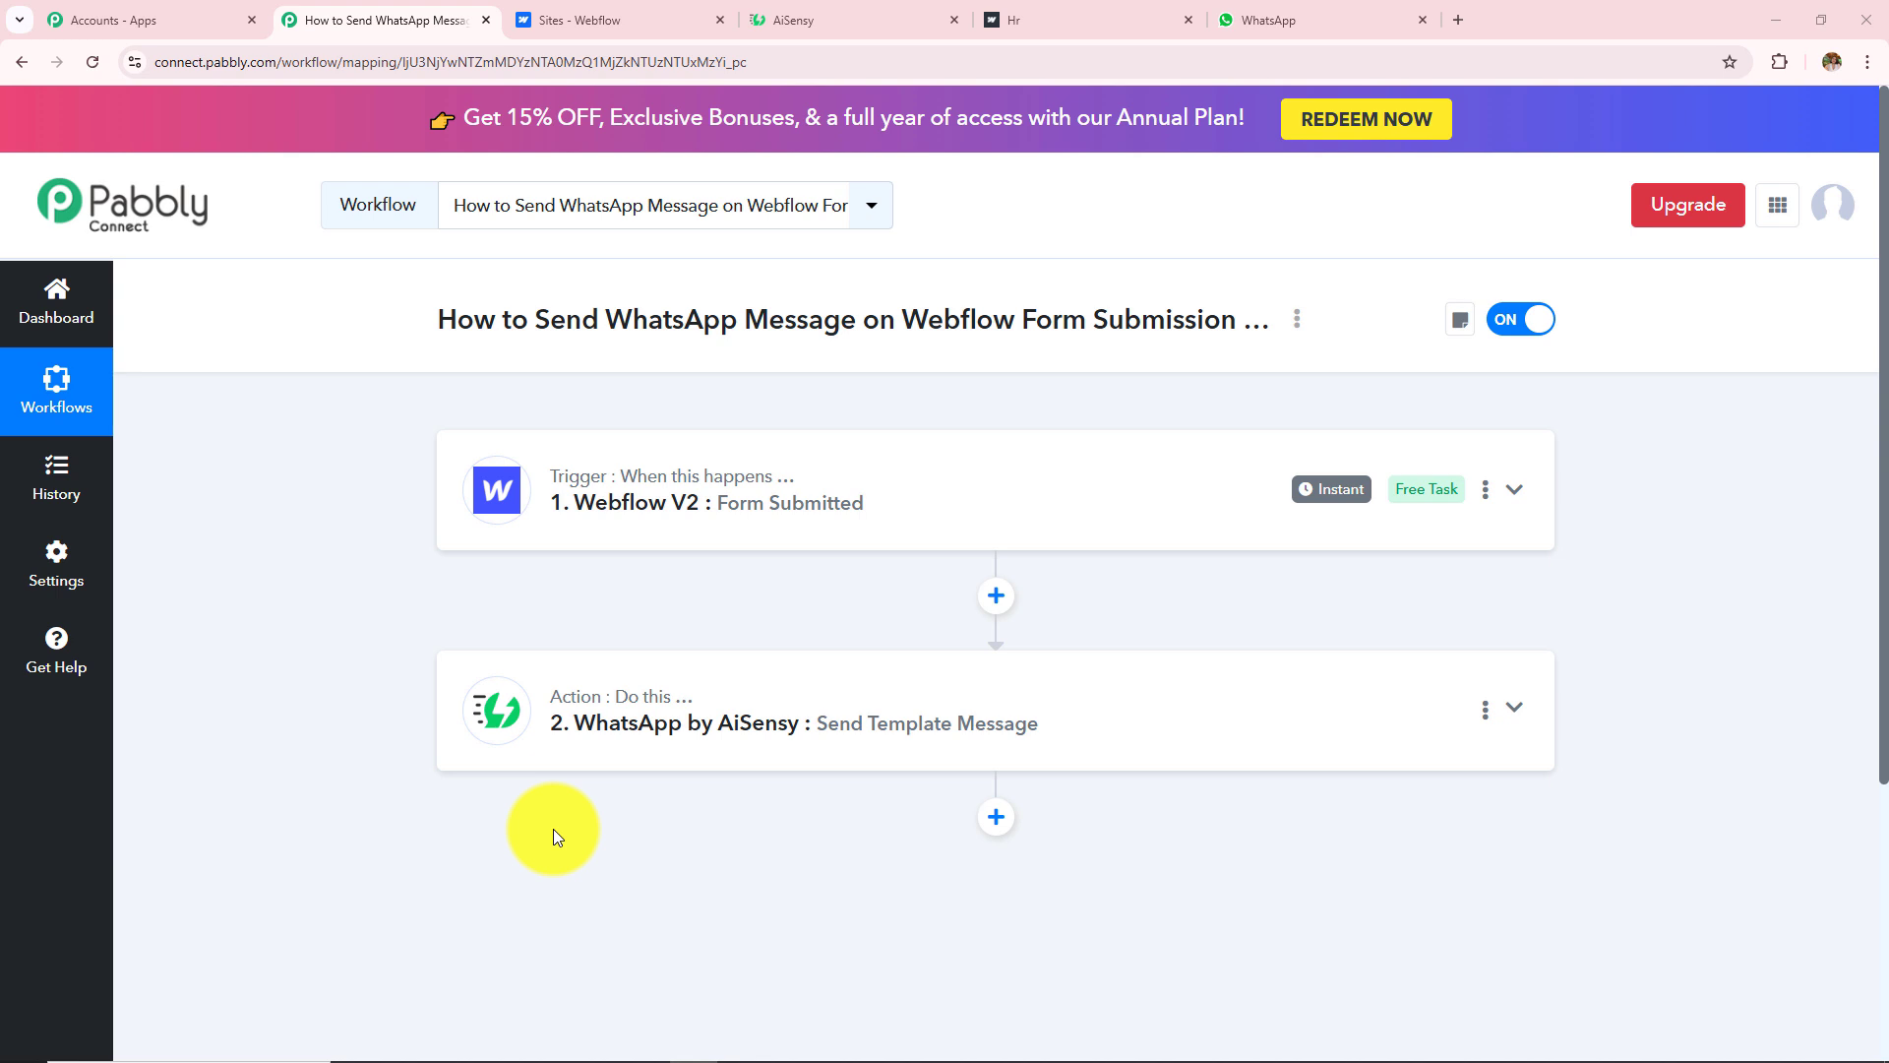
Step: Switch from the finished workflow to the live Webflow HR form page
key(ctrl+5)
Step: Fill in the test contact's first name, last name and mobile number on the HR form
click(611, 353)
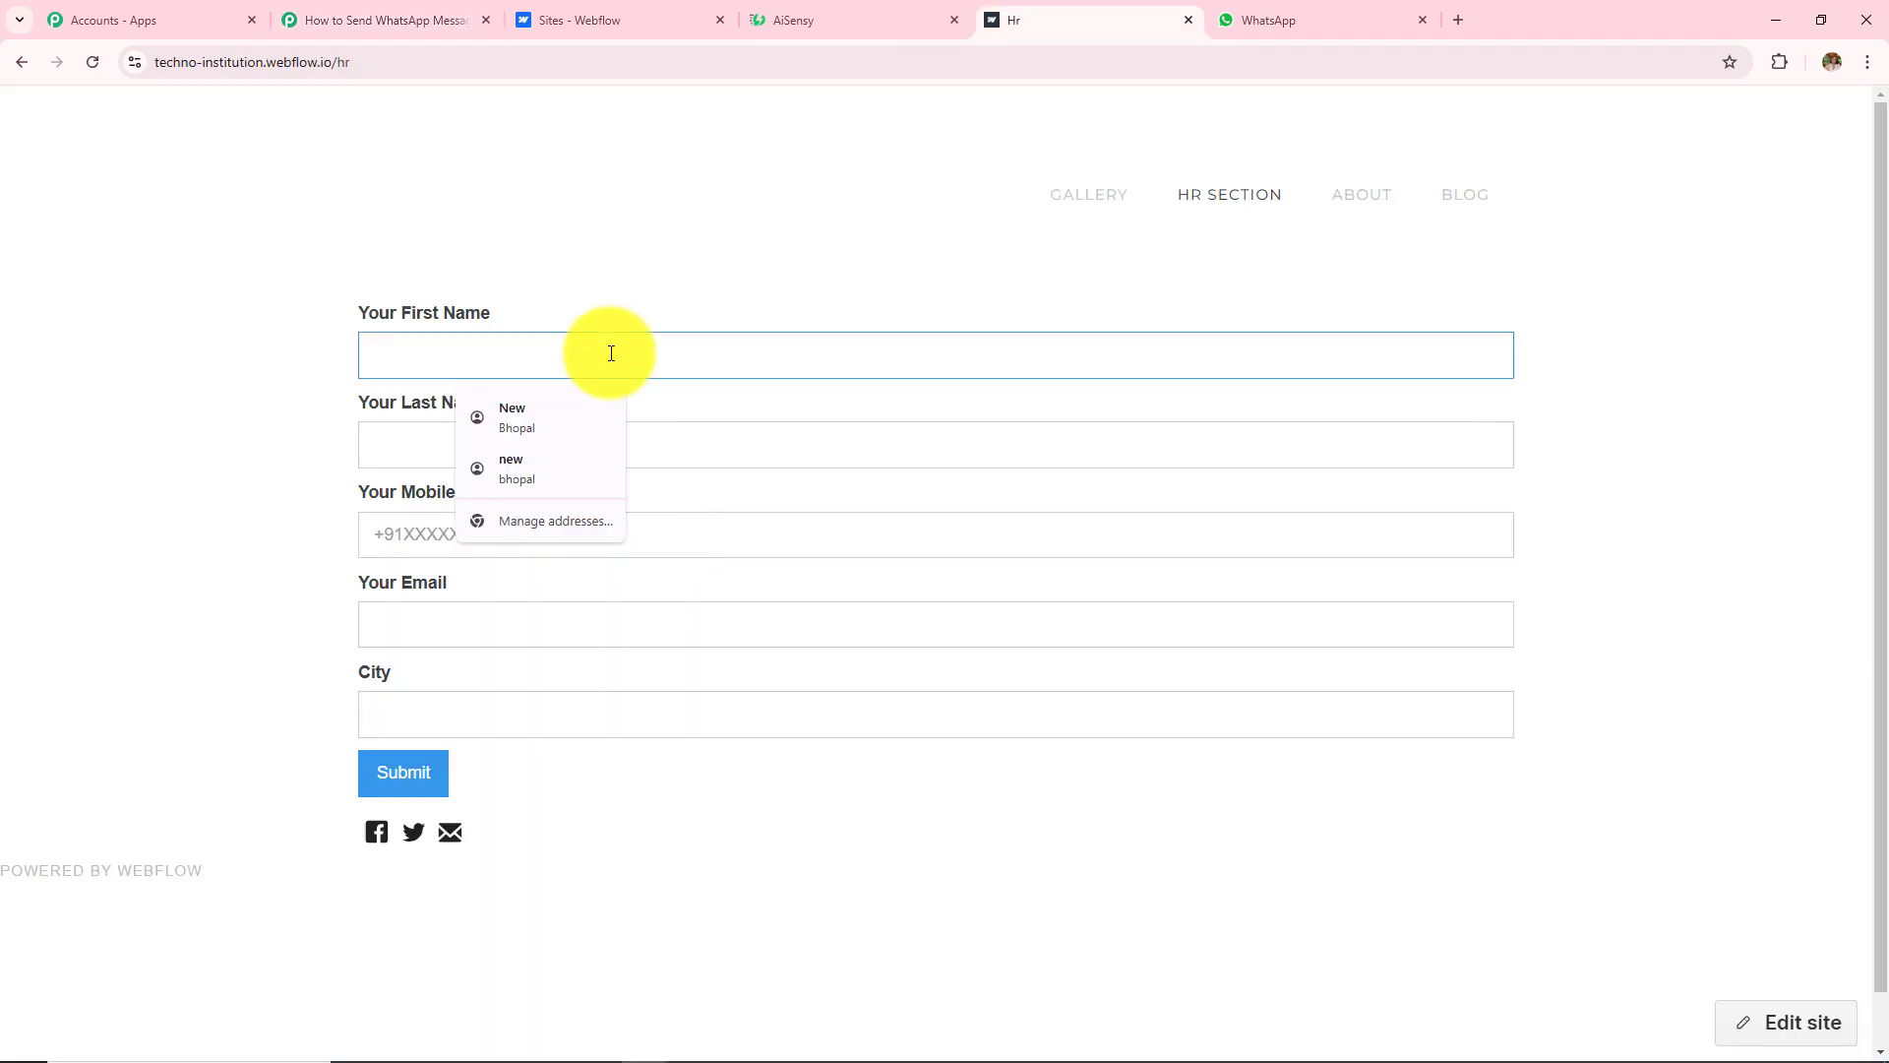
text(Latest)
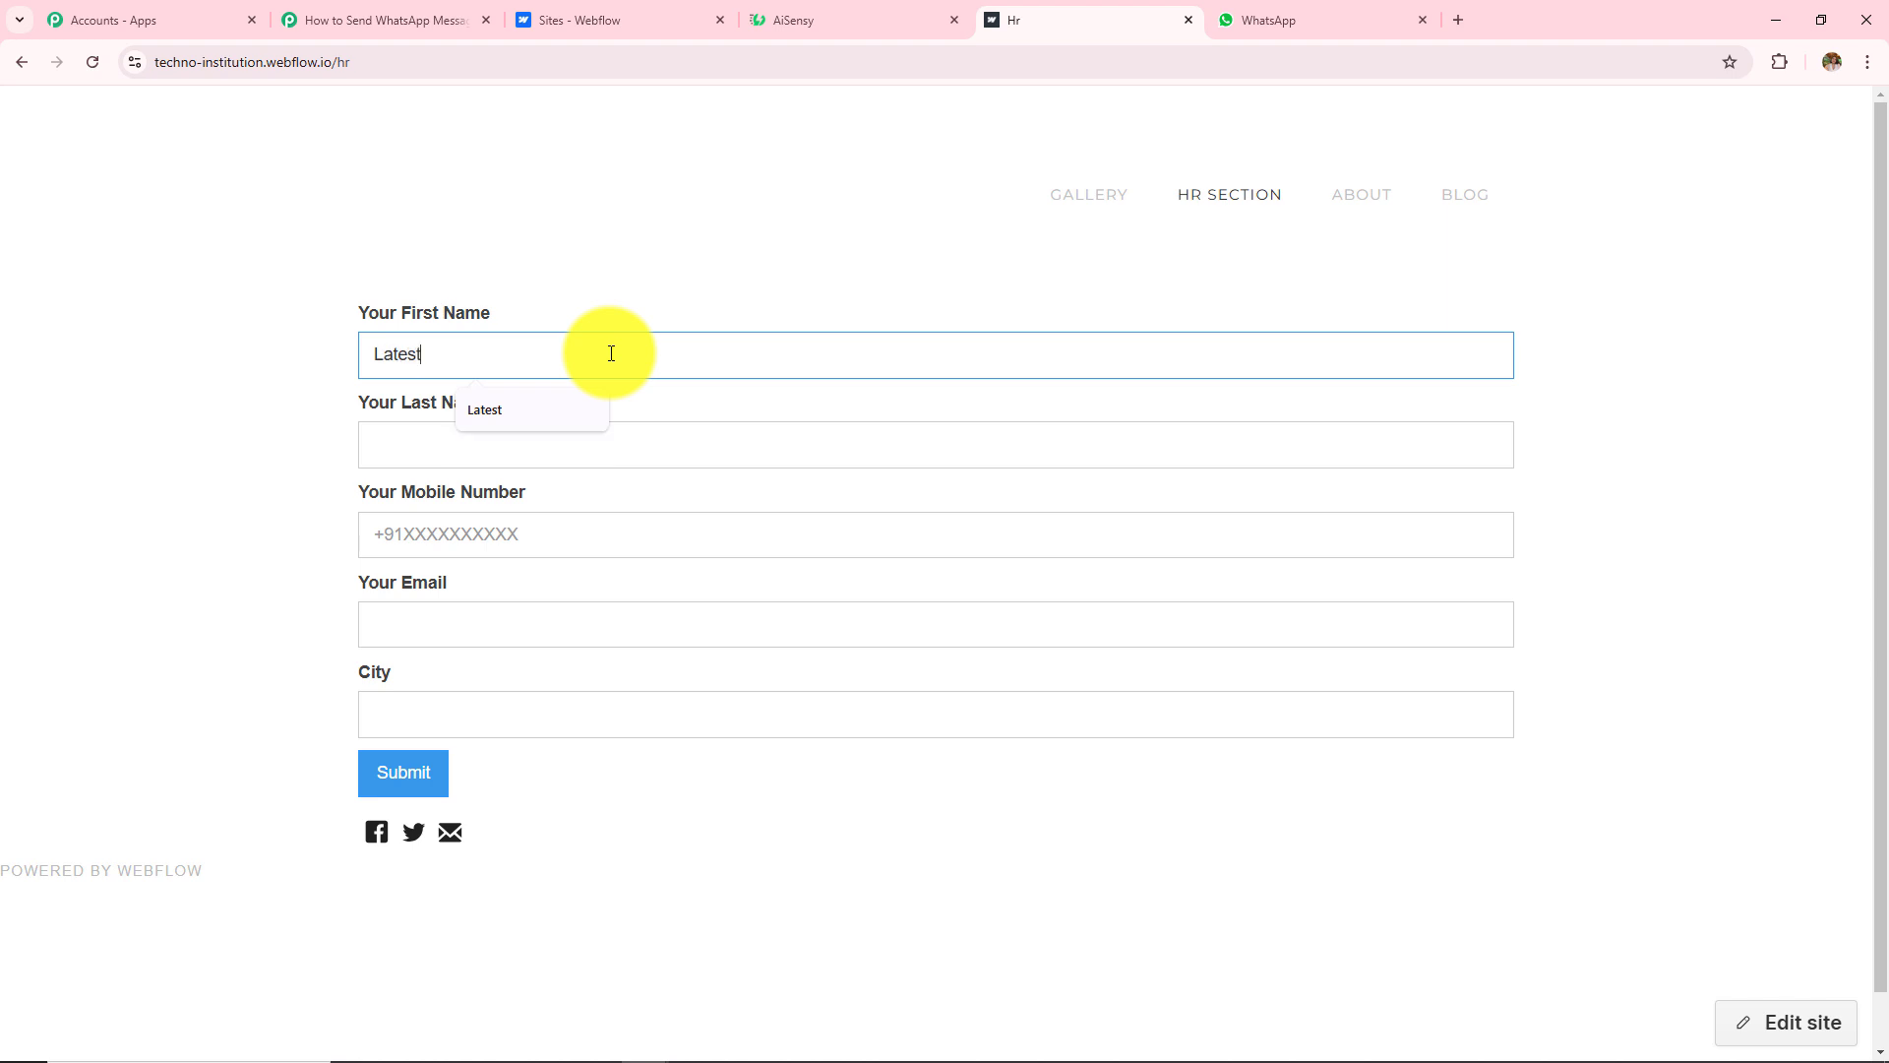
click(602, 446)
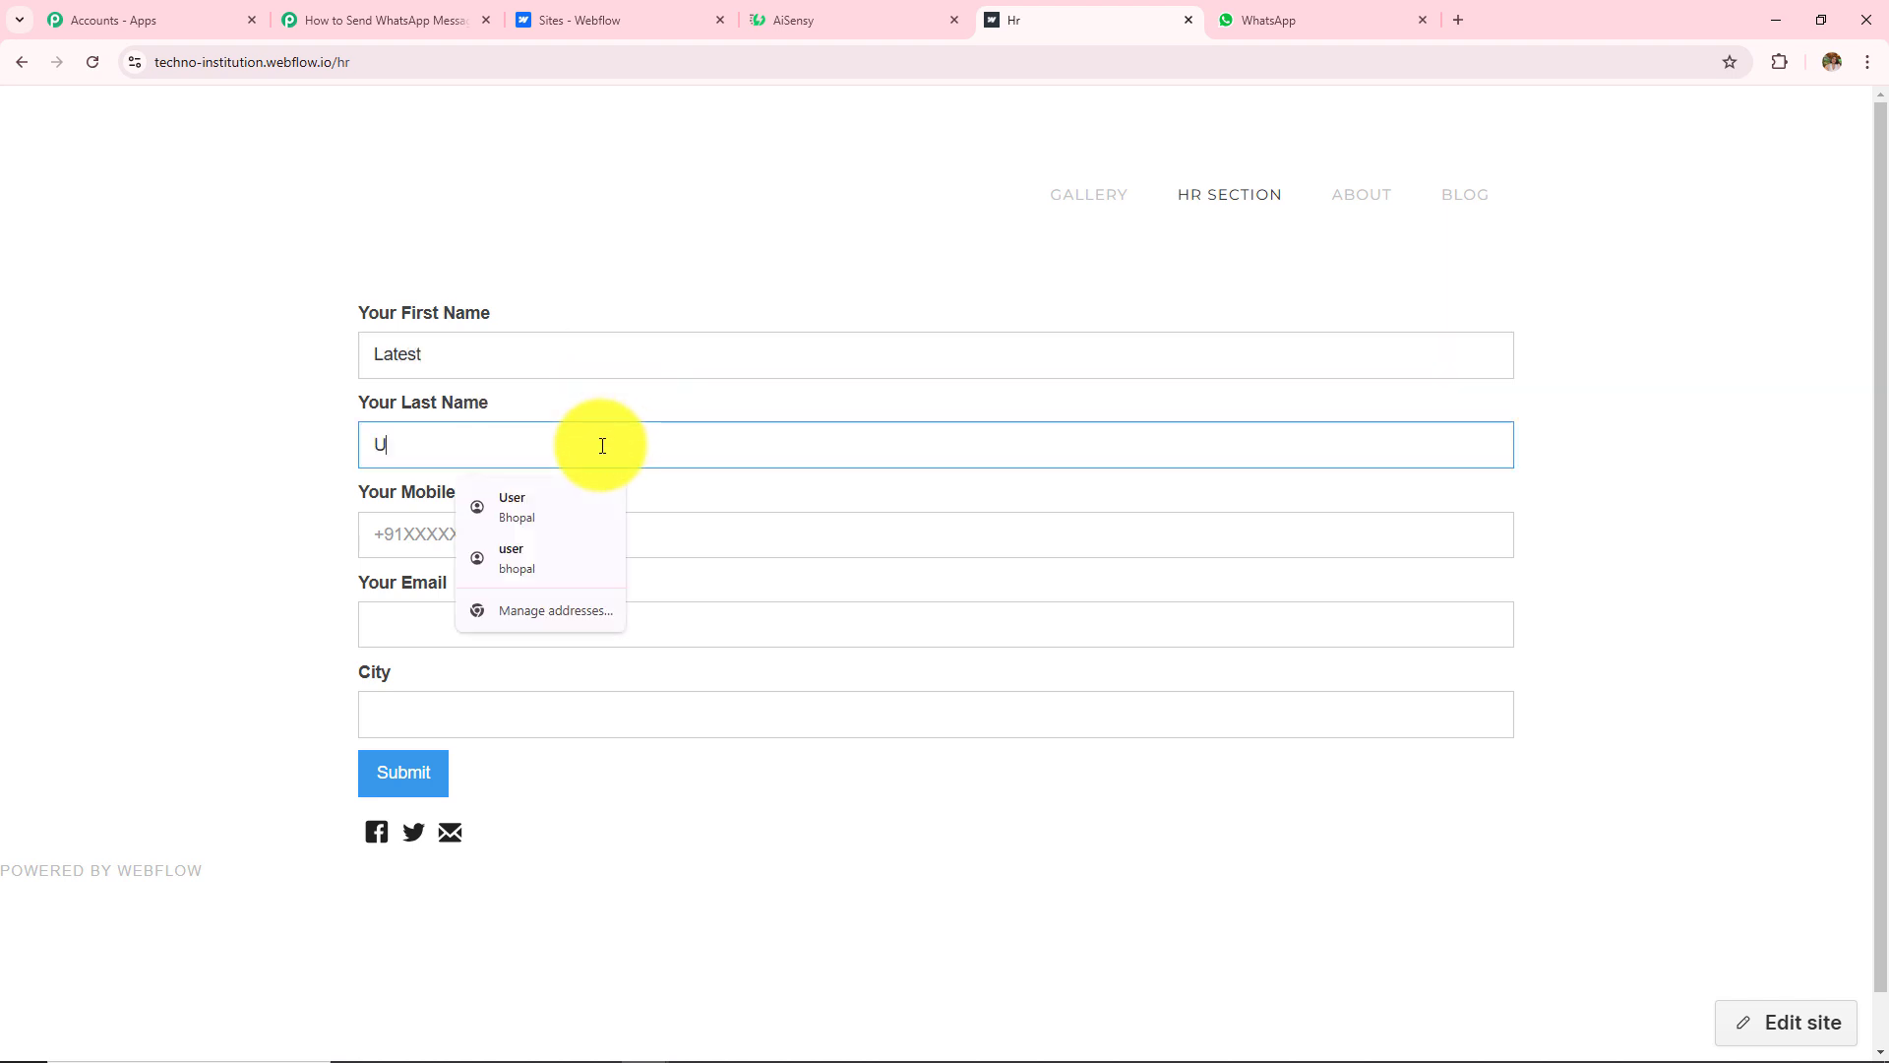
text(User)
click(400, 523)
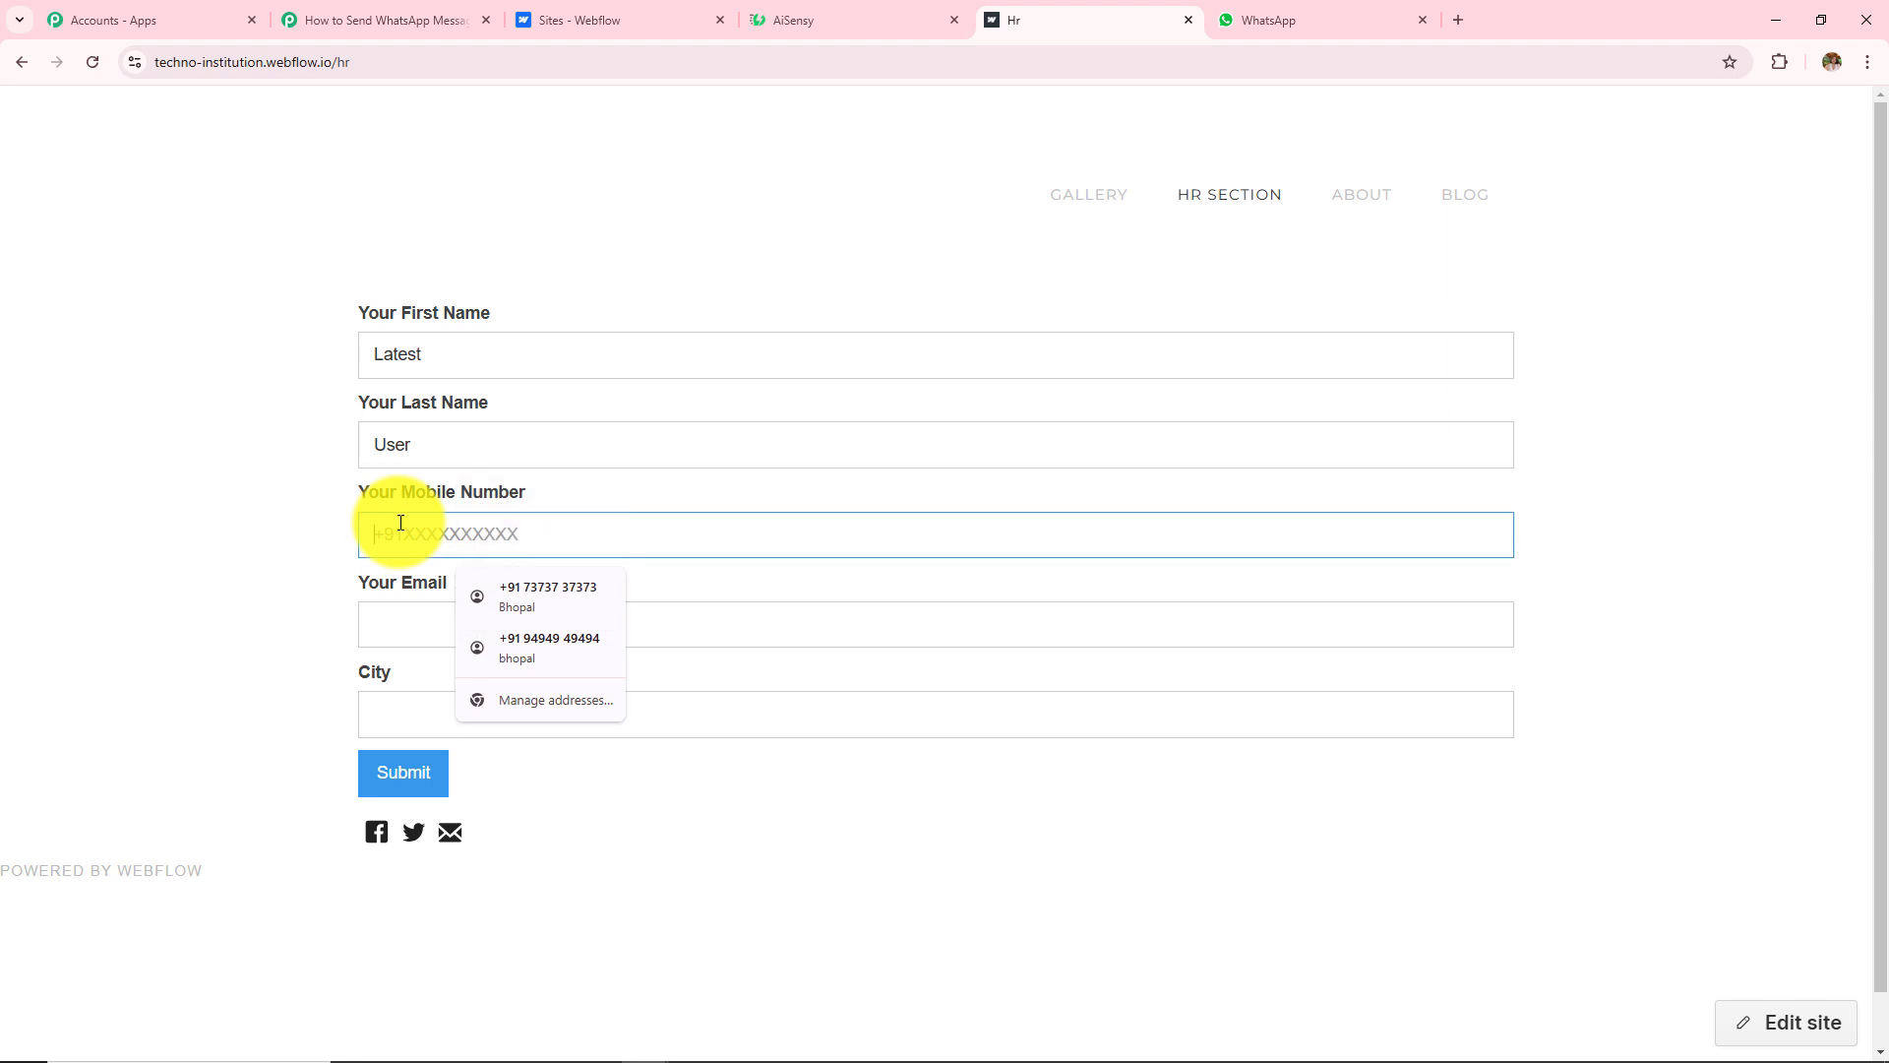
Step: Add the contact's email and city Bhopal, submit the form, and close the Hr tab
click(417, 633)
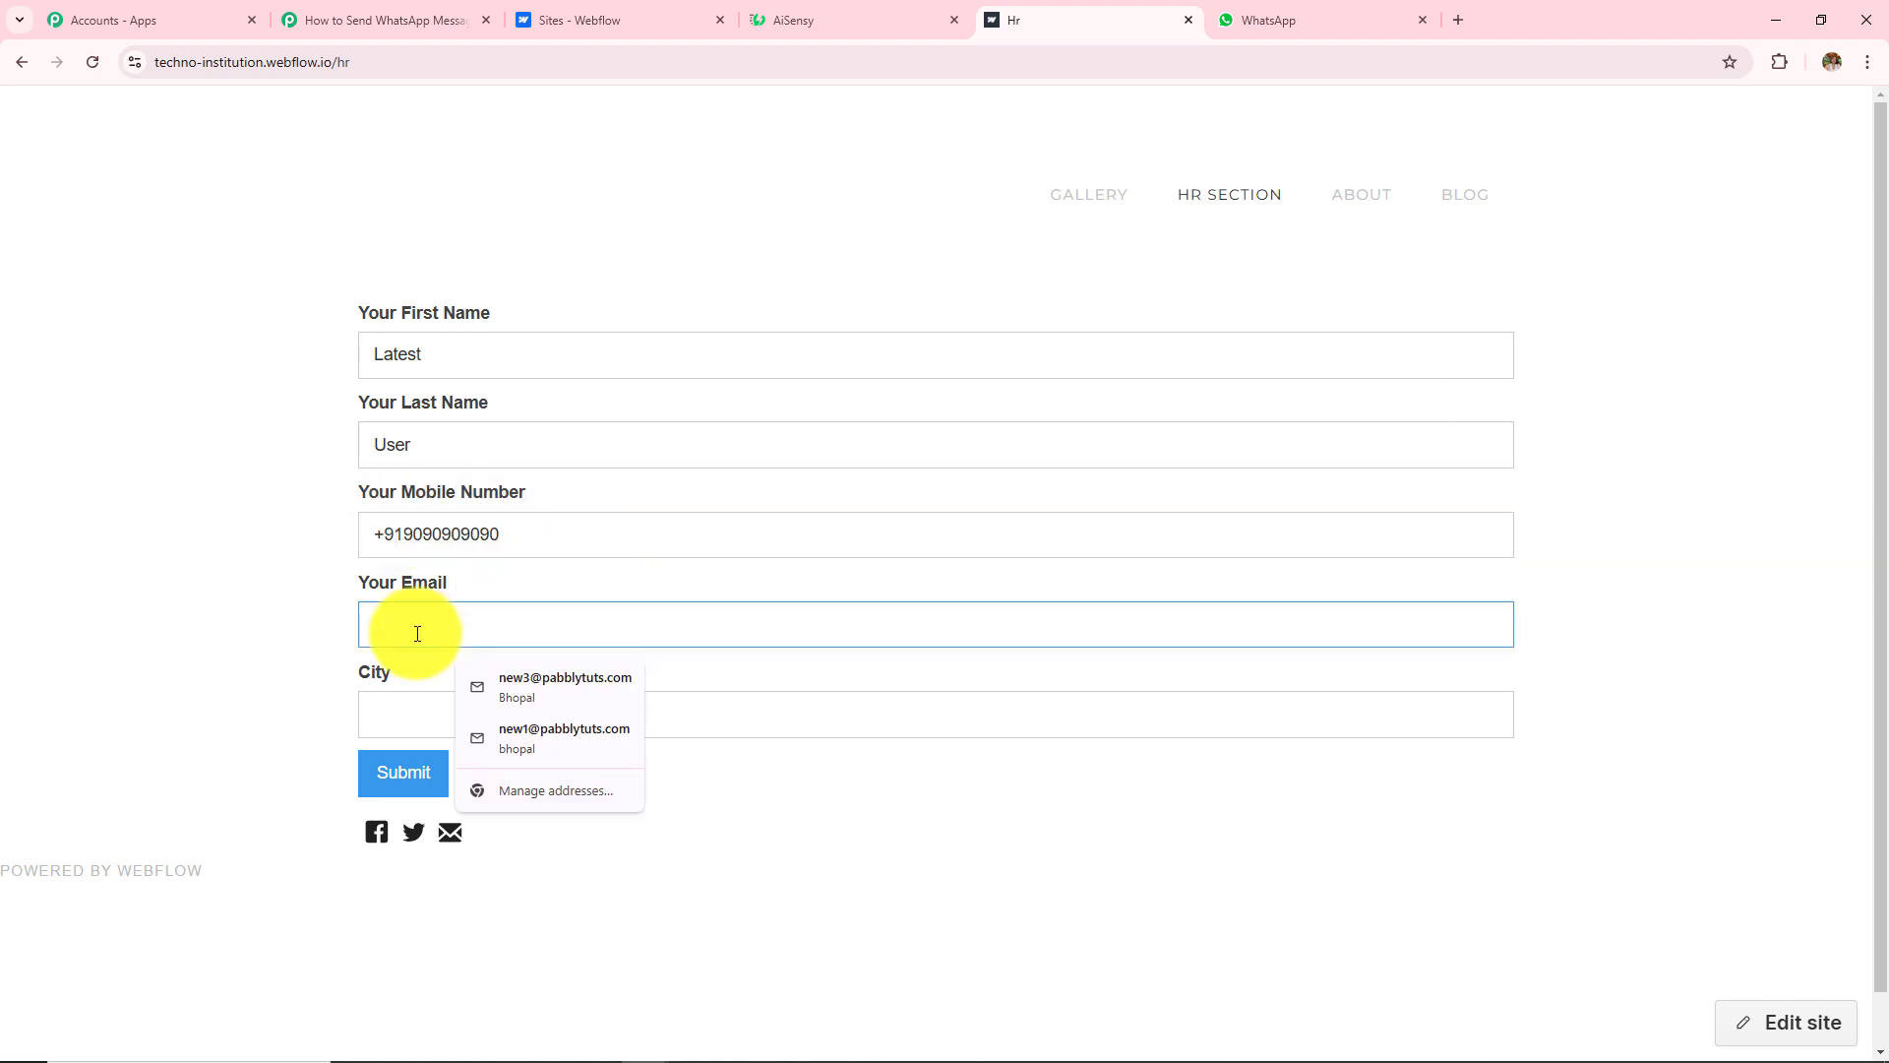
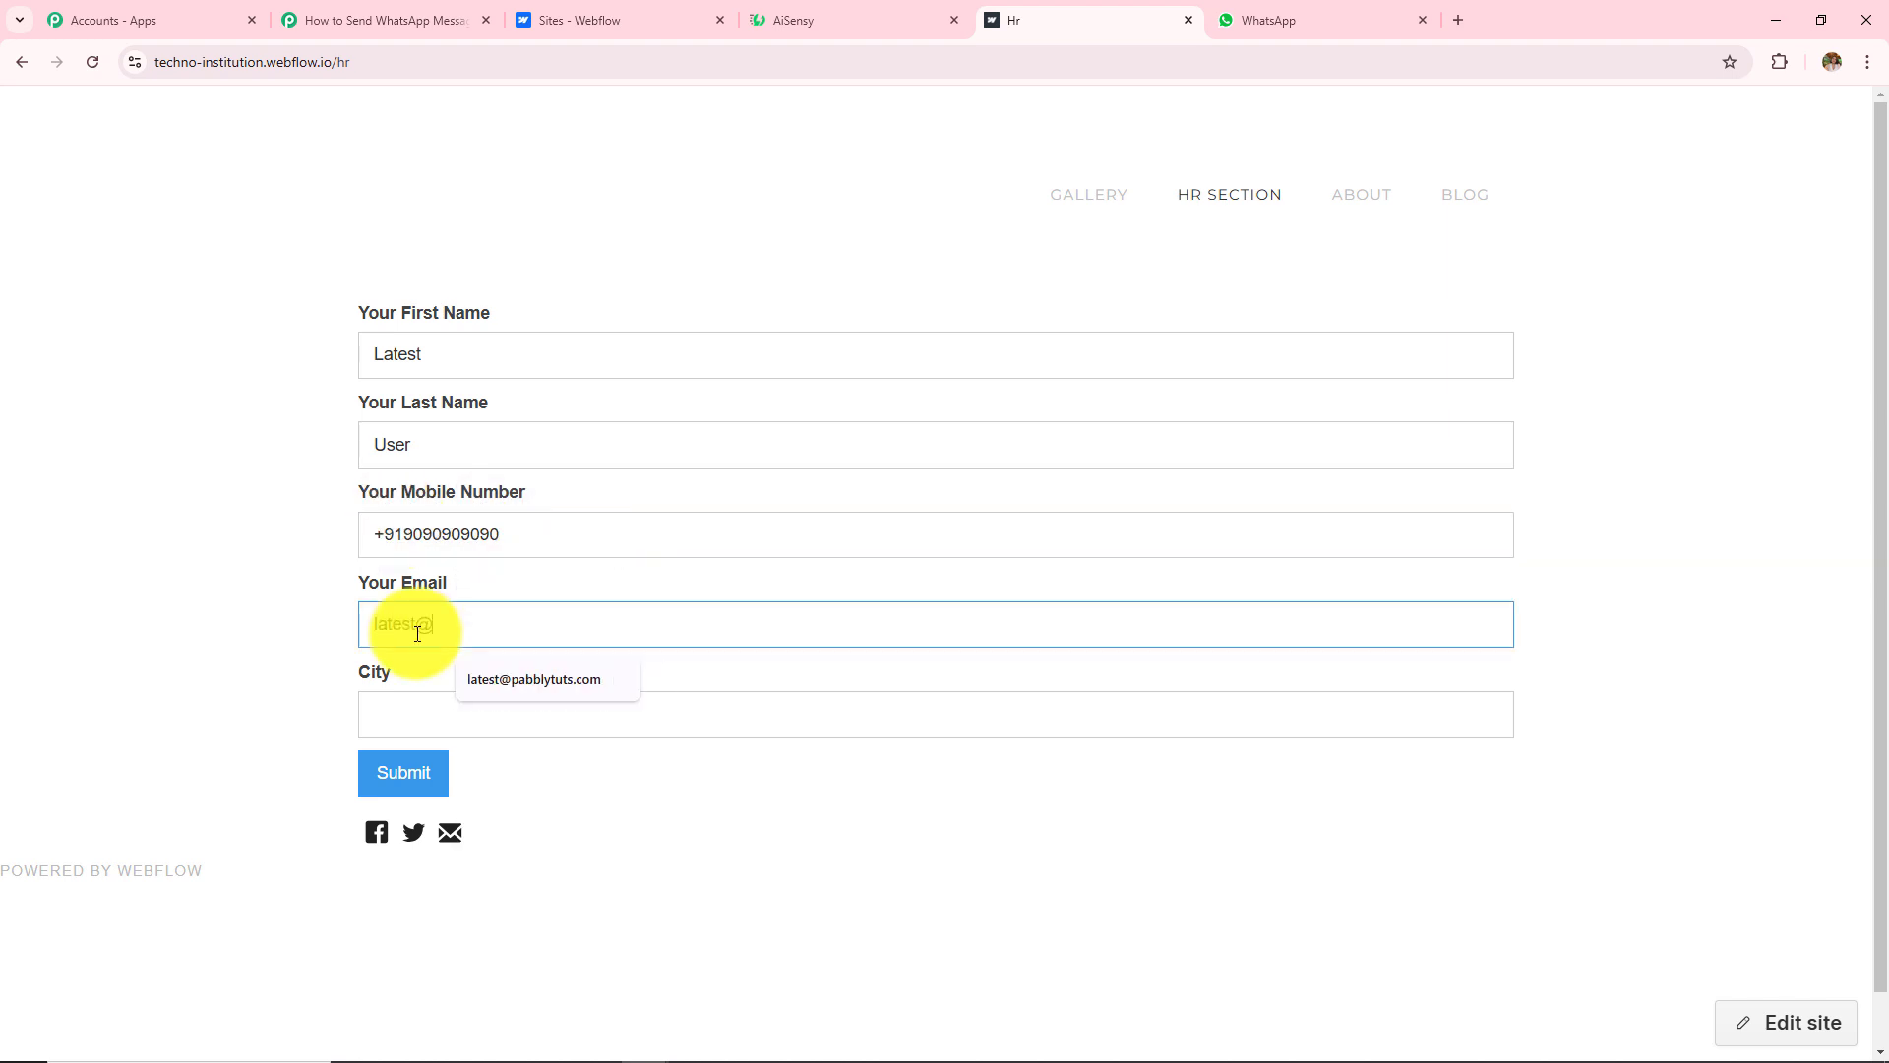
click(449, 708)
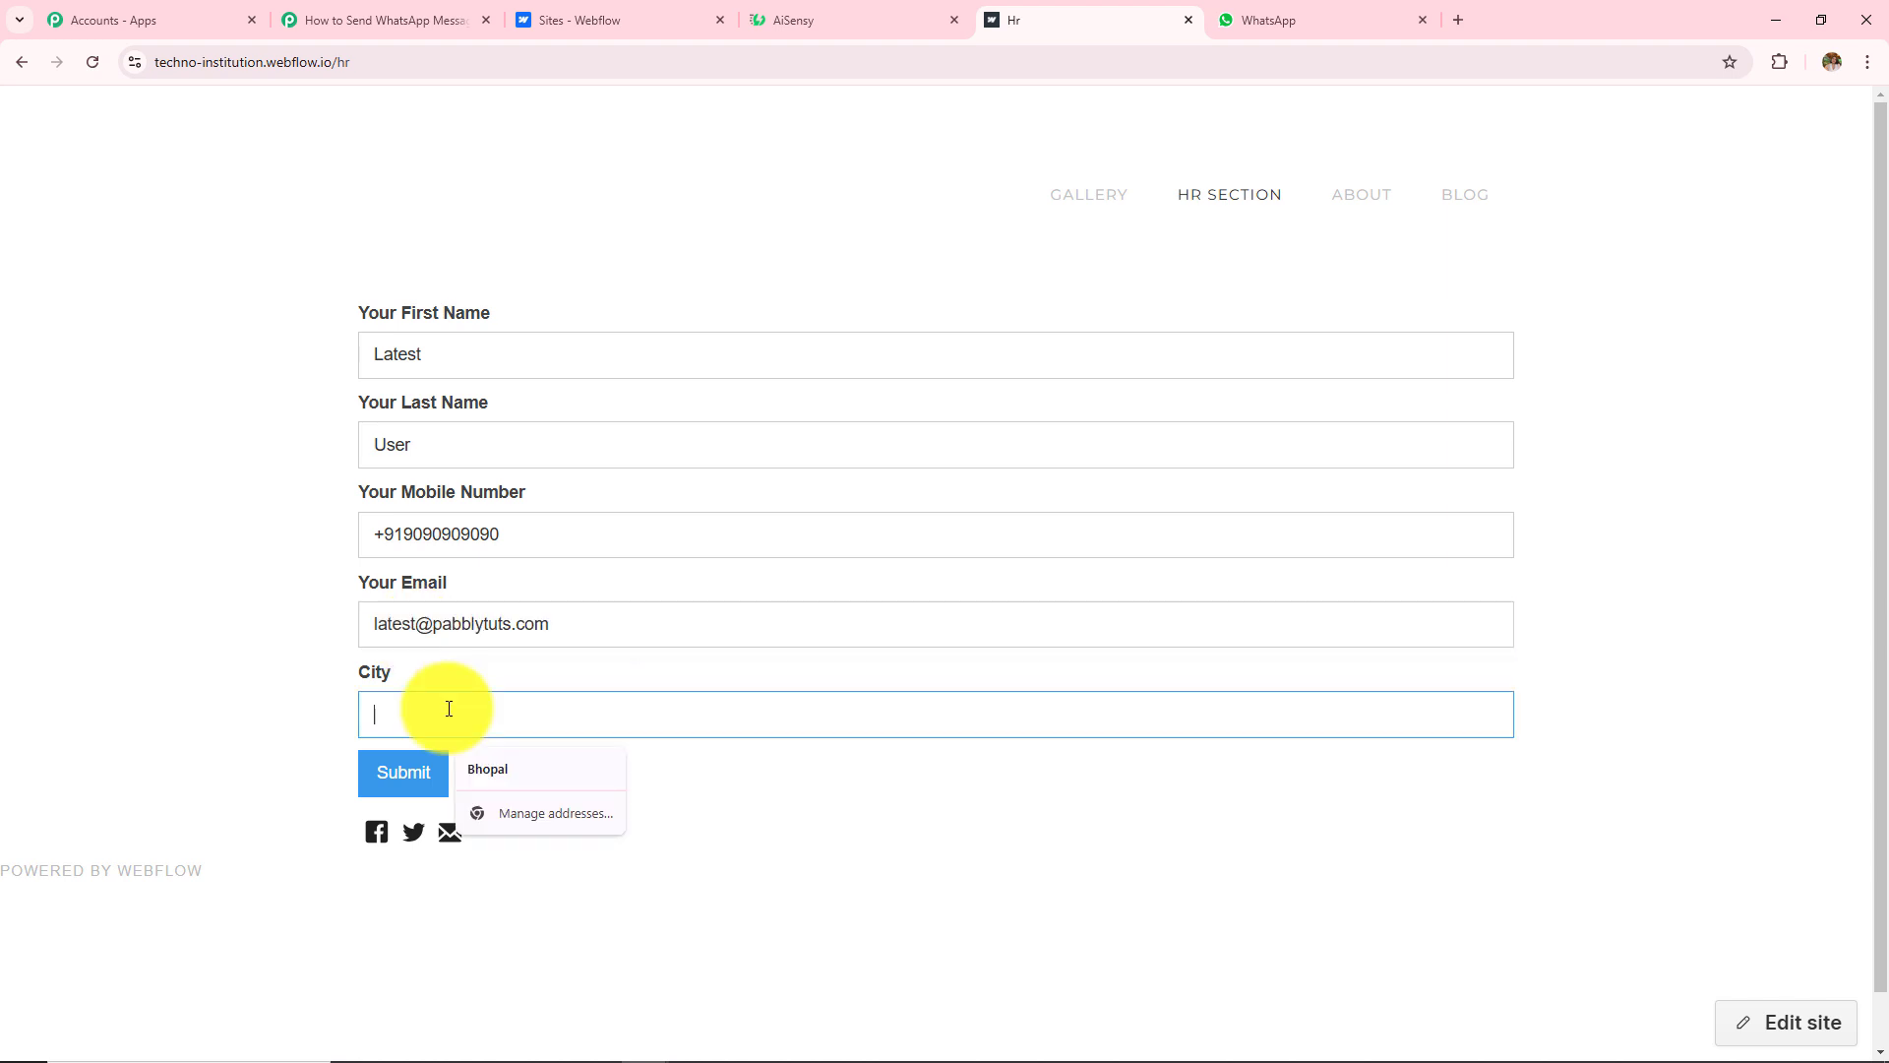
text(Bhopal)
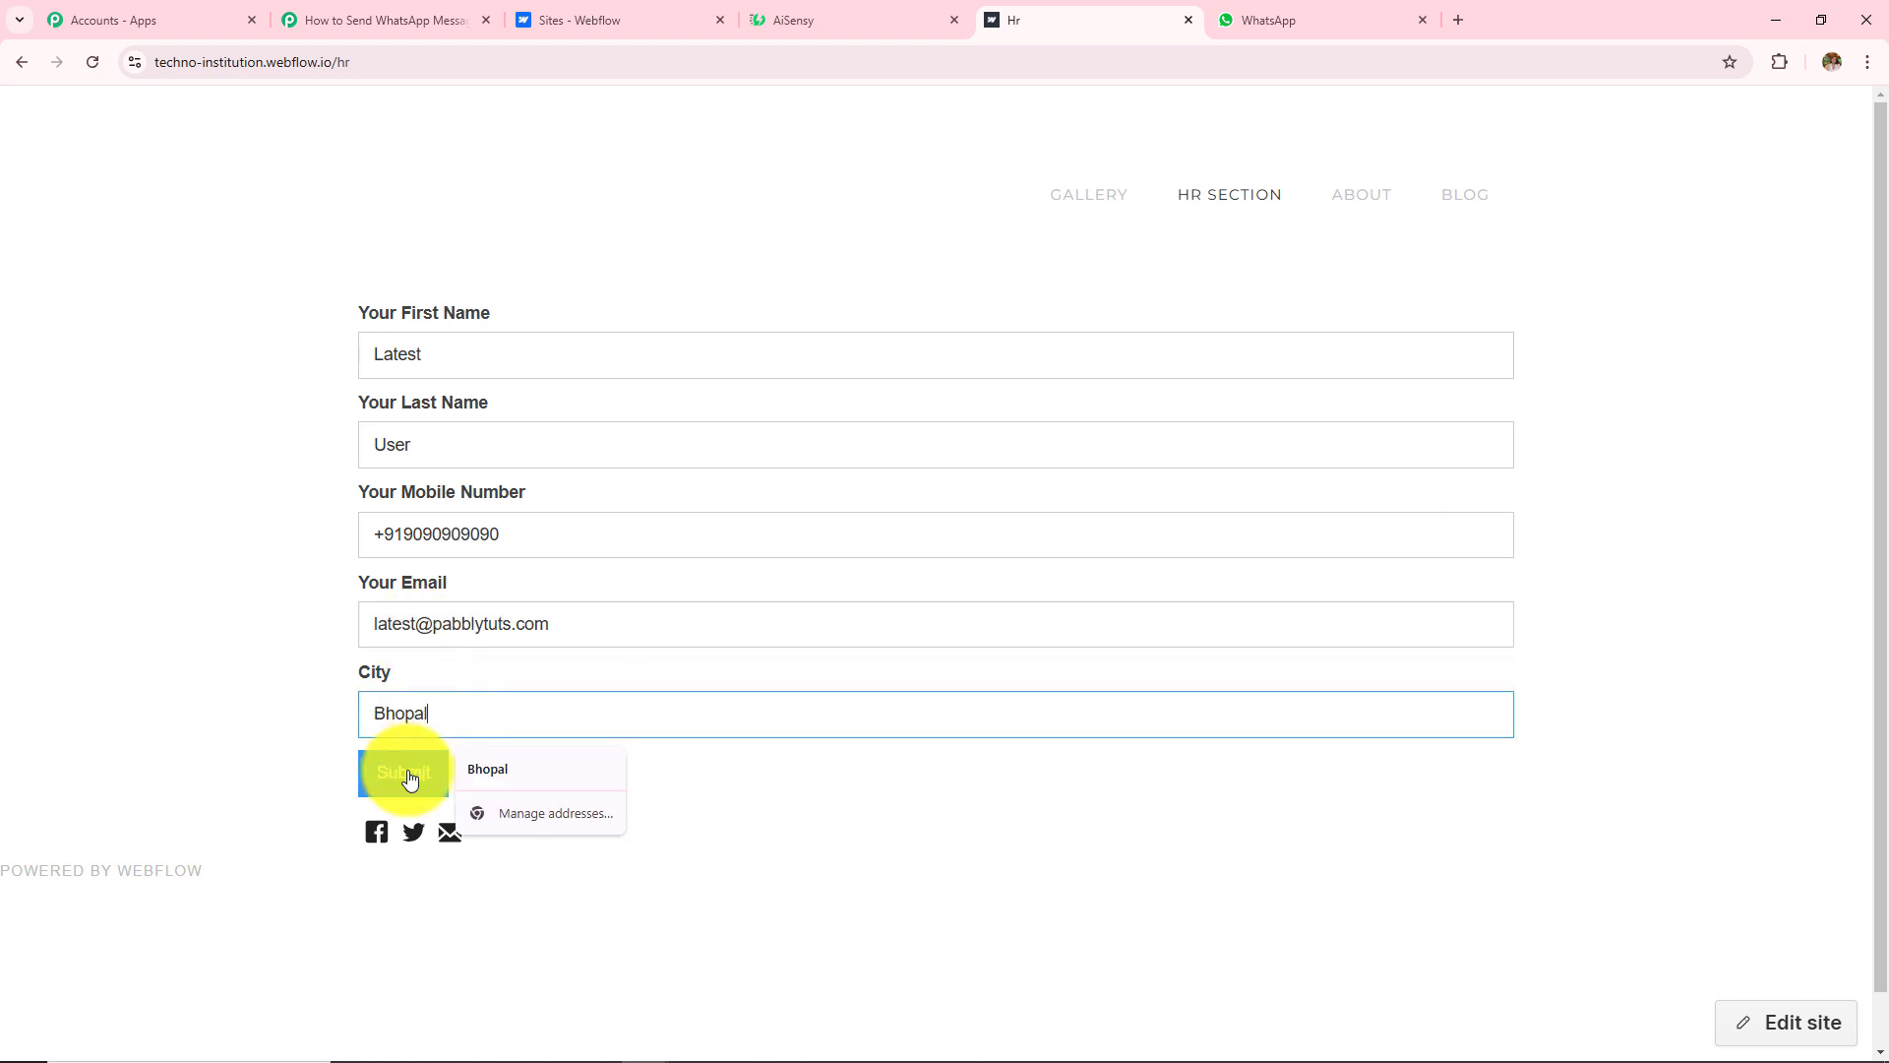
click(409, 777)
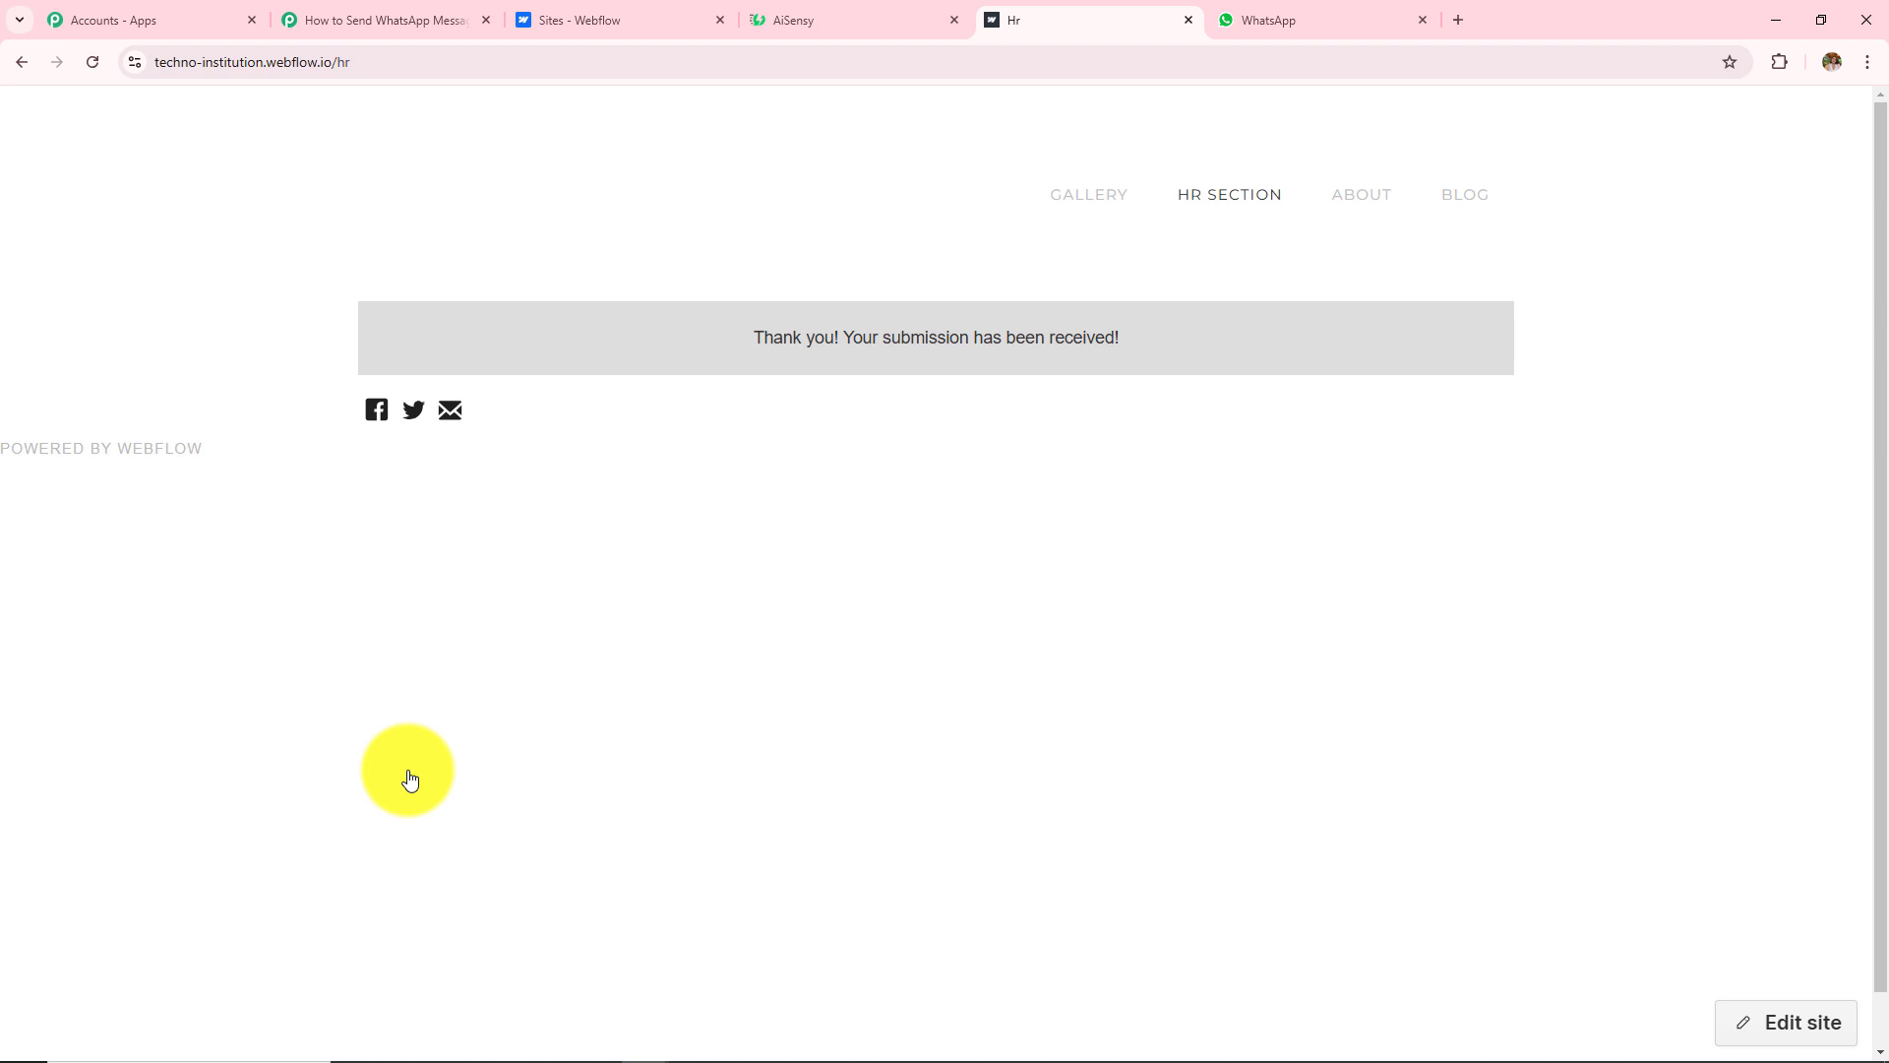
click(1188, 22)
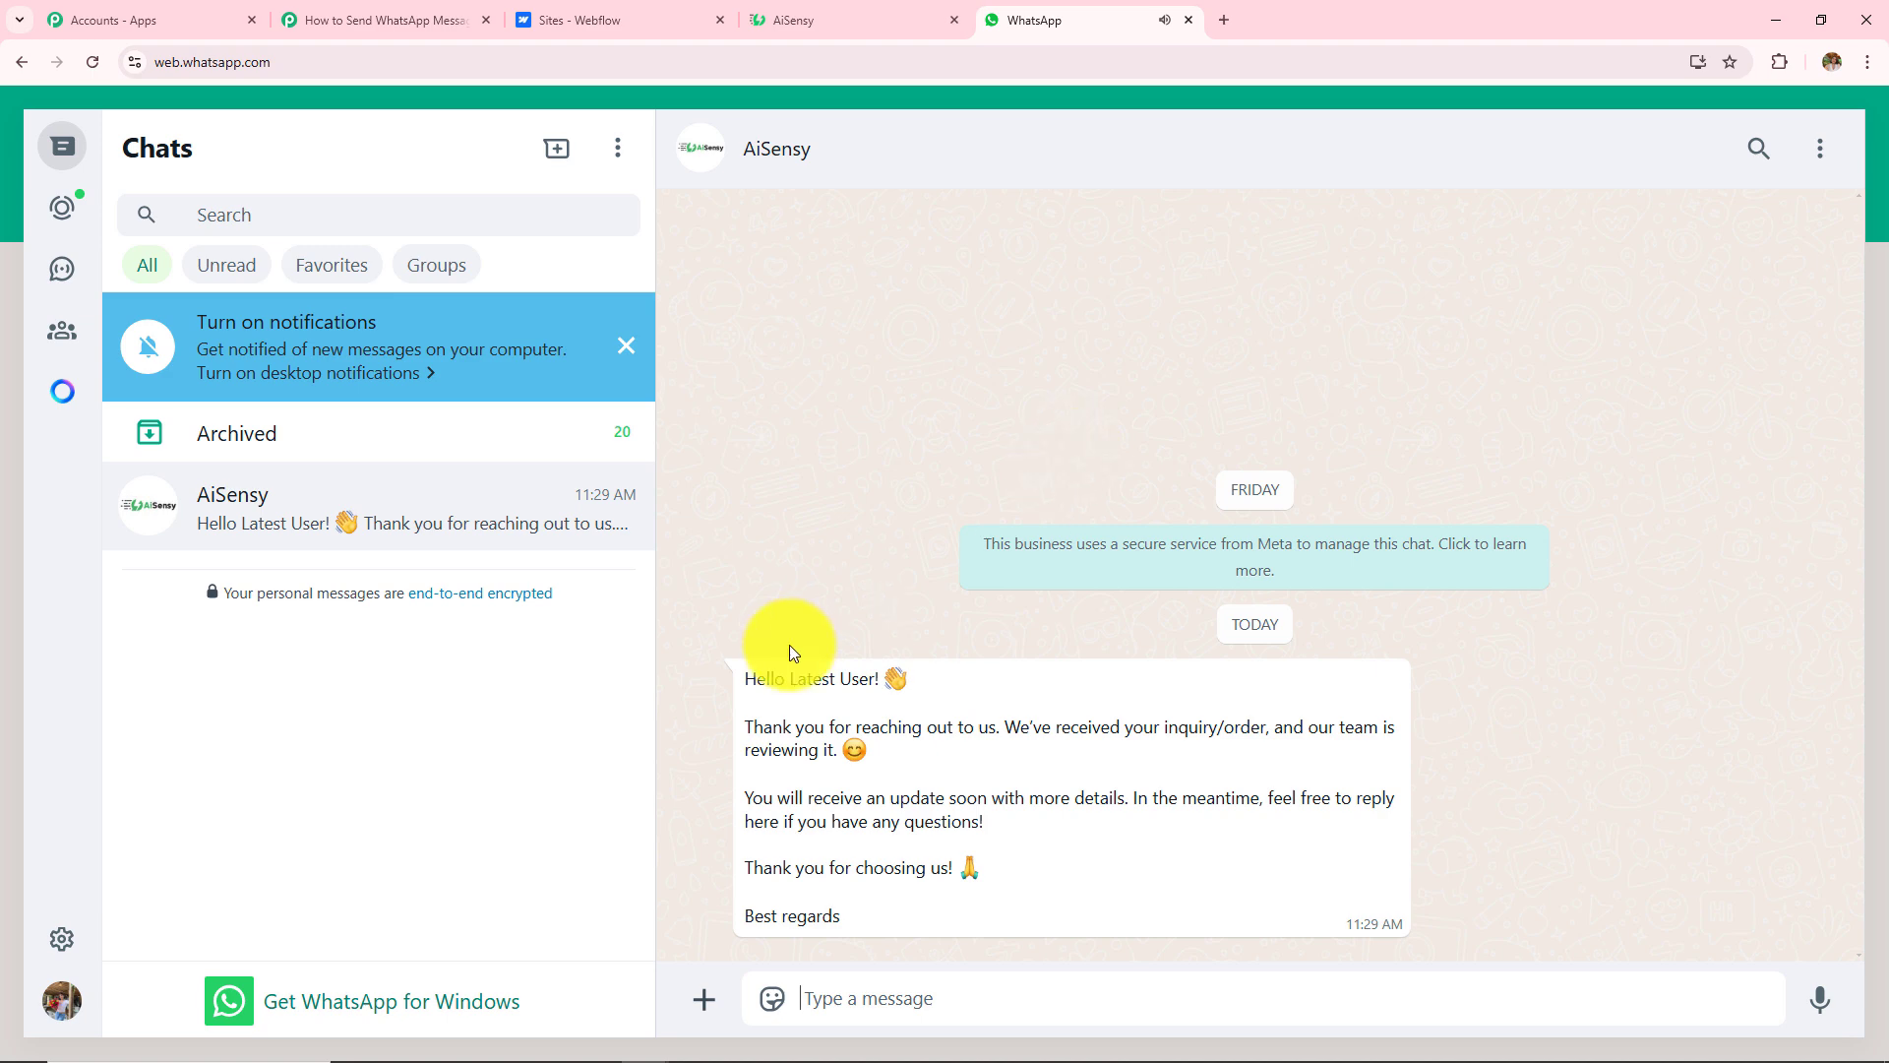
Step: Inspect the AiSensy template greeting in WhatsApp, highlighting the greeted name and full message
drag(791, 679, 885, 681)
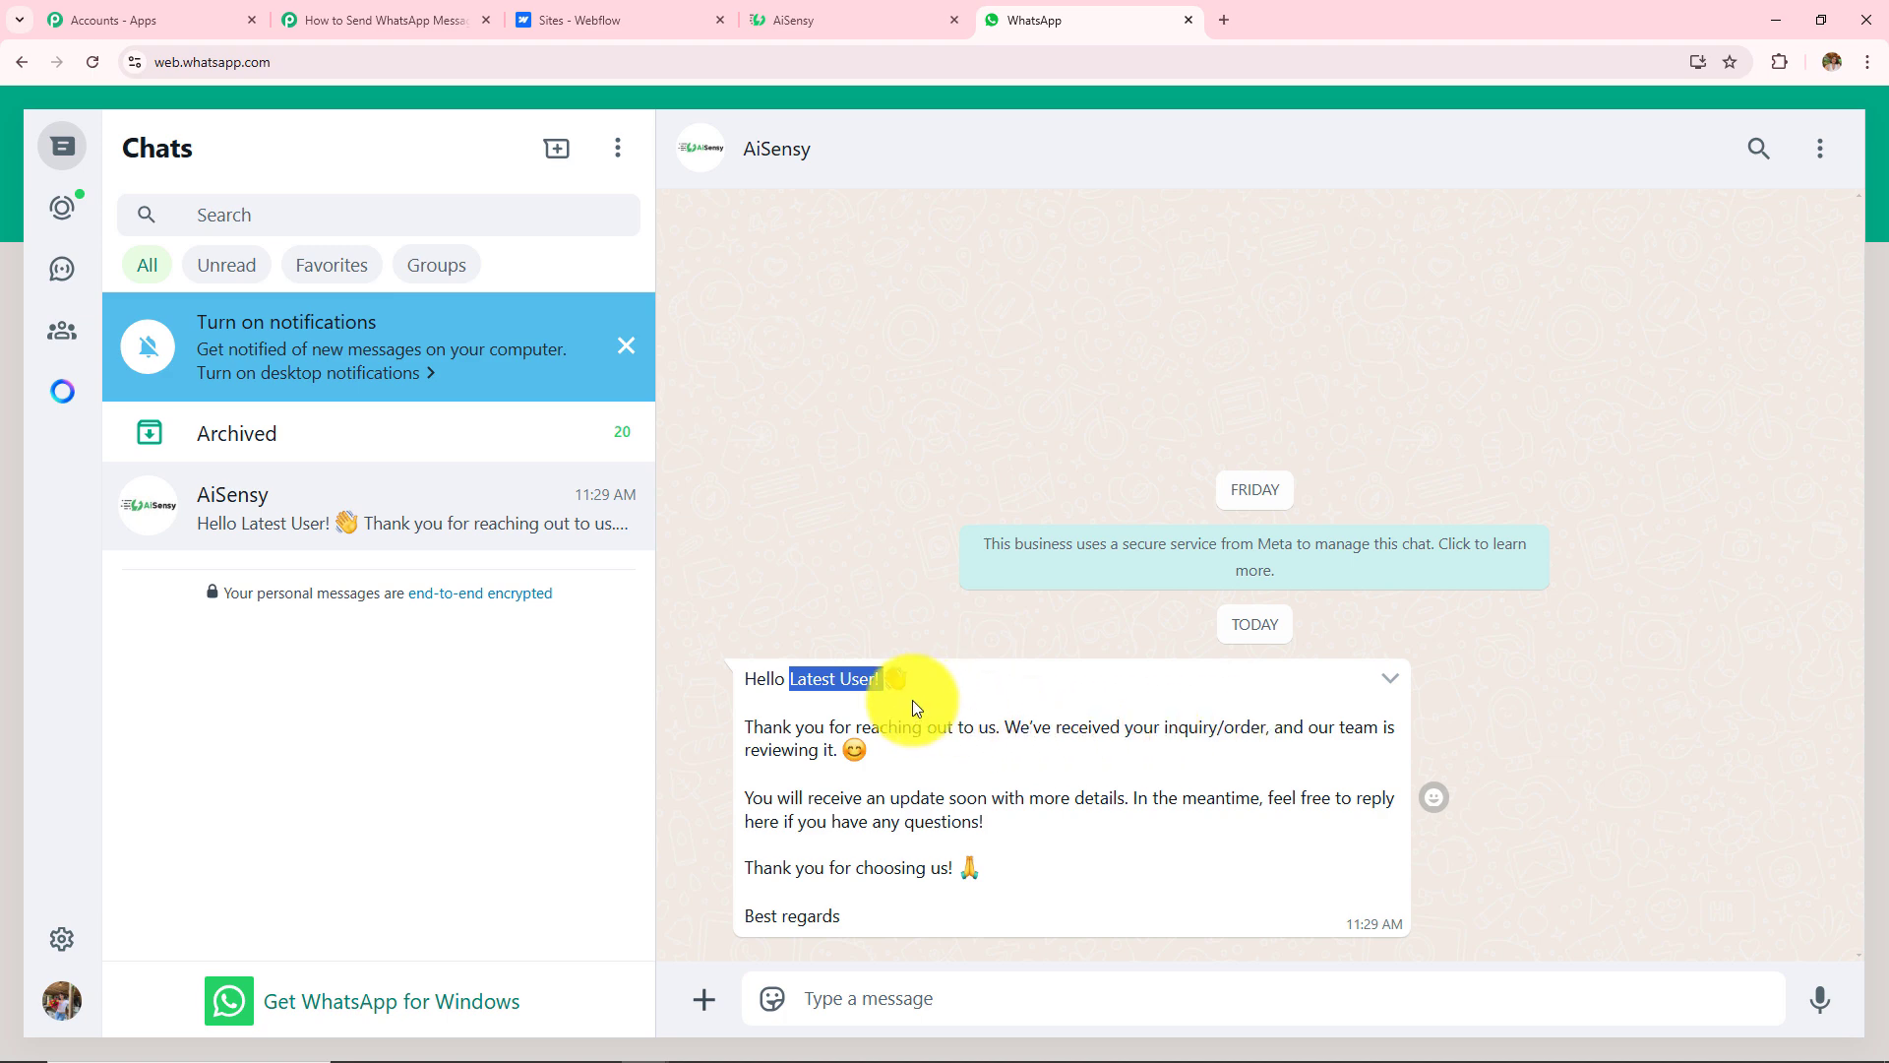
drag(740, 683, 860, 935)
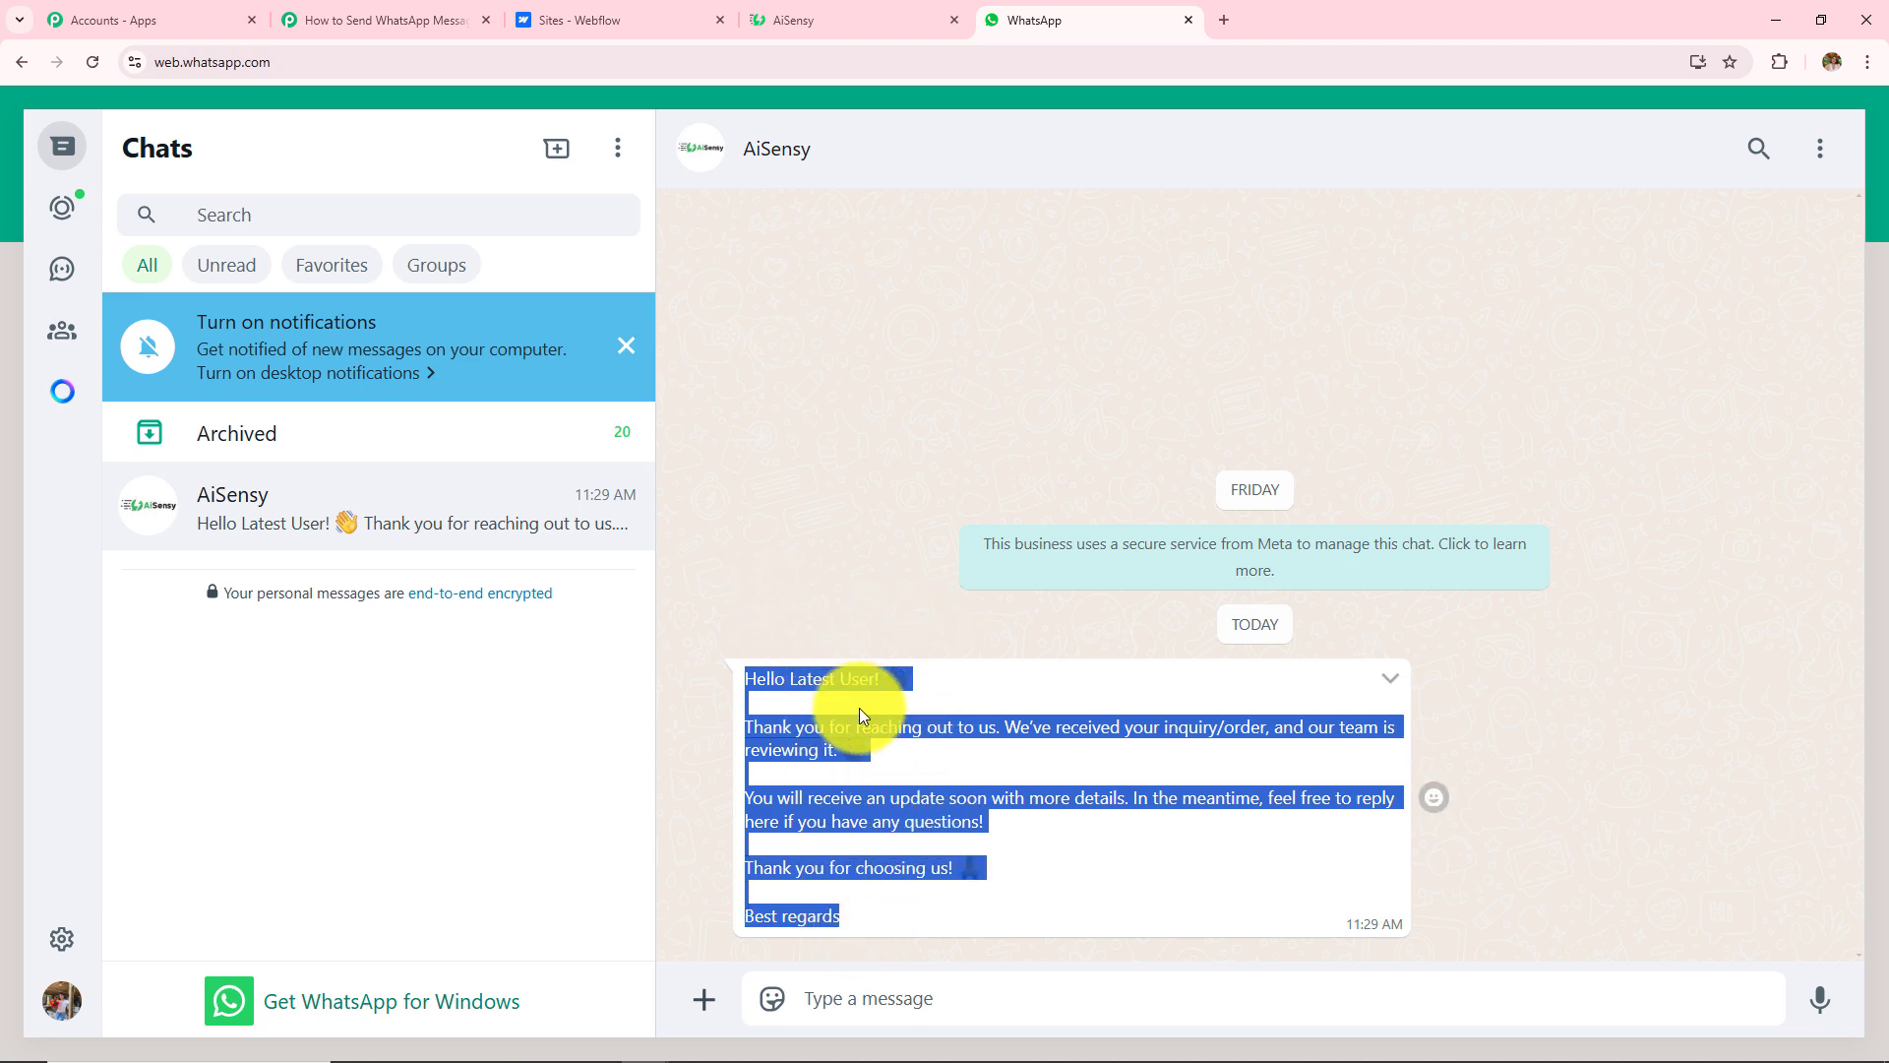
click(994, 474)
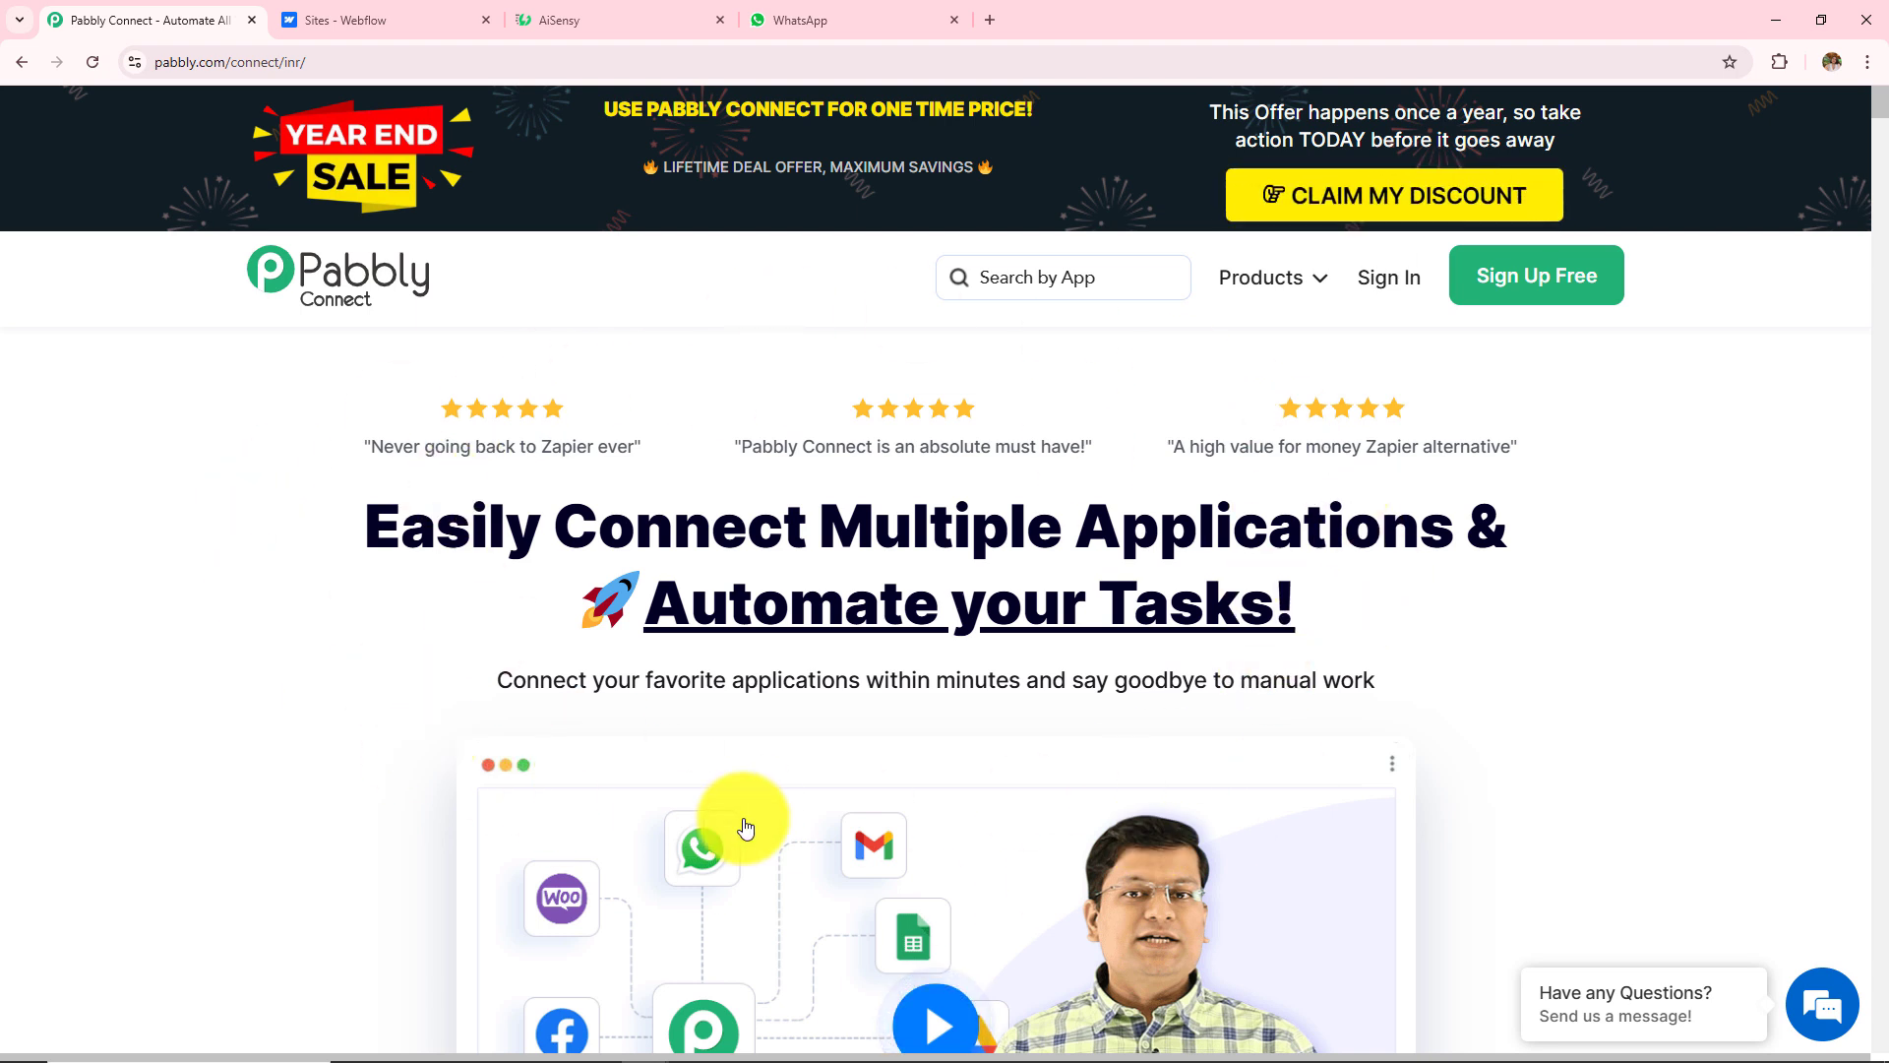
Step: Go from pabbly.com/connect to the Pabbly sign-in page
click(355, 59)
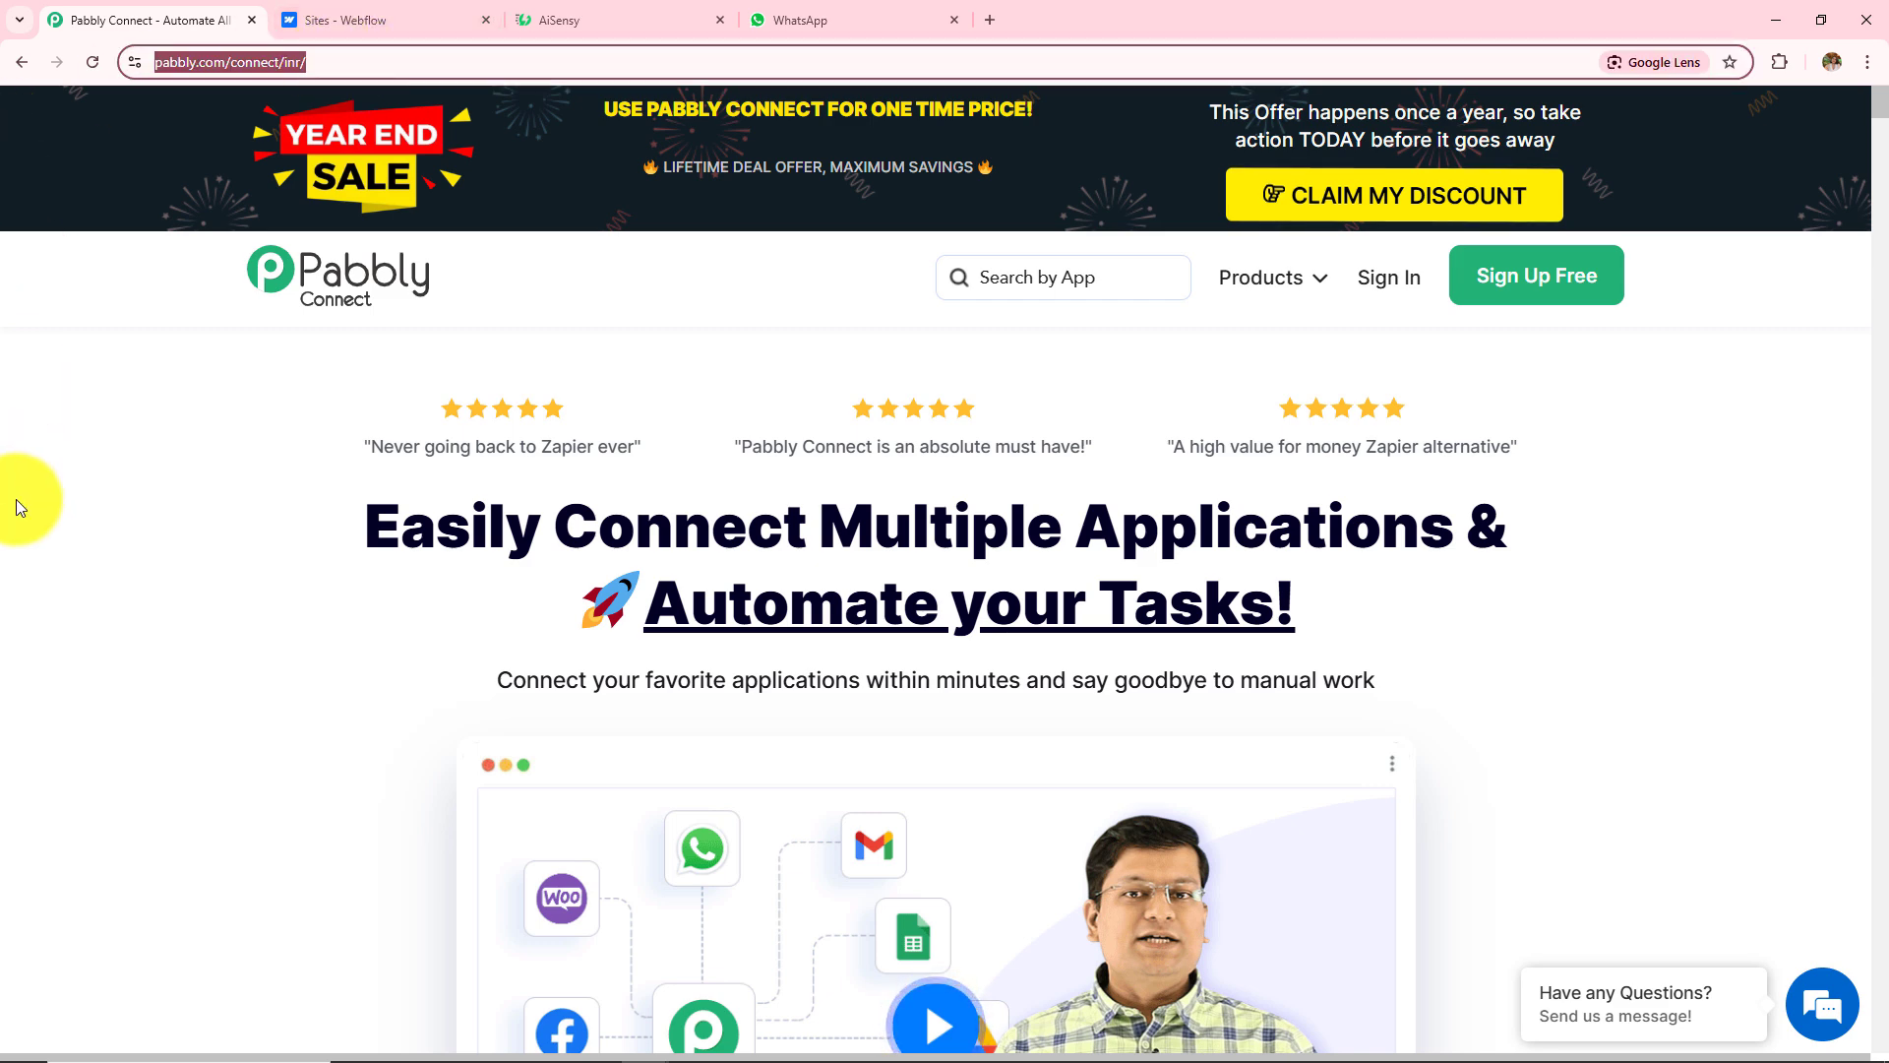
click(14, 565)
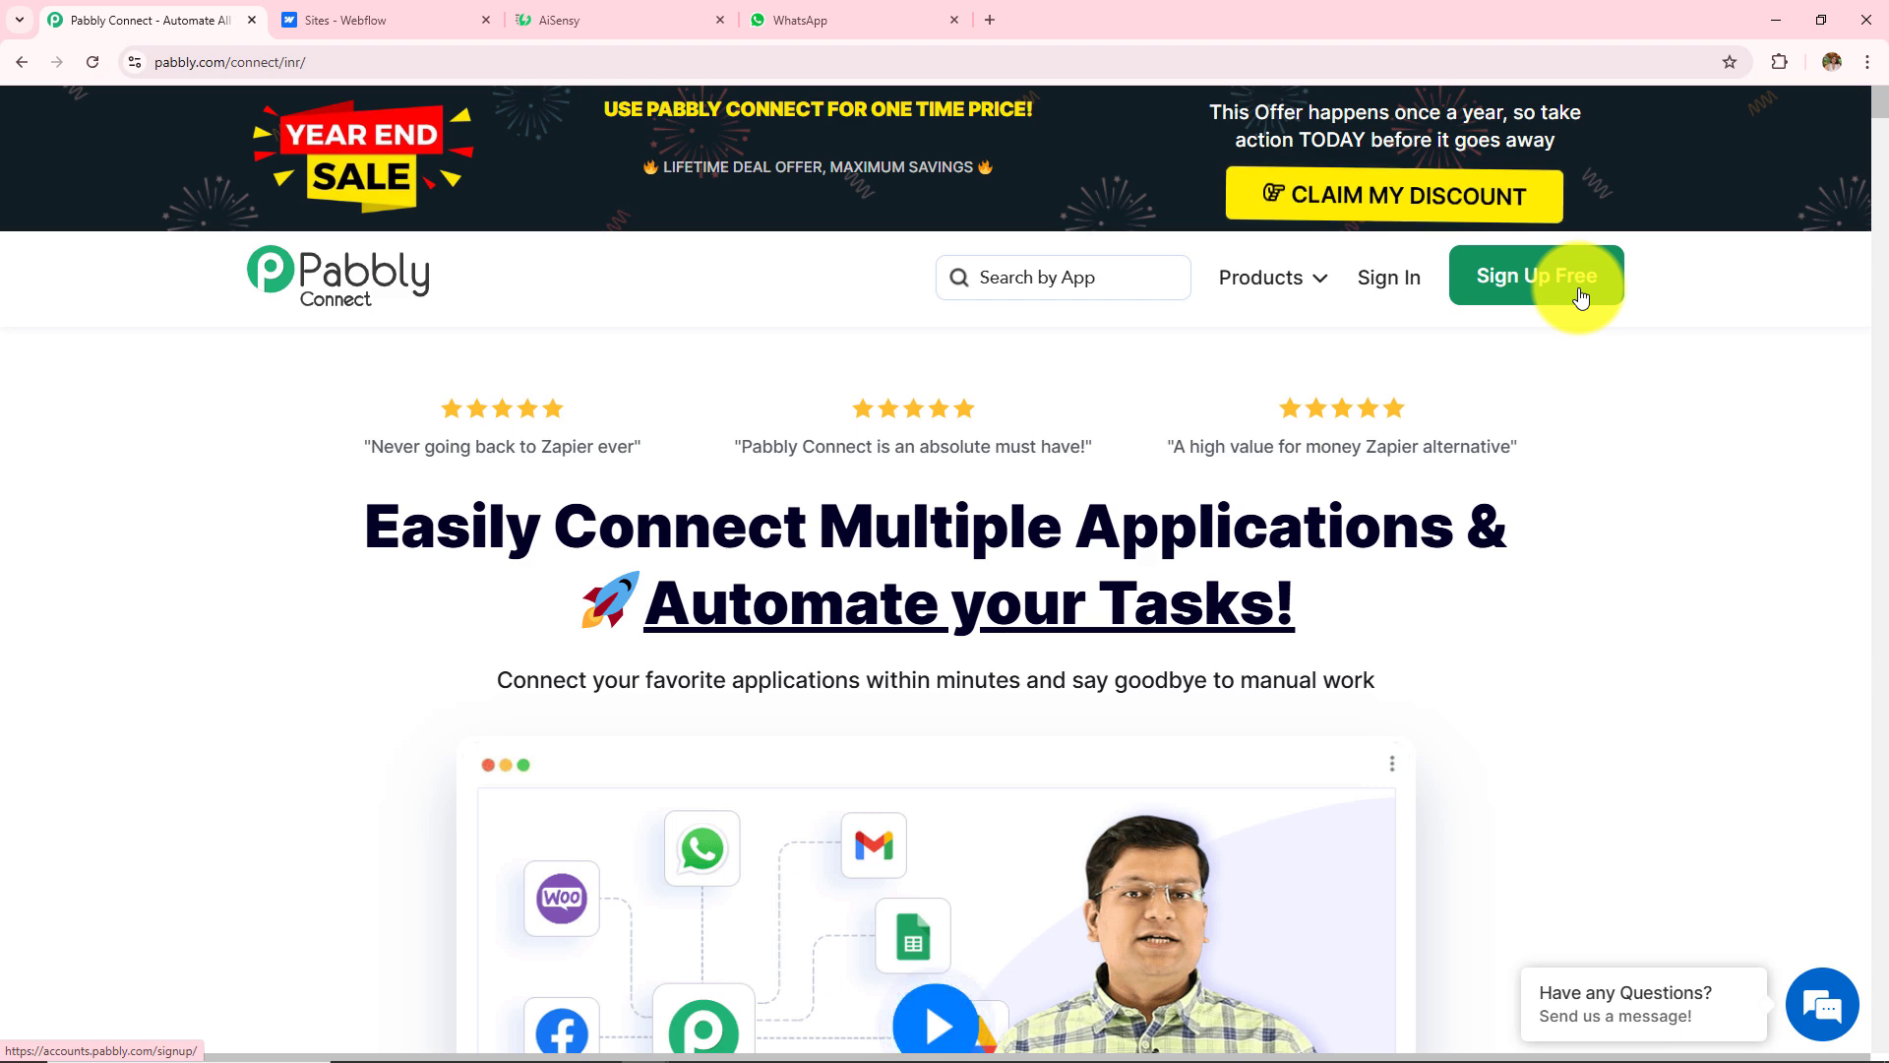
click(1393, 287)
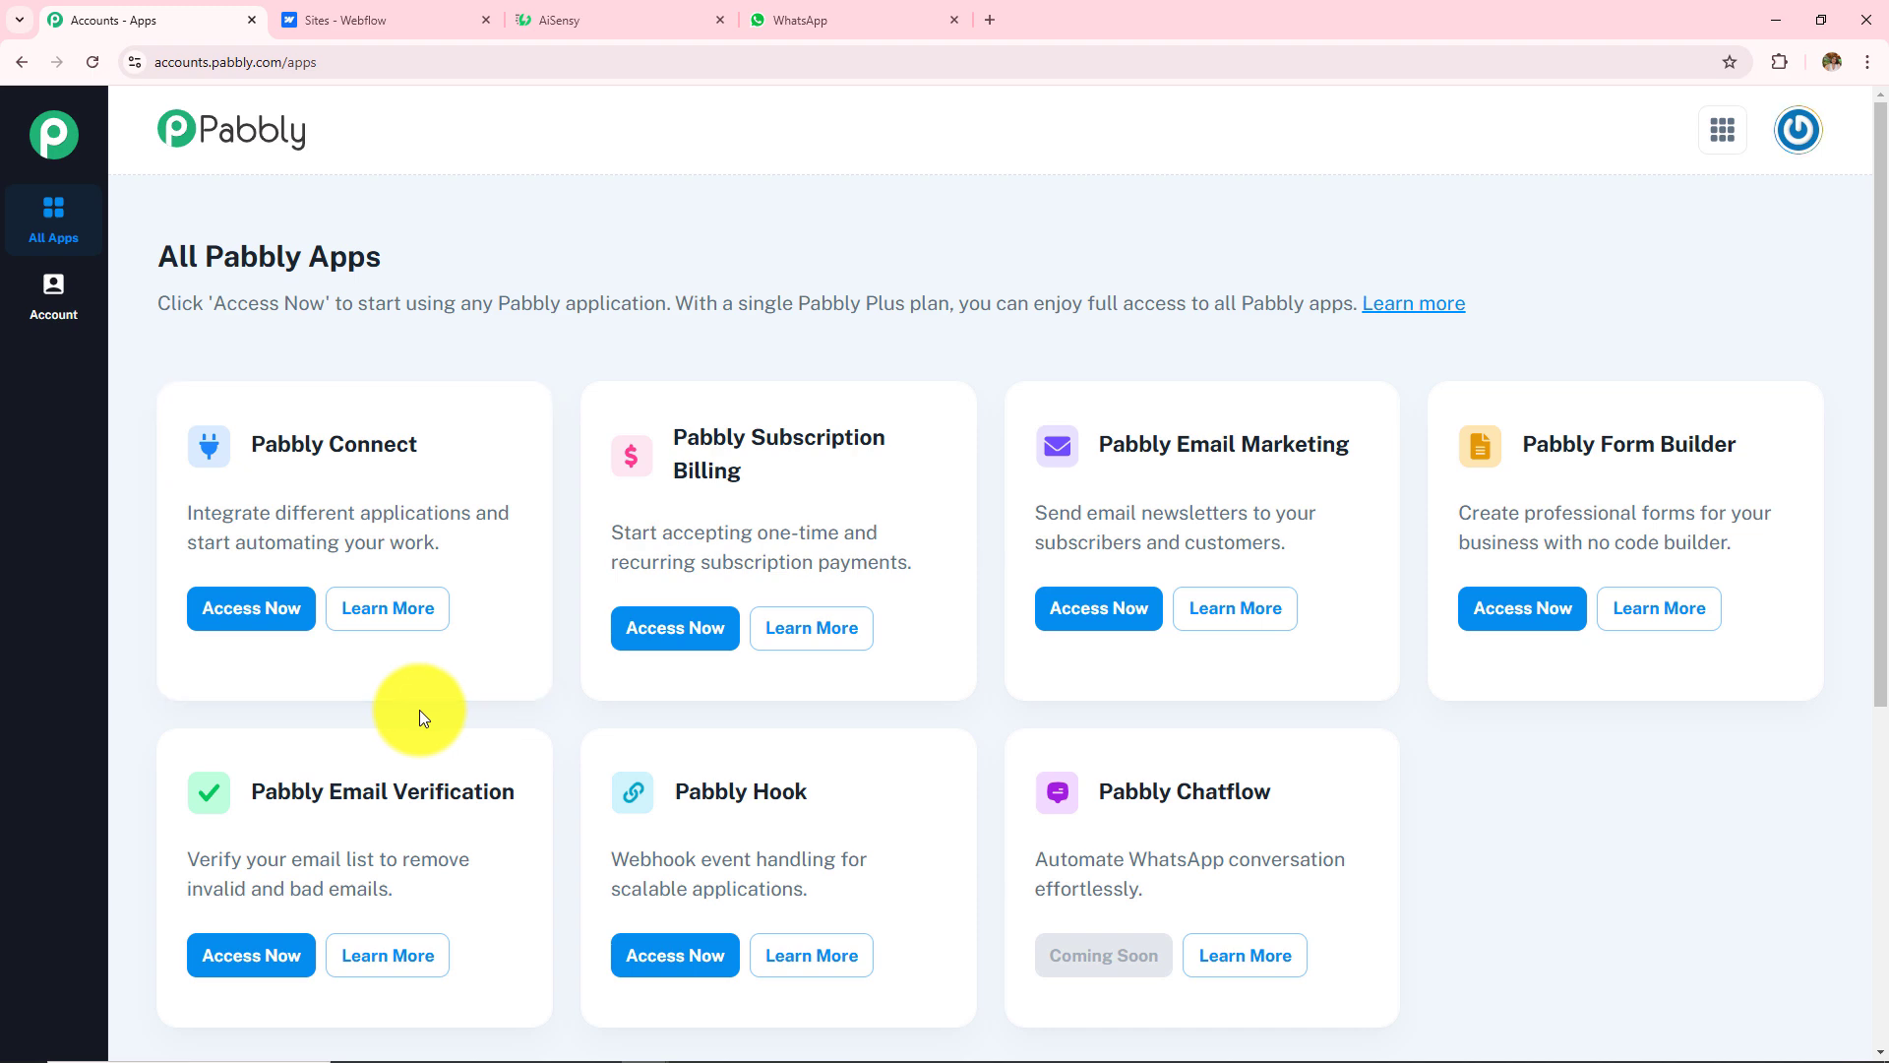
Step: Open Pabbly Connect from the apps overview and review its workflows and folders
click(238, 629)
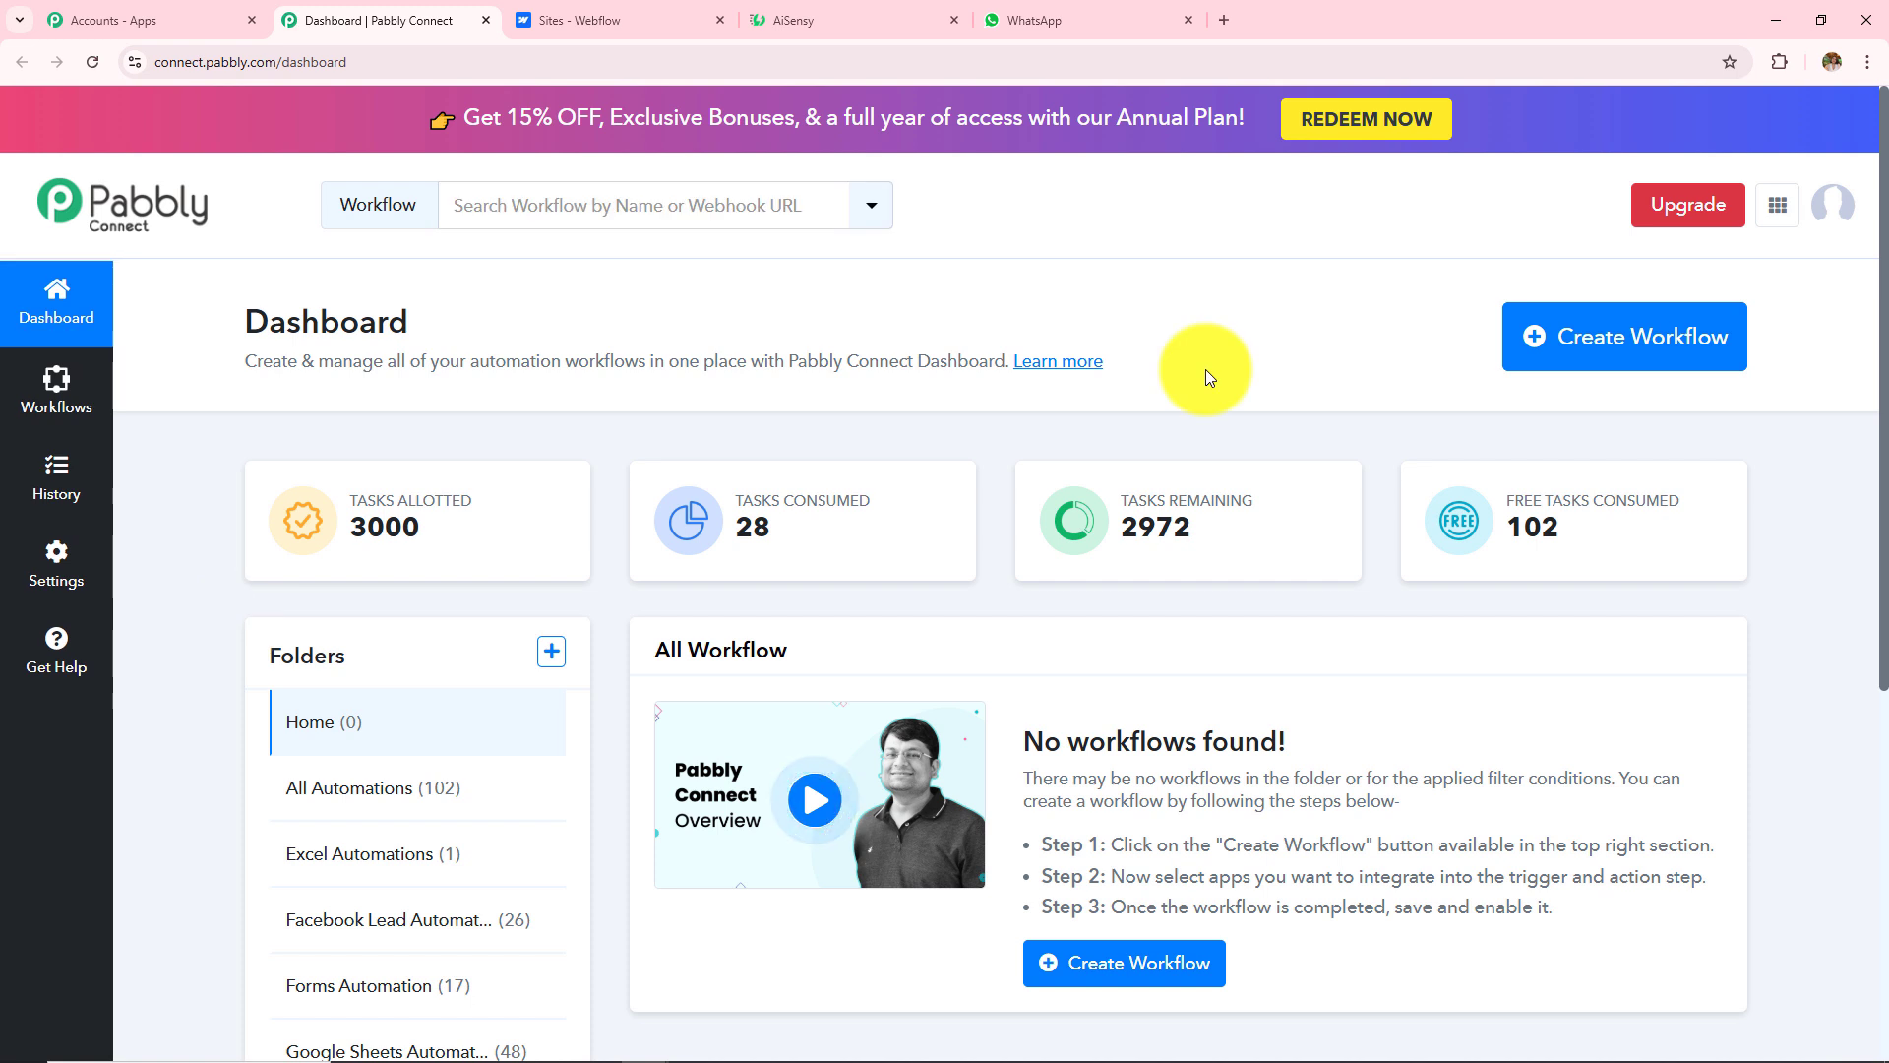
drag(651, 658, 817, 656)
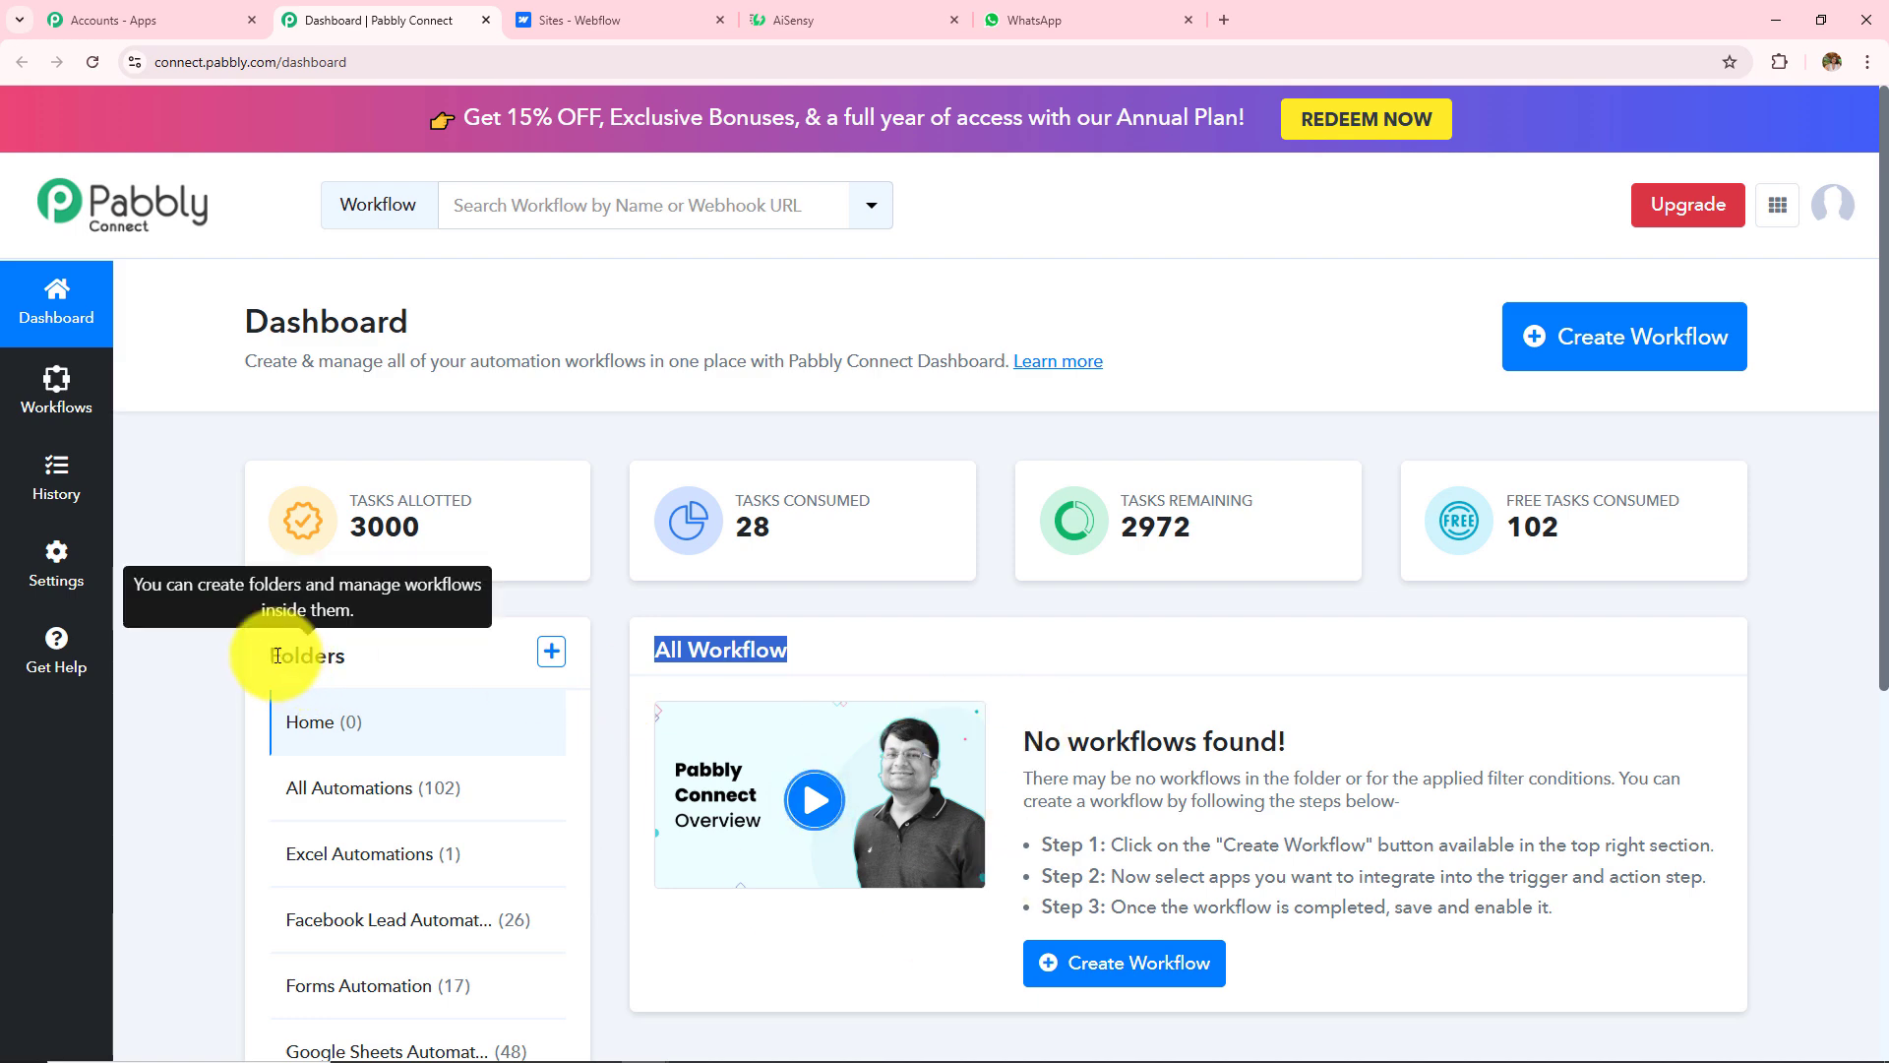
drag(281, 656, 444, 647)
scroll(461, 628, down, 5)
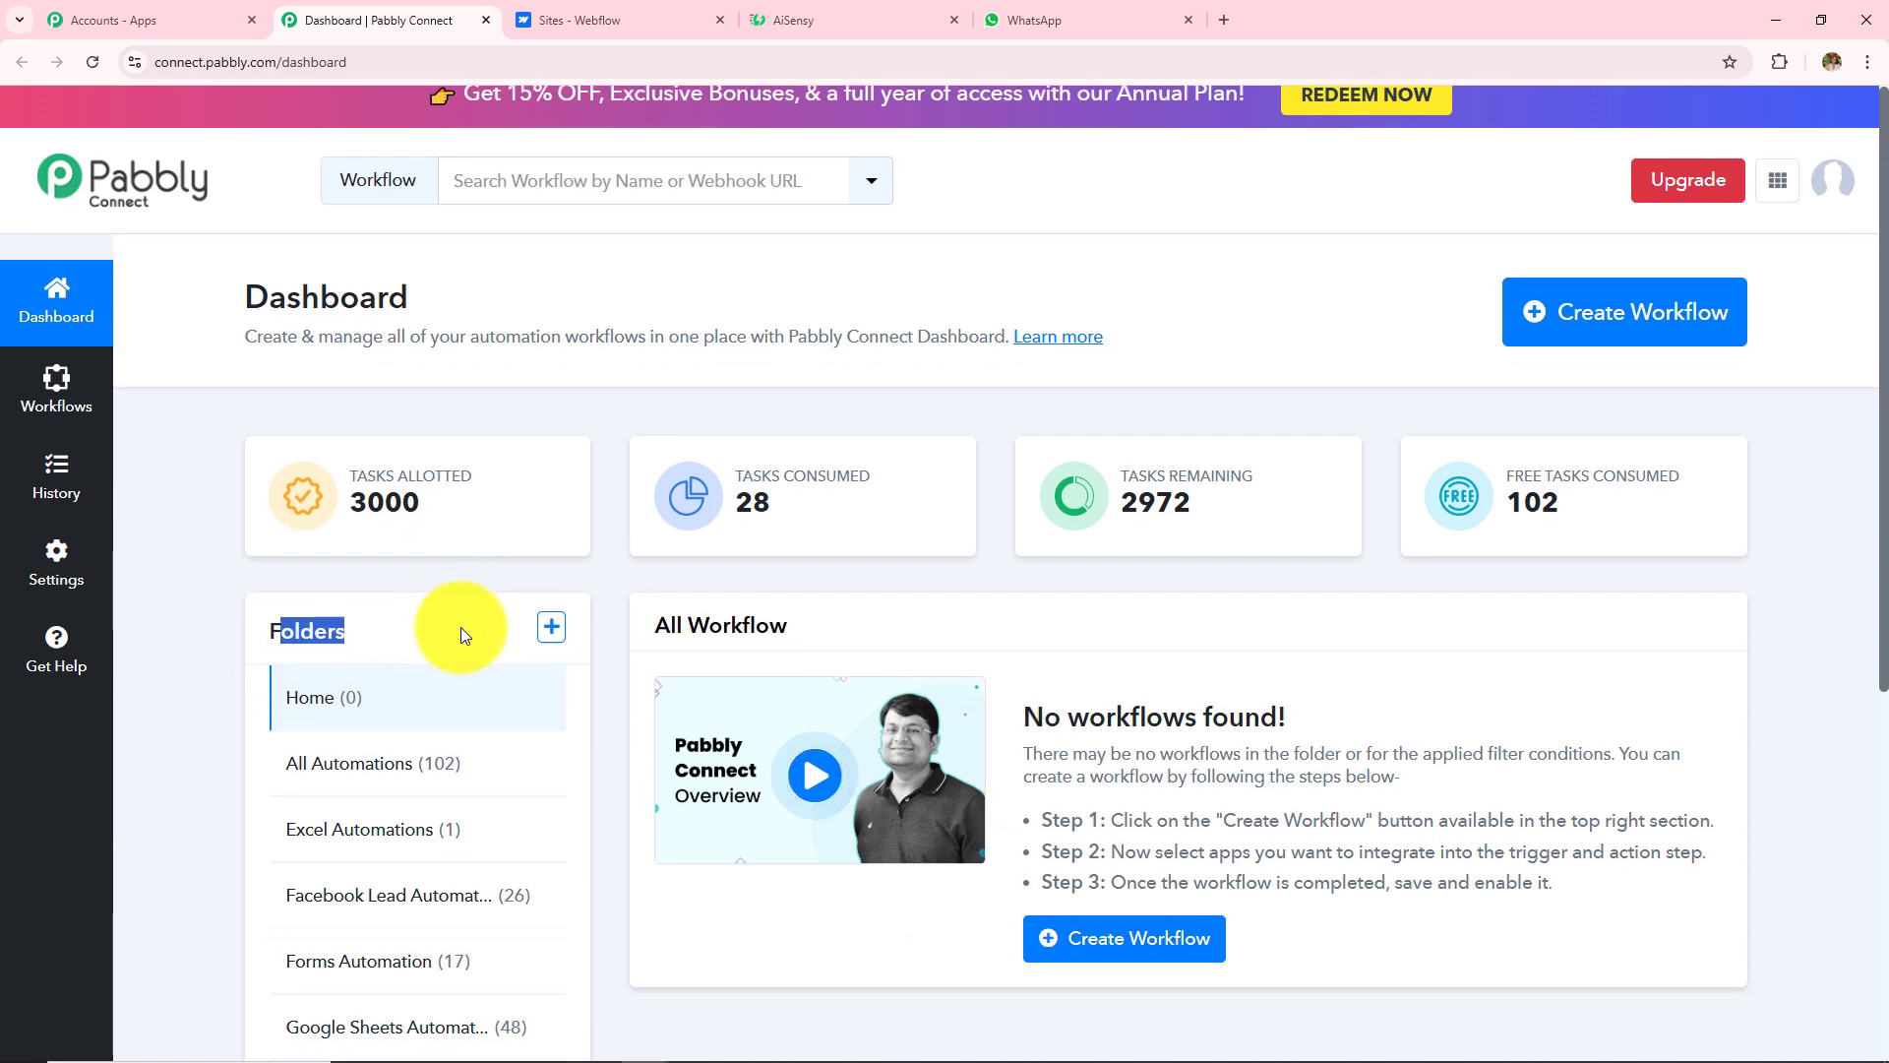
scroll(482, 813, up, 5)
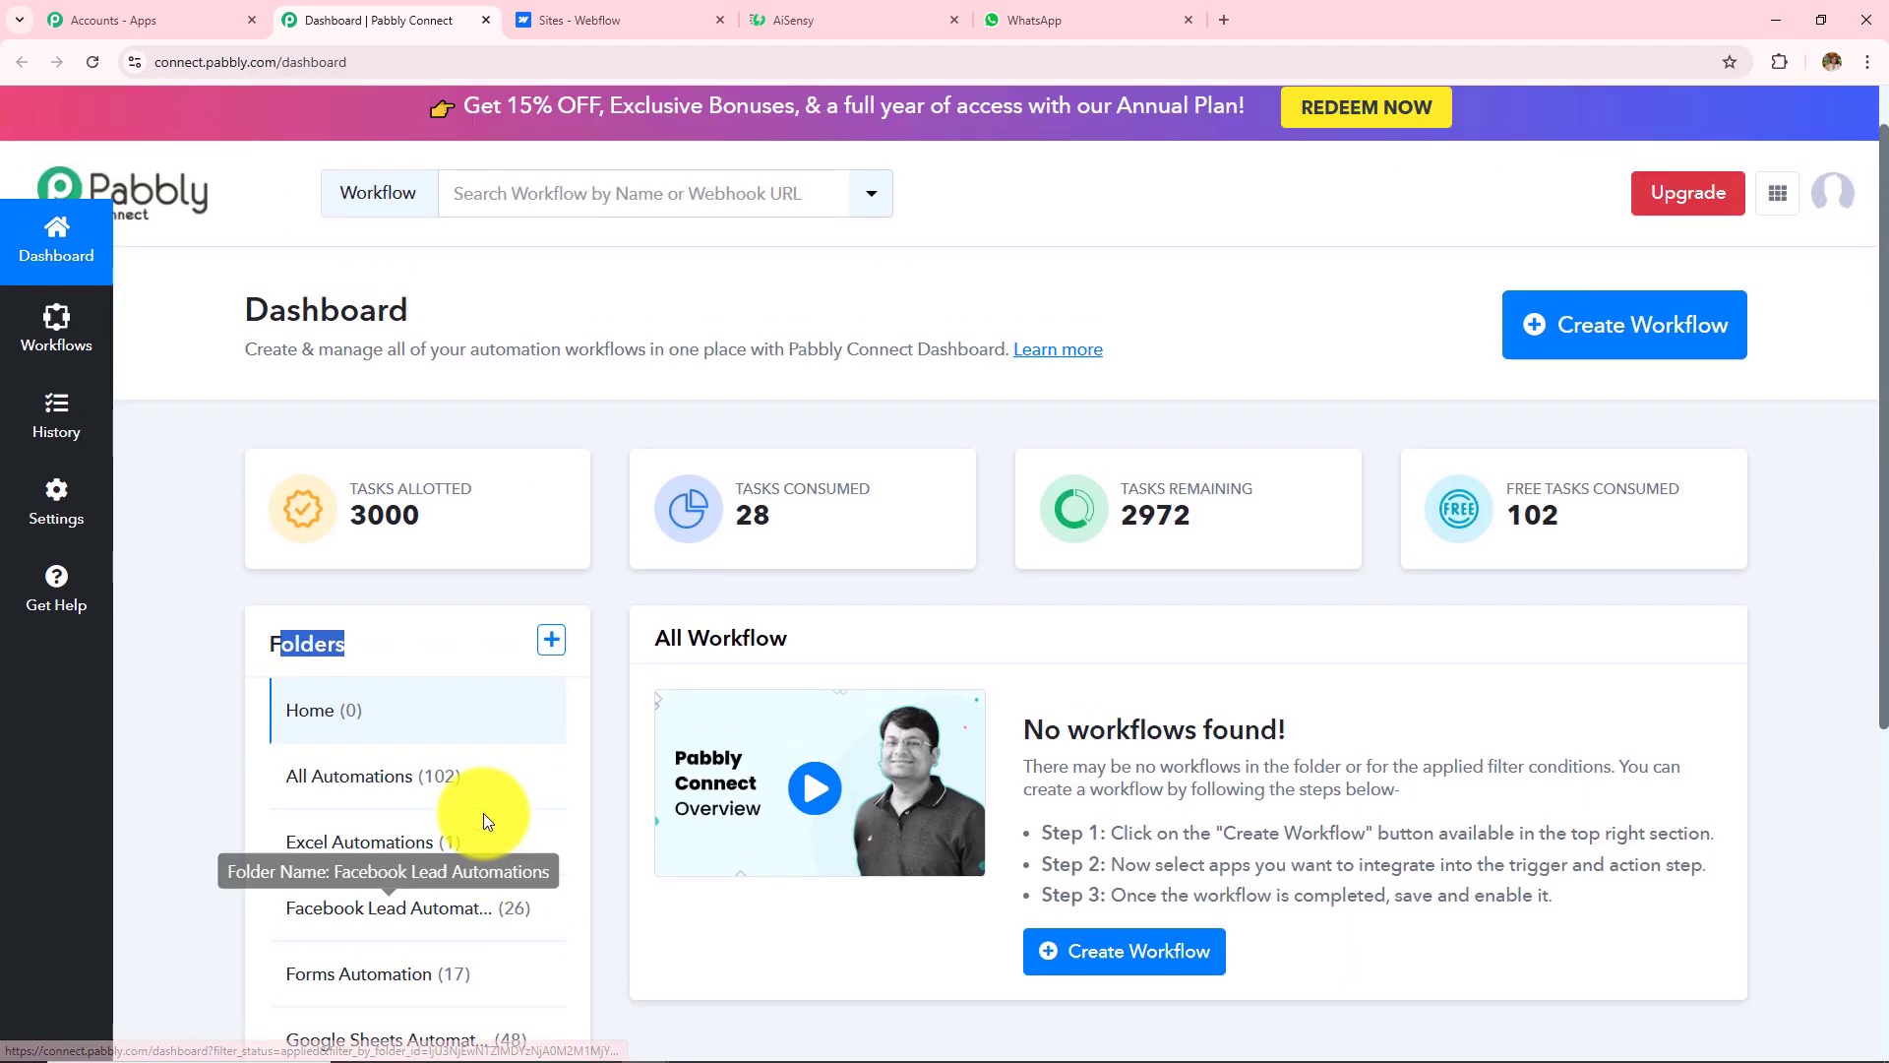
Step: Open the Create Folder form and dismiss it without creating a folder
click(551, 654)
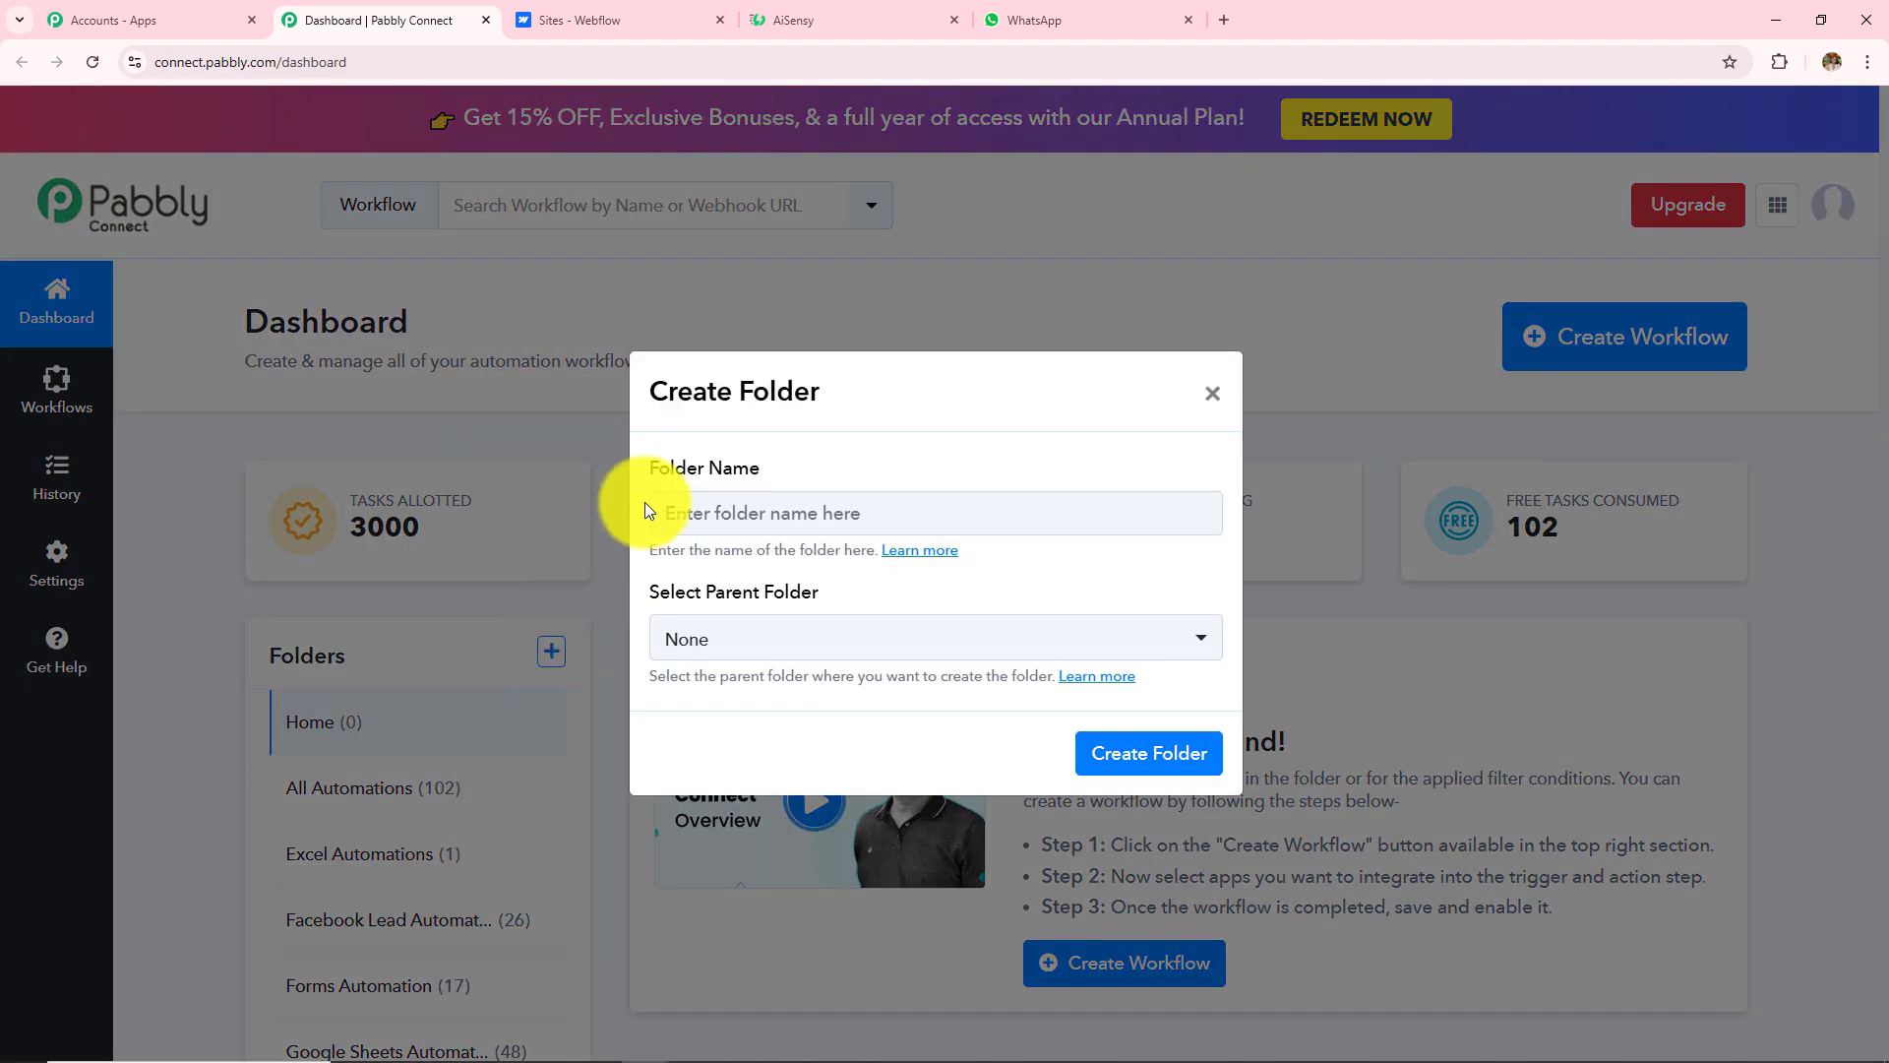
drag(642, 473, 760, 470)
triple_click(665, 589)
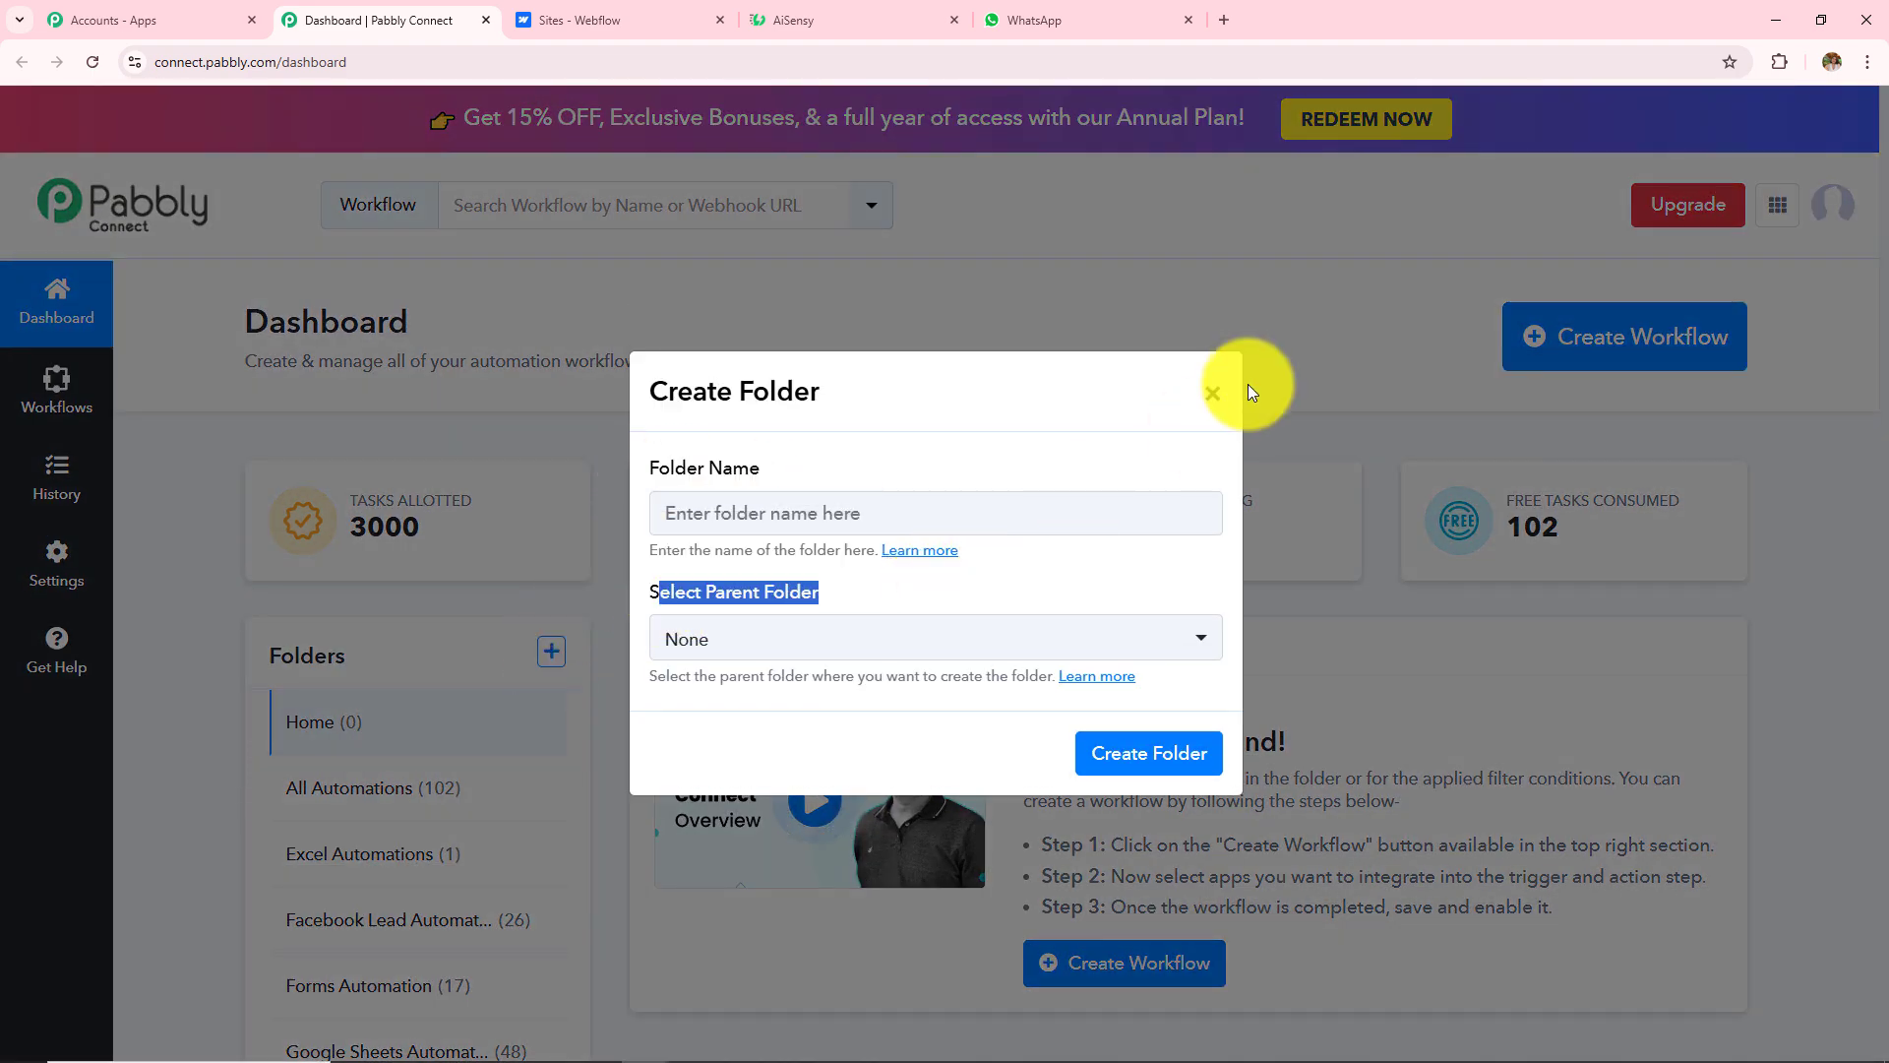
click(1218, 392)
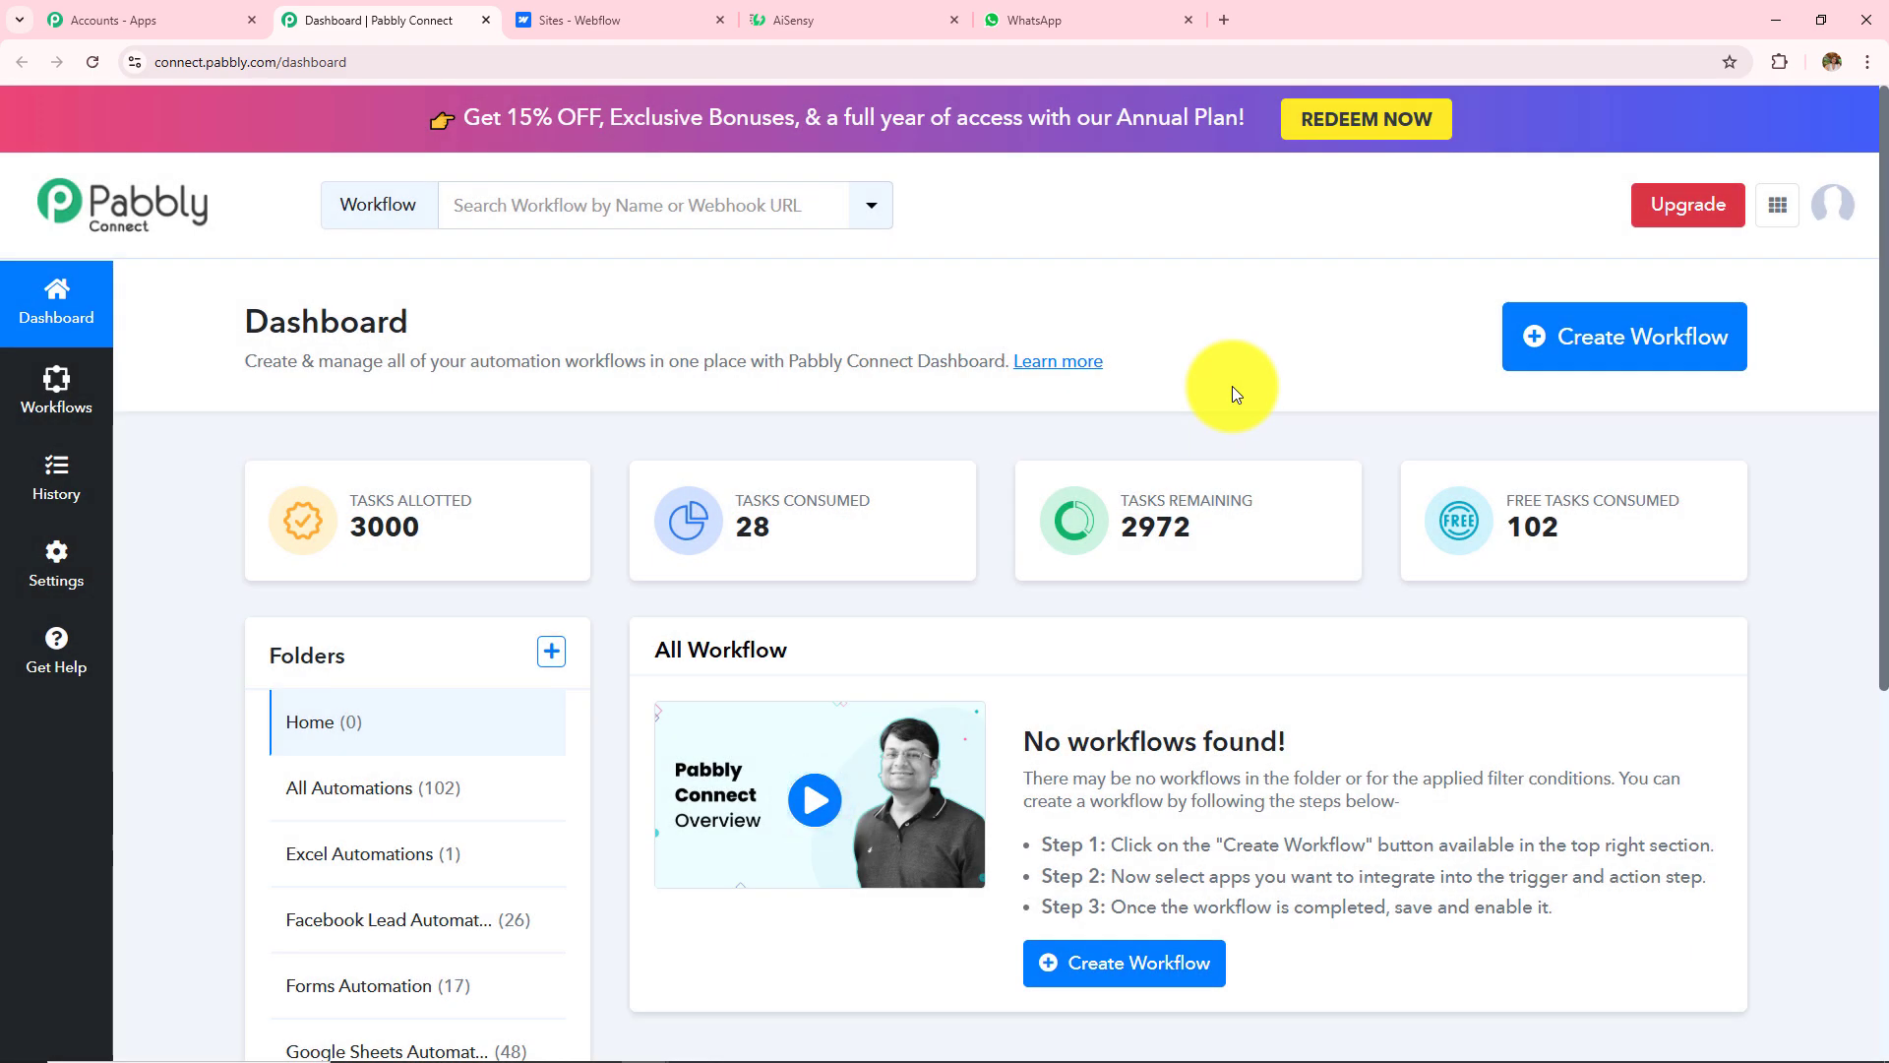
Step: Open the Create Workflow dialog and browse the available folders
click(1607, 339)
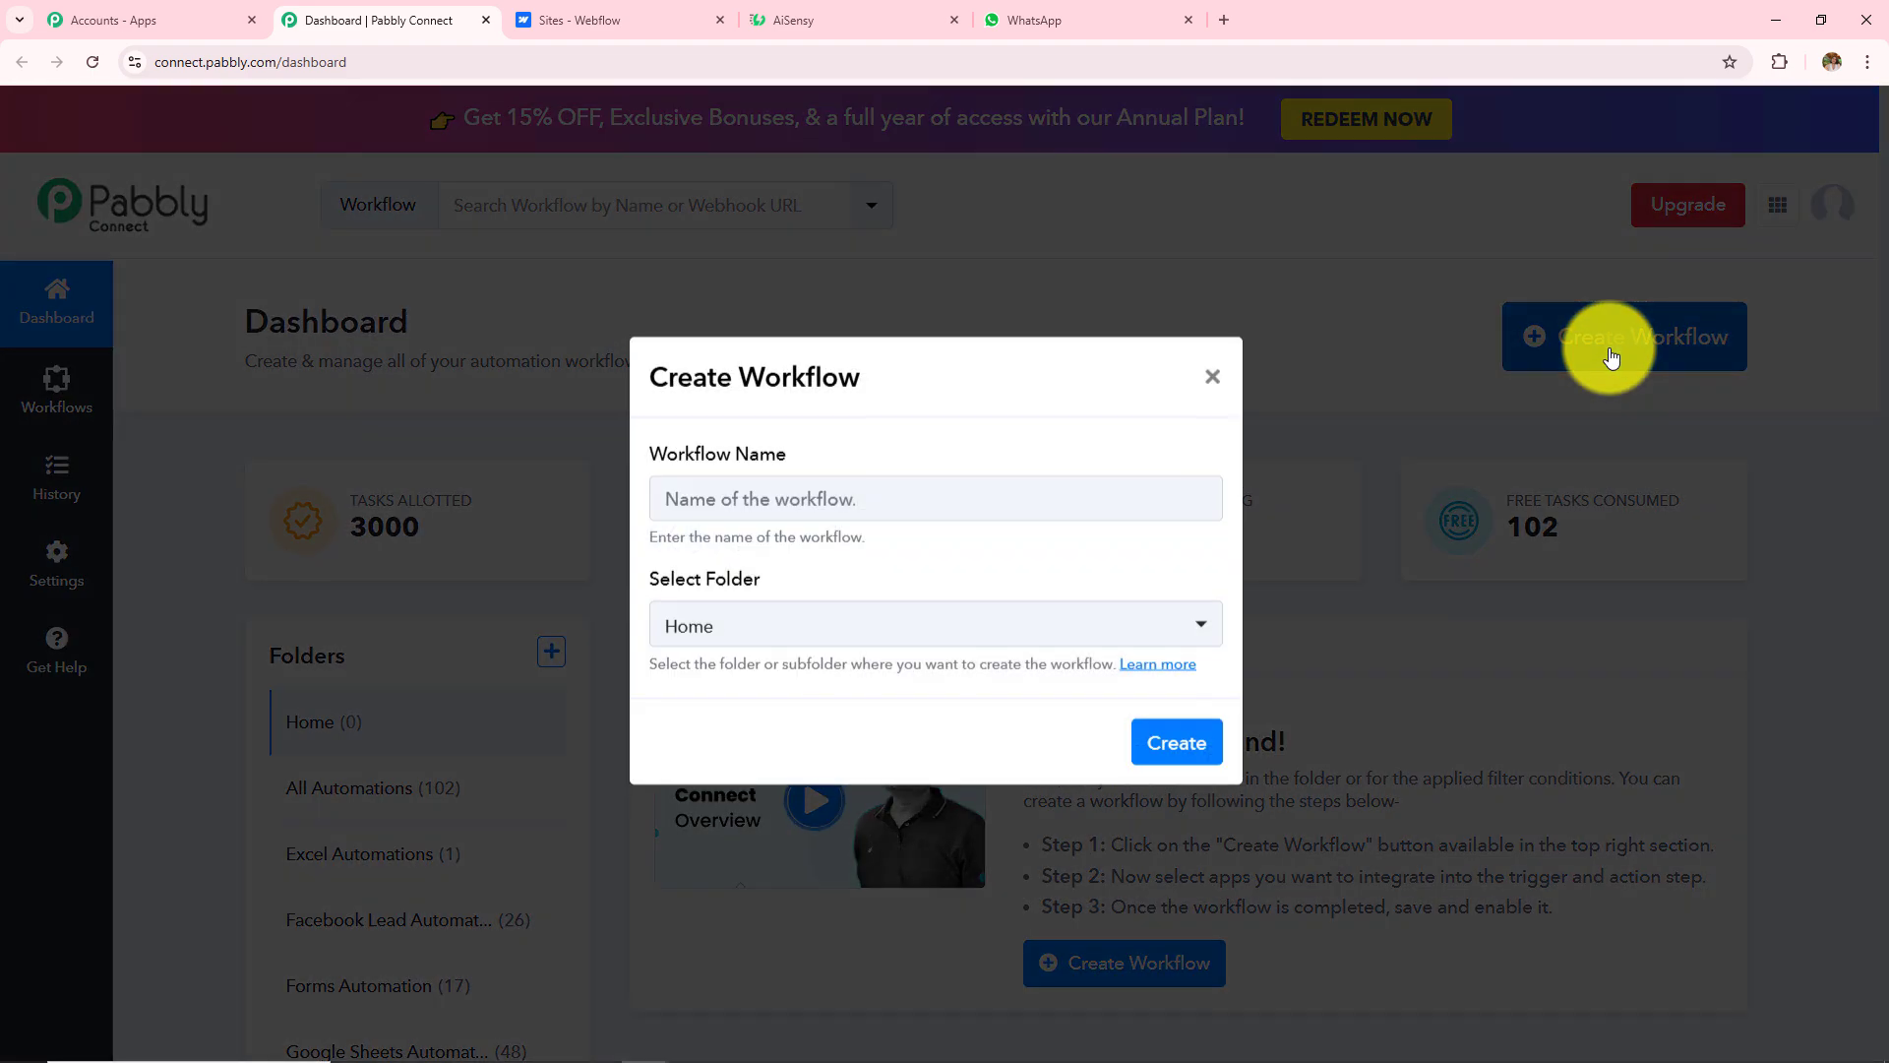
triple_click(664, 470)
drag(657, 602, 793, 596)
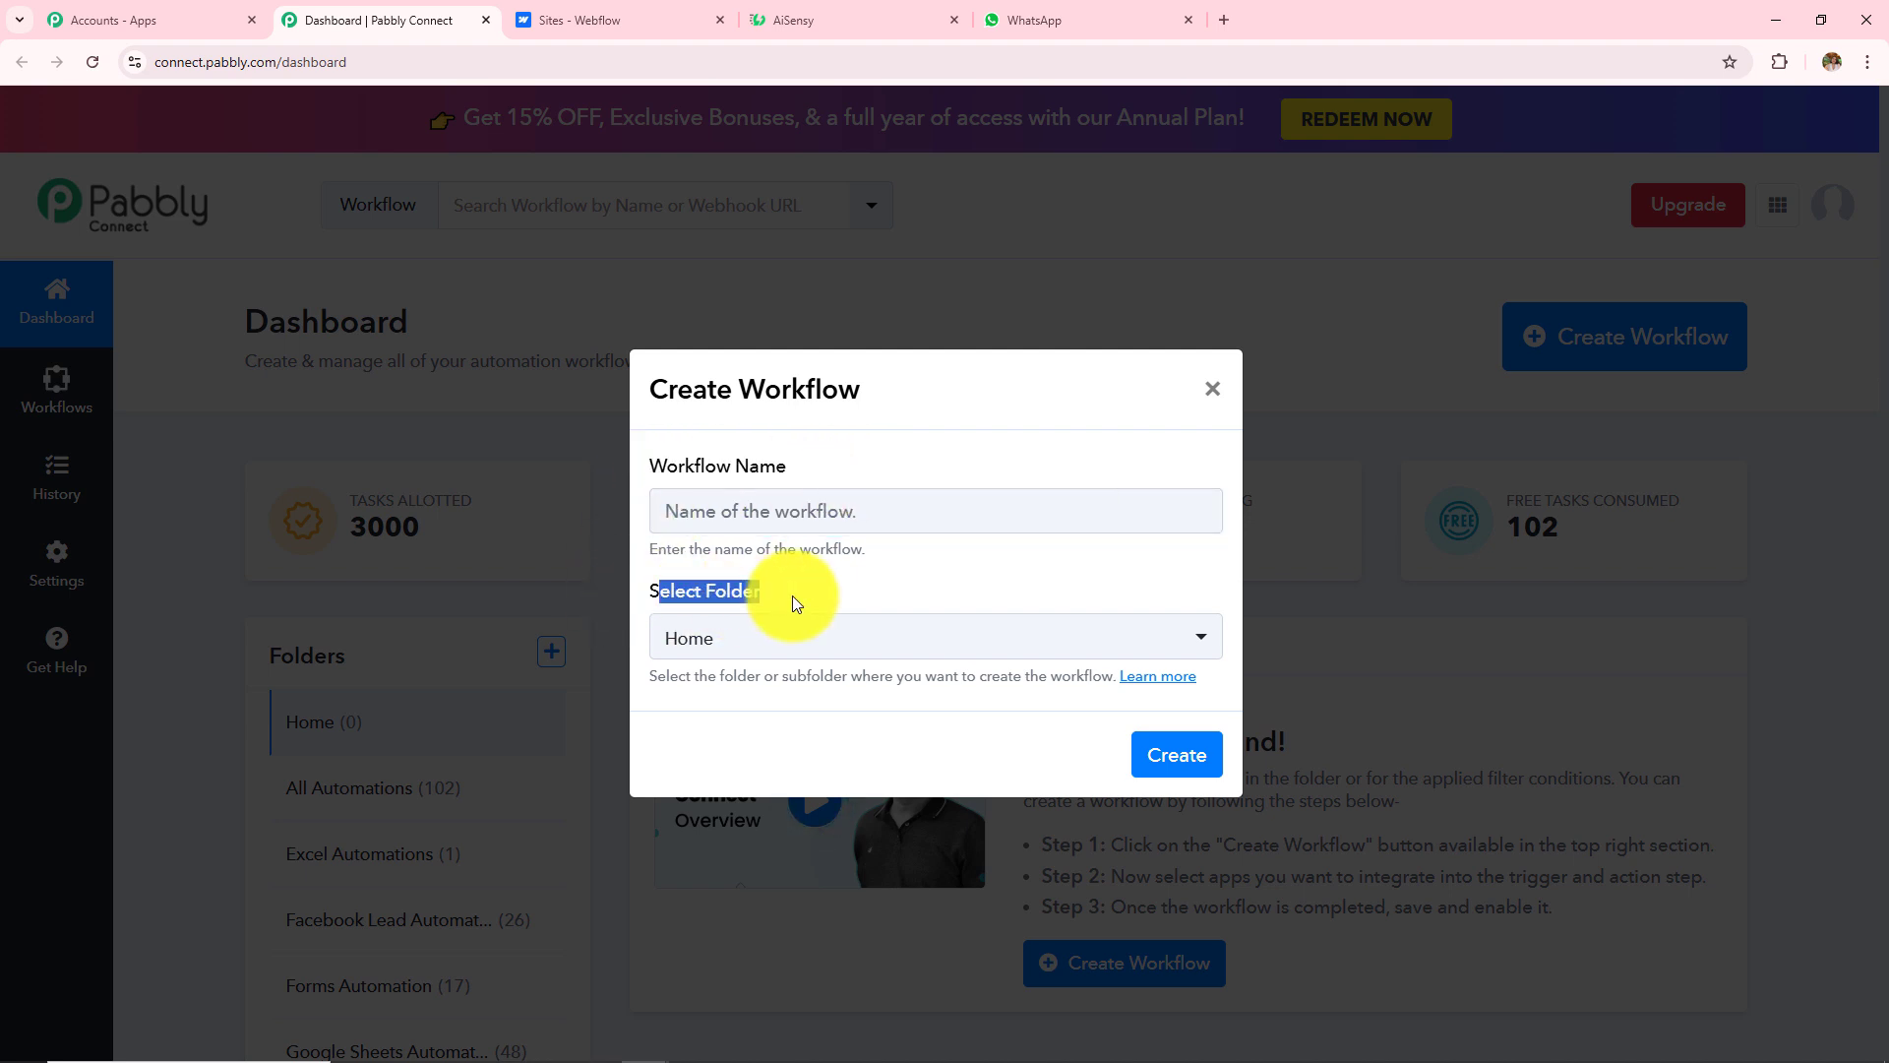
click(799, 645)
scroll(814, 492, down, 3)
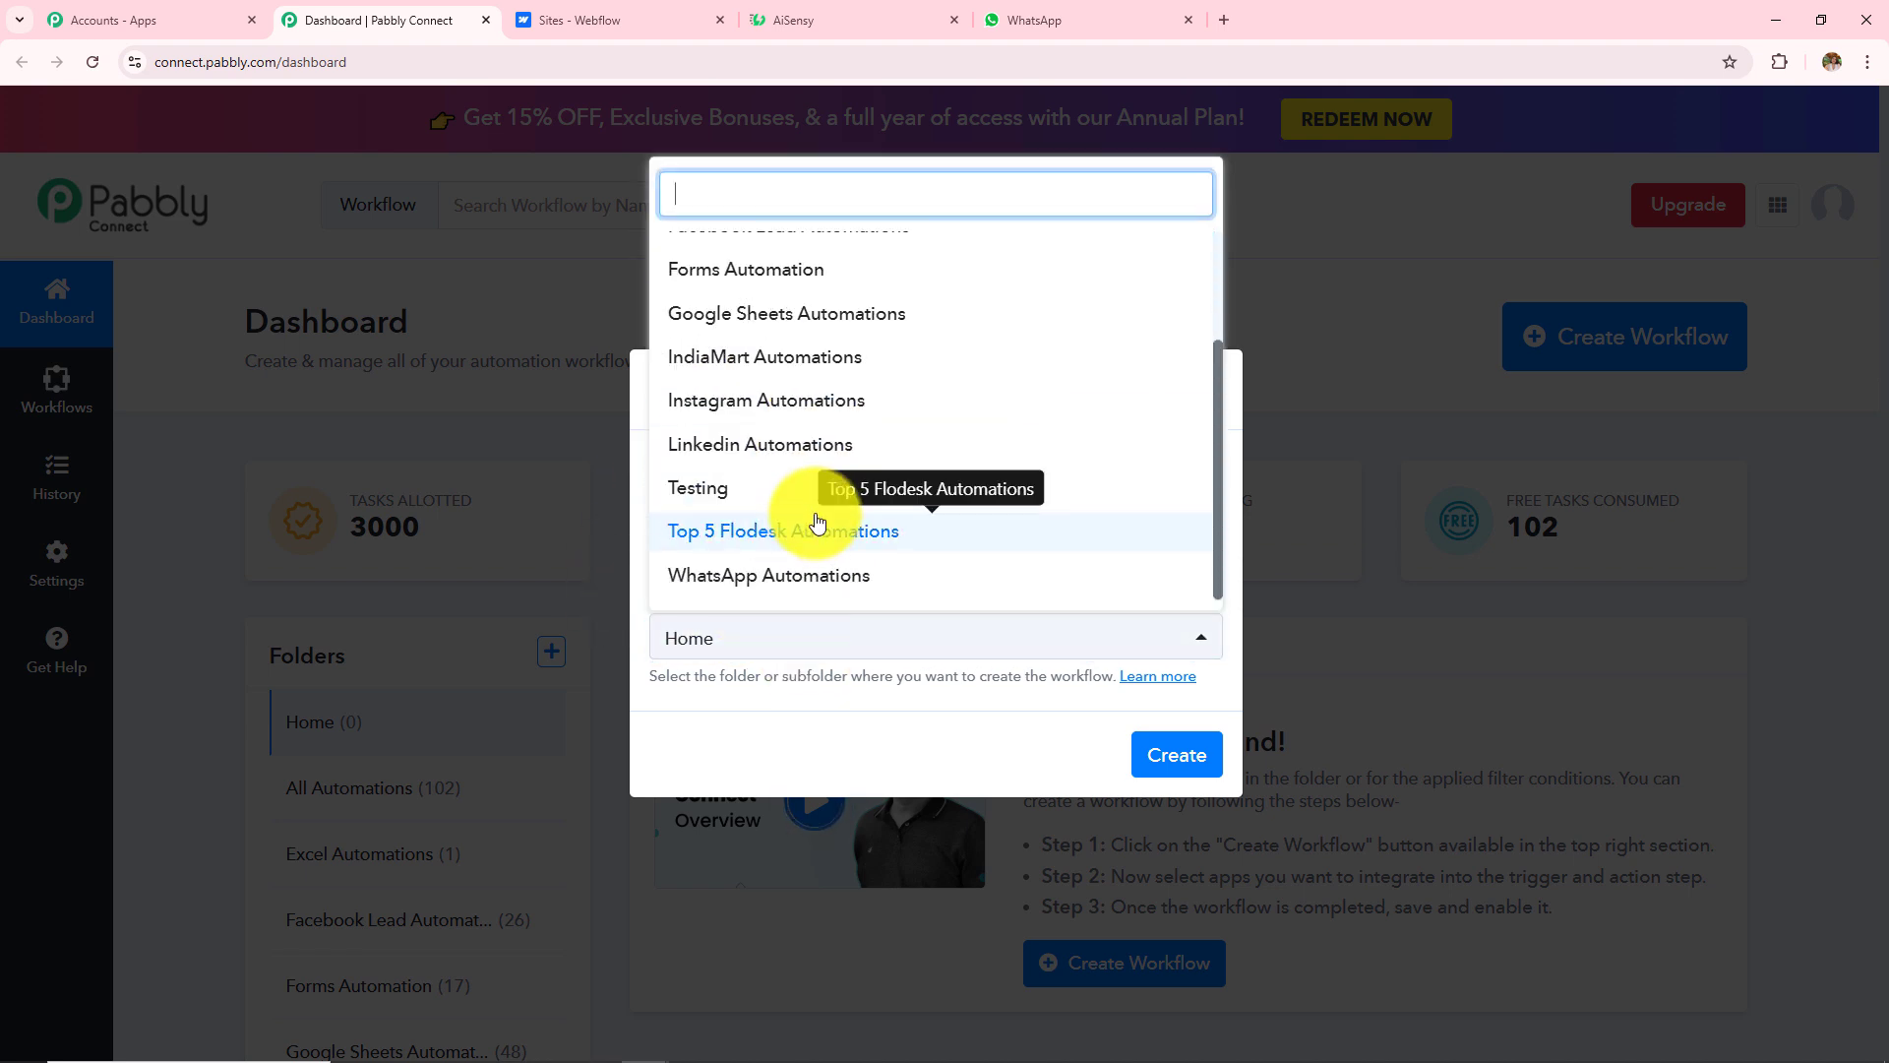
scroll(814, 516, up, 3)
click(860, 741)
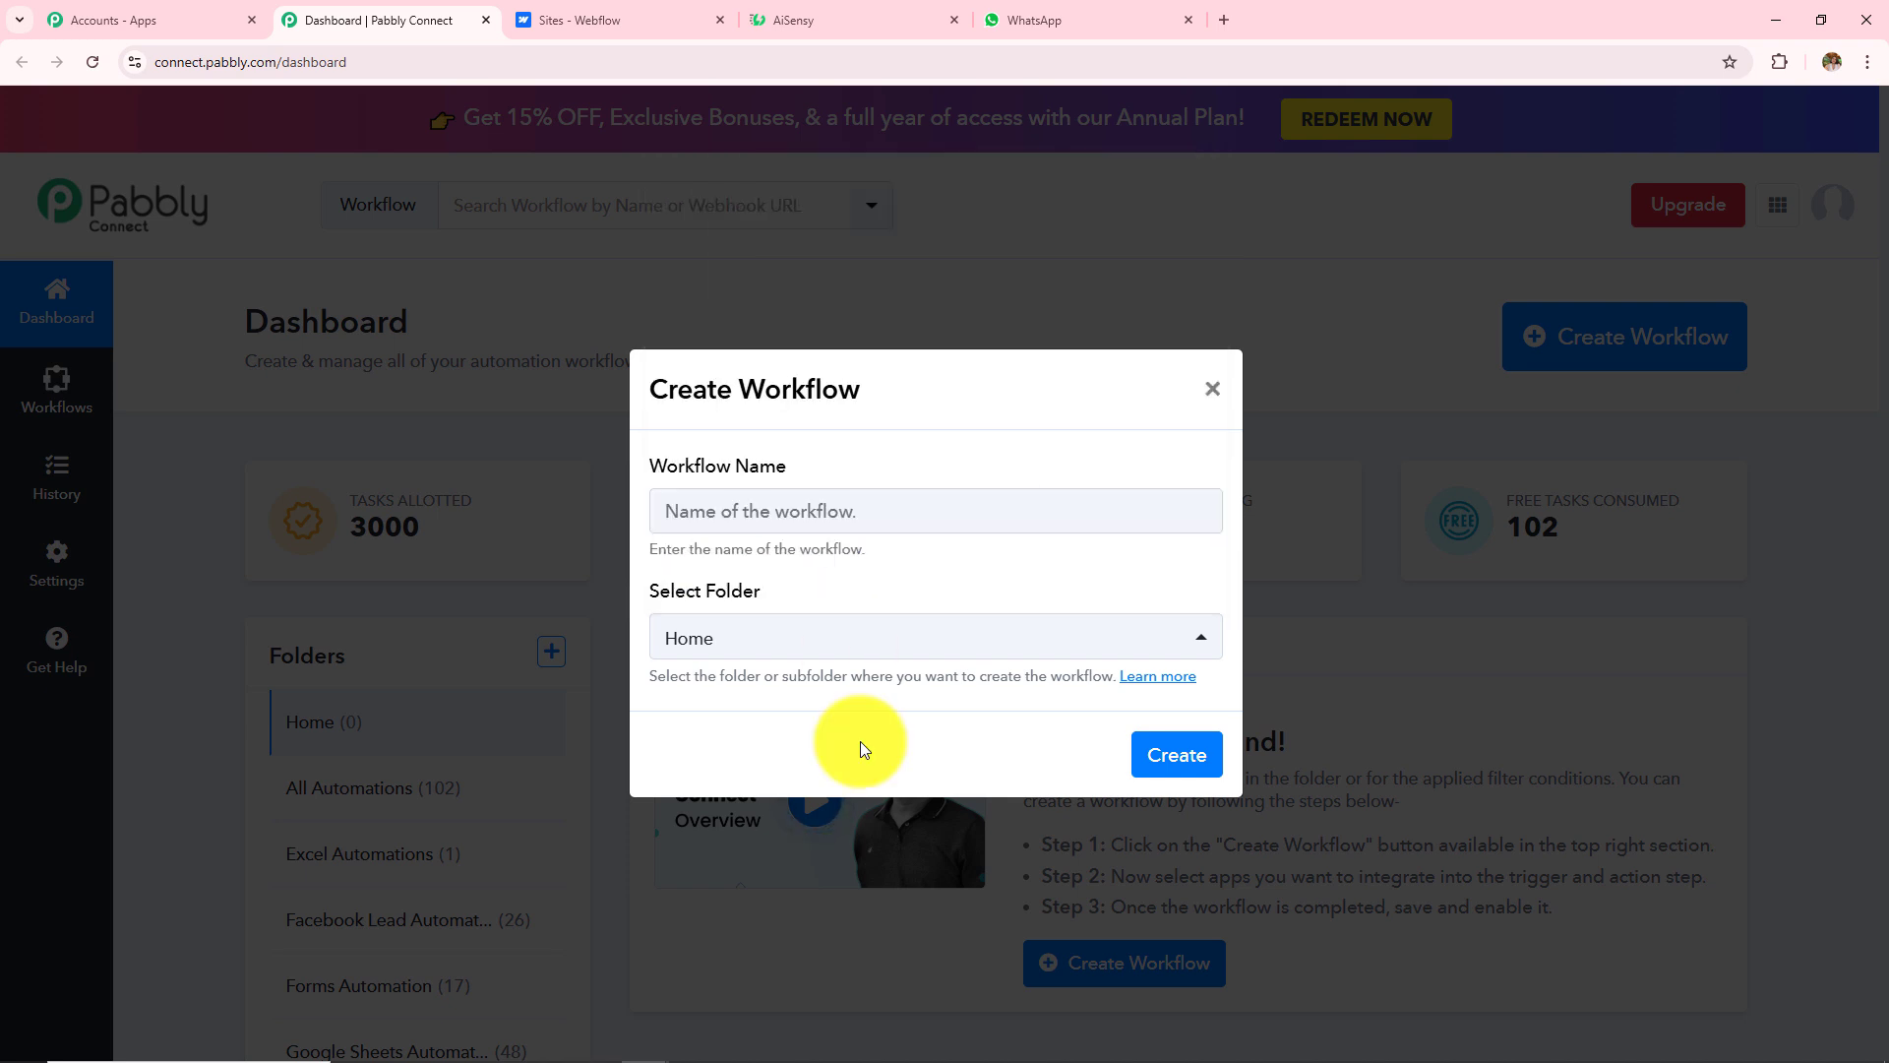
Step: Paste the name 'How to Send WhatsApp Message on Webflow Form Submission', choose Forms Automation, and create it
click(831, 512)
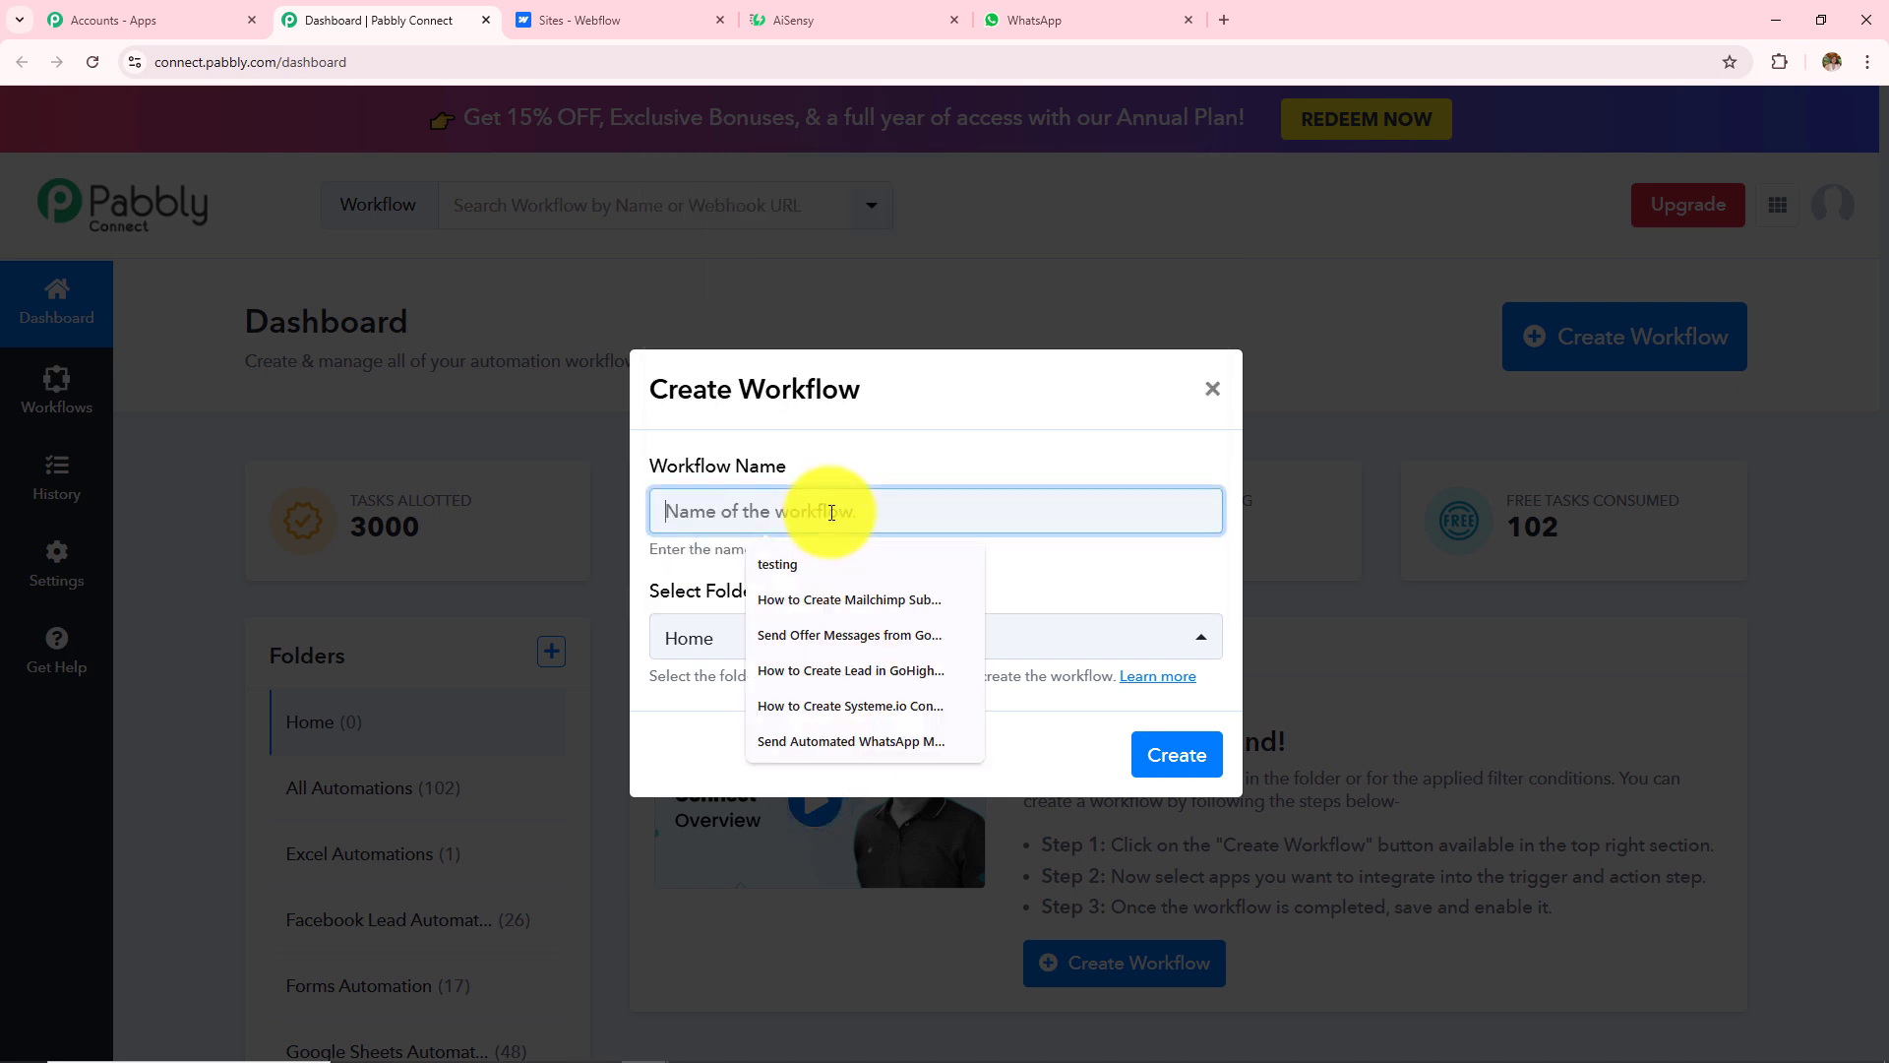
text(WhatsApp Message on Webflow Form Submission using AiSensy)
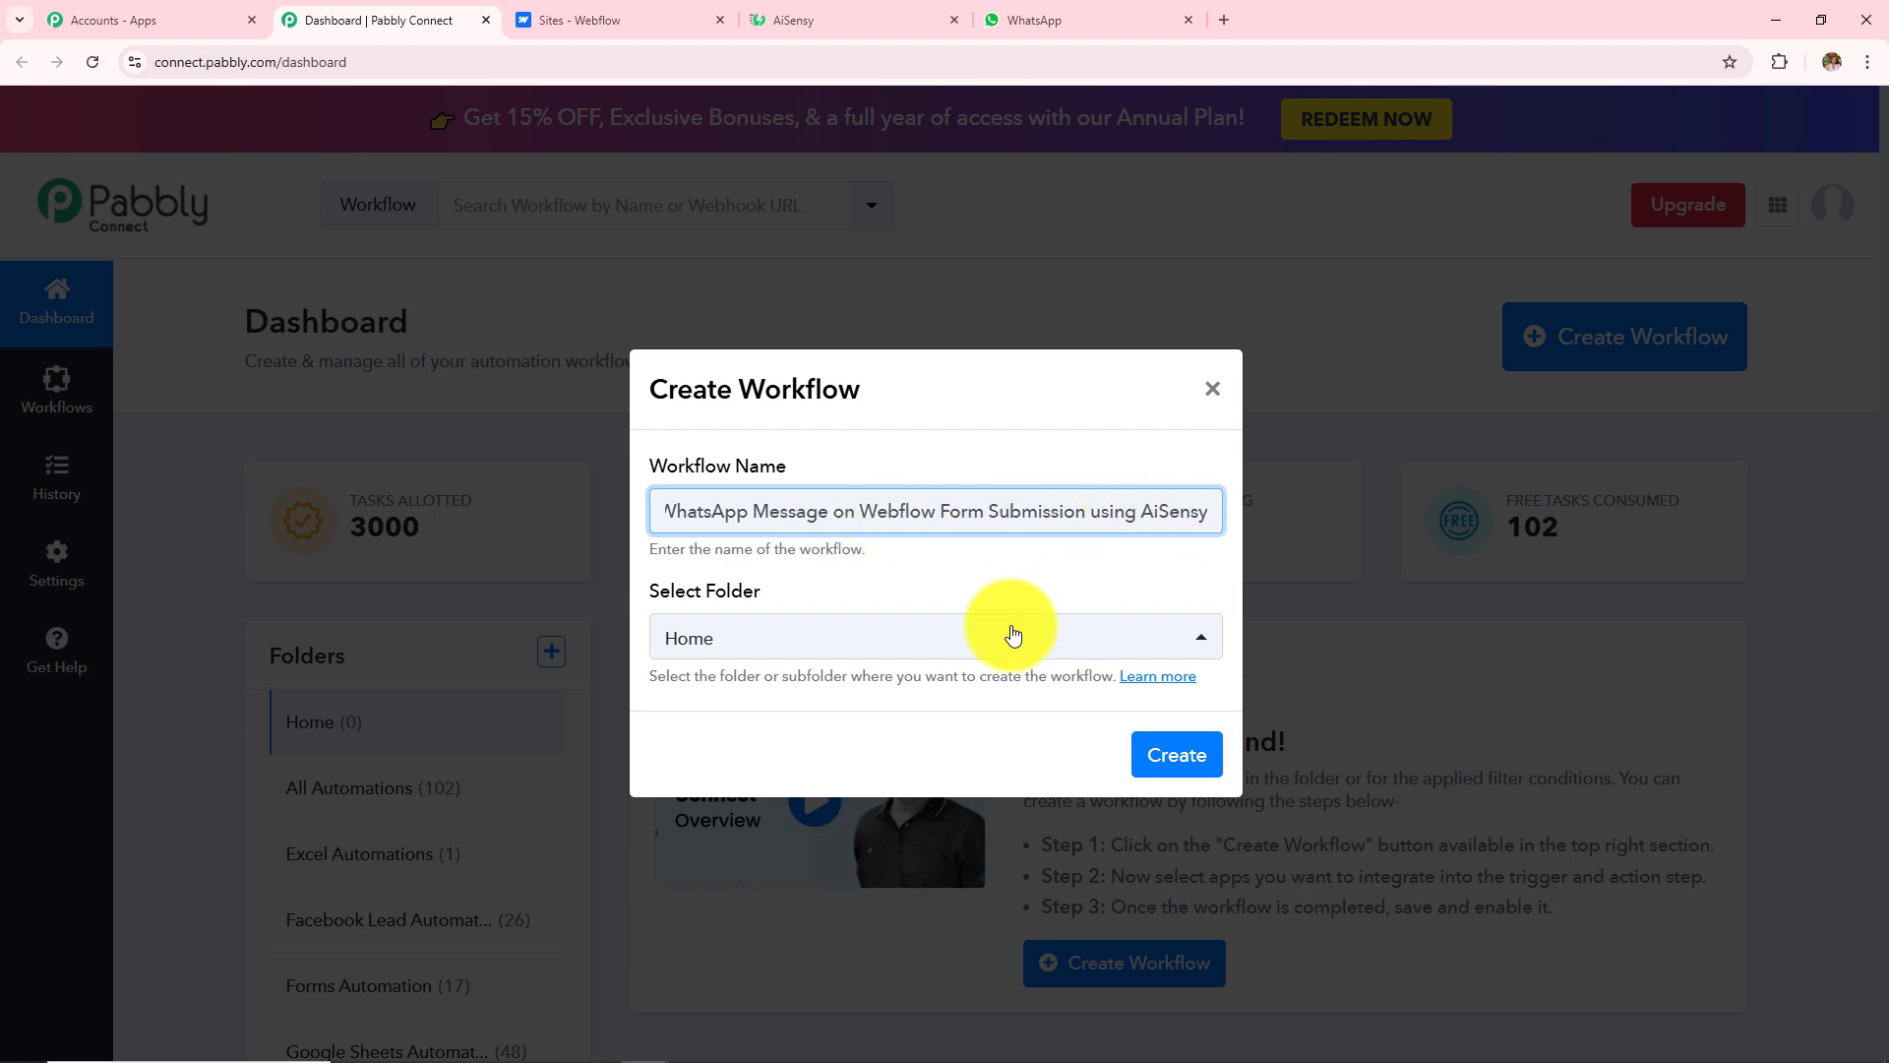
click(852, 658)
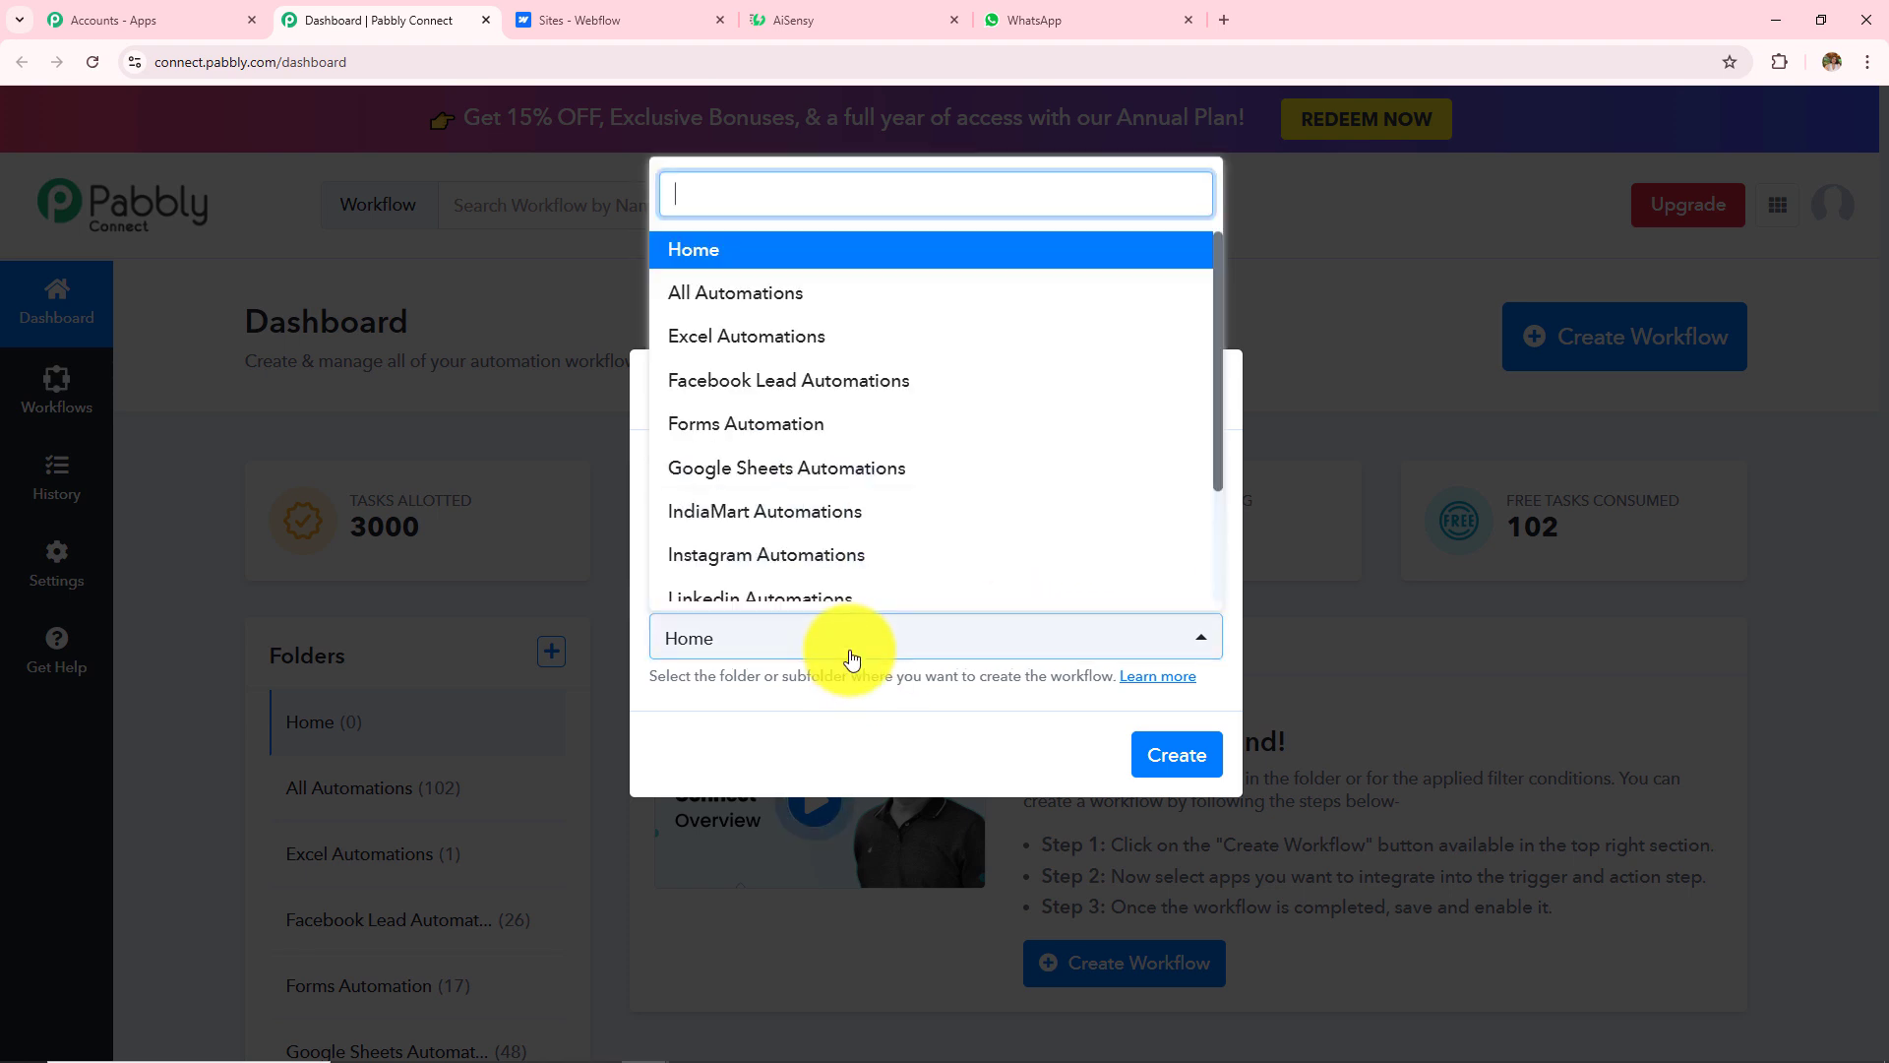
scroll(834, 506, down, 3)
scroll(833, 507, up, 2)
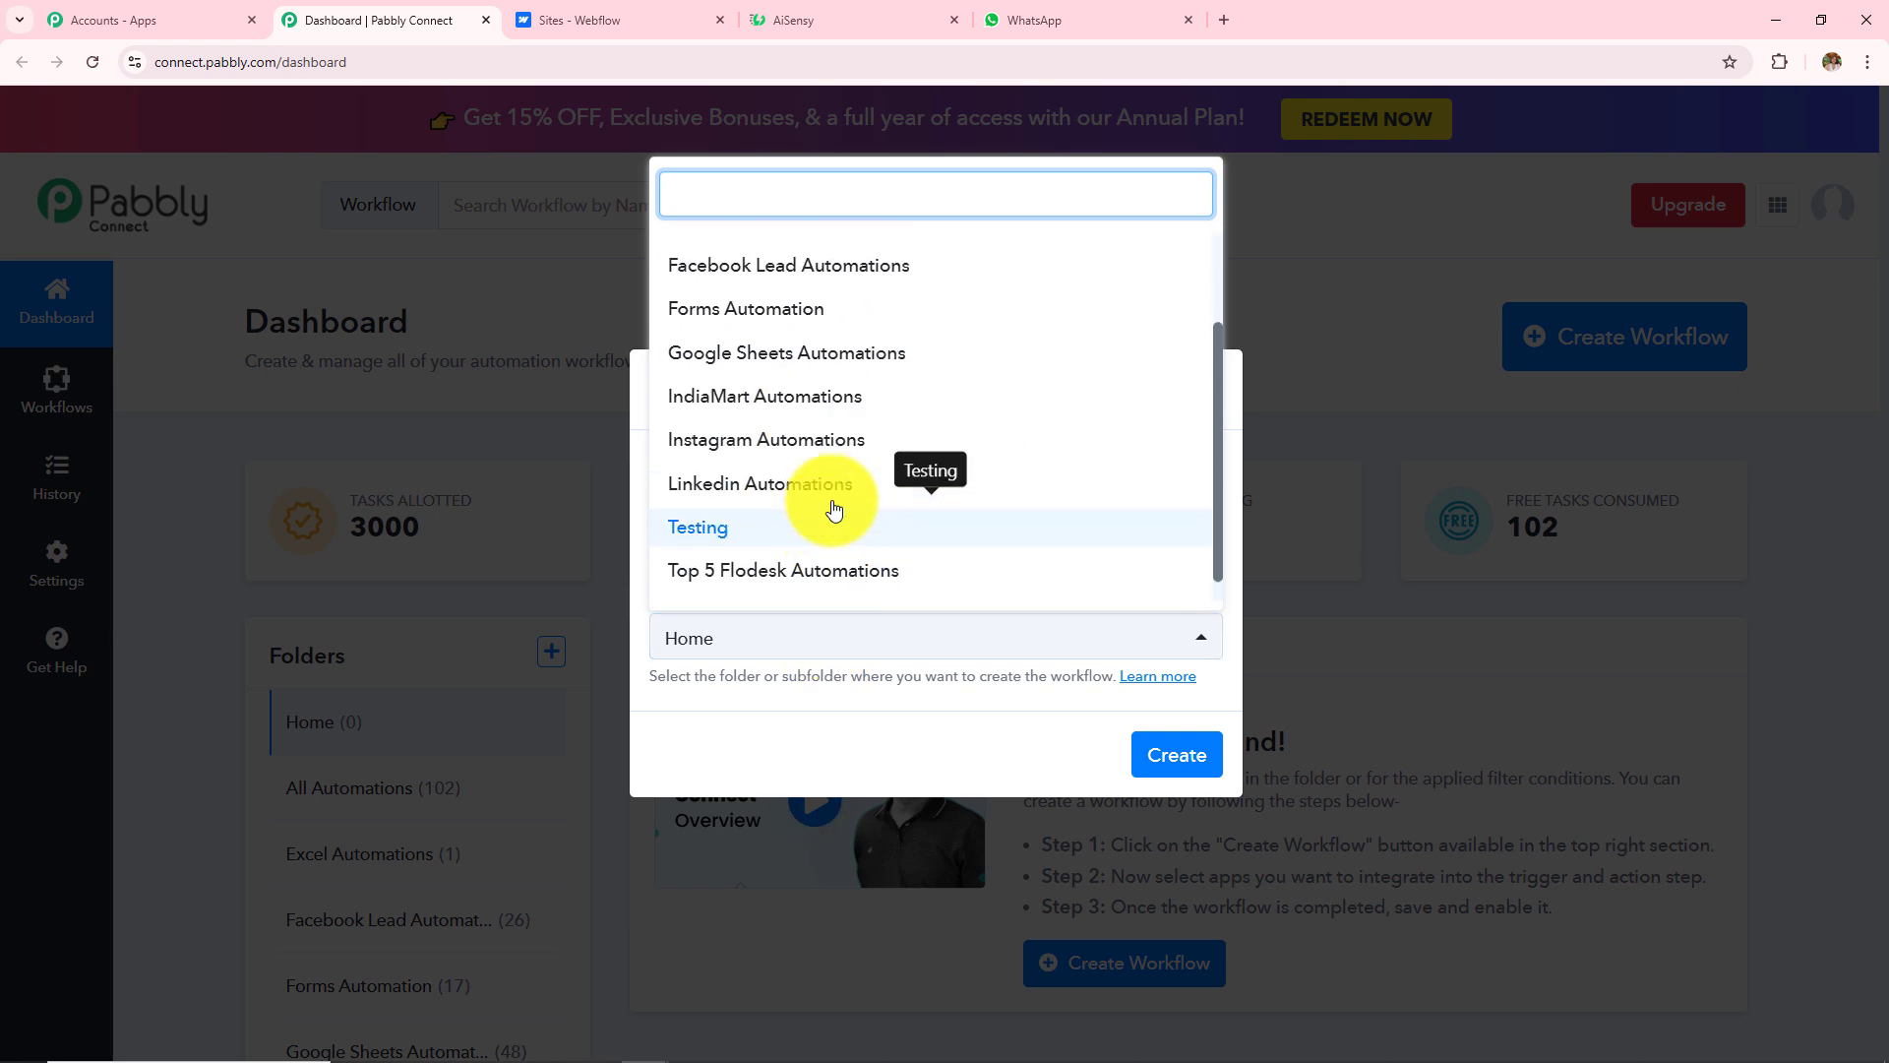
scroll(834, 507, down, 2)
scroll(836, 507, up, 3)
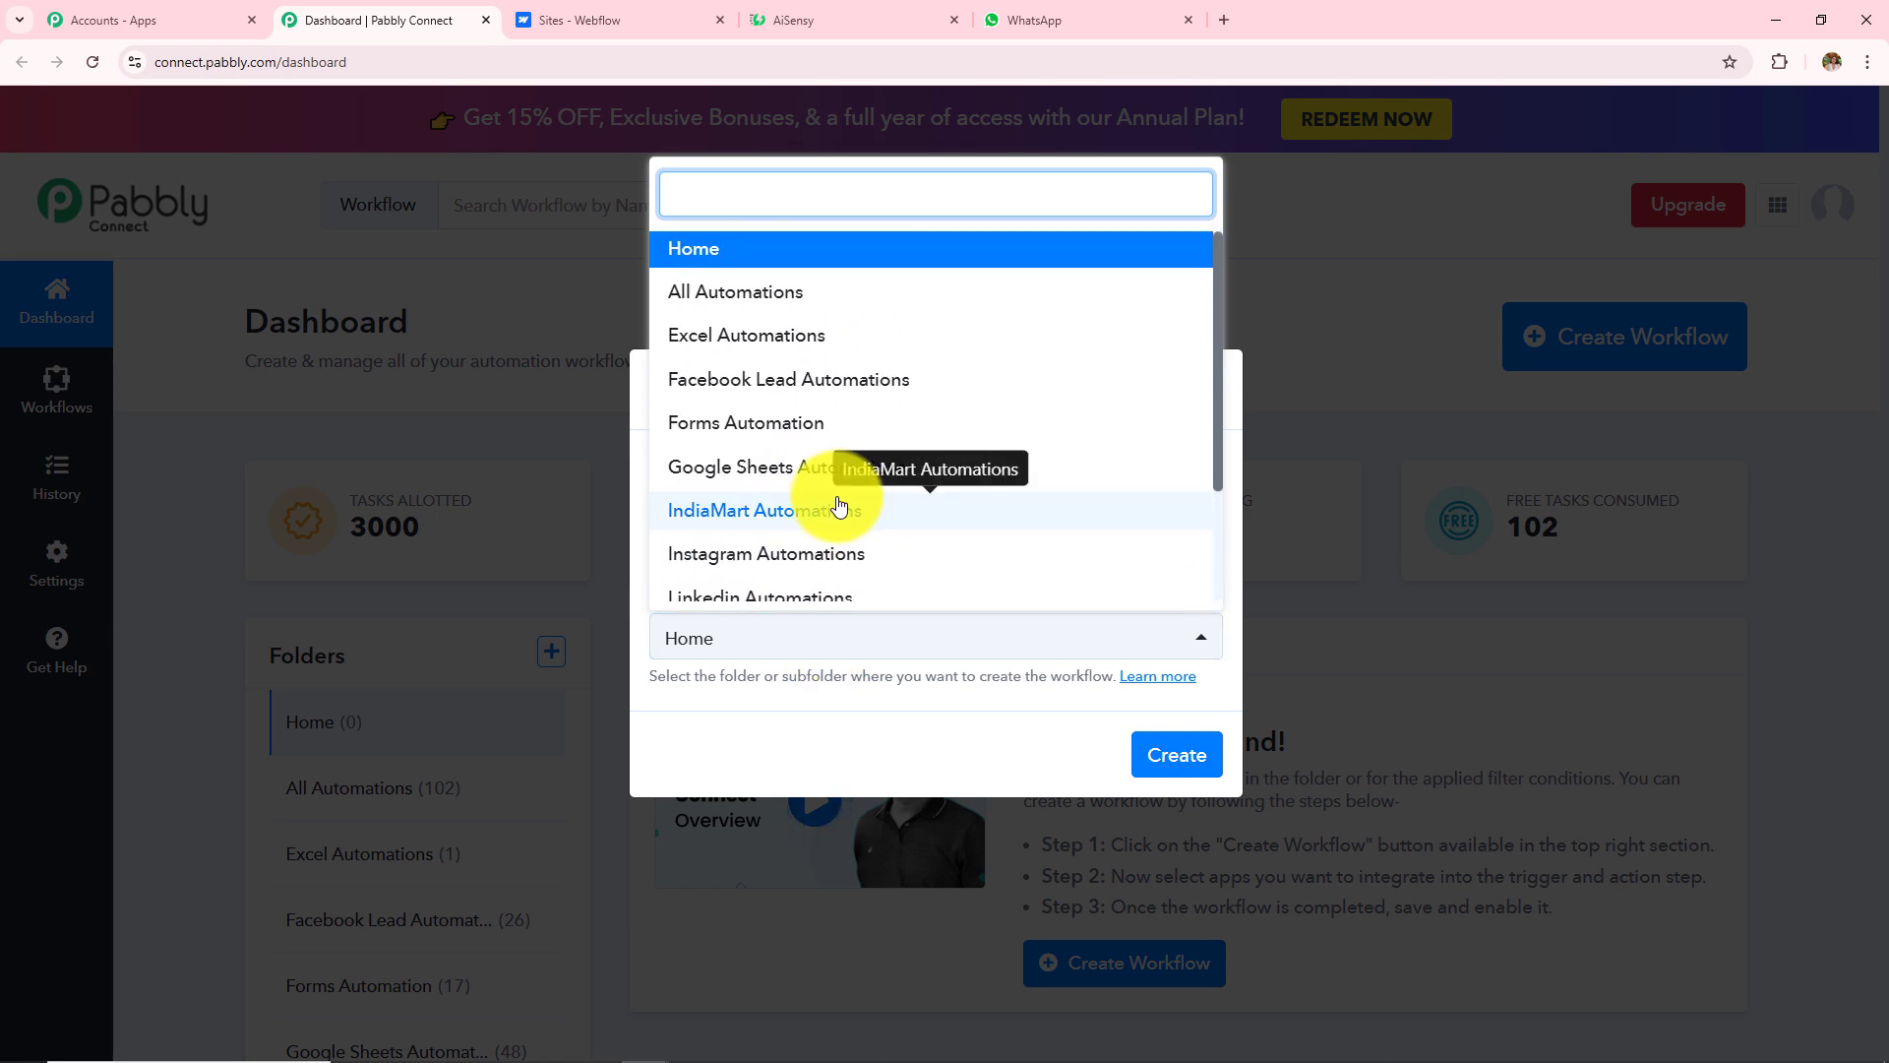
scroll(838, 507, down, 3)
scroll(826, 472, up, 2)
click(801, 421)
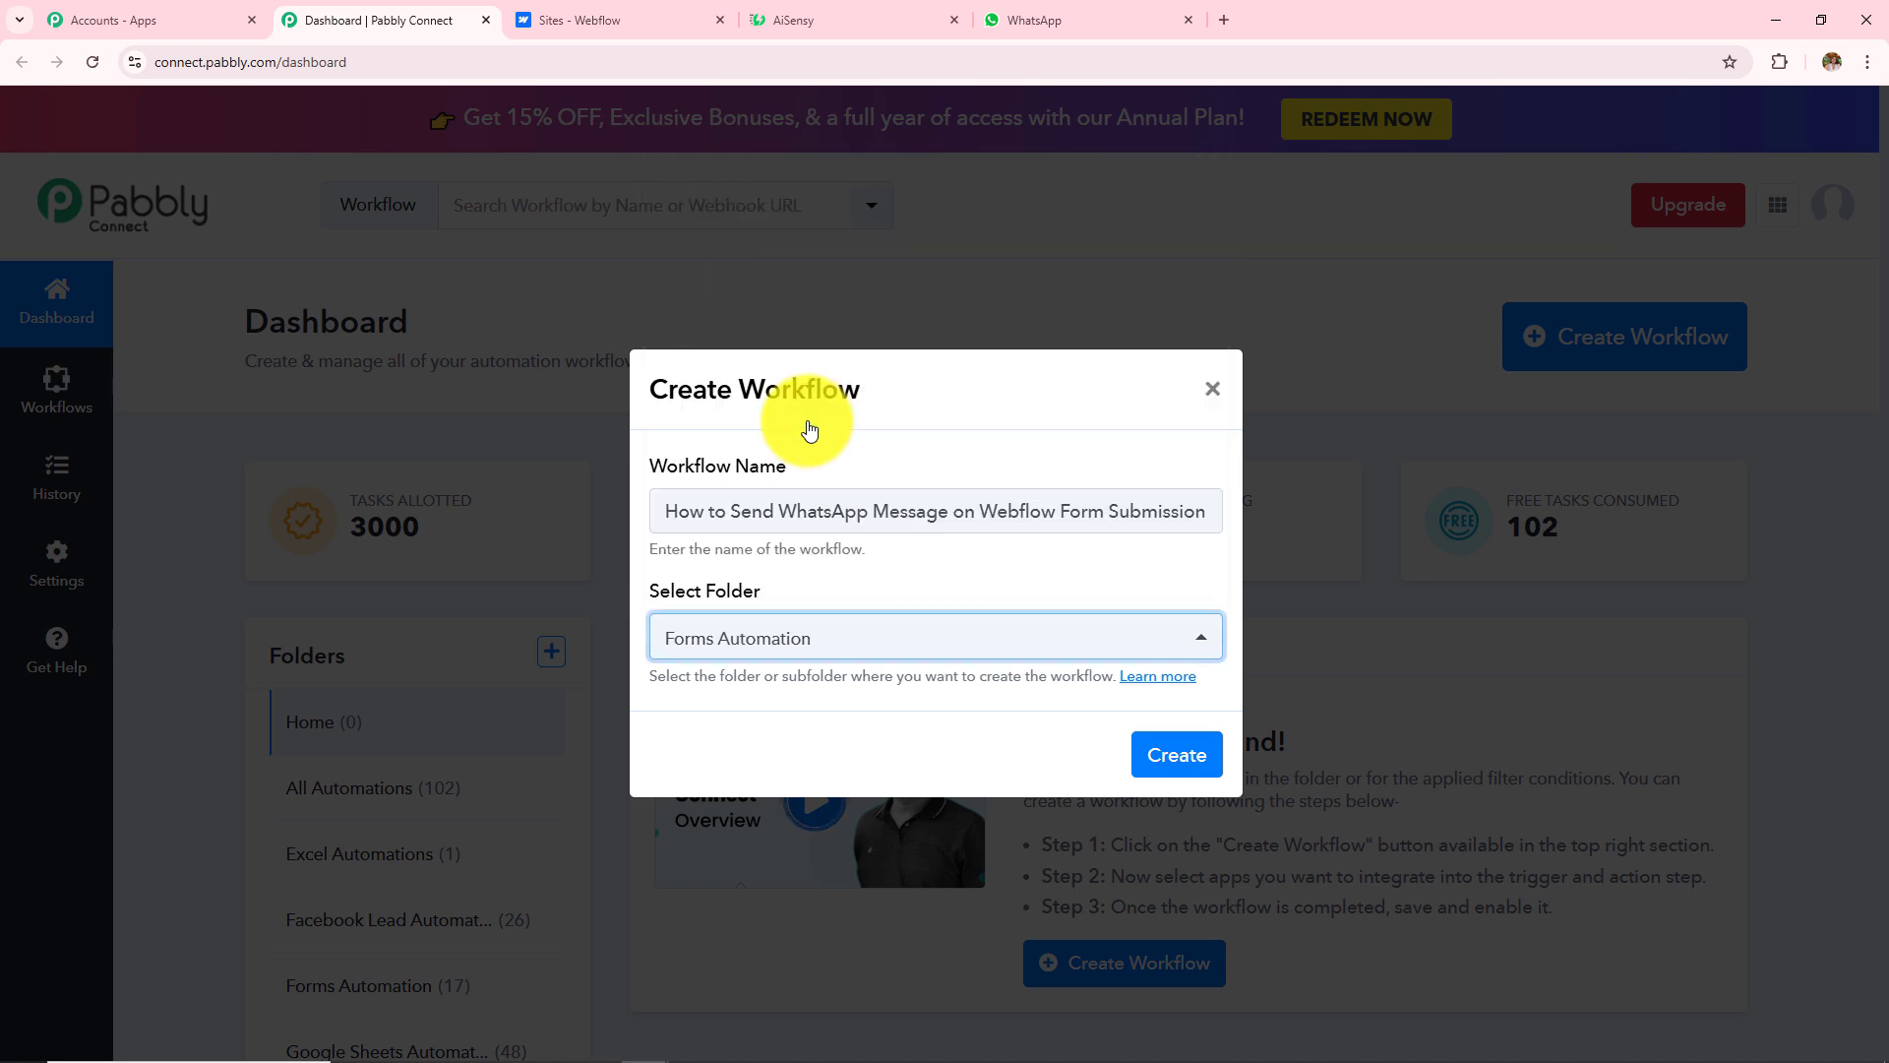
click(1170, 747)
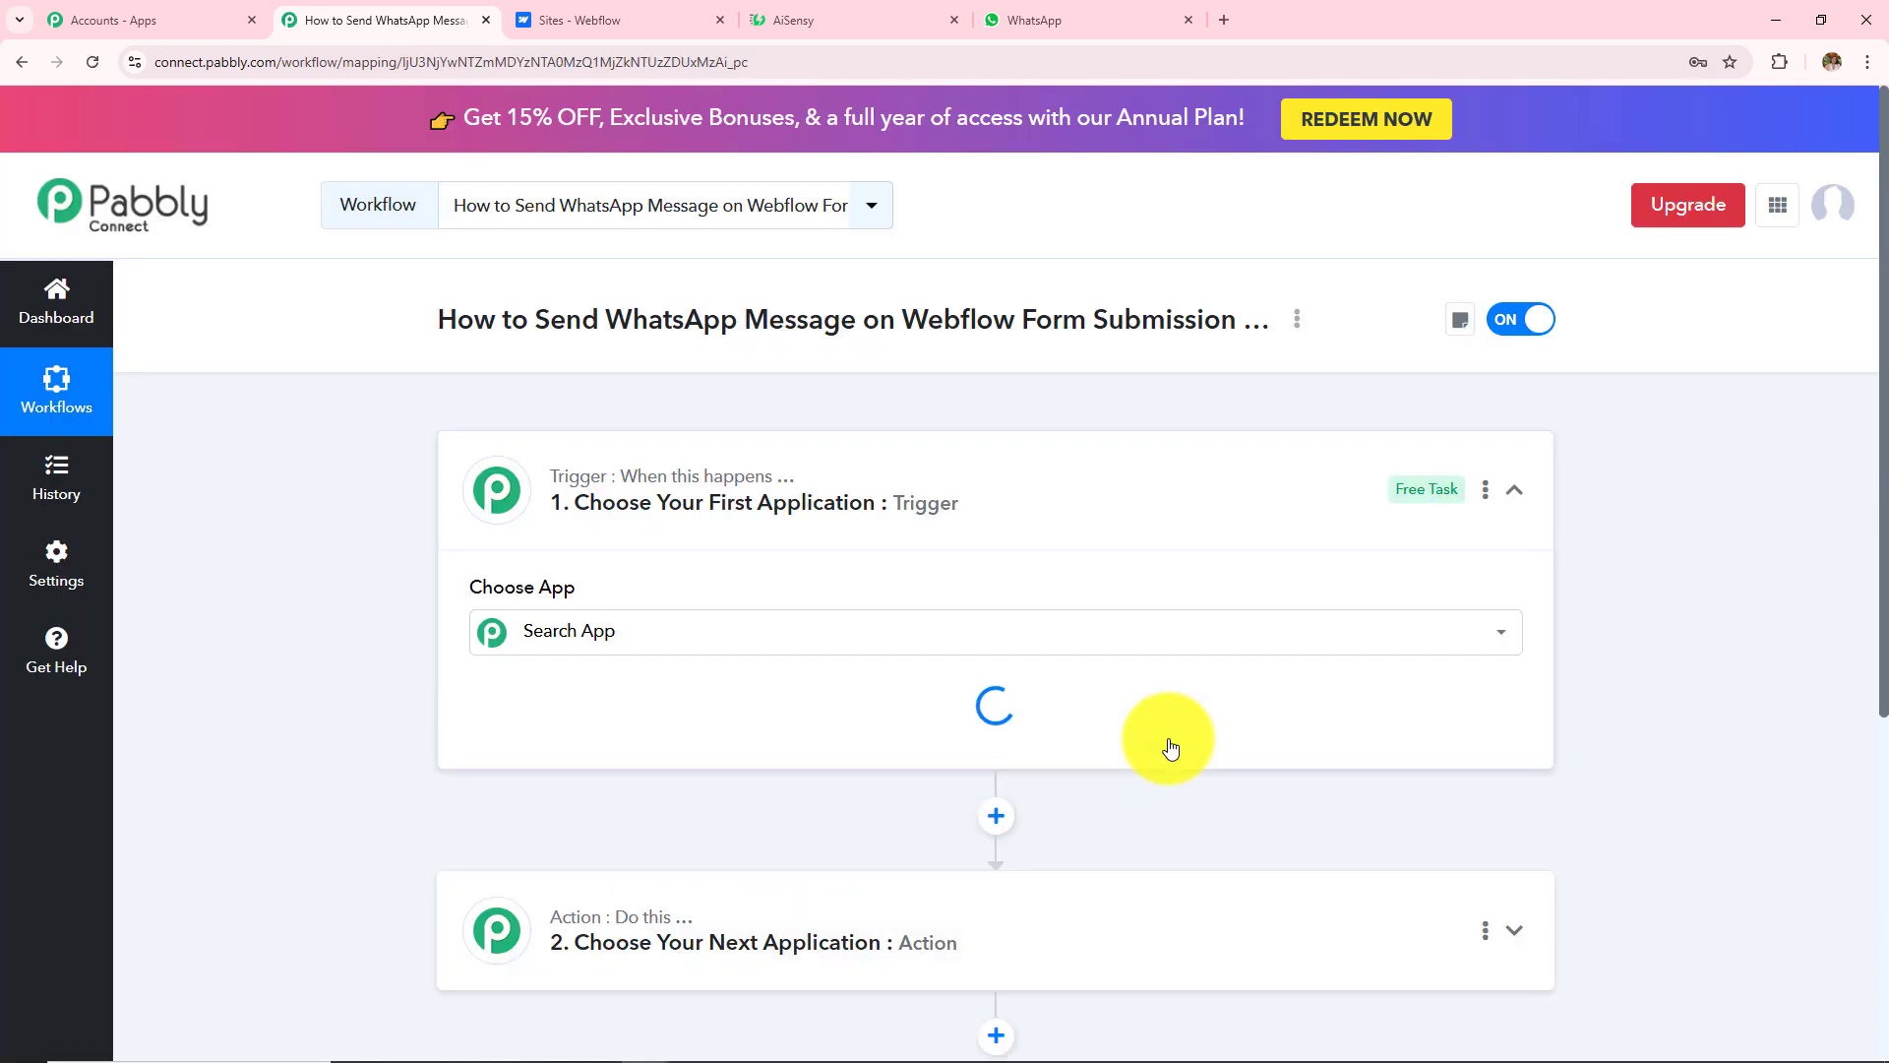
Step: Expand the '1. Choose Your First Application' trigger card to show its app chooser
click(1513, 490)
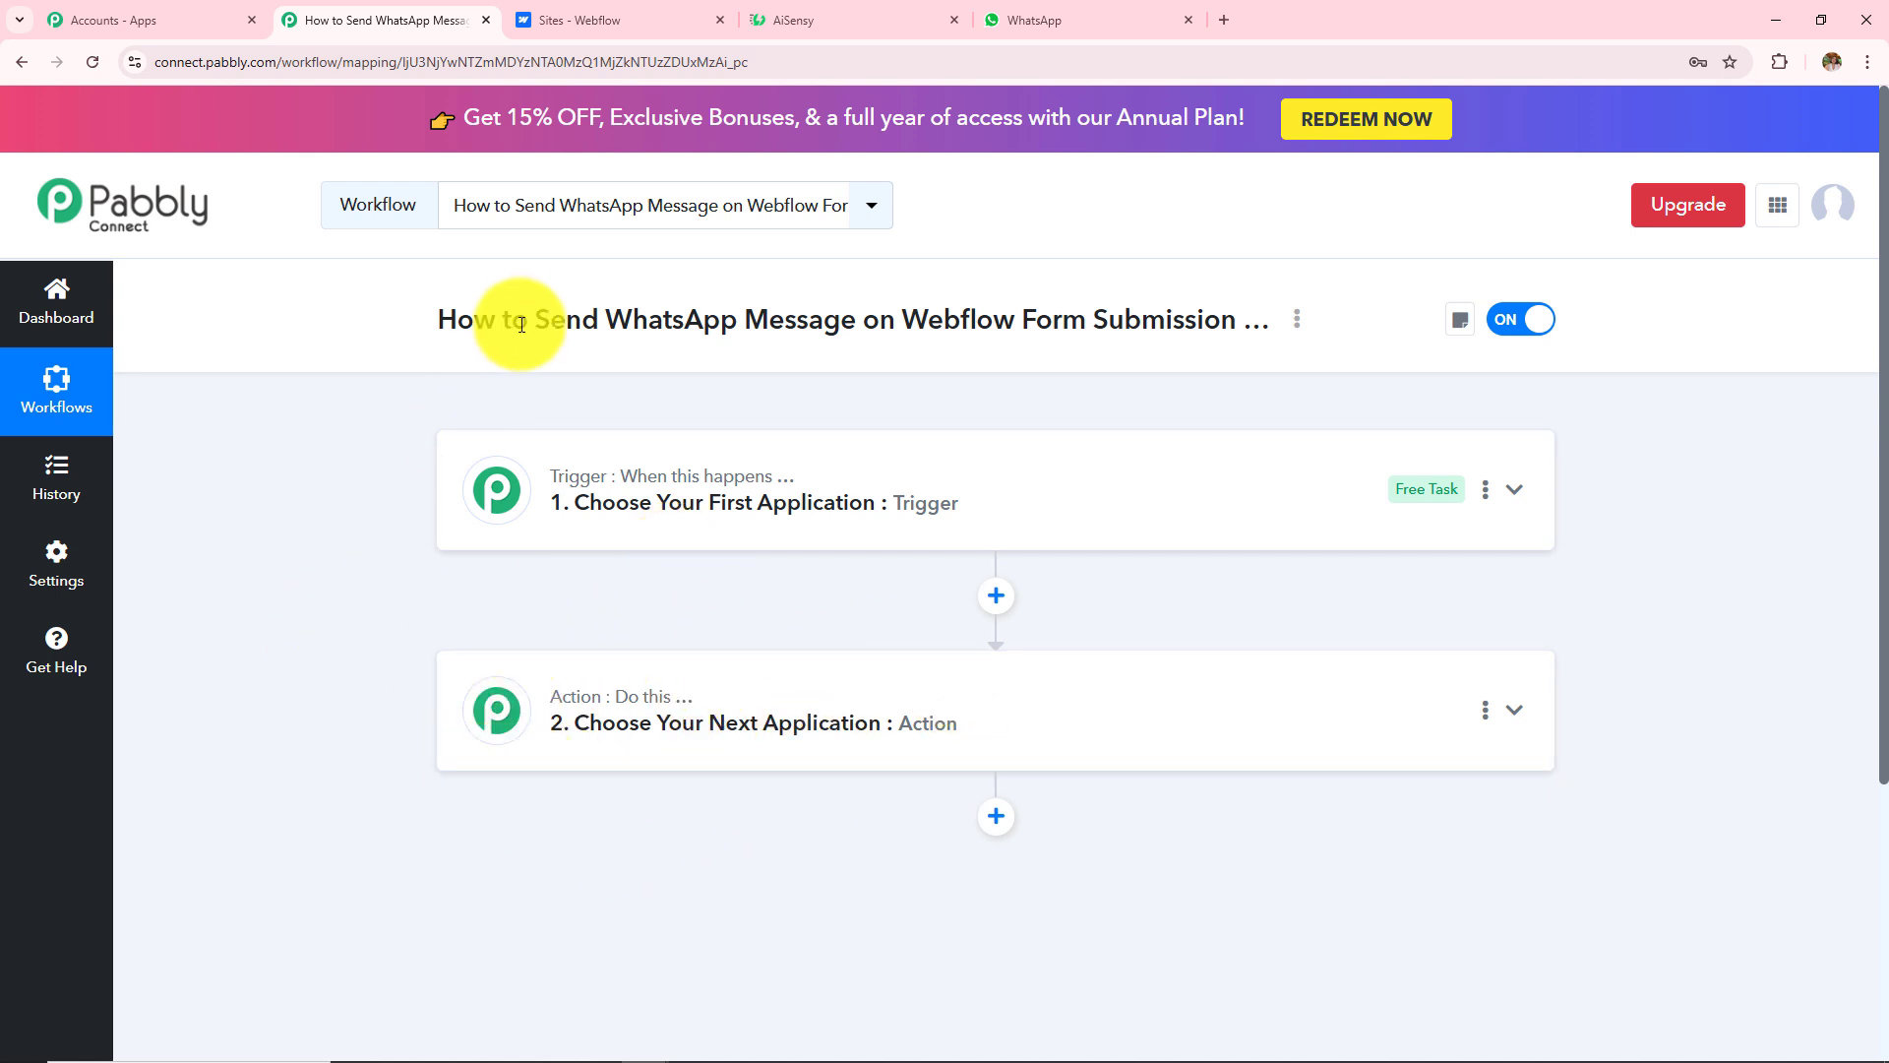
drag(536, 321, 1171, 299)
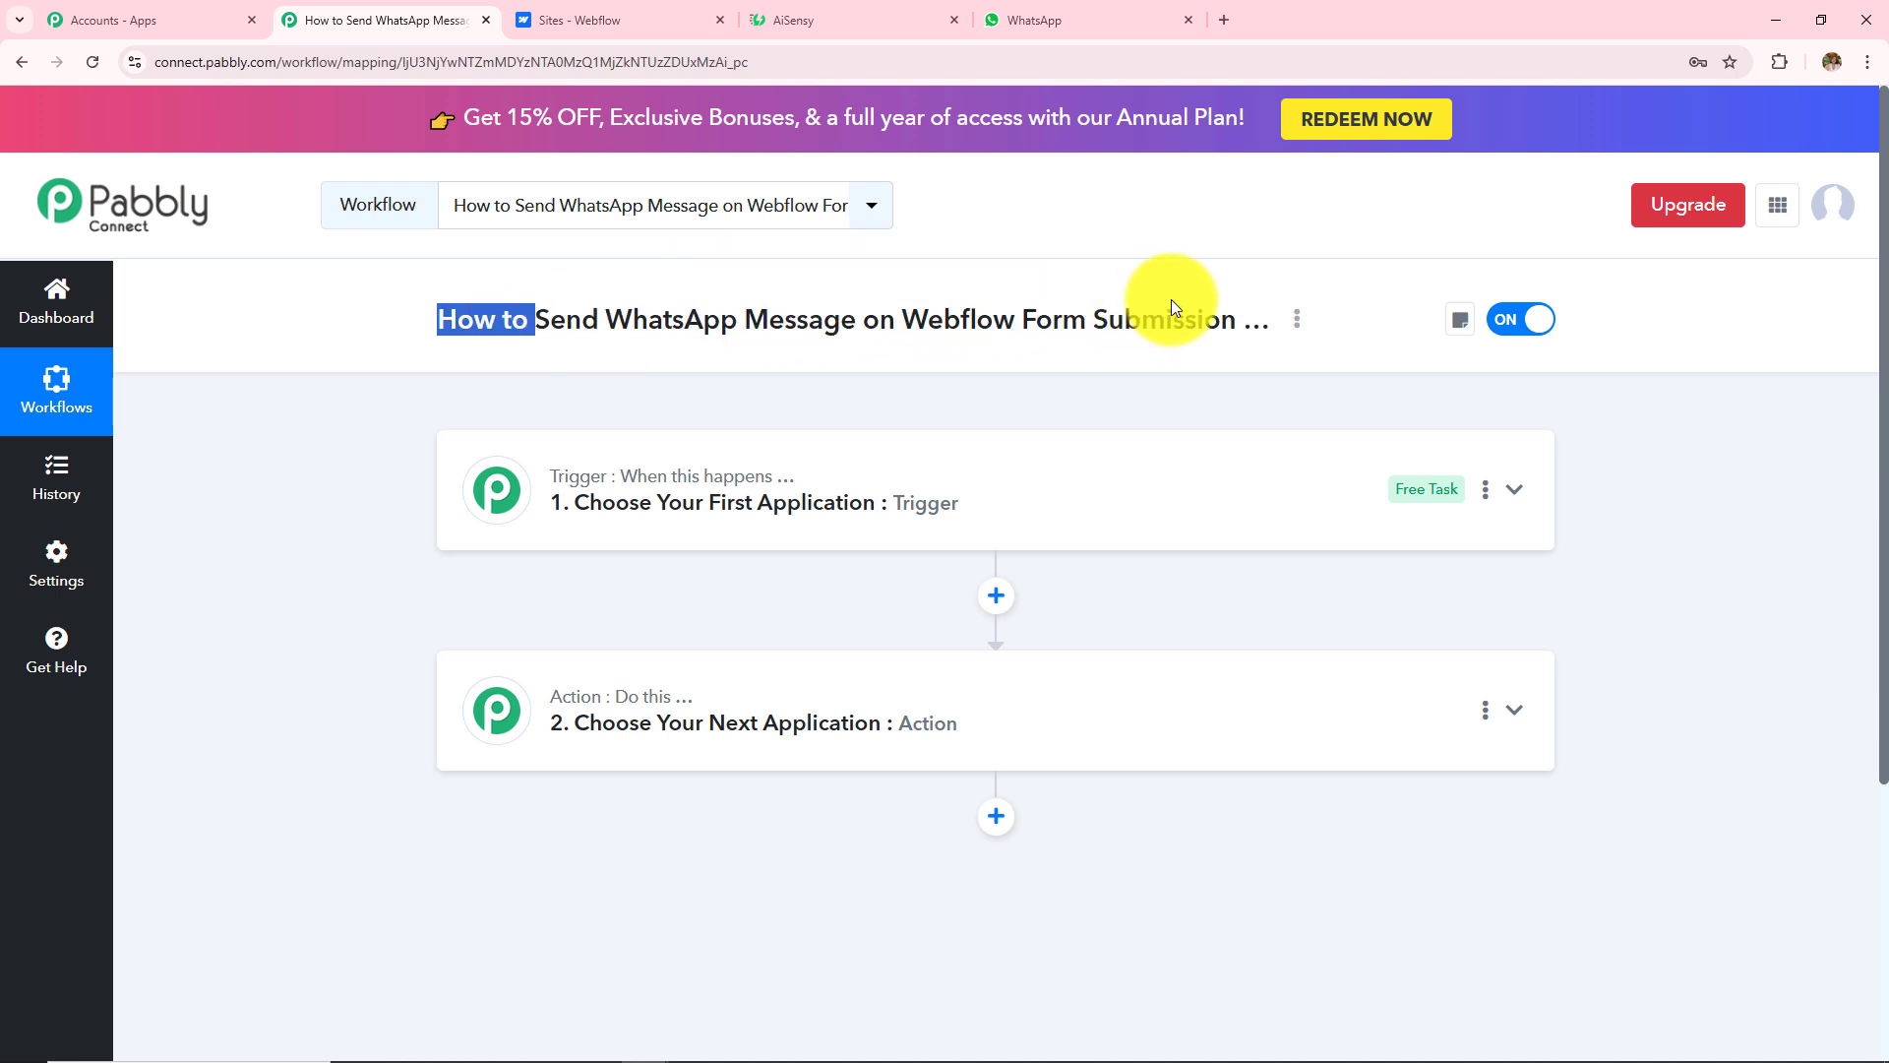
click(884, 421)
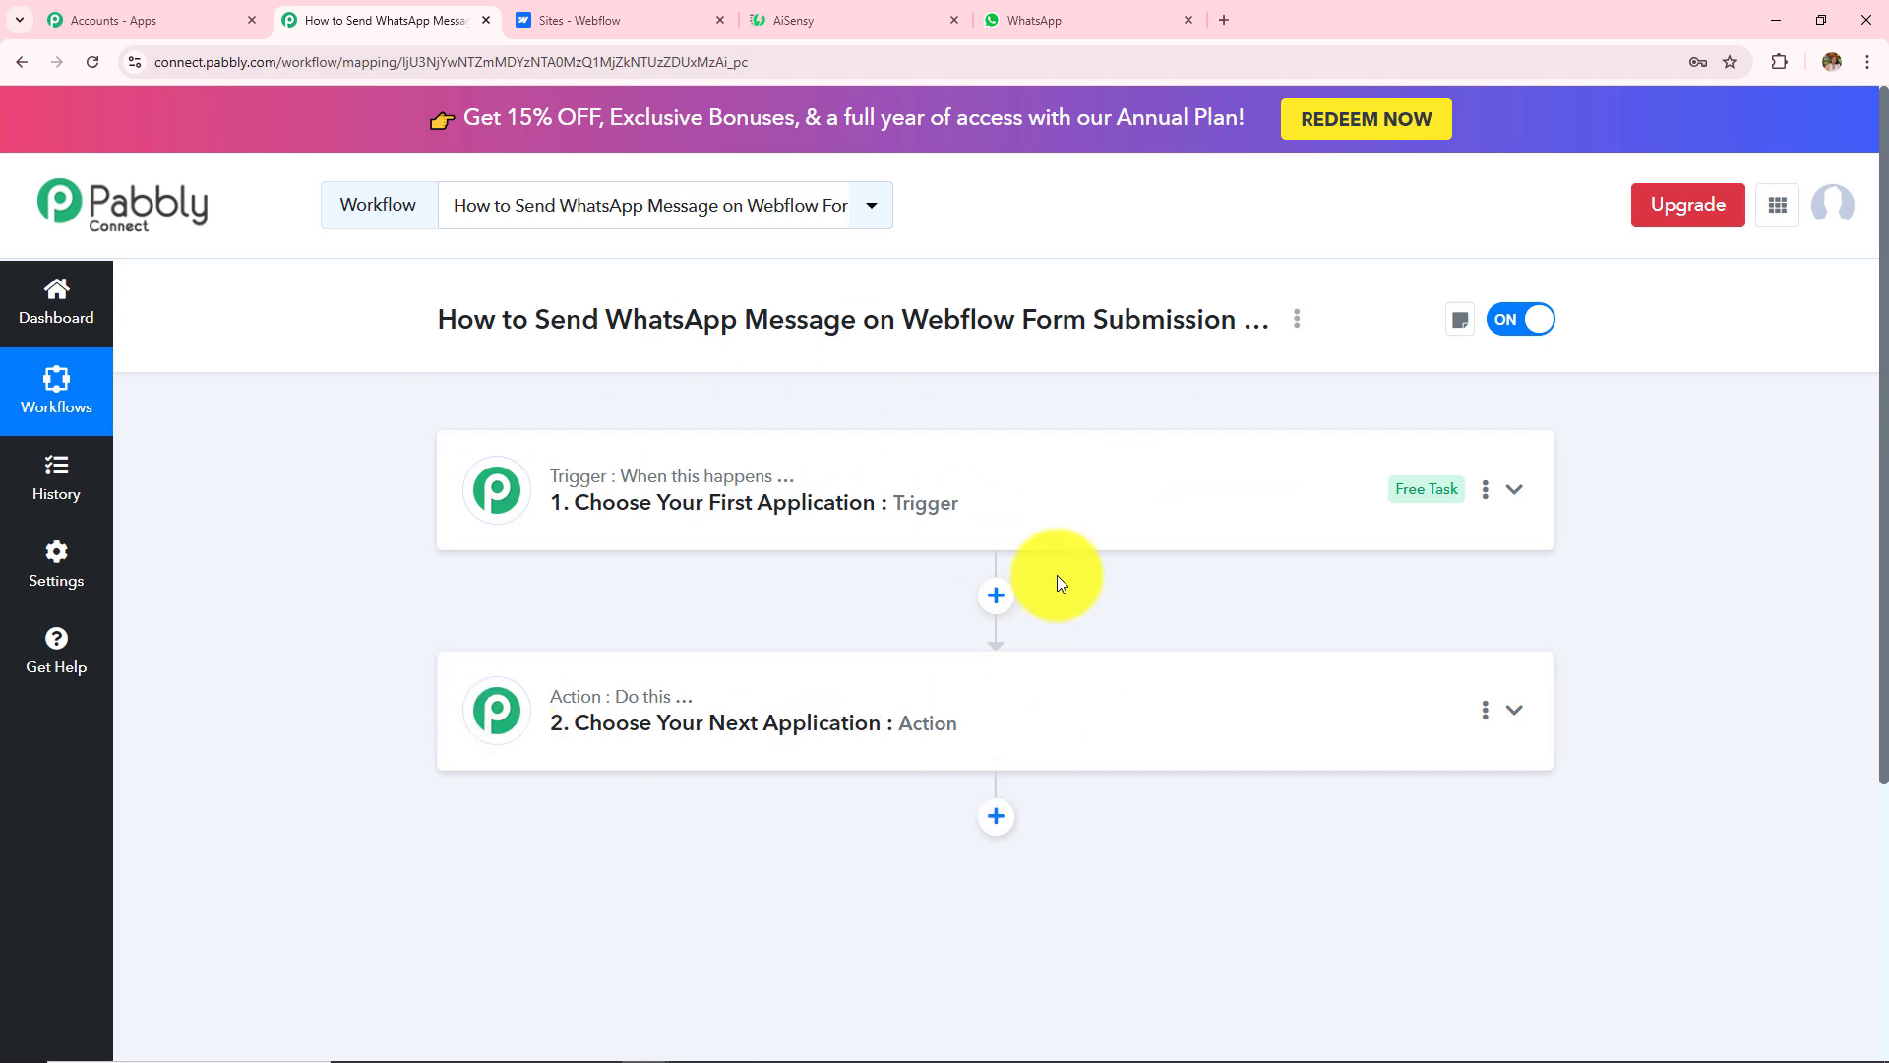
mouse_move(548, 476)
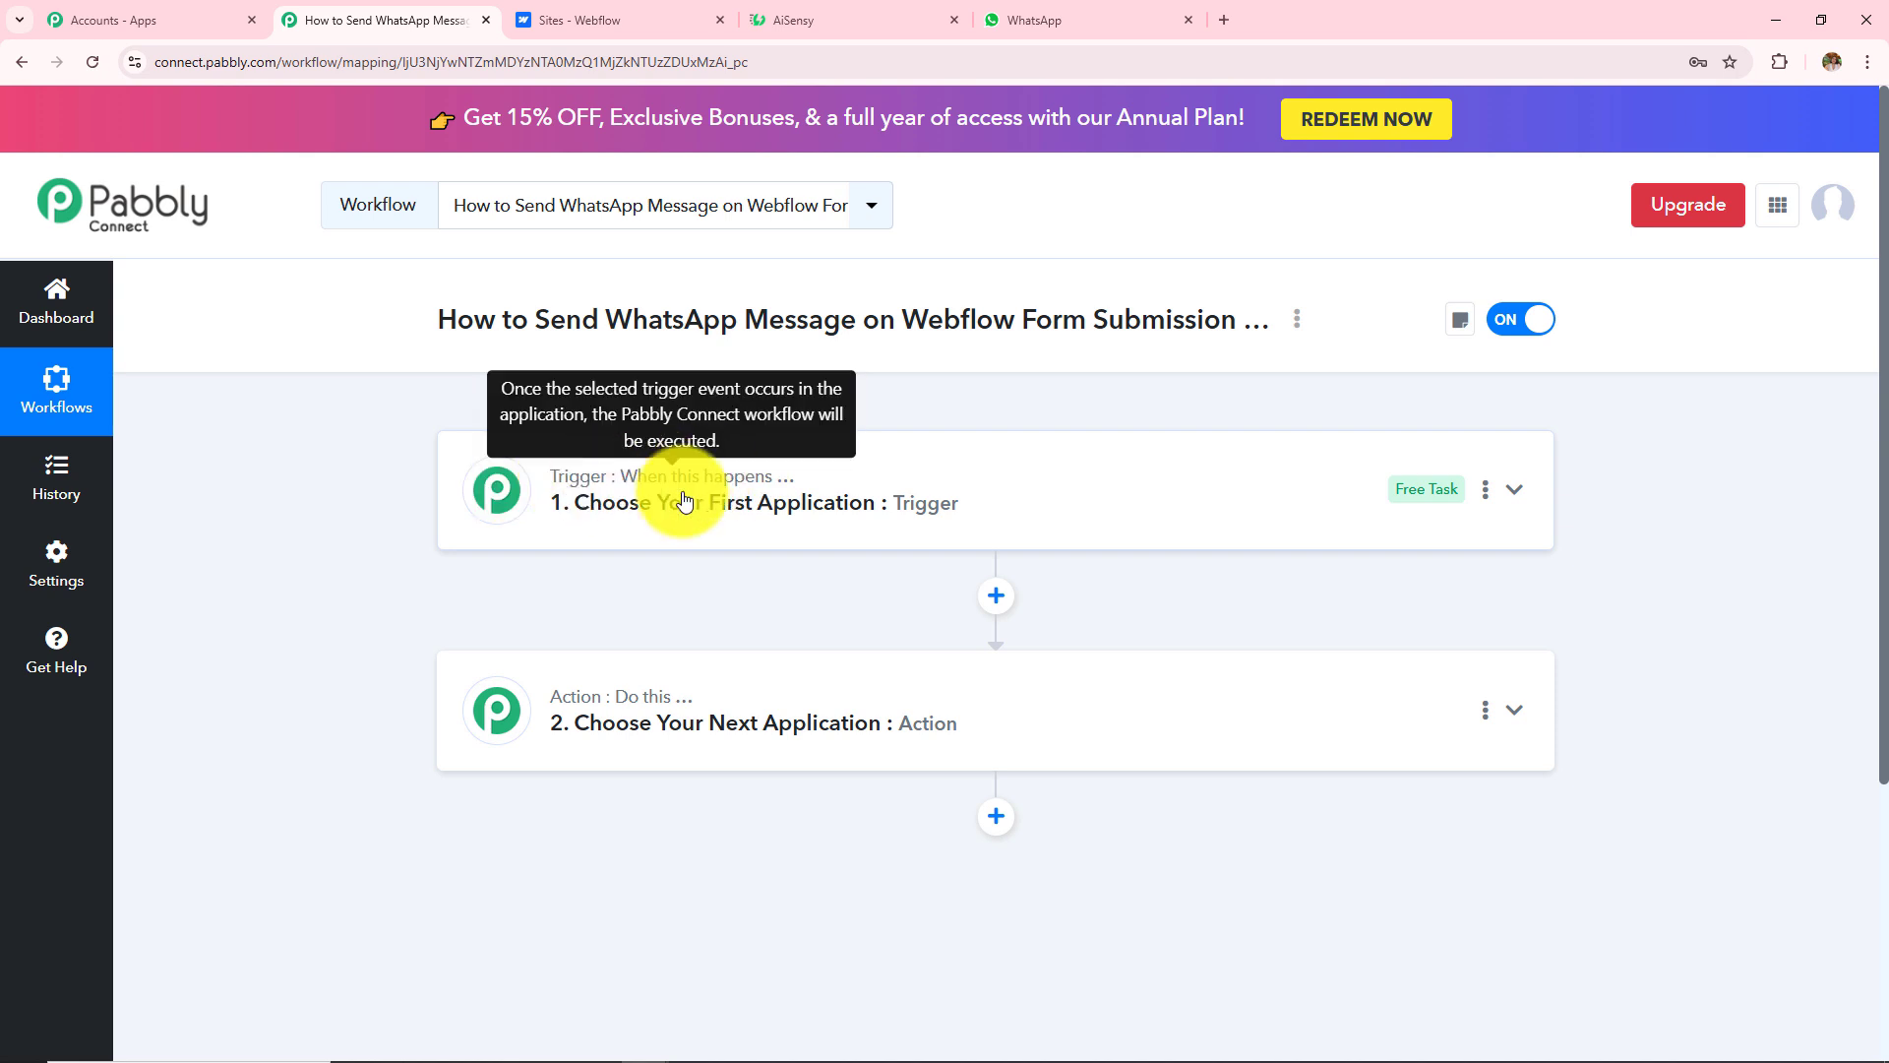
drag(895, 315, 1285, 296)
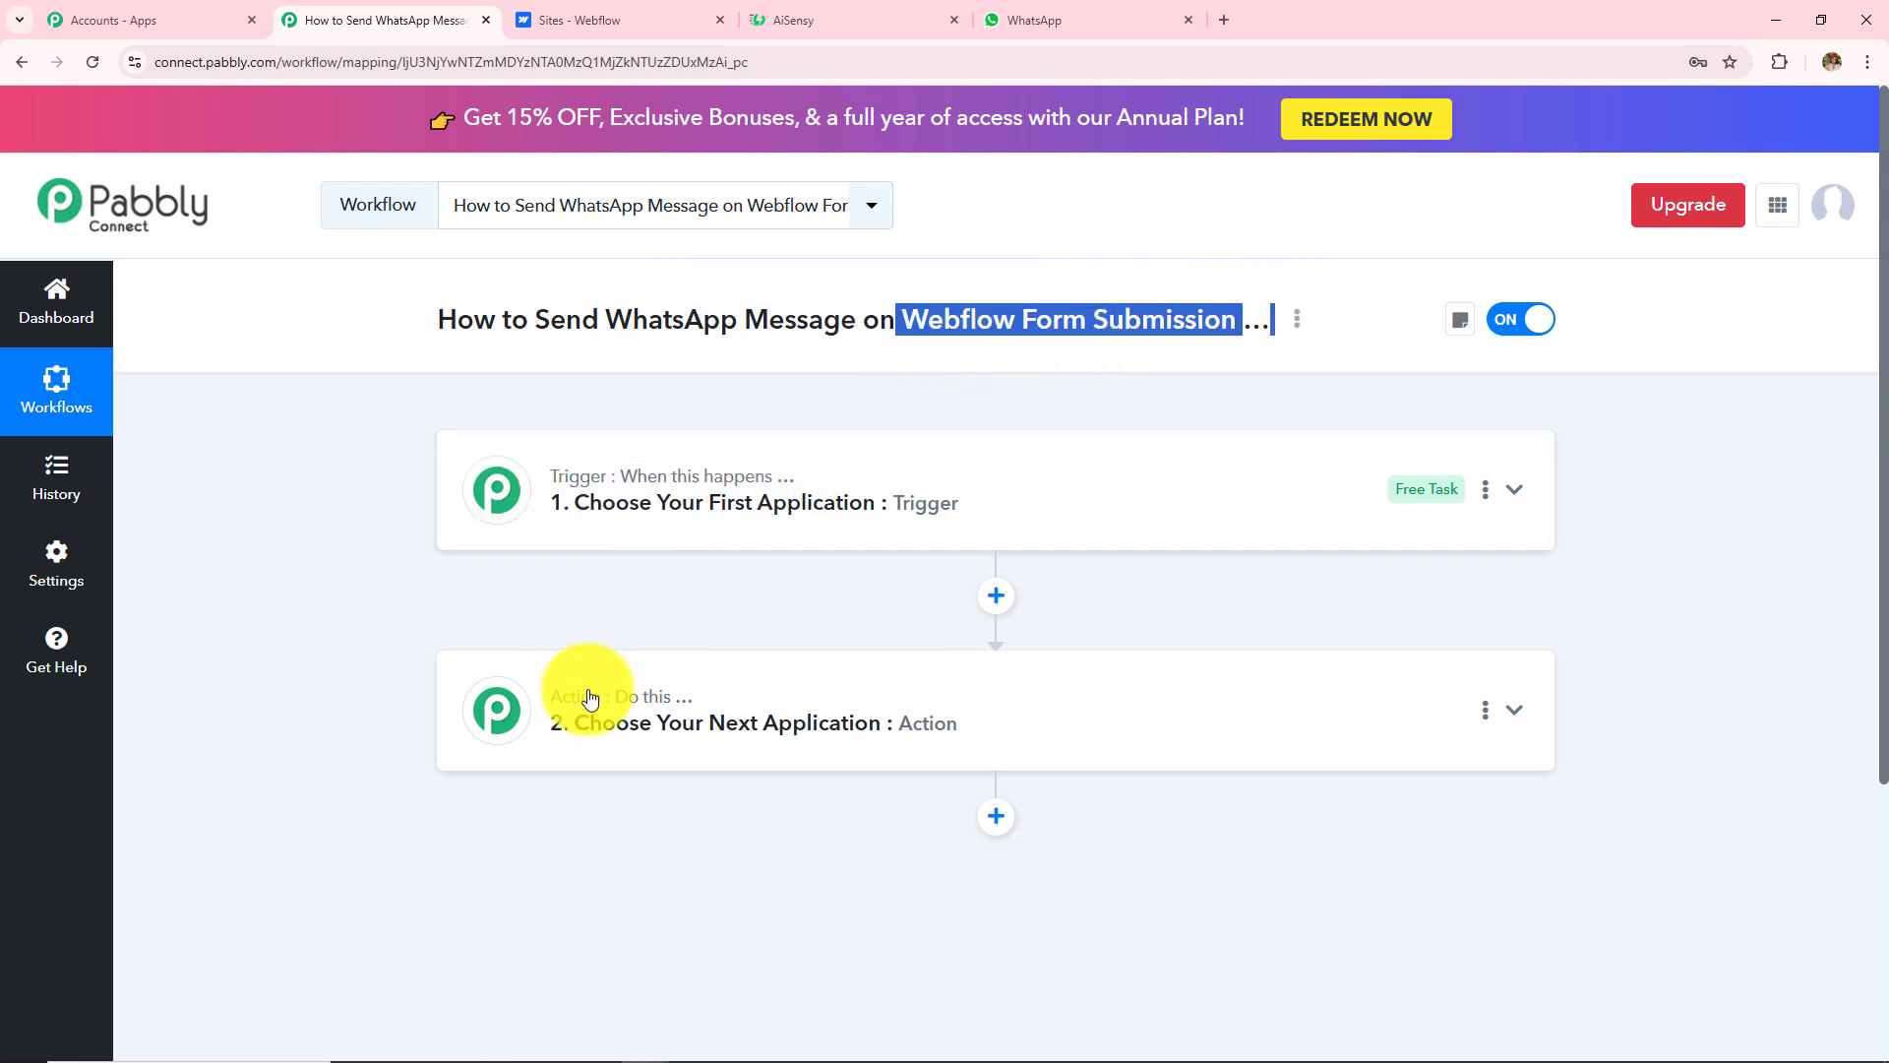
drag(551, 312, 873, 329)
click(847, 515)
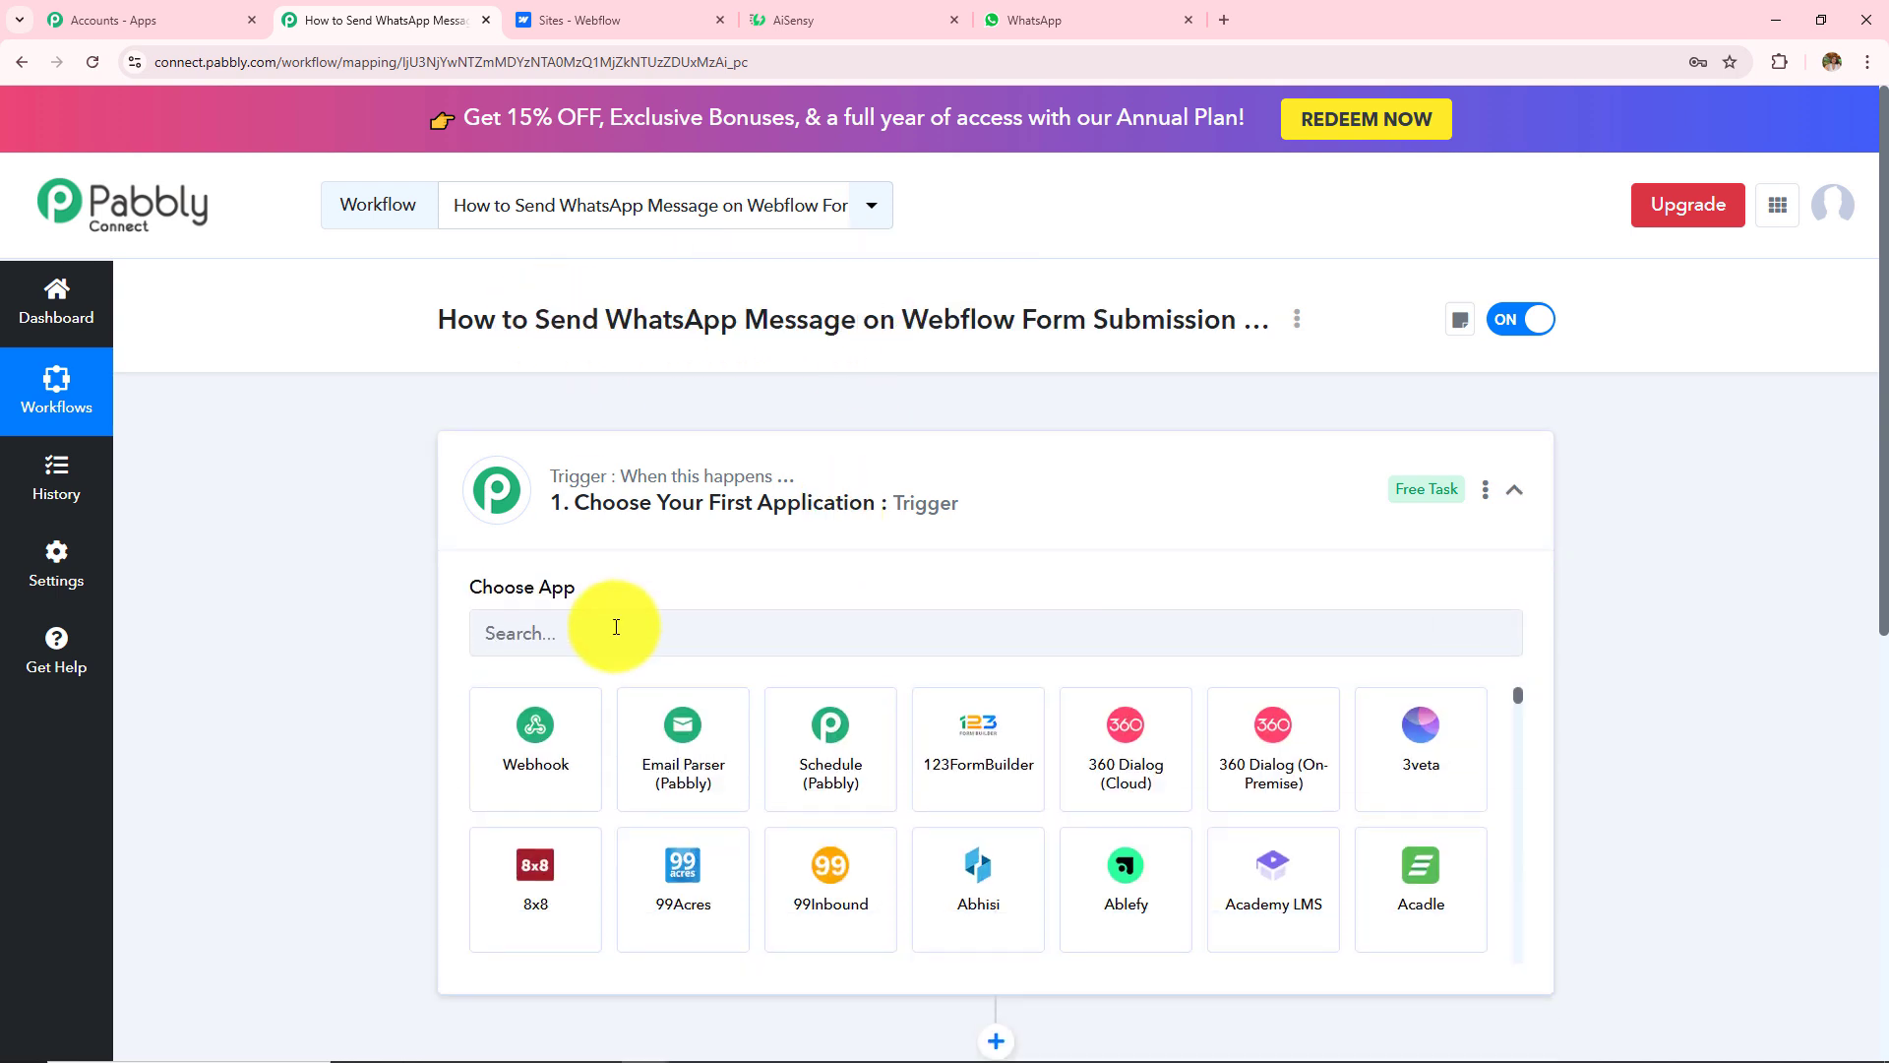
Step: Search 'Webf' and set Webflow V2 with the Form Submitted trigger event
text(Webflow V2)
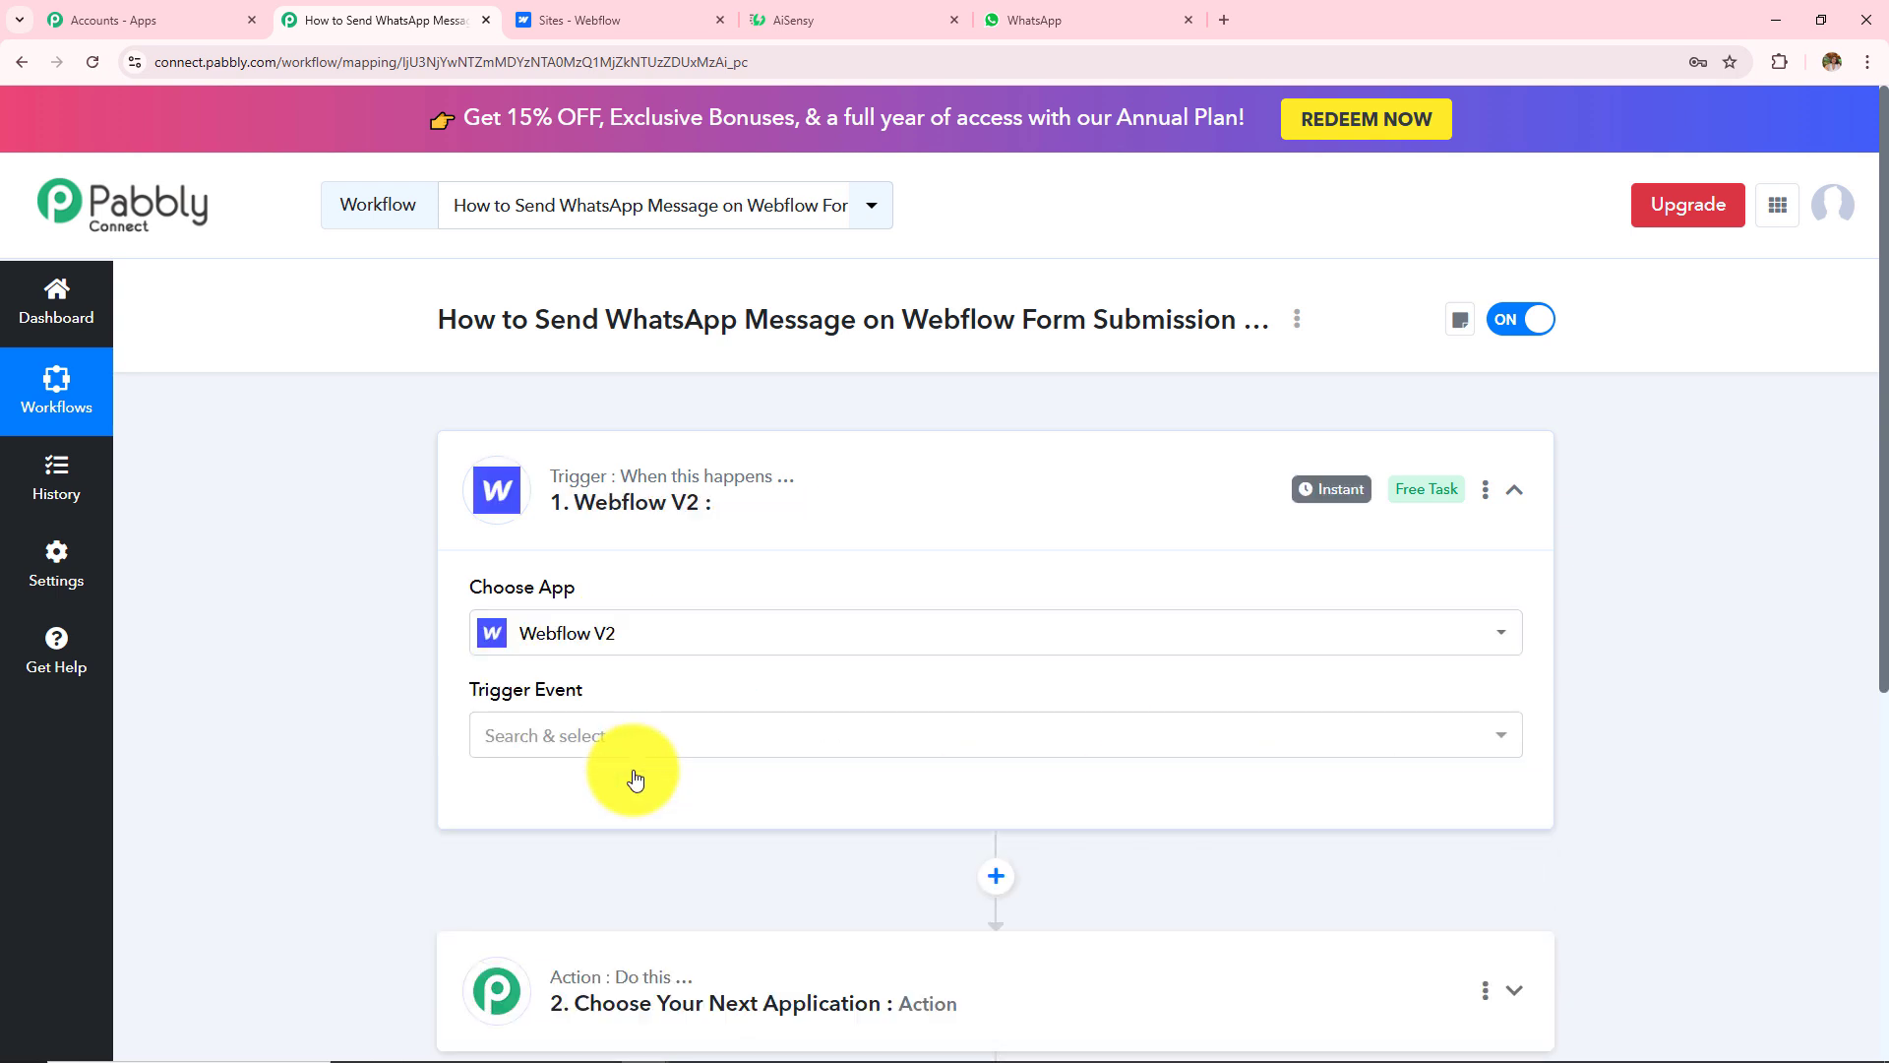
click(615, 749)
scroll(663, 577, down, 1)
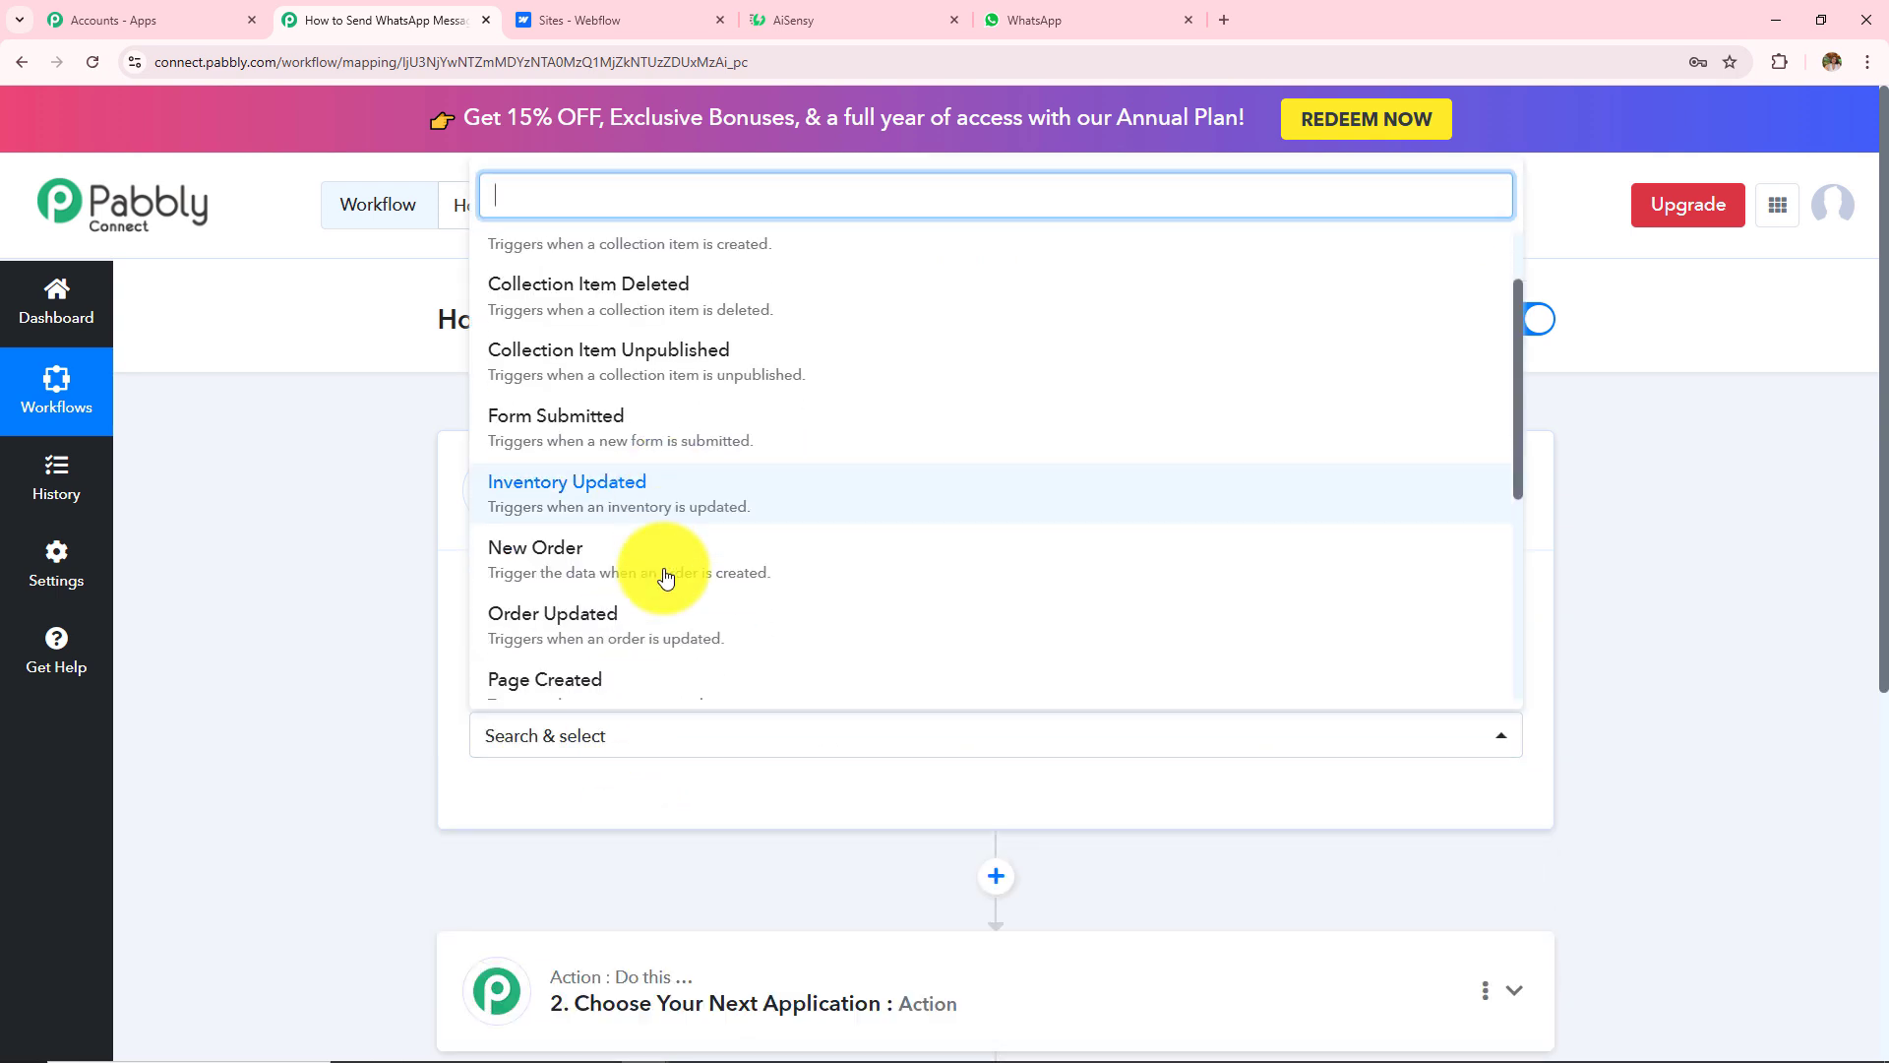
click(619, 429)
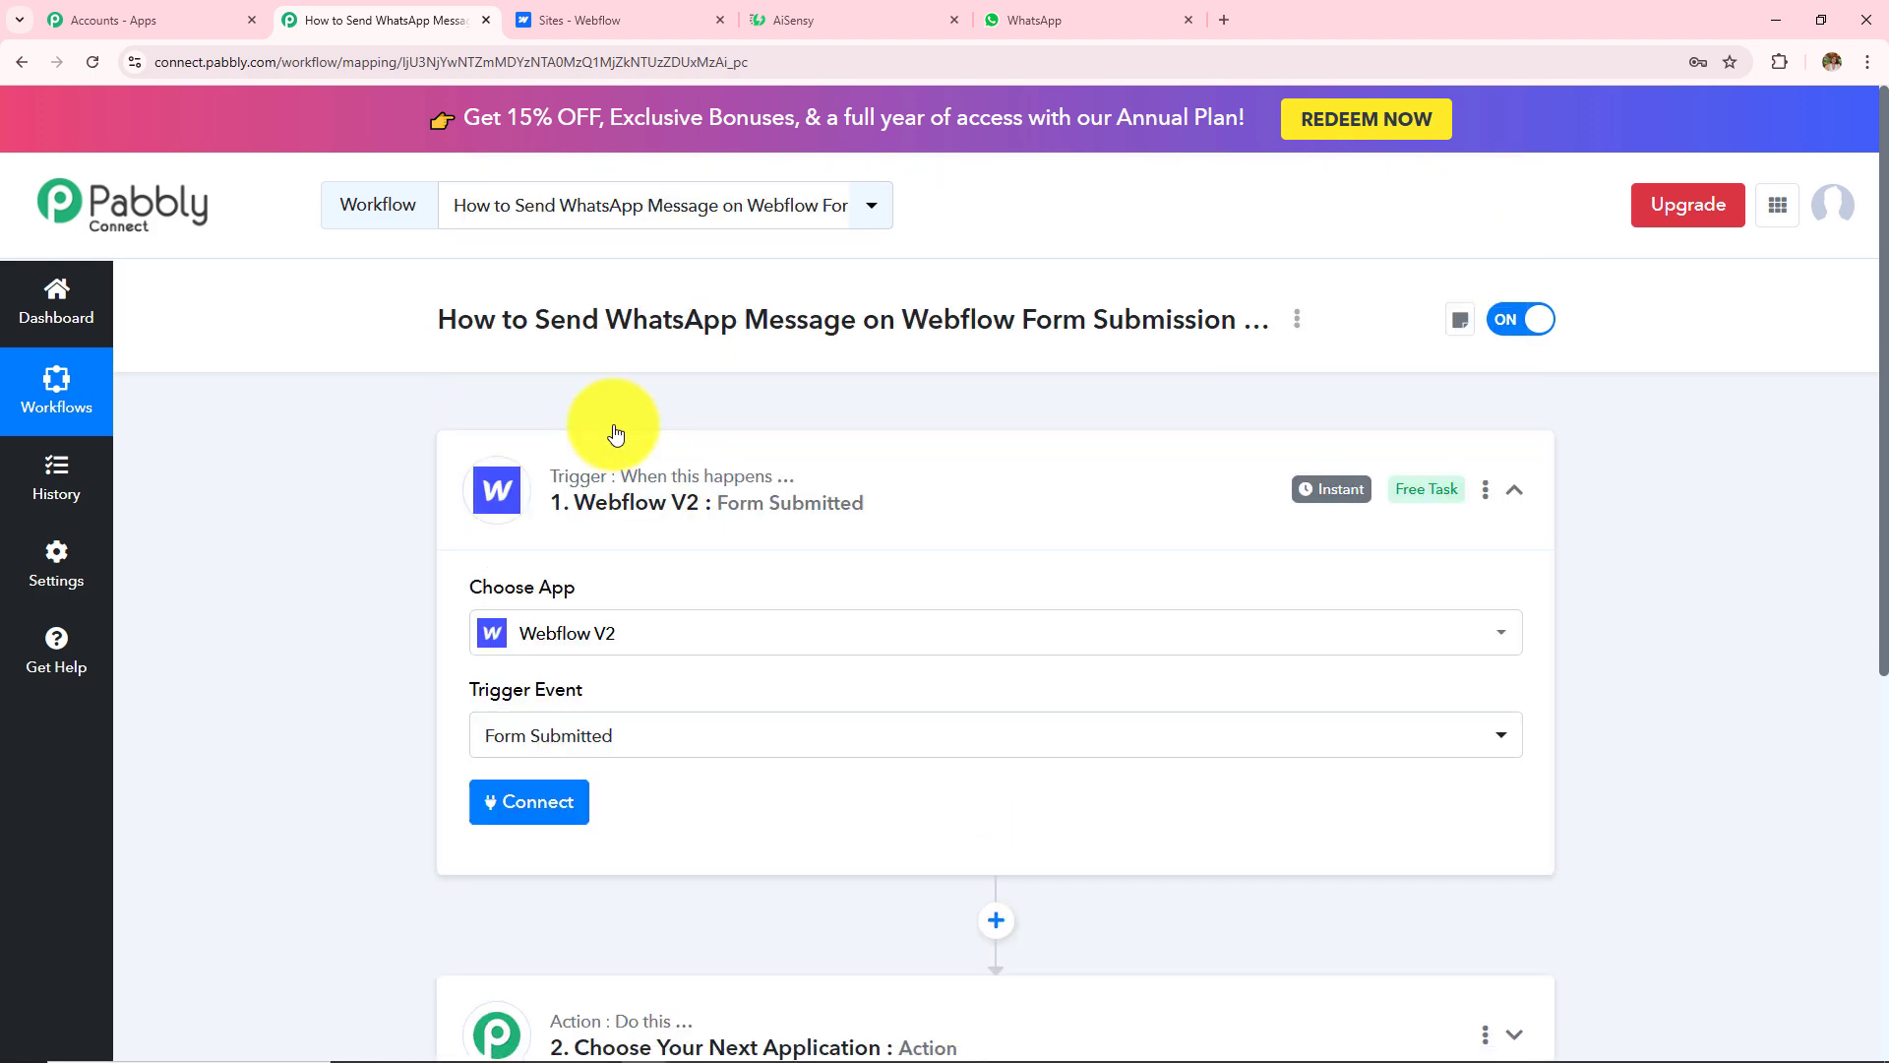
Step: Start adding a new Webflow V2 connection and review its token instructions
click(553, 797)
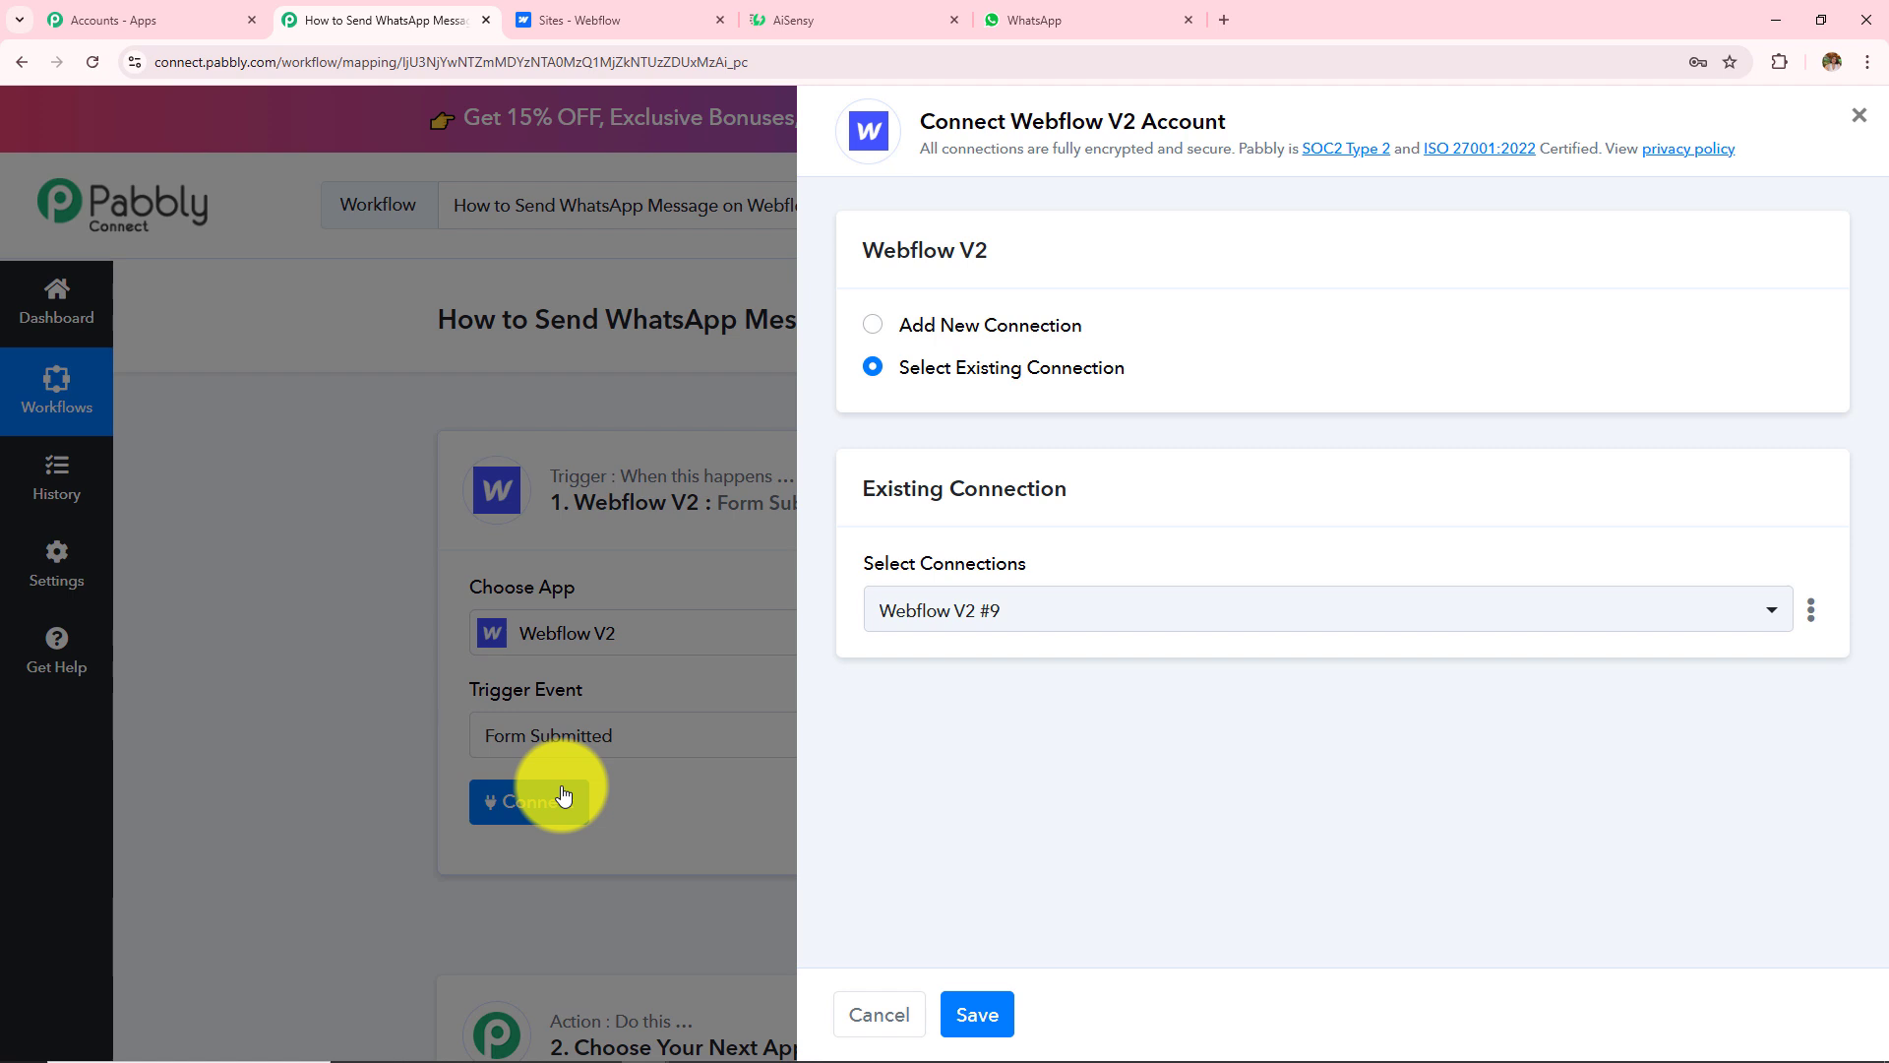
click(873, 325)
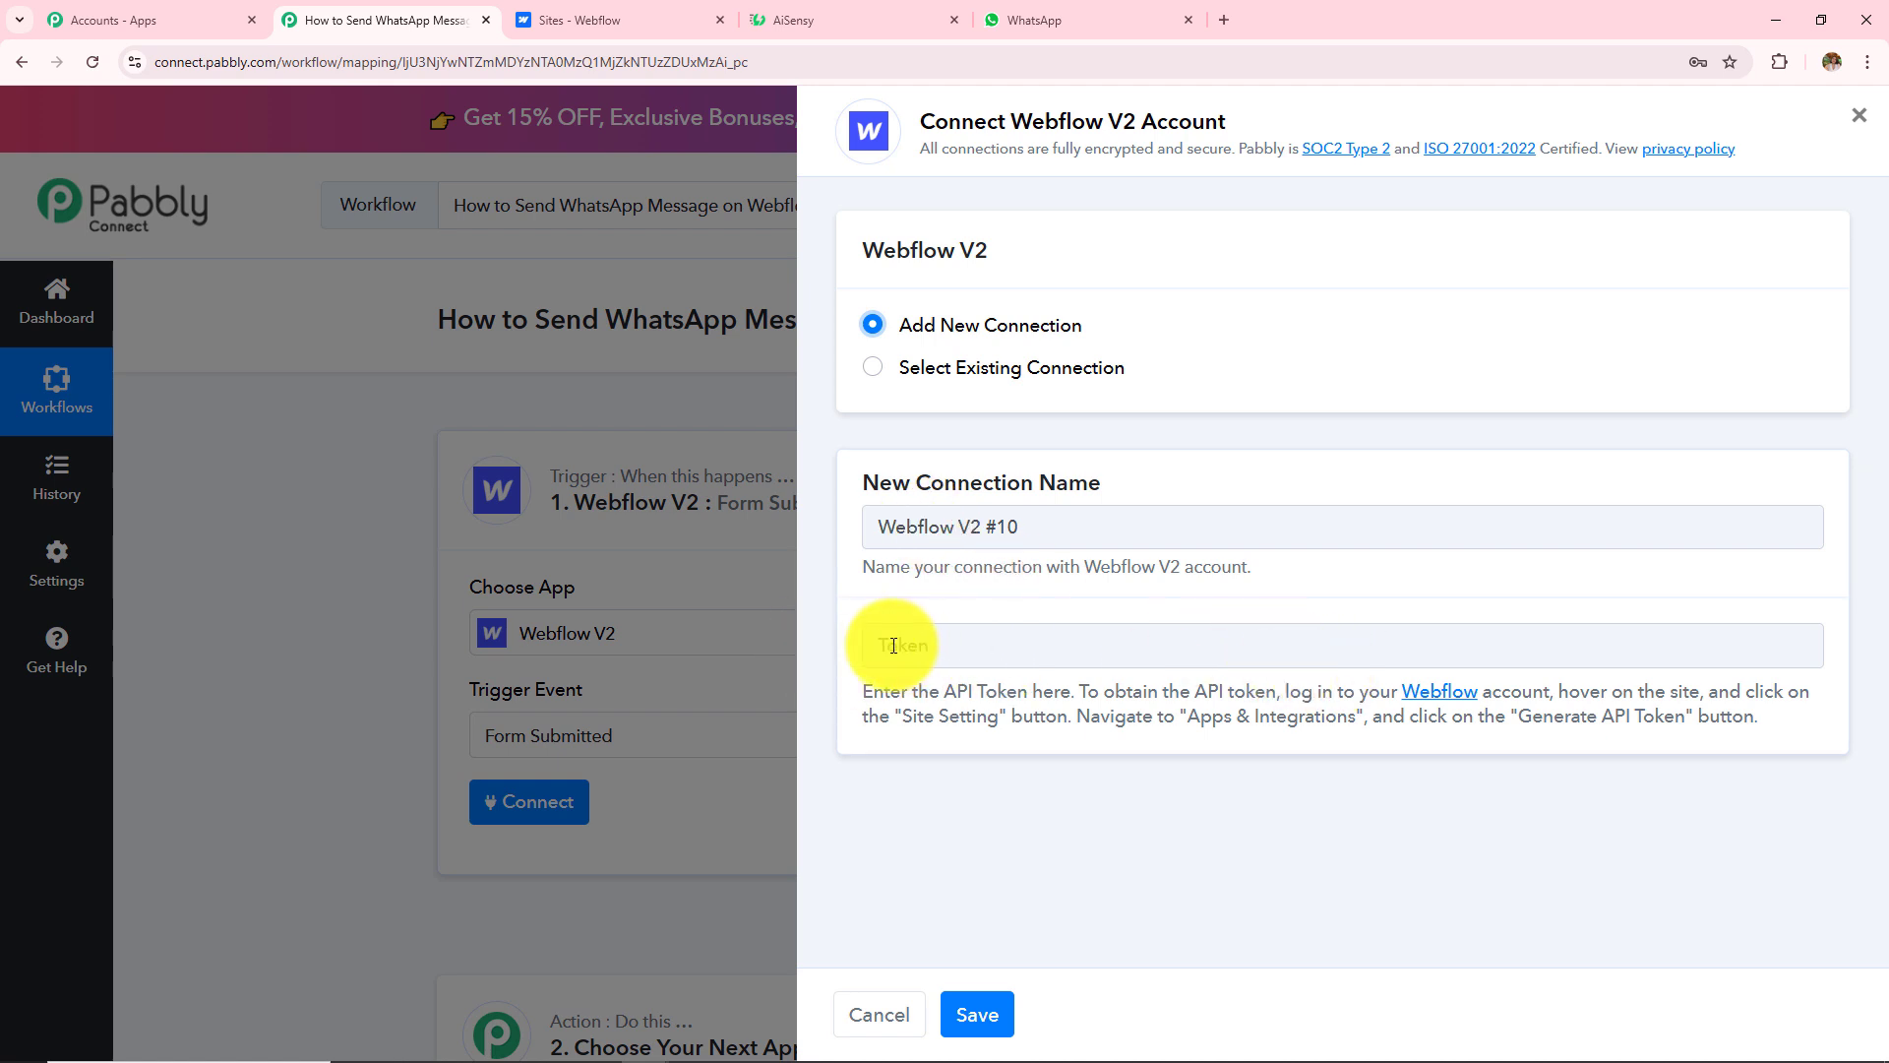
drag(866, 692, 1787, 731)
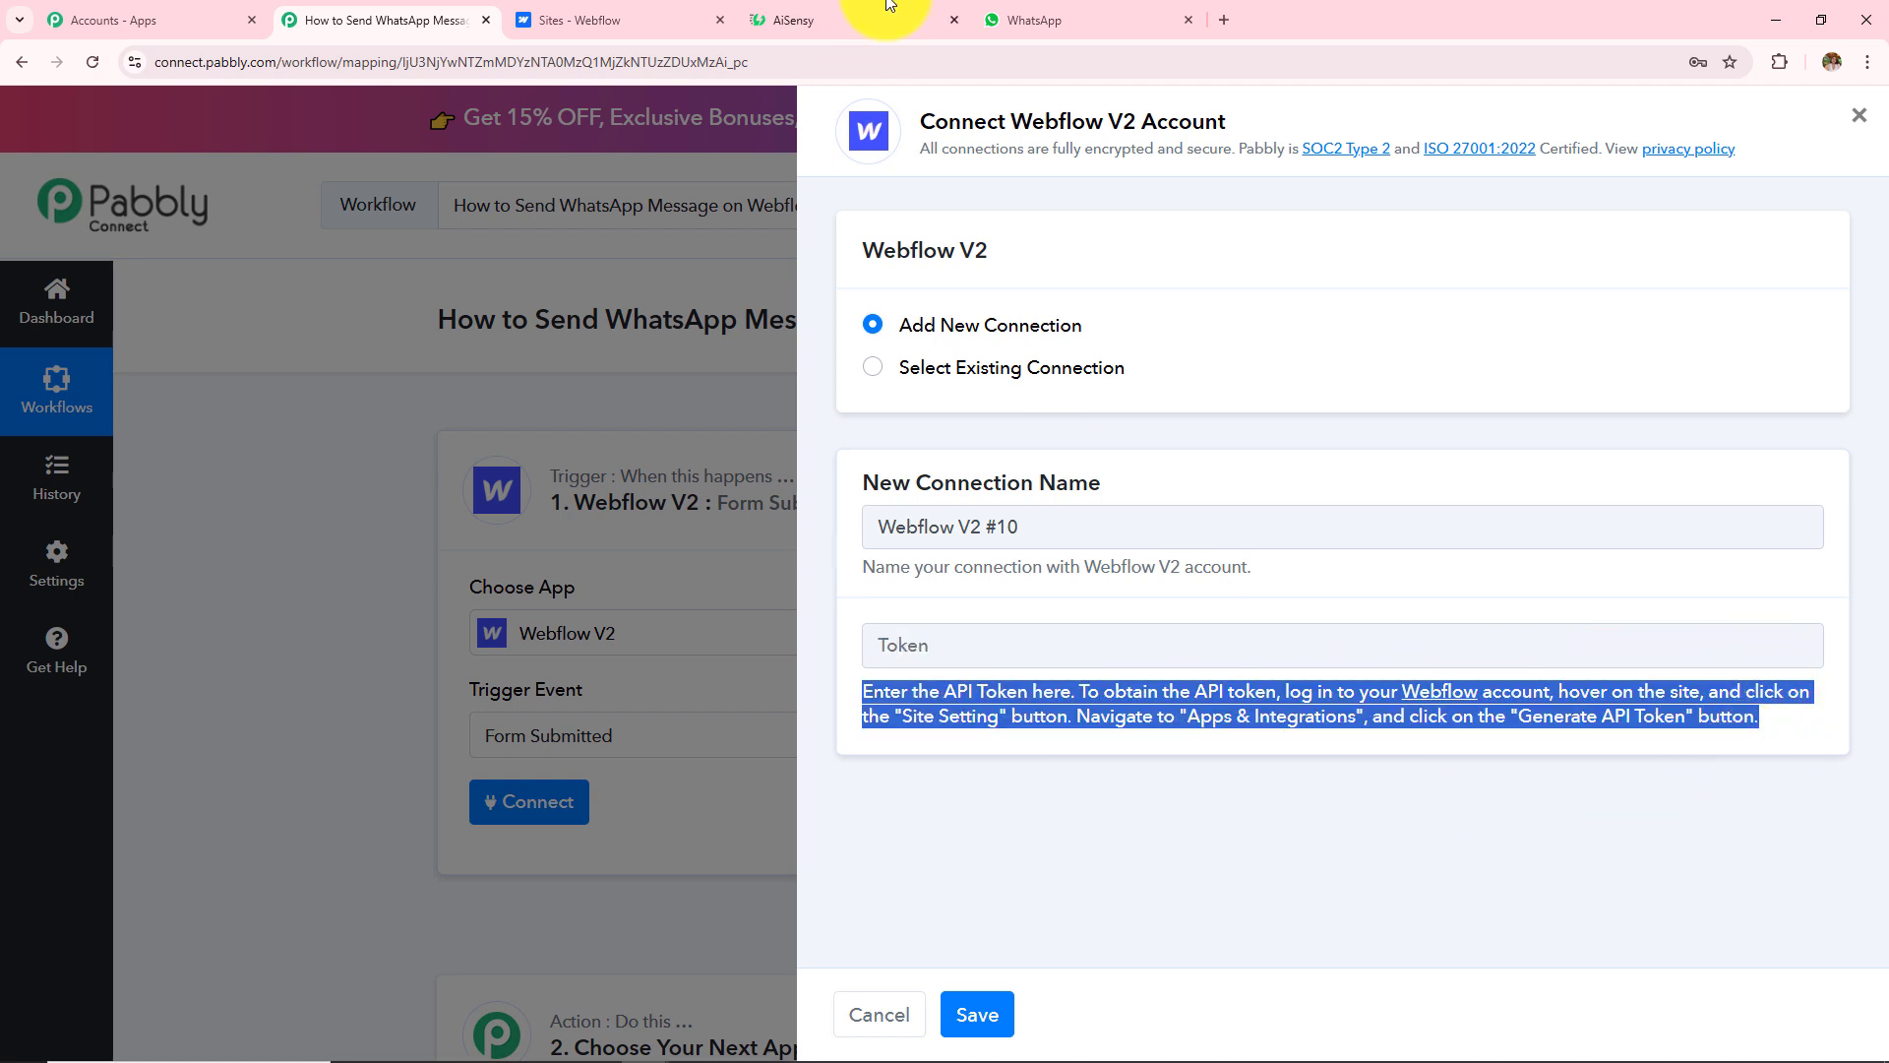
click(587, 14)
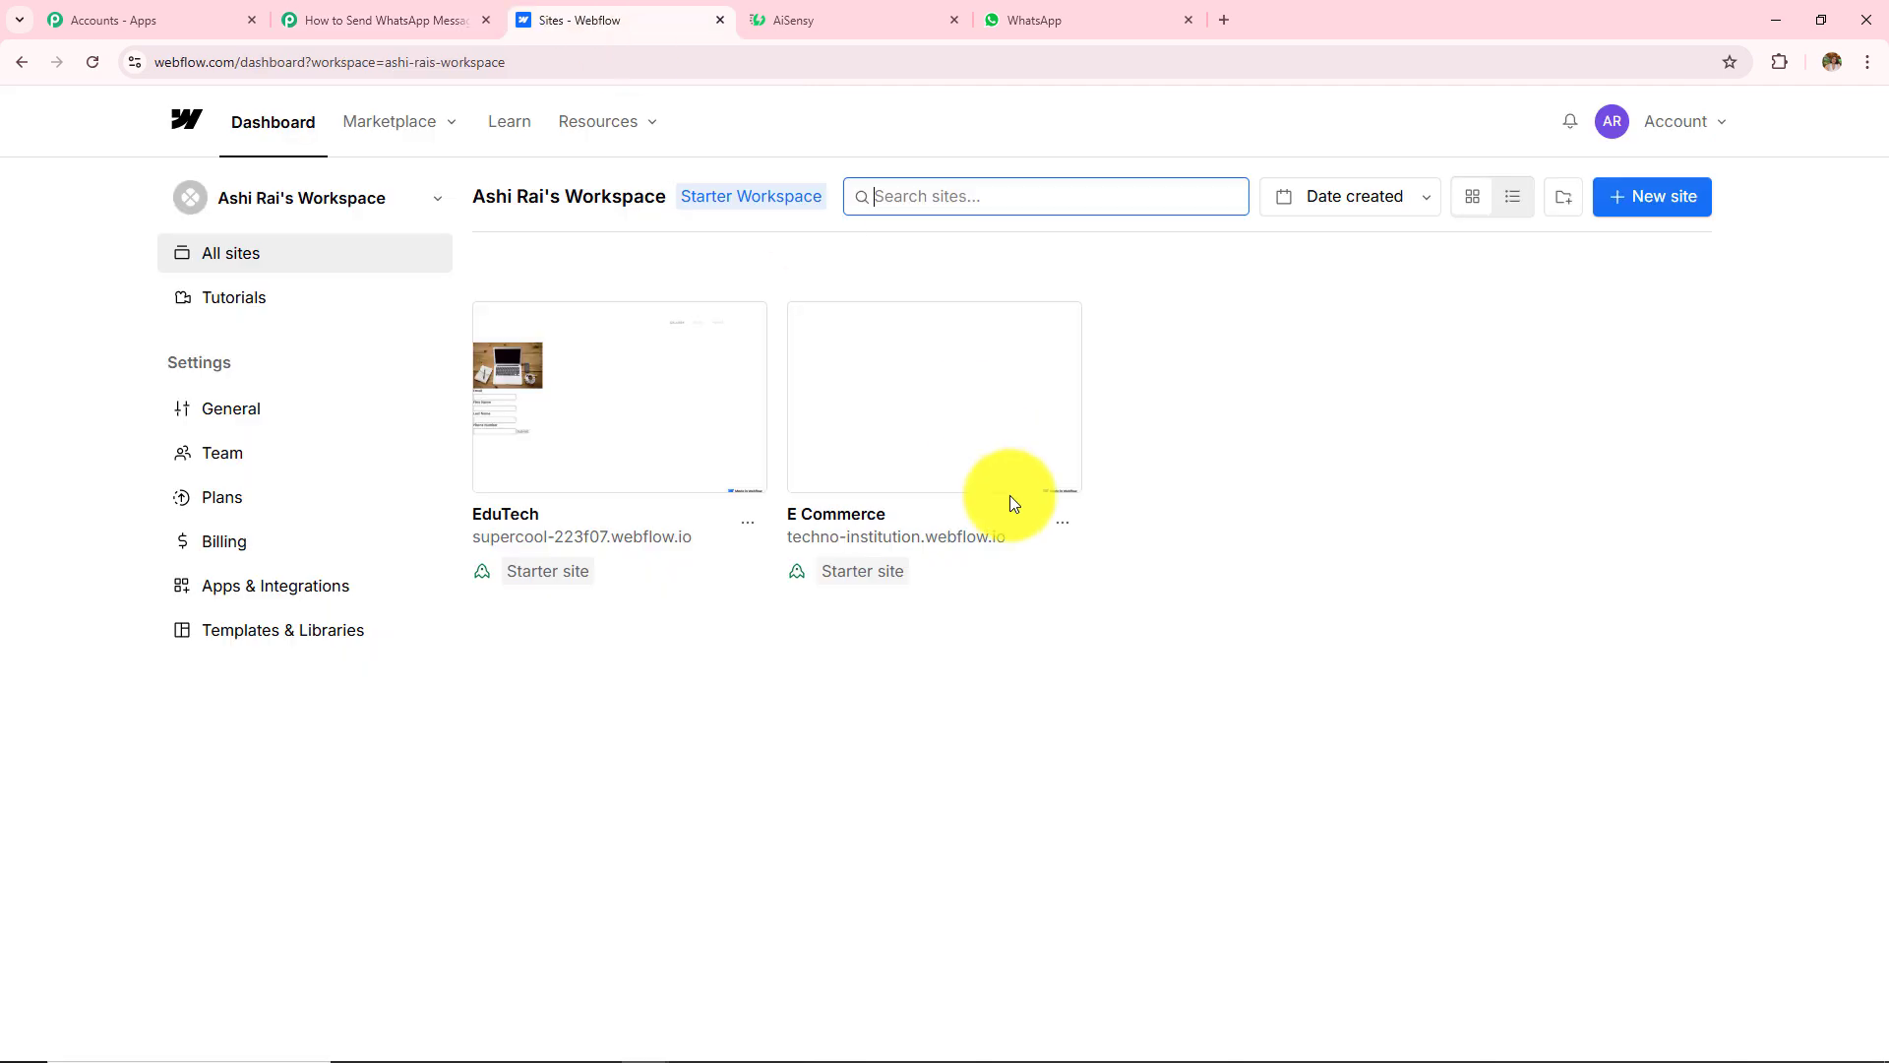
Step: Go to the E Commerce site's Settings > Apps & Integrations and locate API access
click(1062, 525)
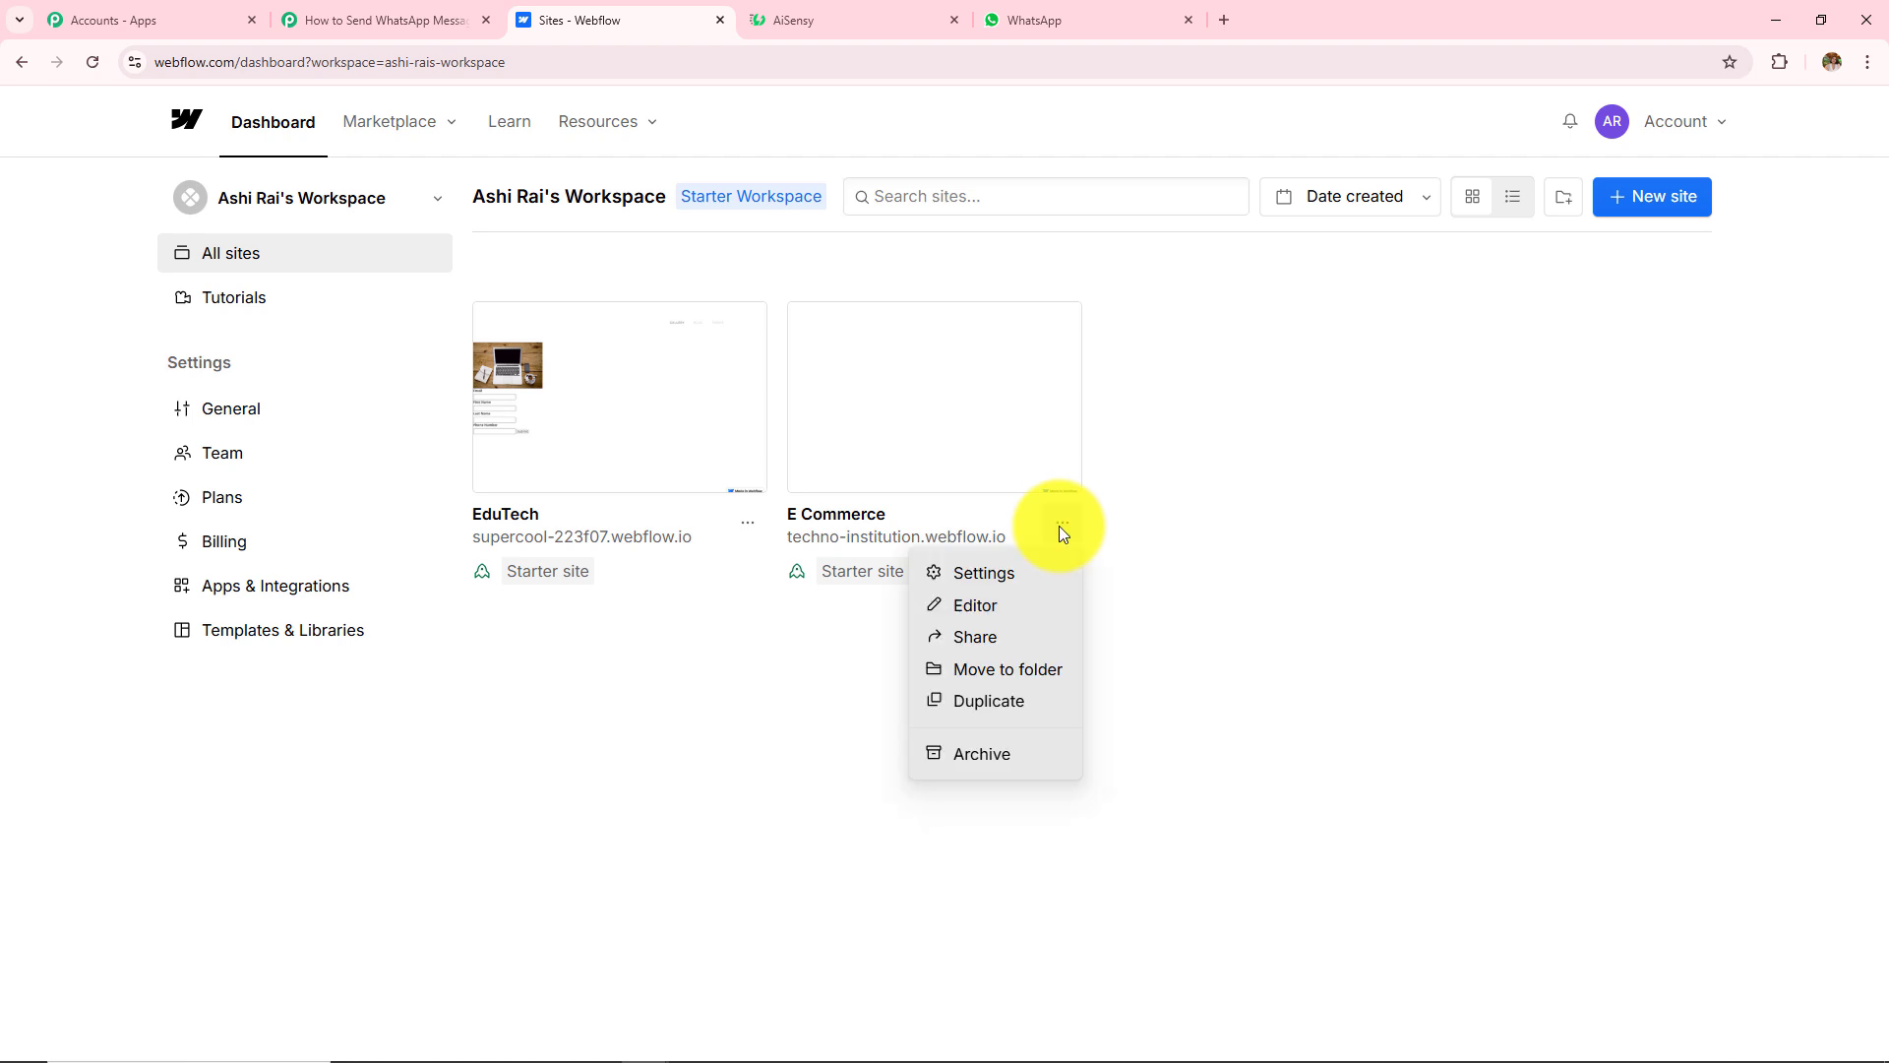
click(970, 576)
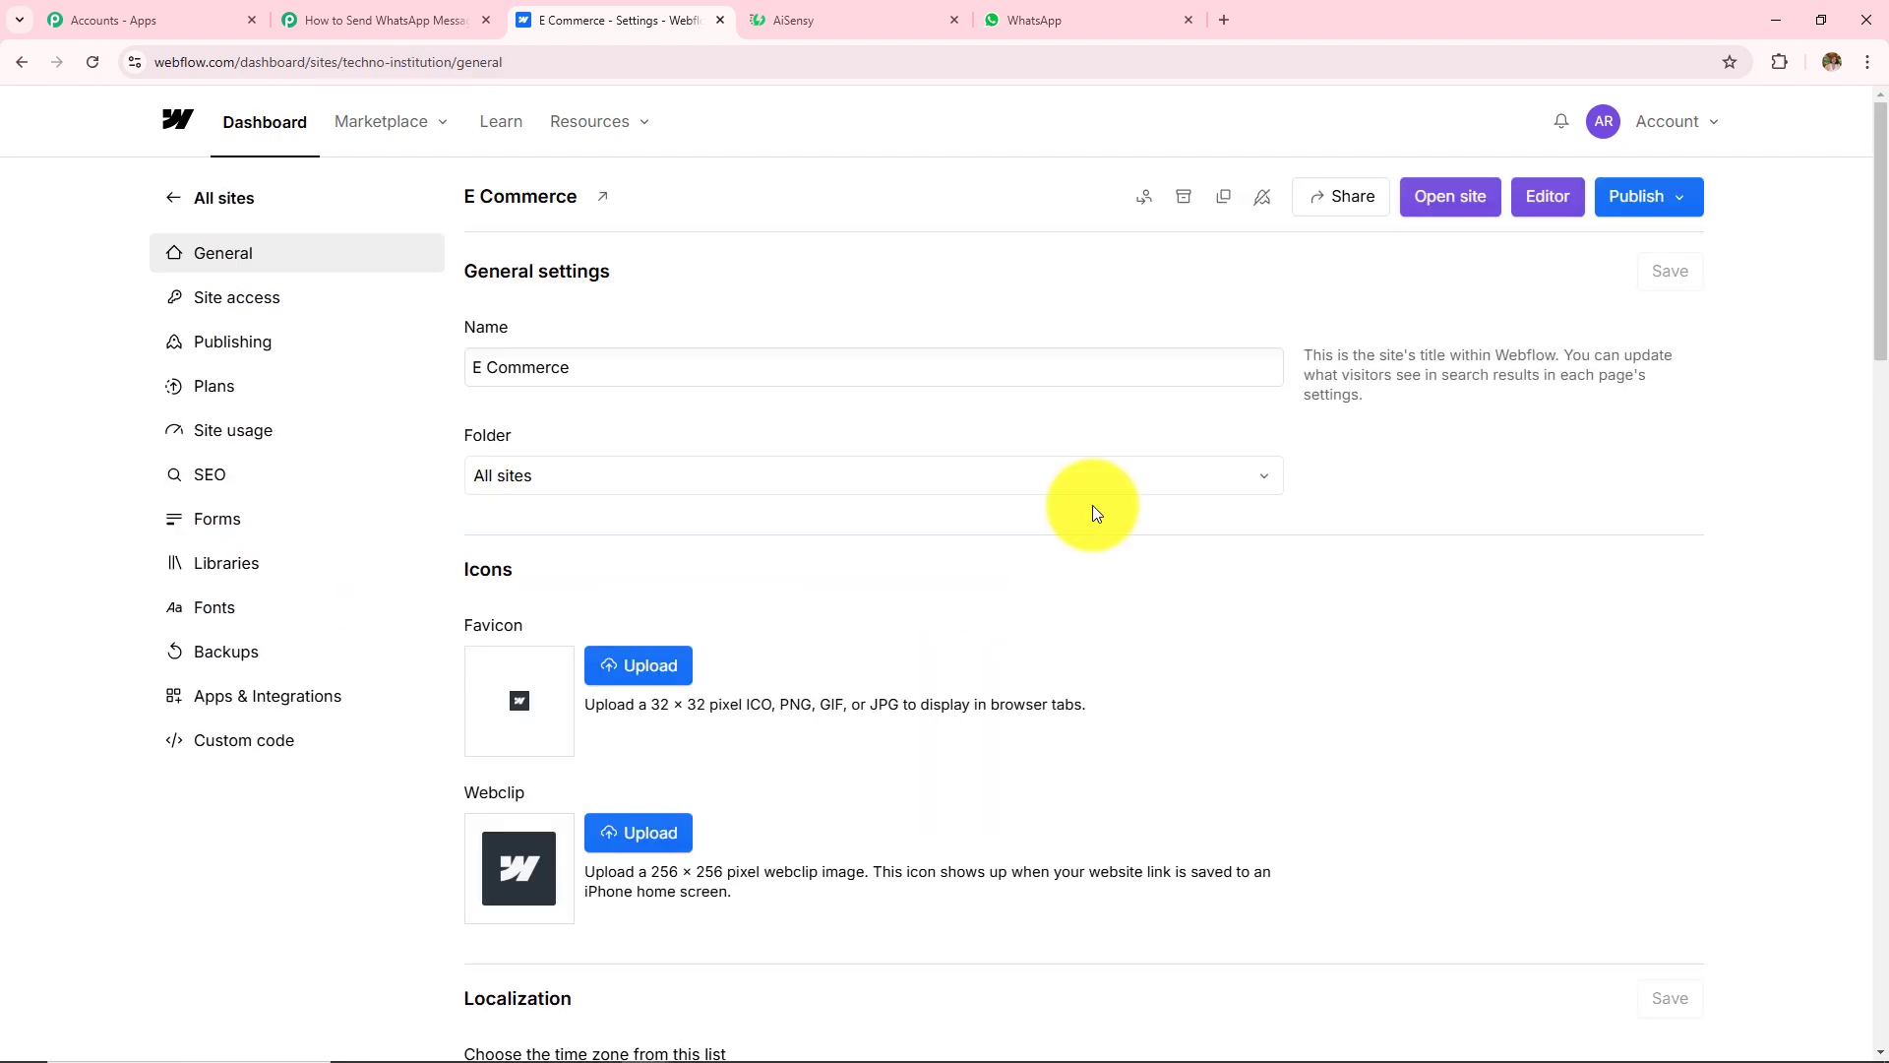
click(239, 707)
scroll(856, 699, down, 7)
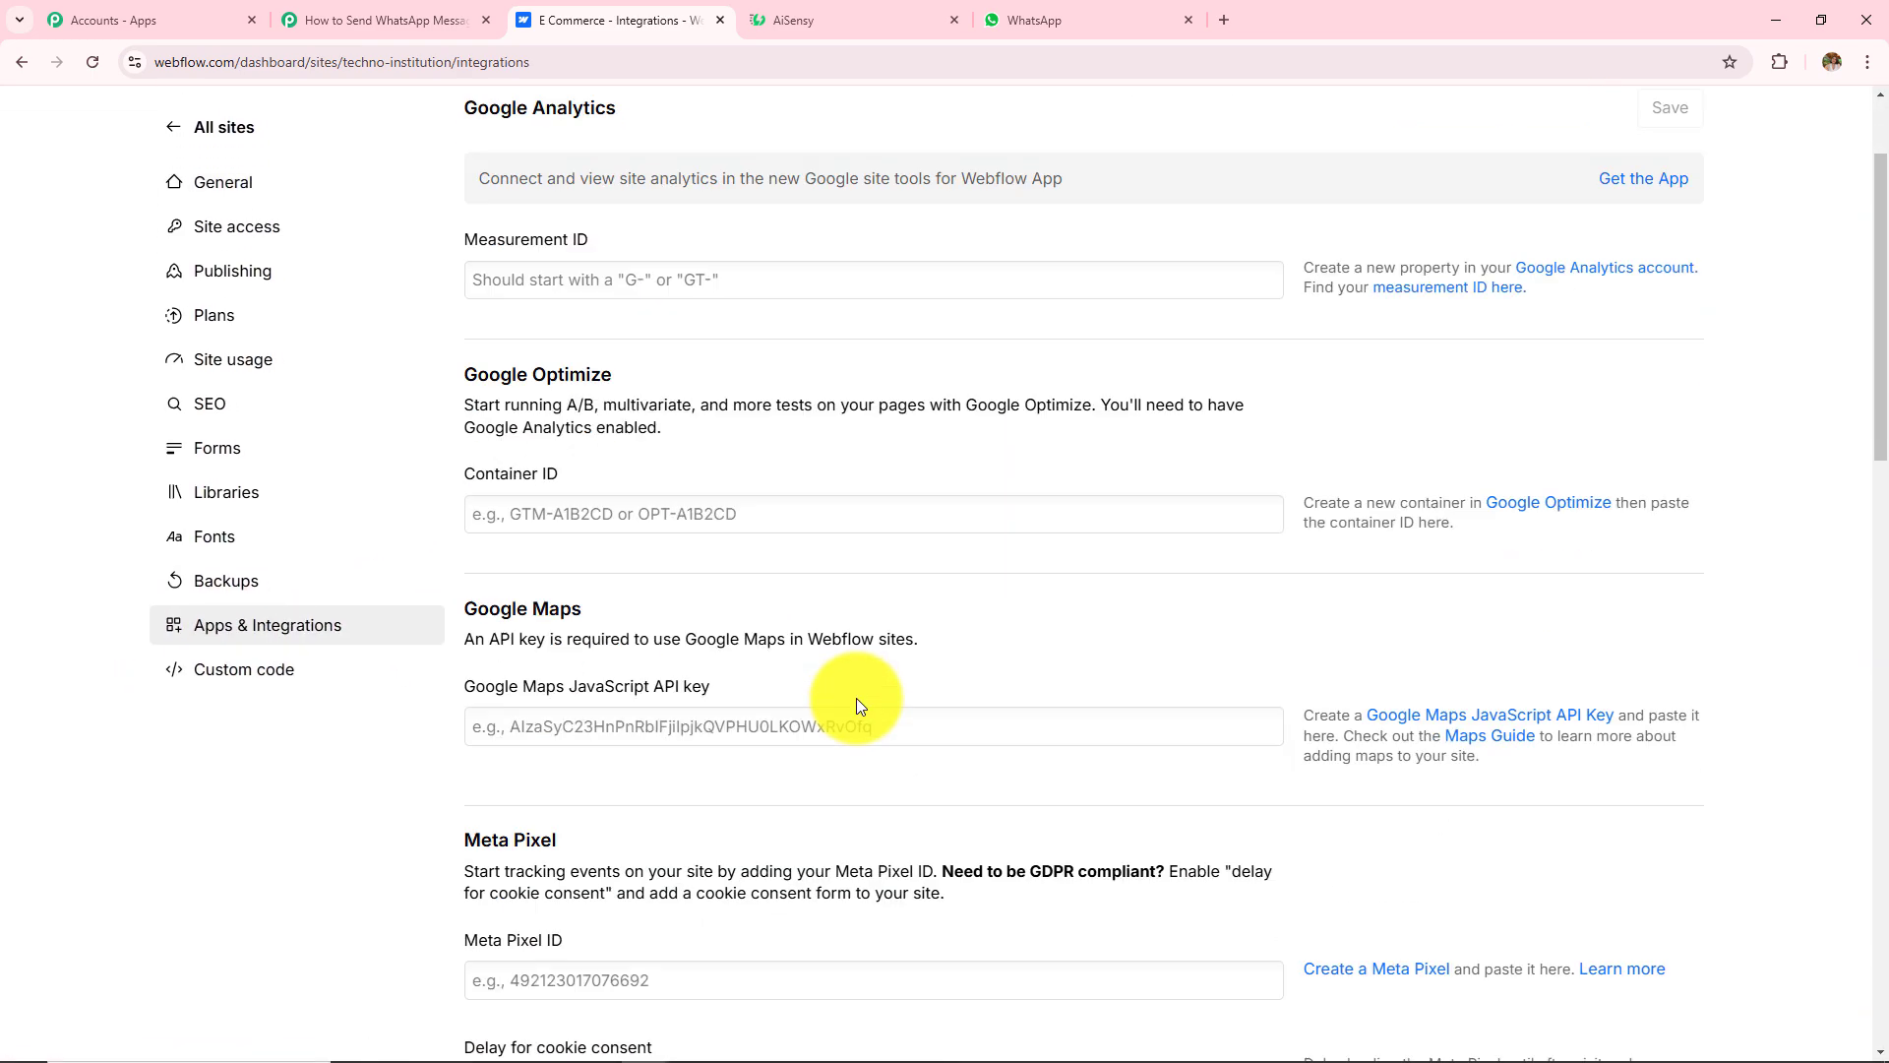
scroll(857, 699, down, 7)
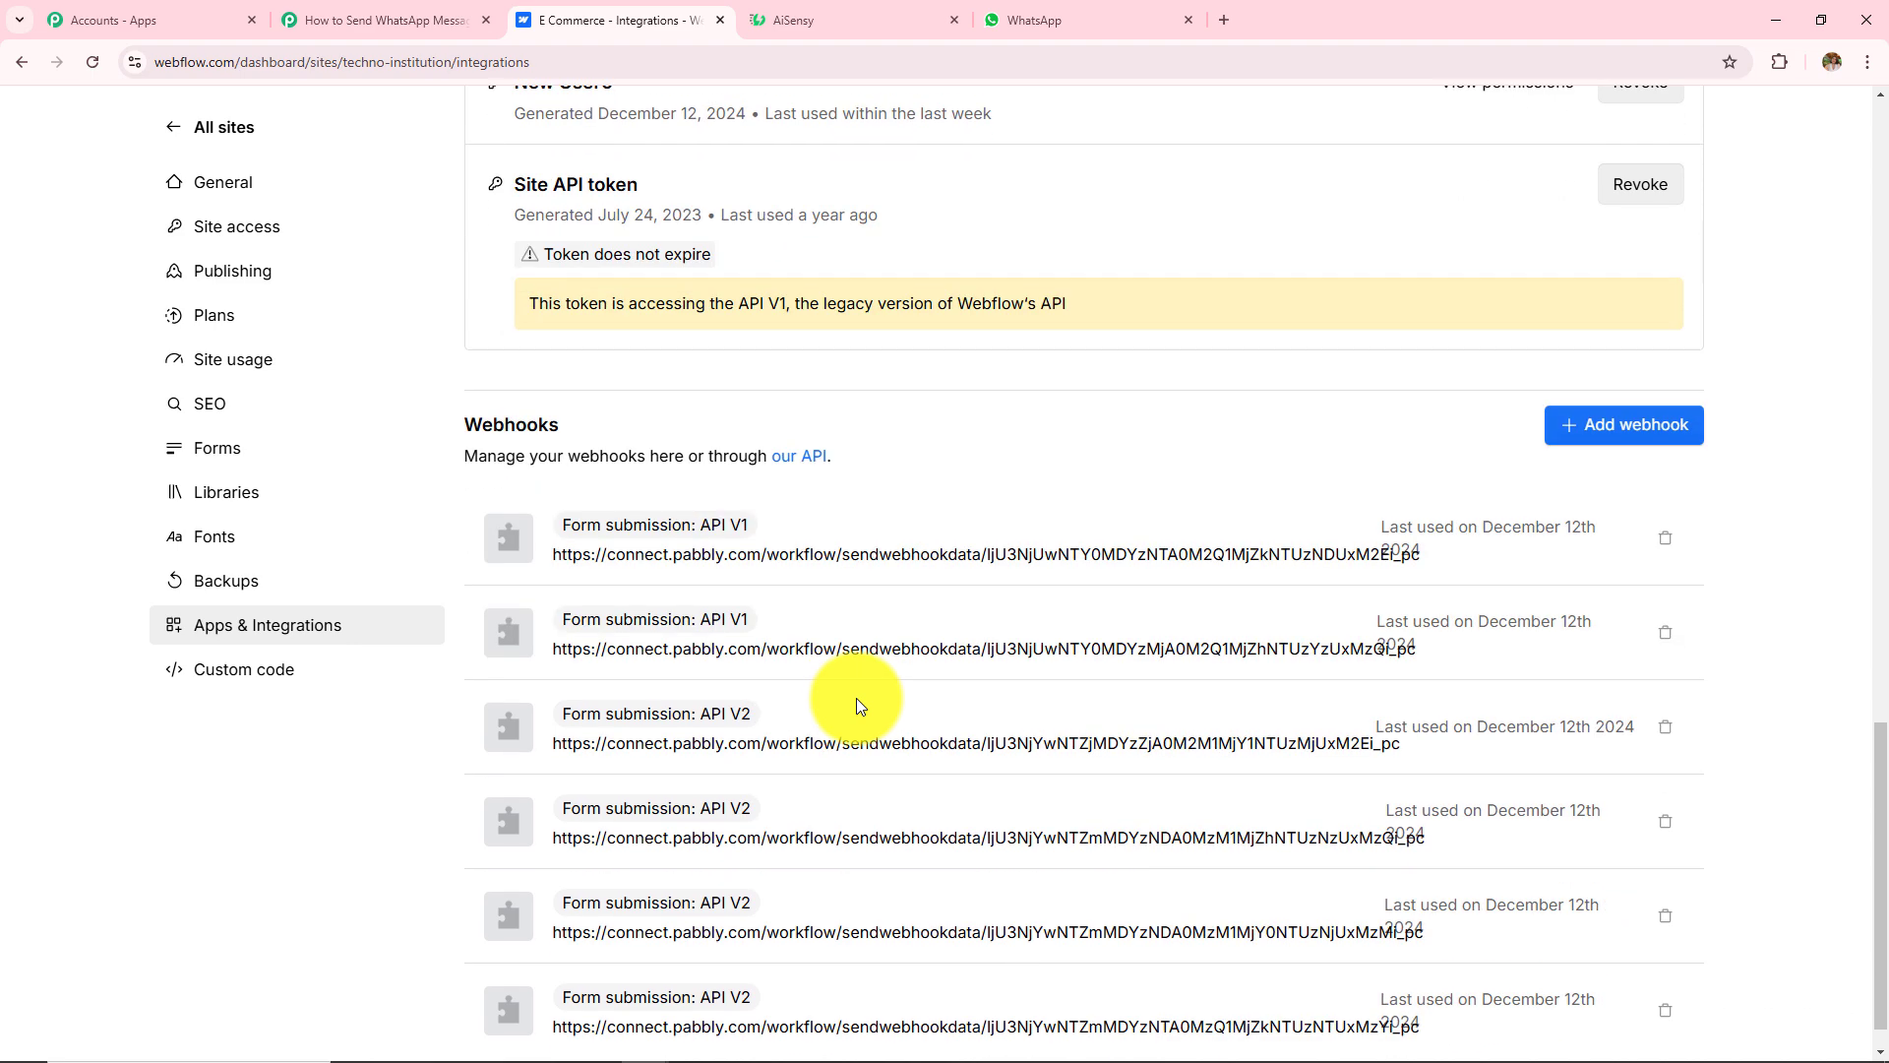
scroll(856, 698, up, 3)
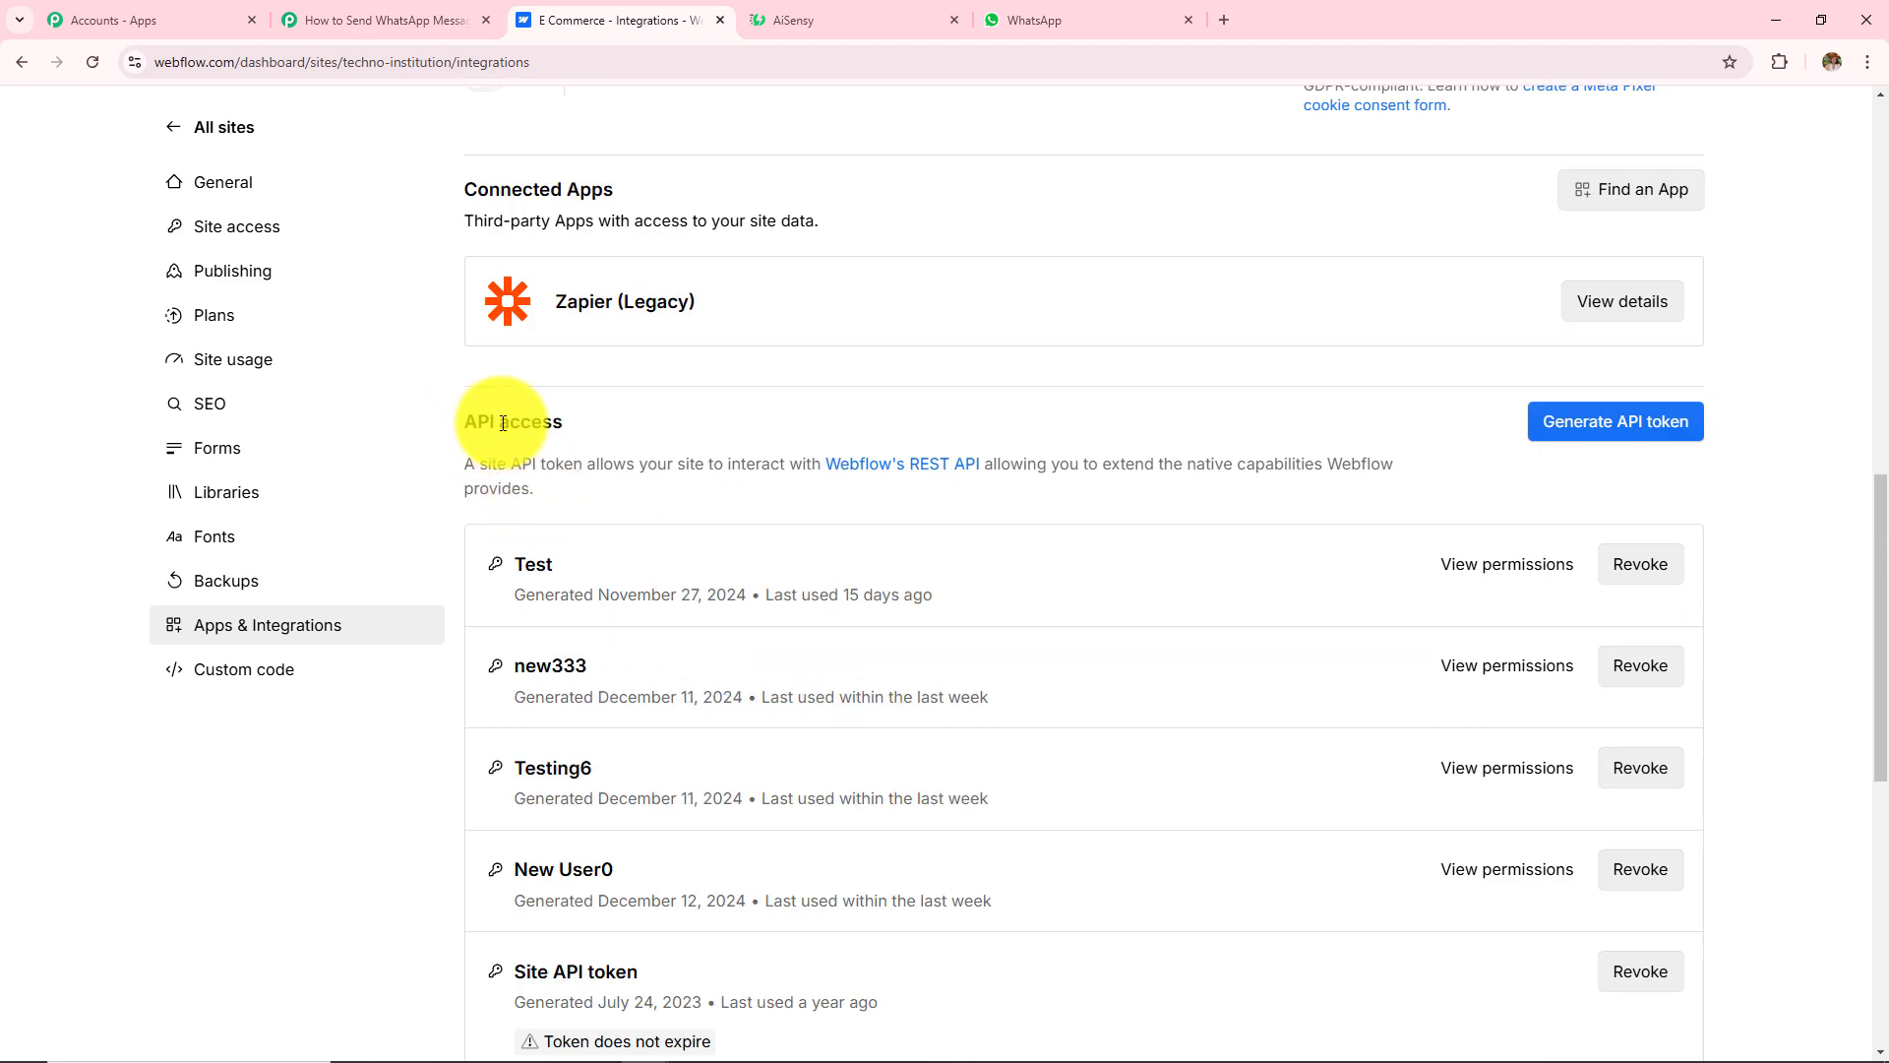
drag(448, 422, 634, 423)
Step: Name a new API token 'Pabbly1' with read-and-write Assets, Forms, Pages and Sites access
click(1624, 426)
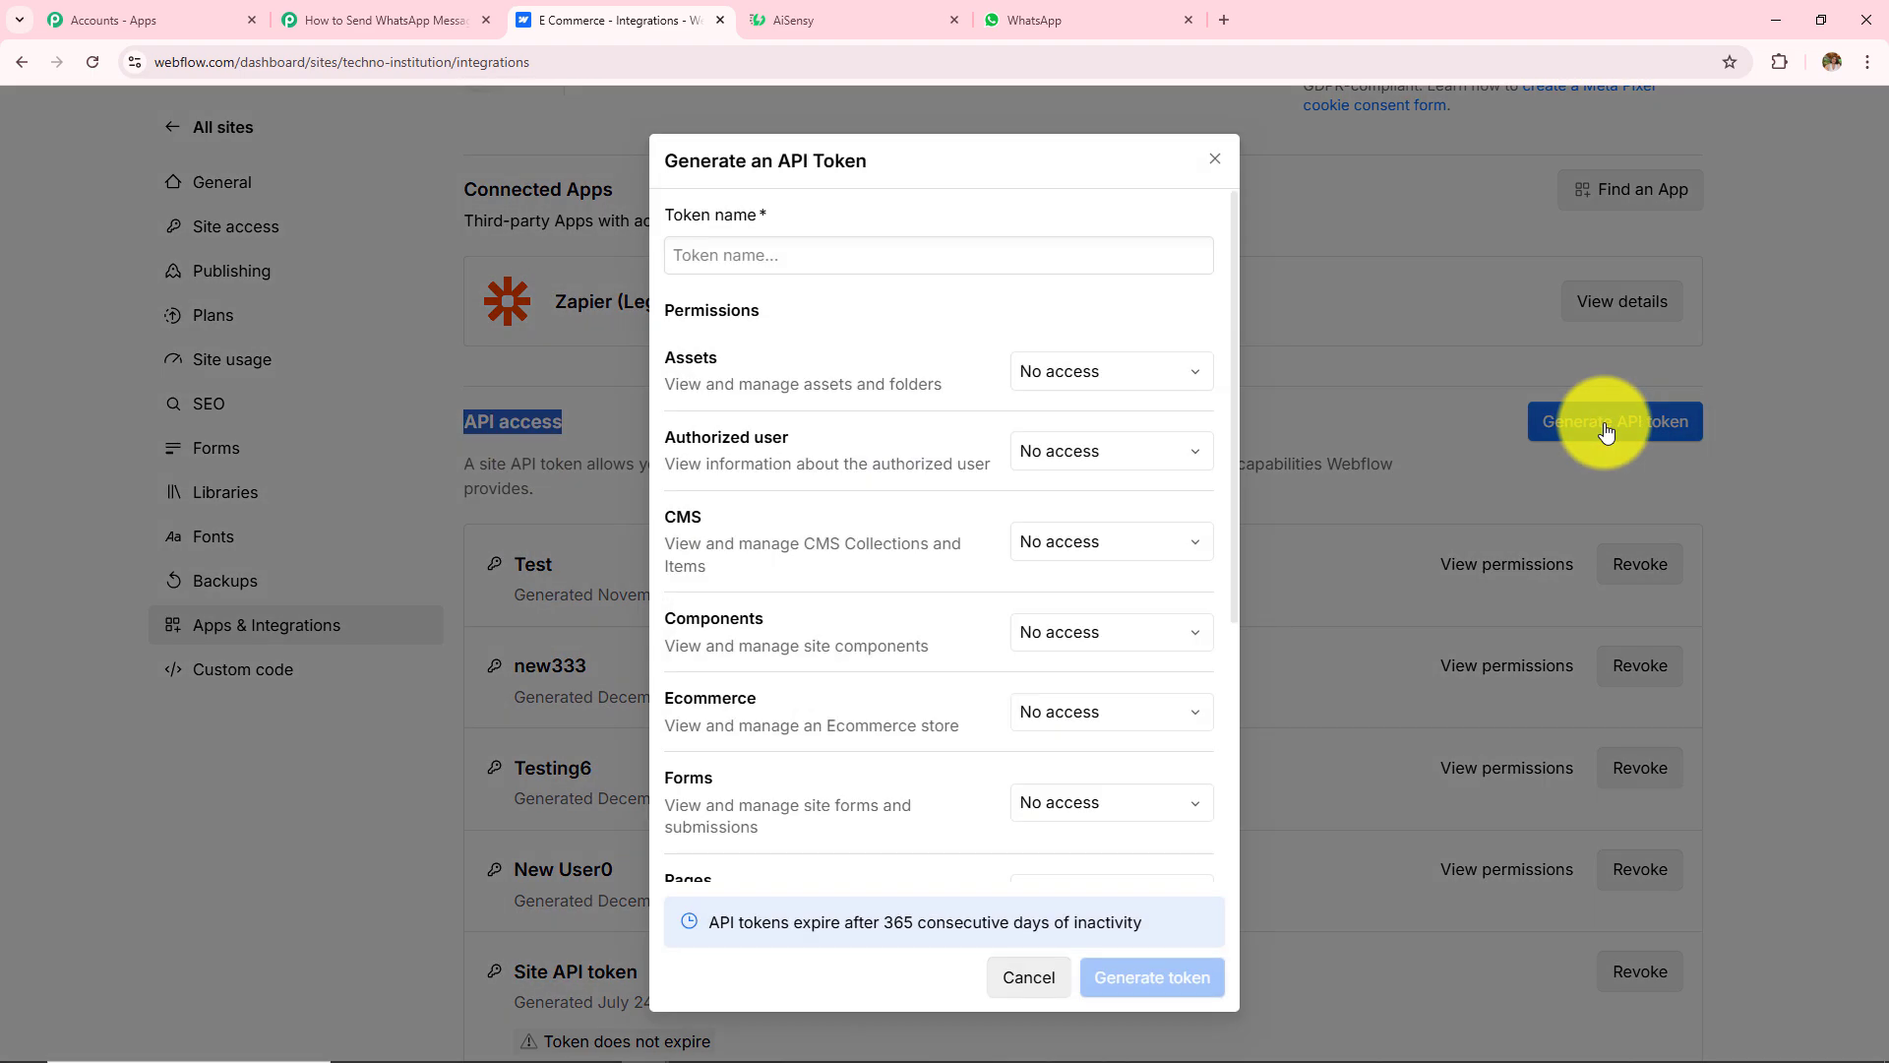
click(690, 255)
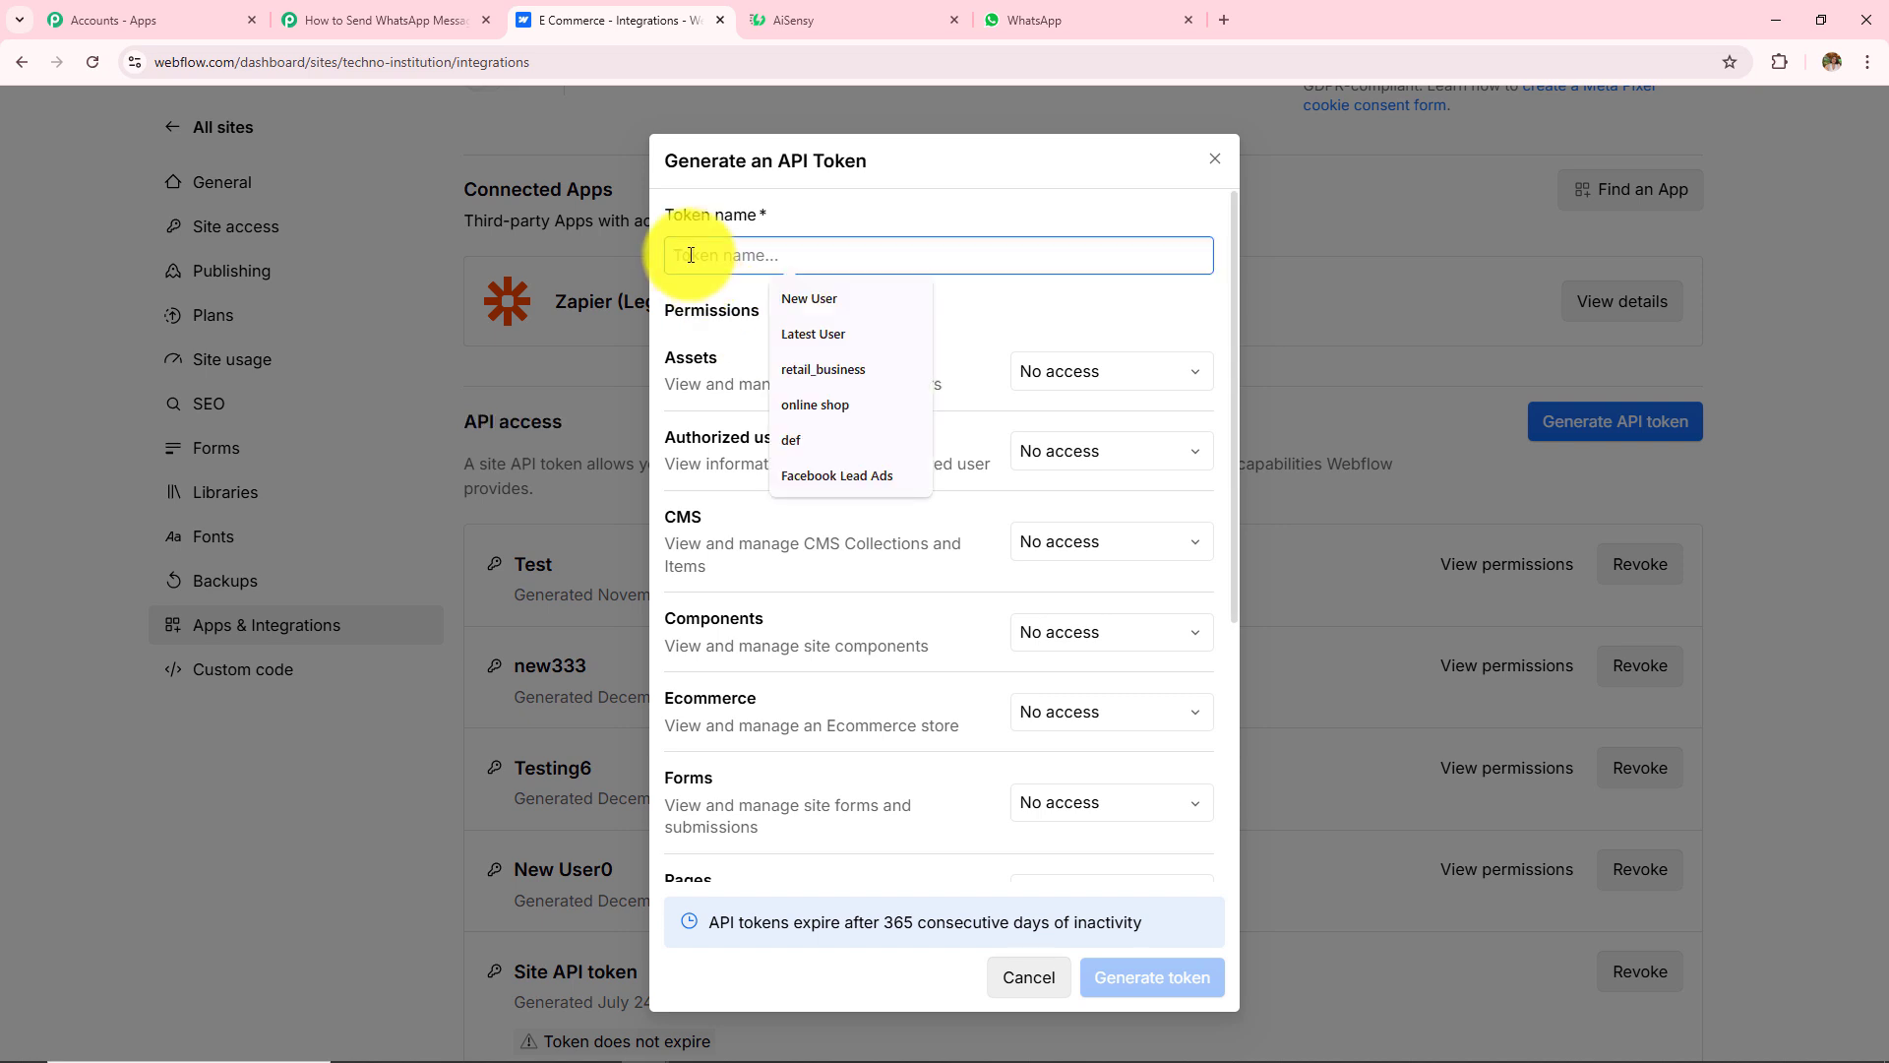
text(Pabbly1)
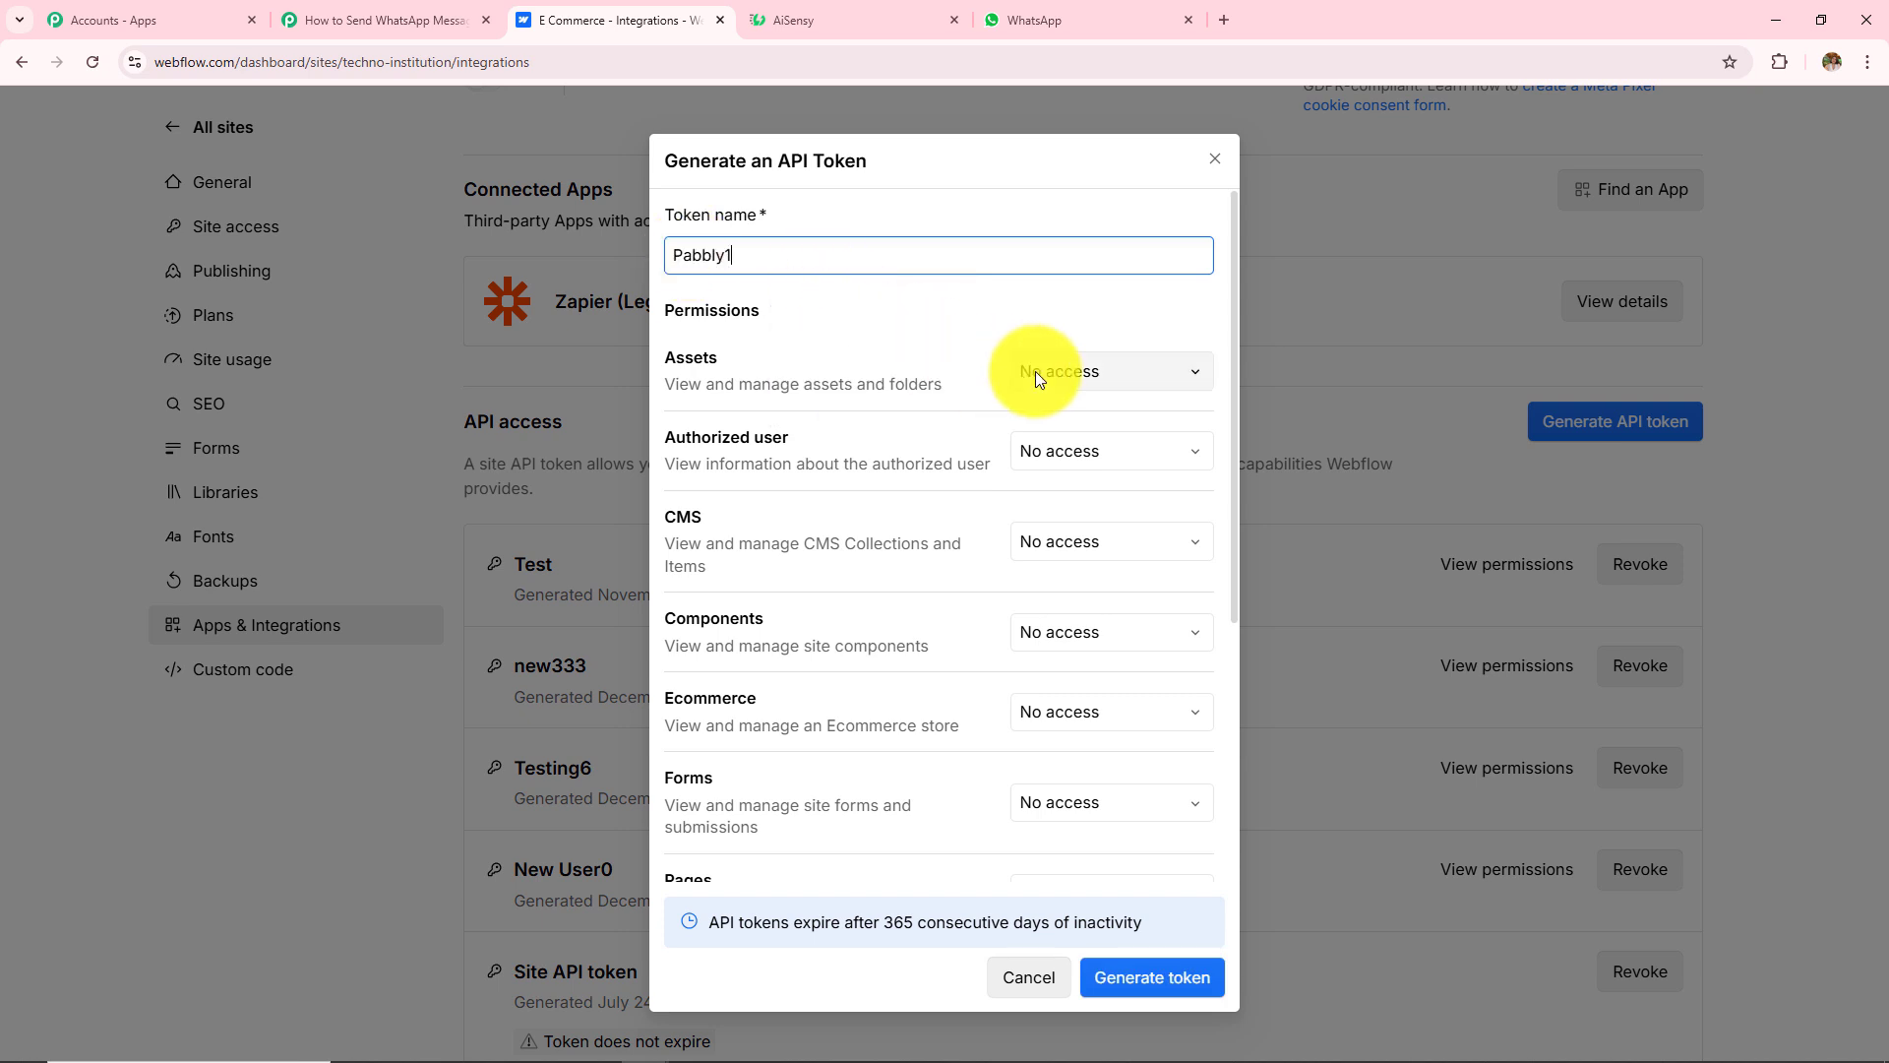
click(1120, 376)
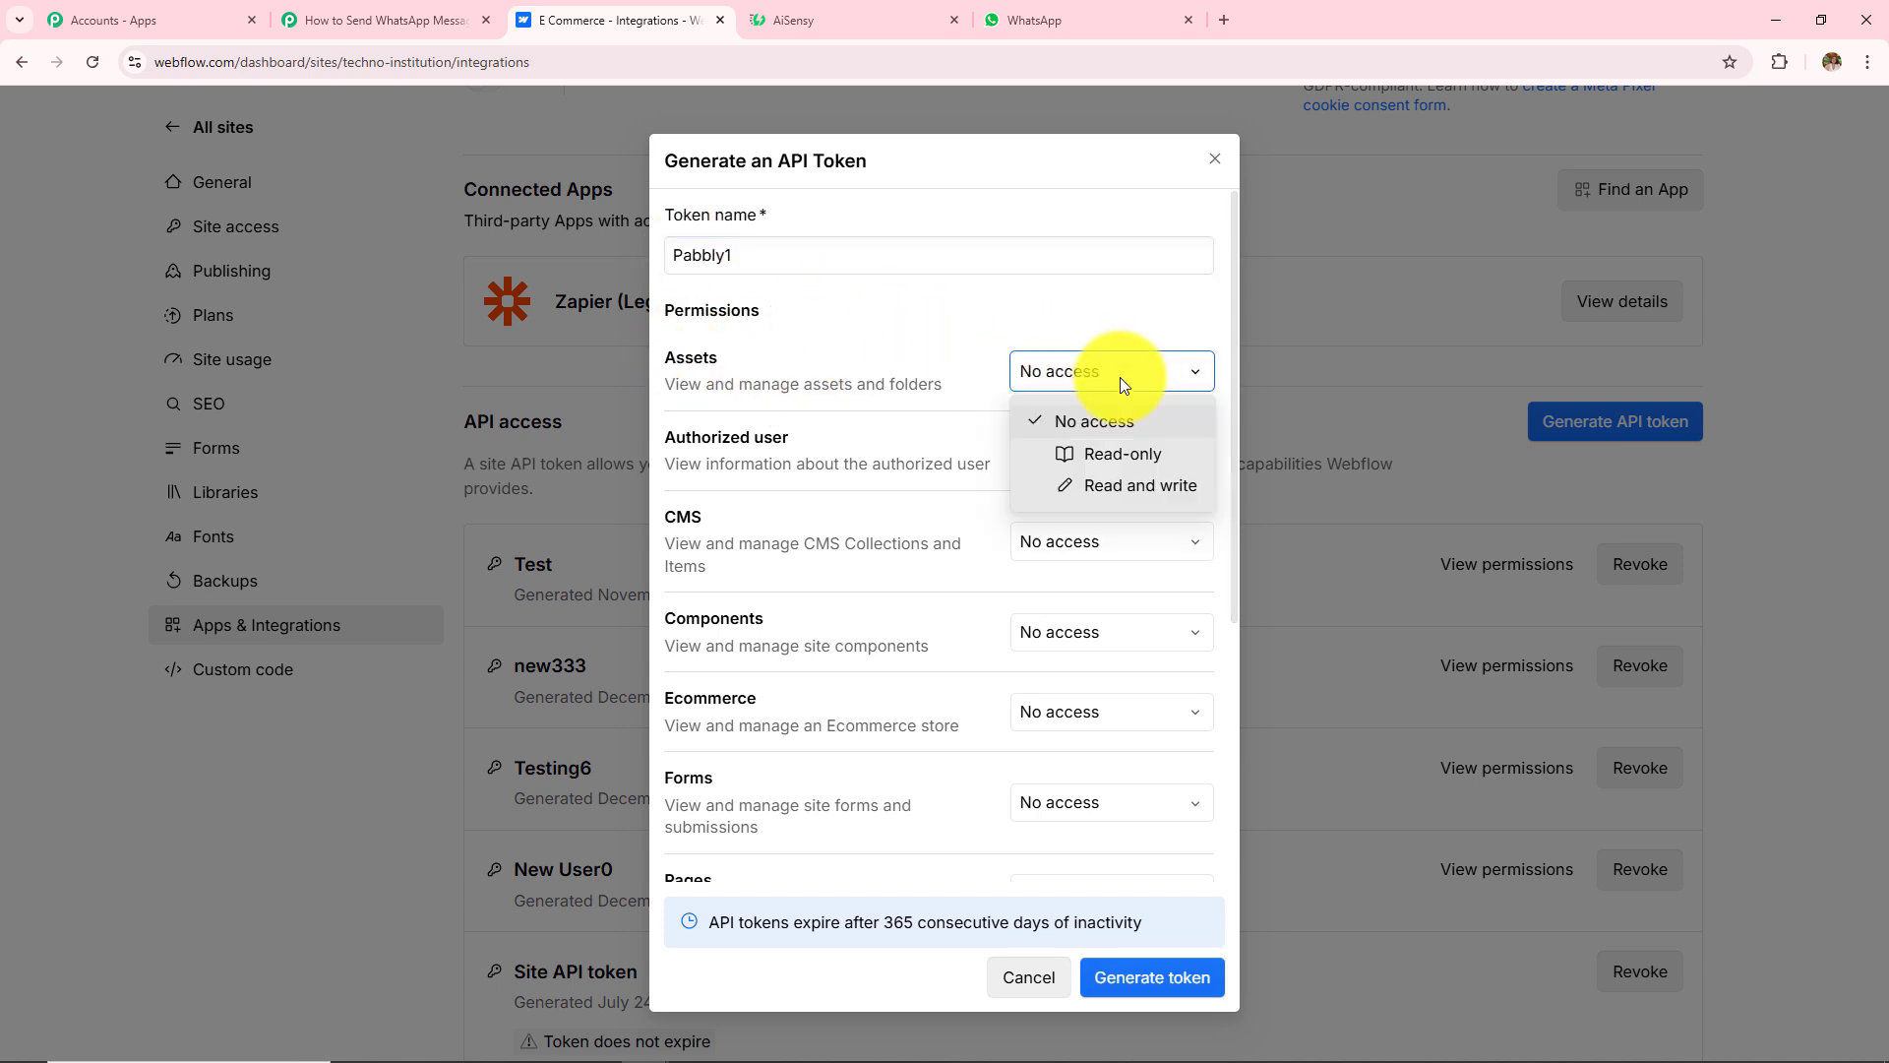
click(1153, 488)
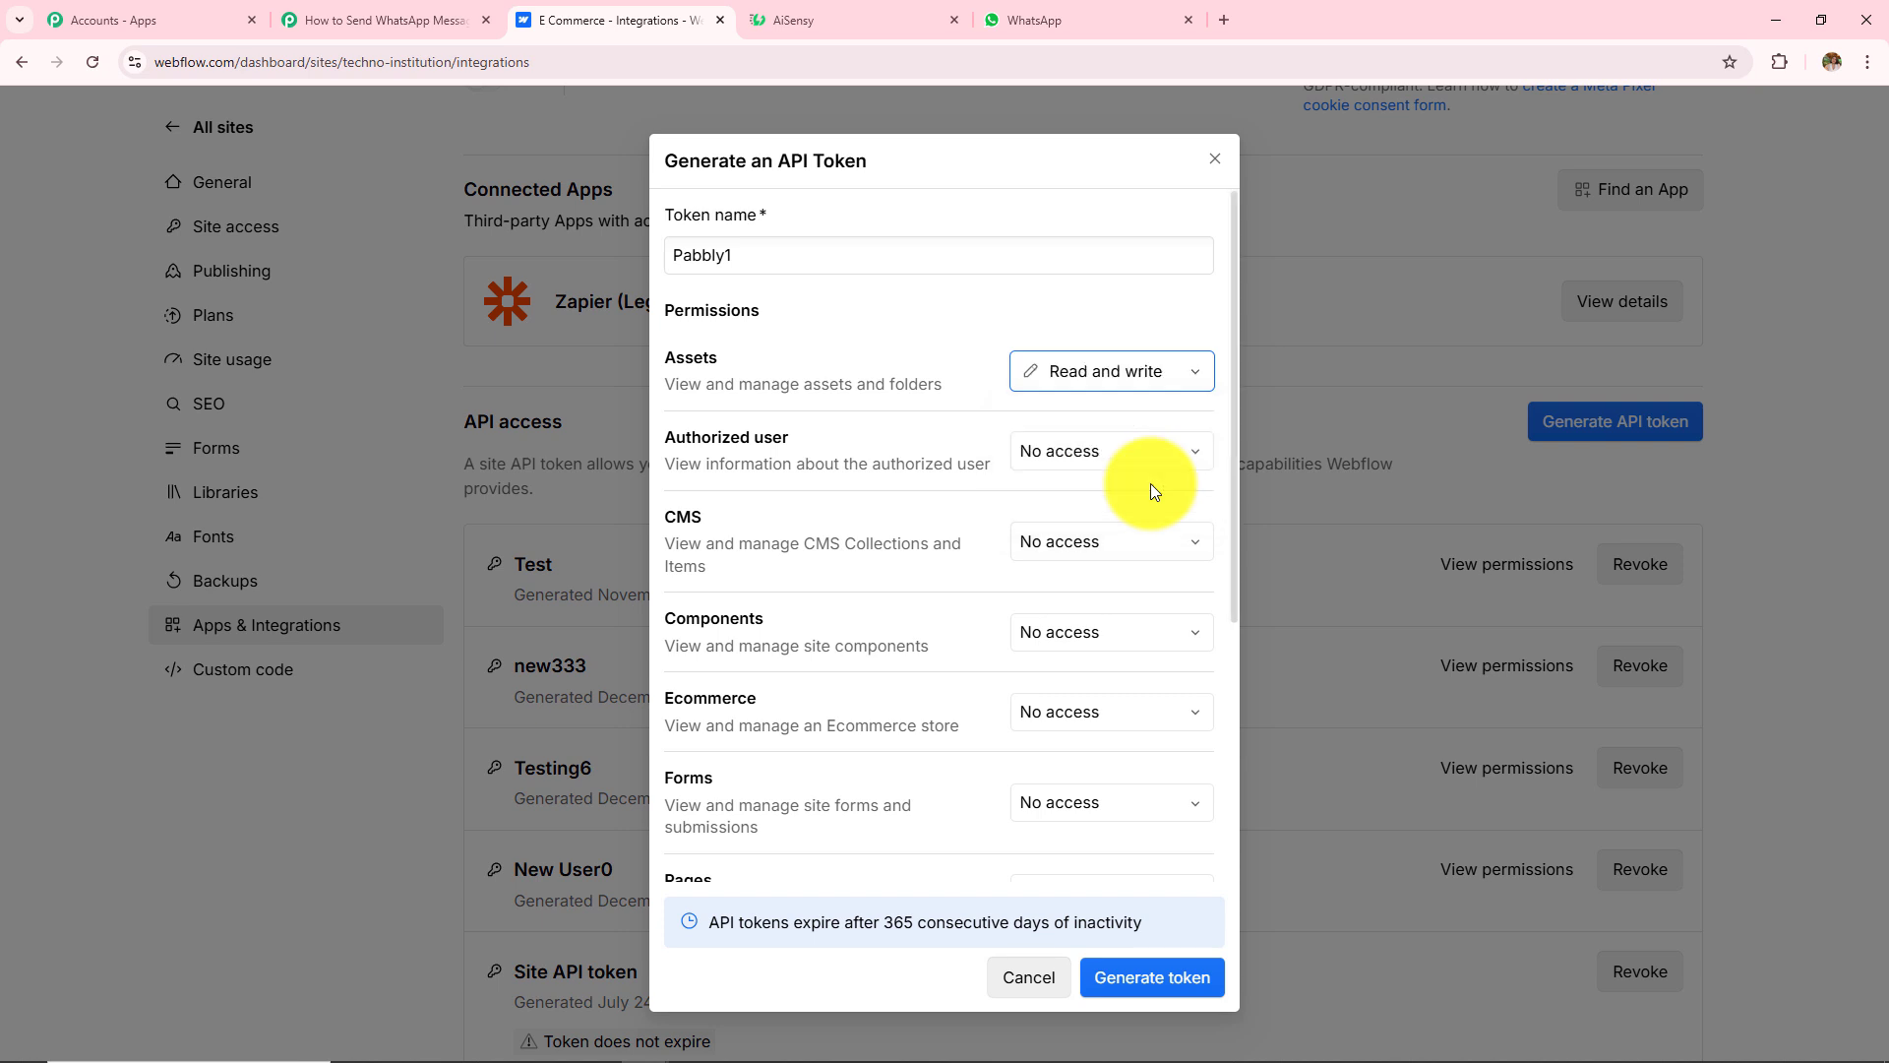
click(1169, 801)
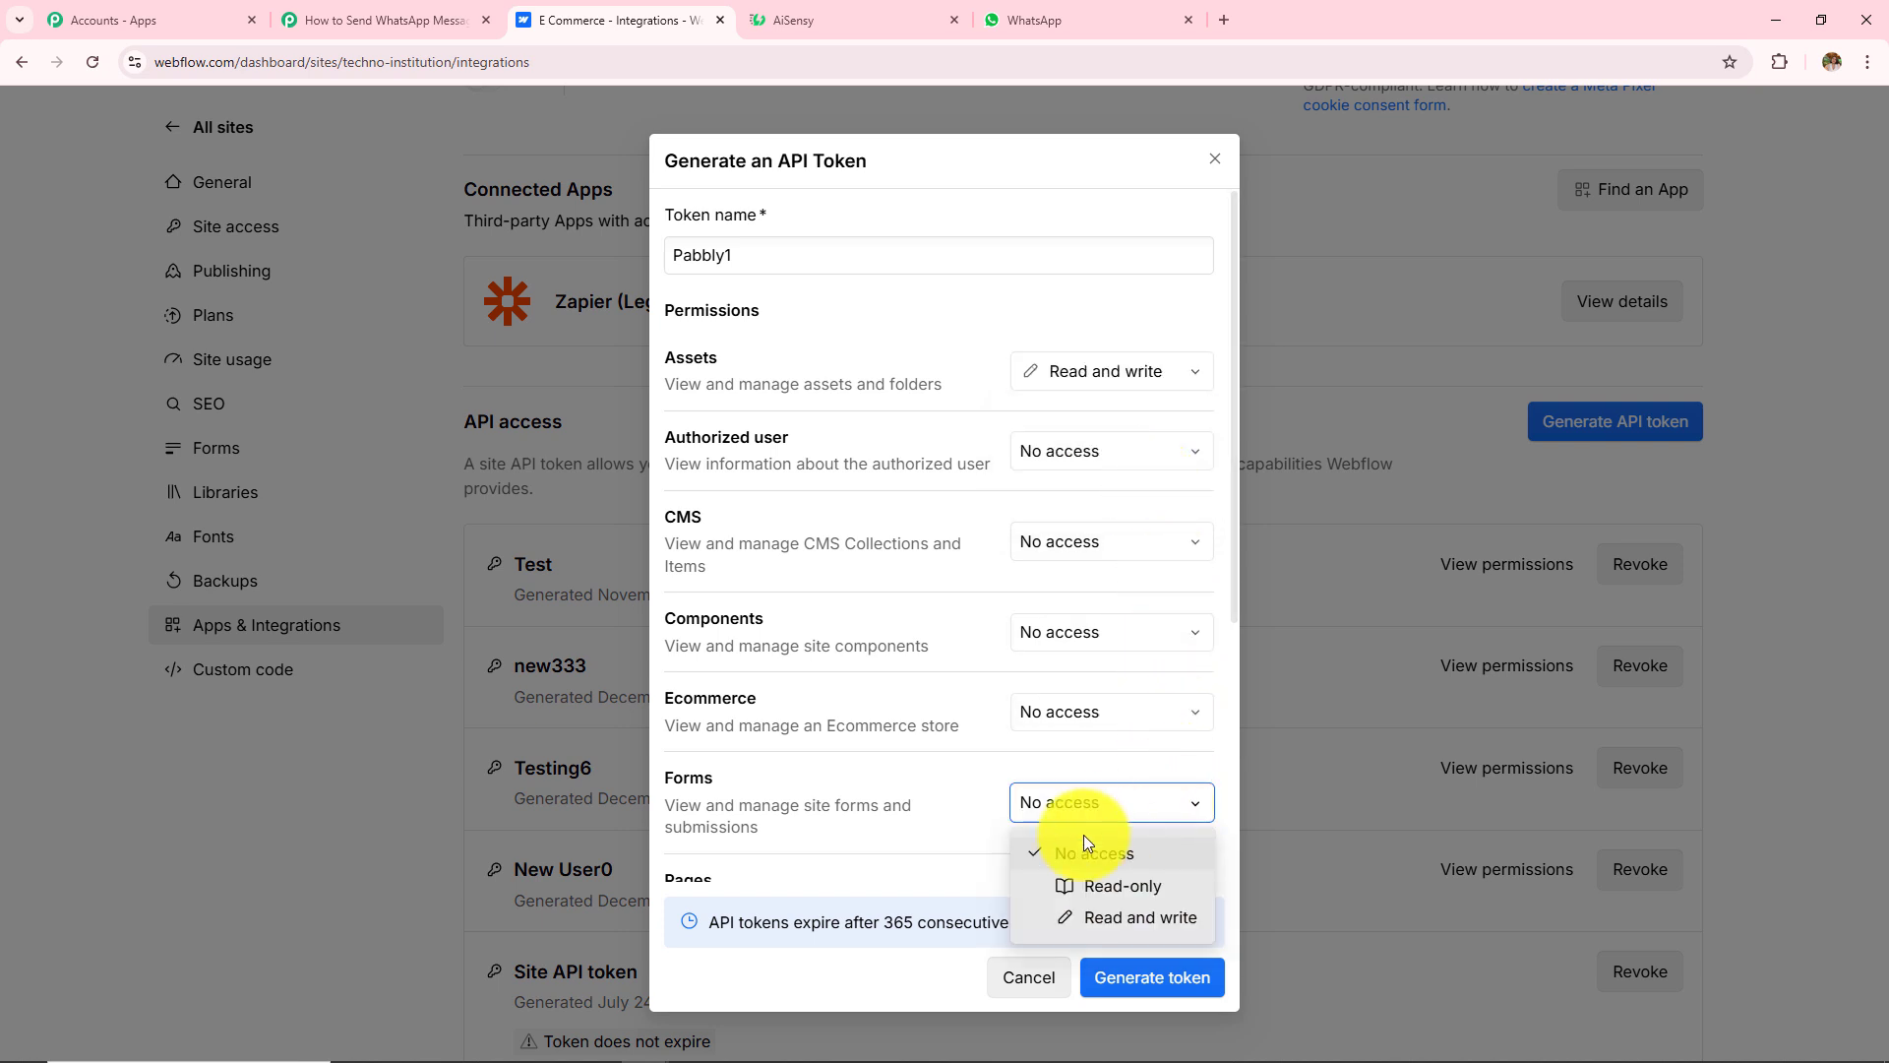
click(1069, 923)
scroll(1066, 665, down, 4)
click(1083, 500)
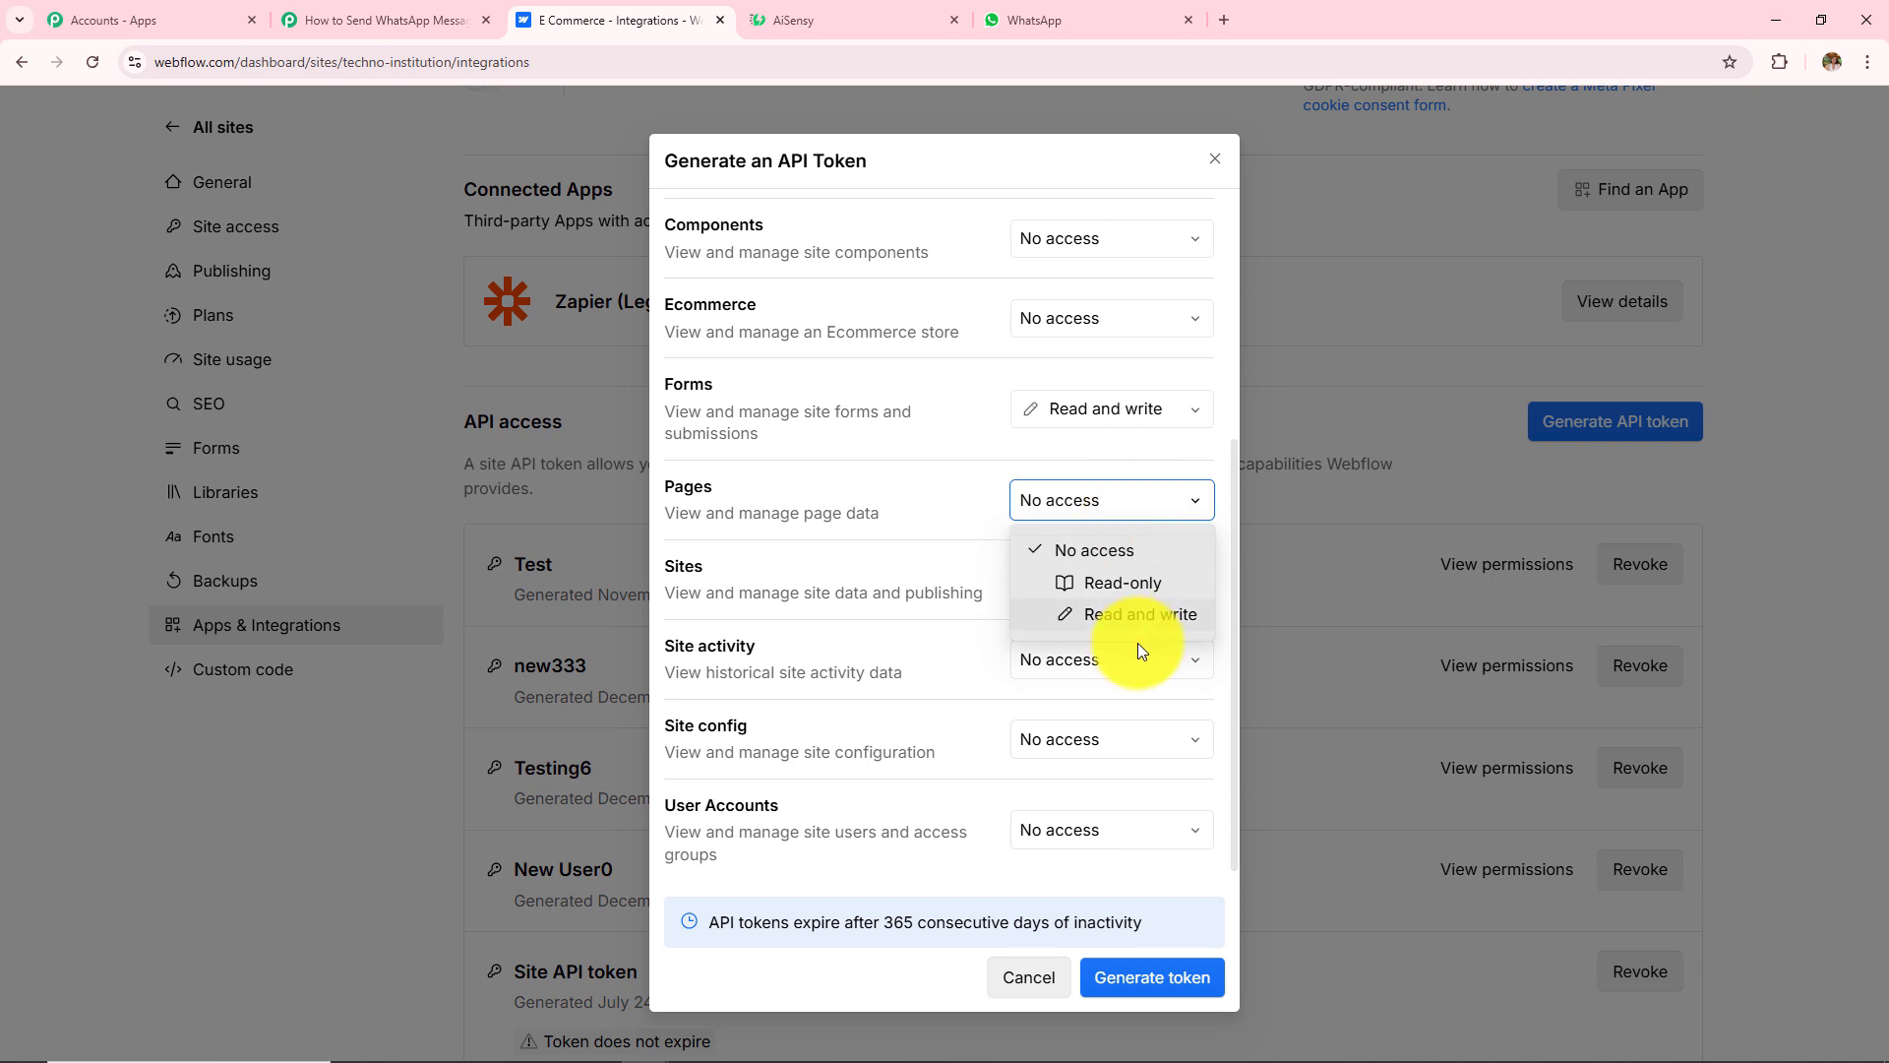
click(1136, 610)
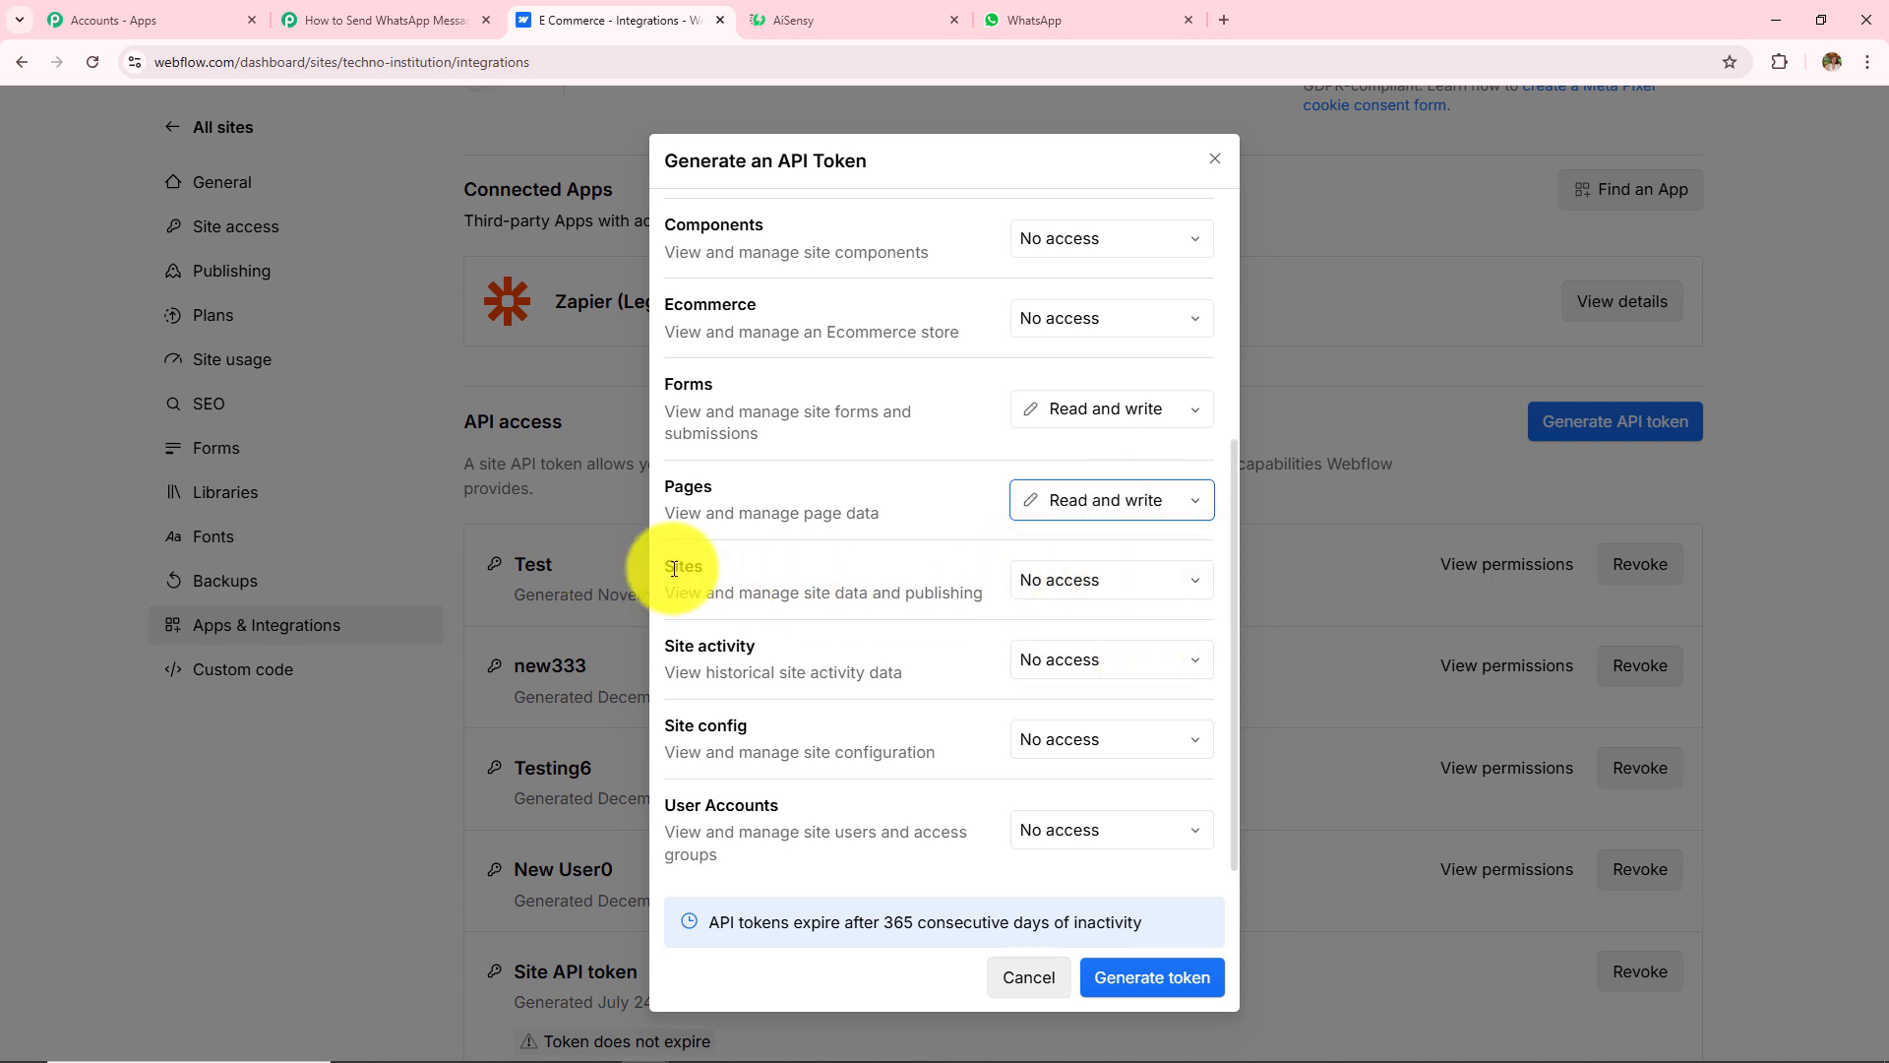
click(1089, 582)
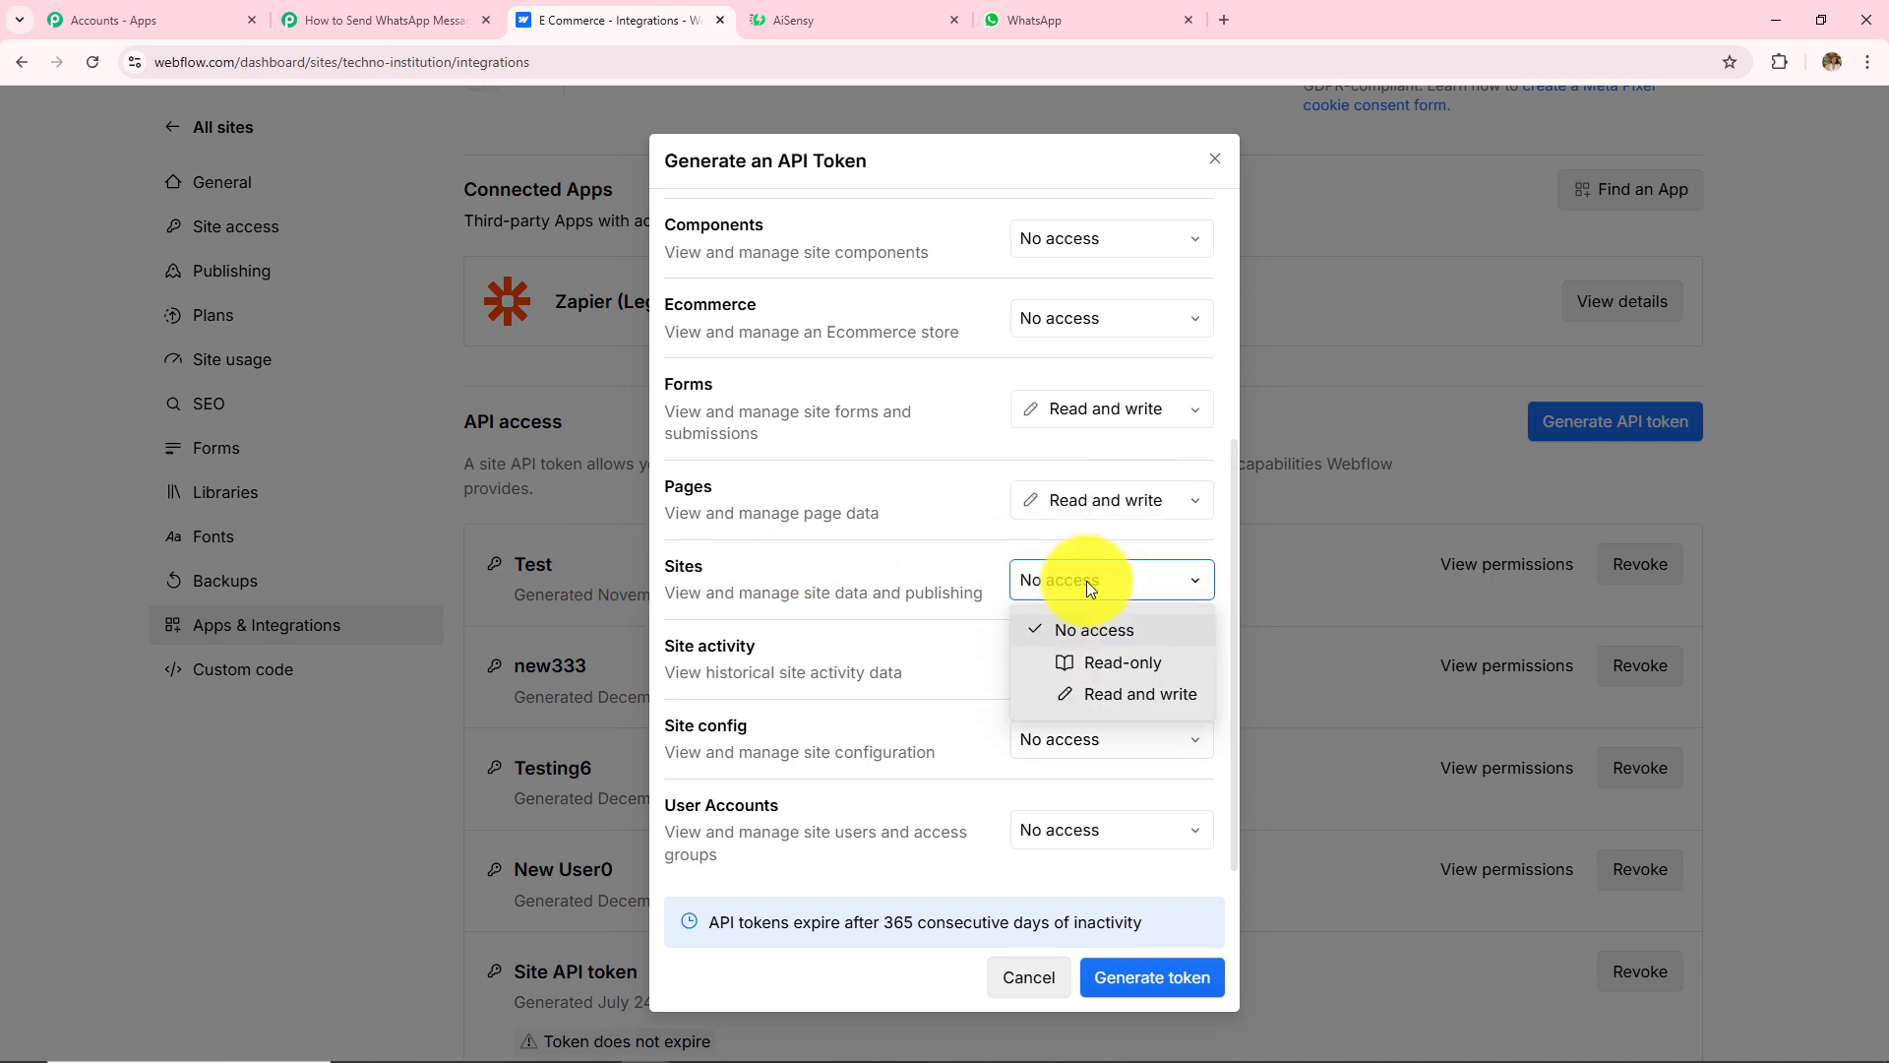
click(1125, 695)
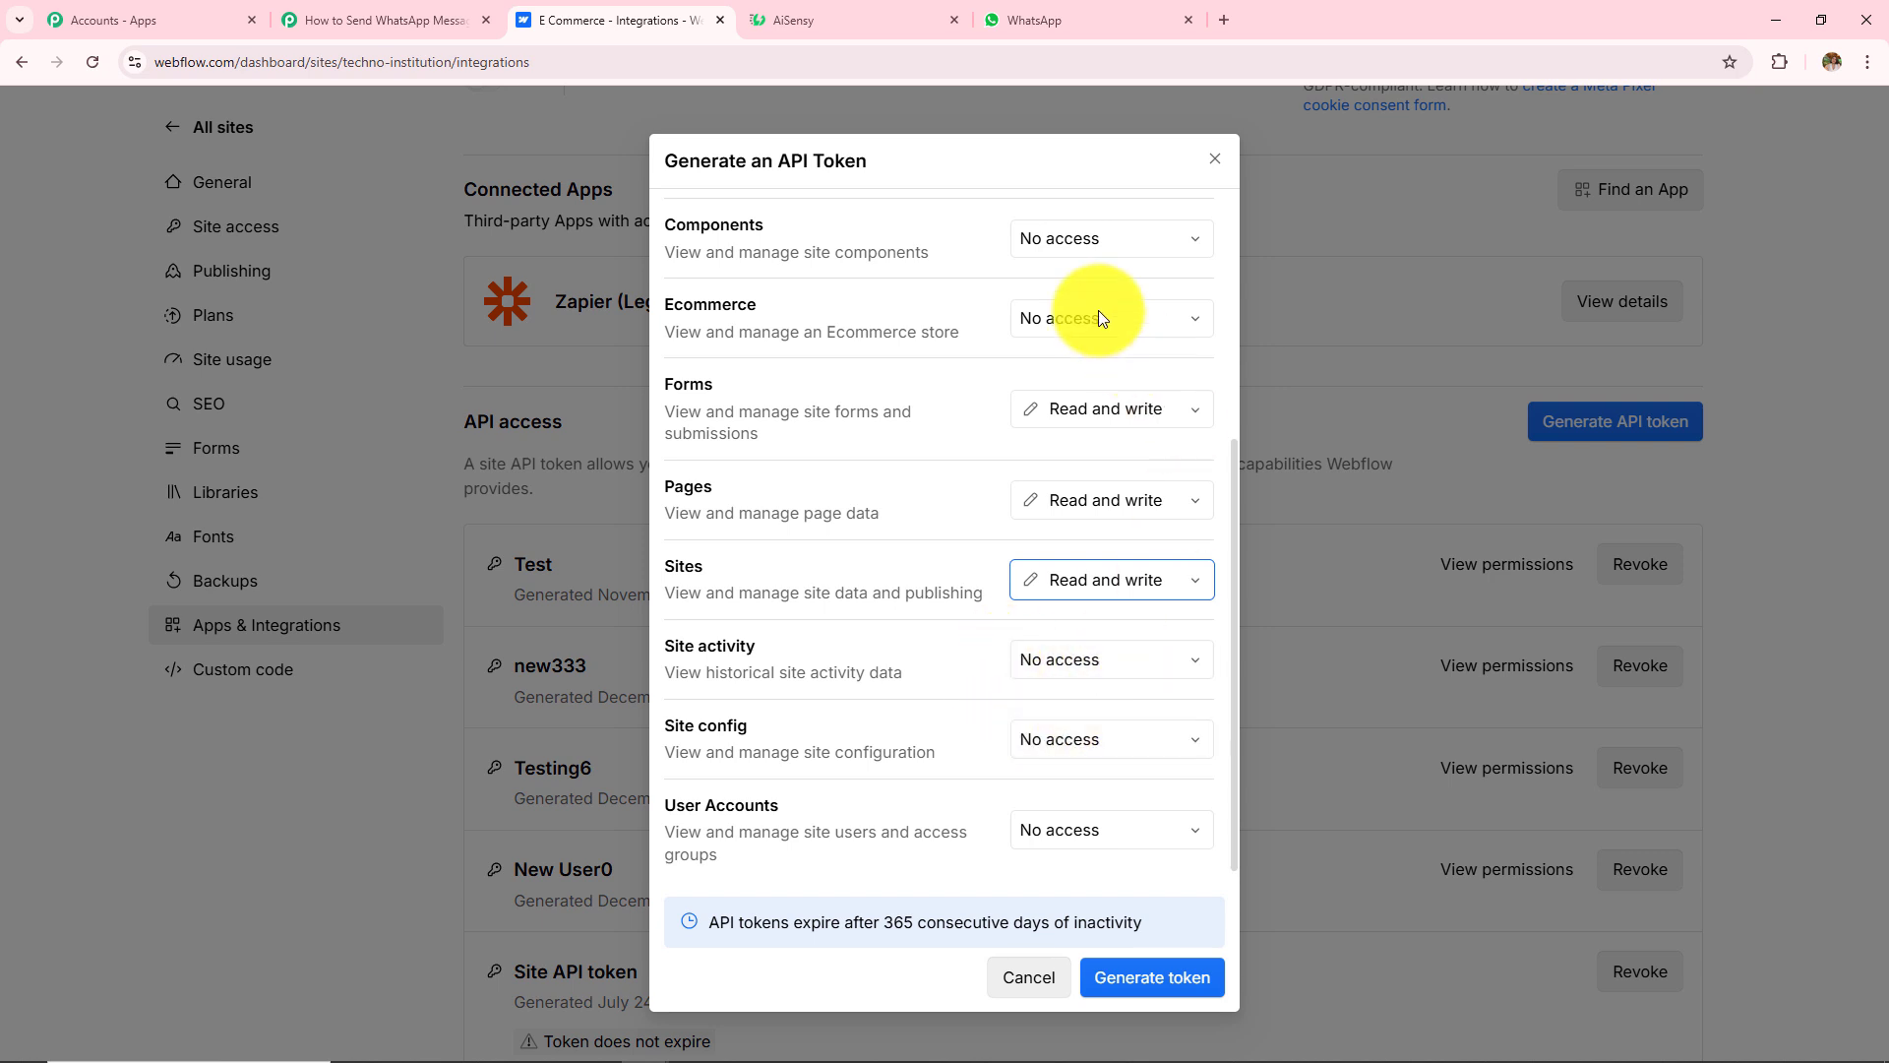
Step: Generate the token, copy it, close the dialog and return to the Pabbly workflow
scroll(1041, 594, down, 1)
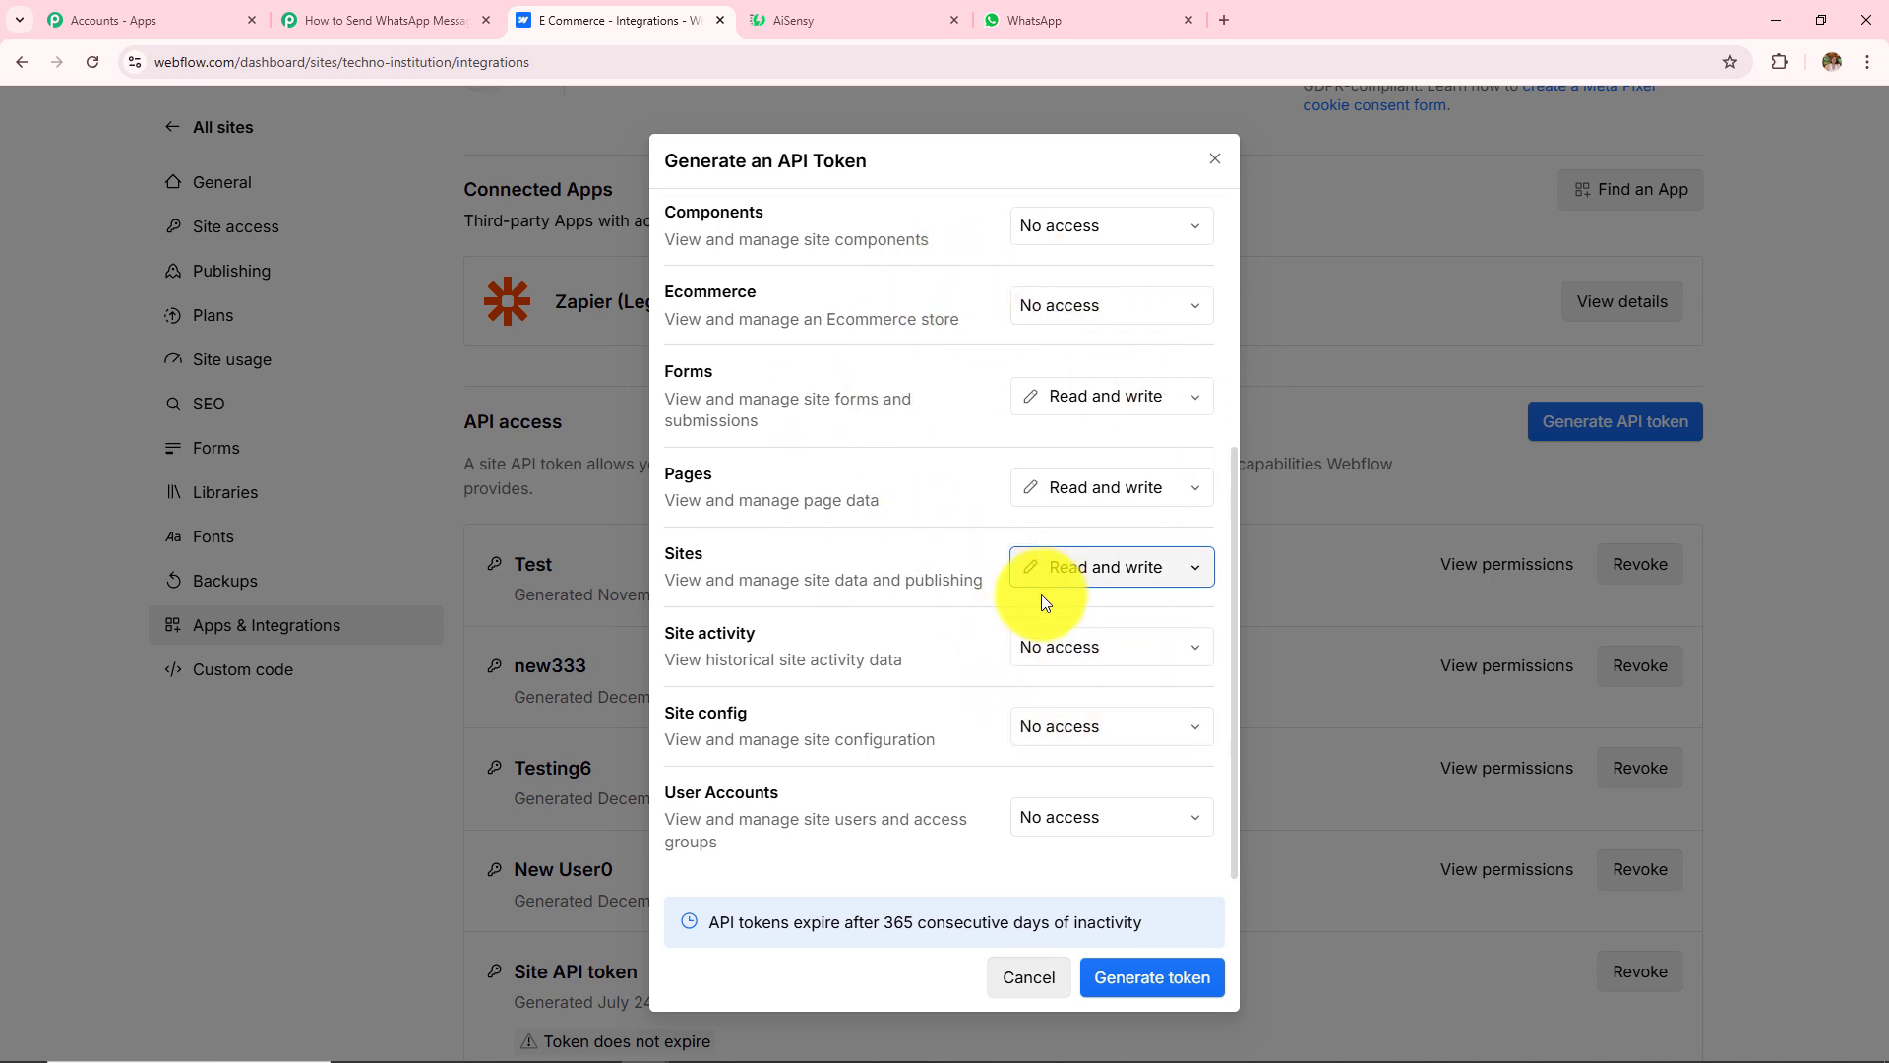
click(1142, 992)
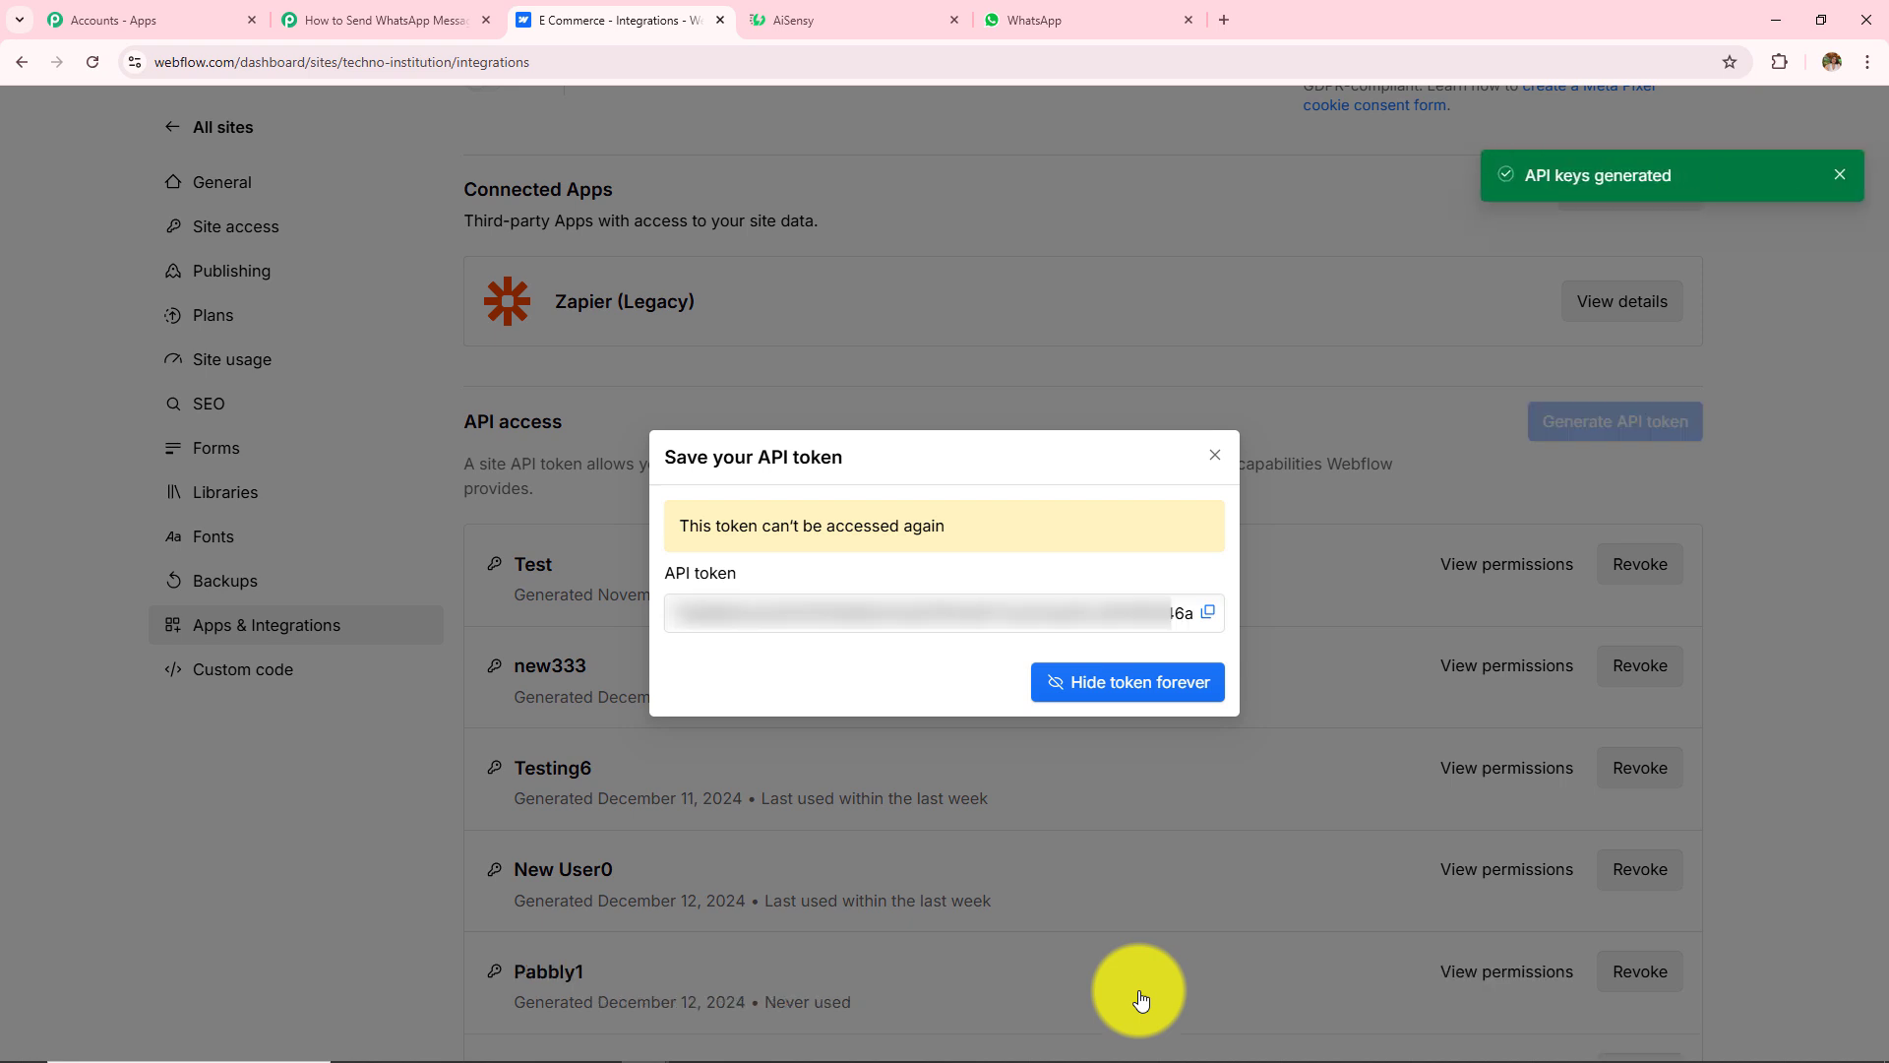
click(1209, 610)
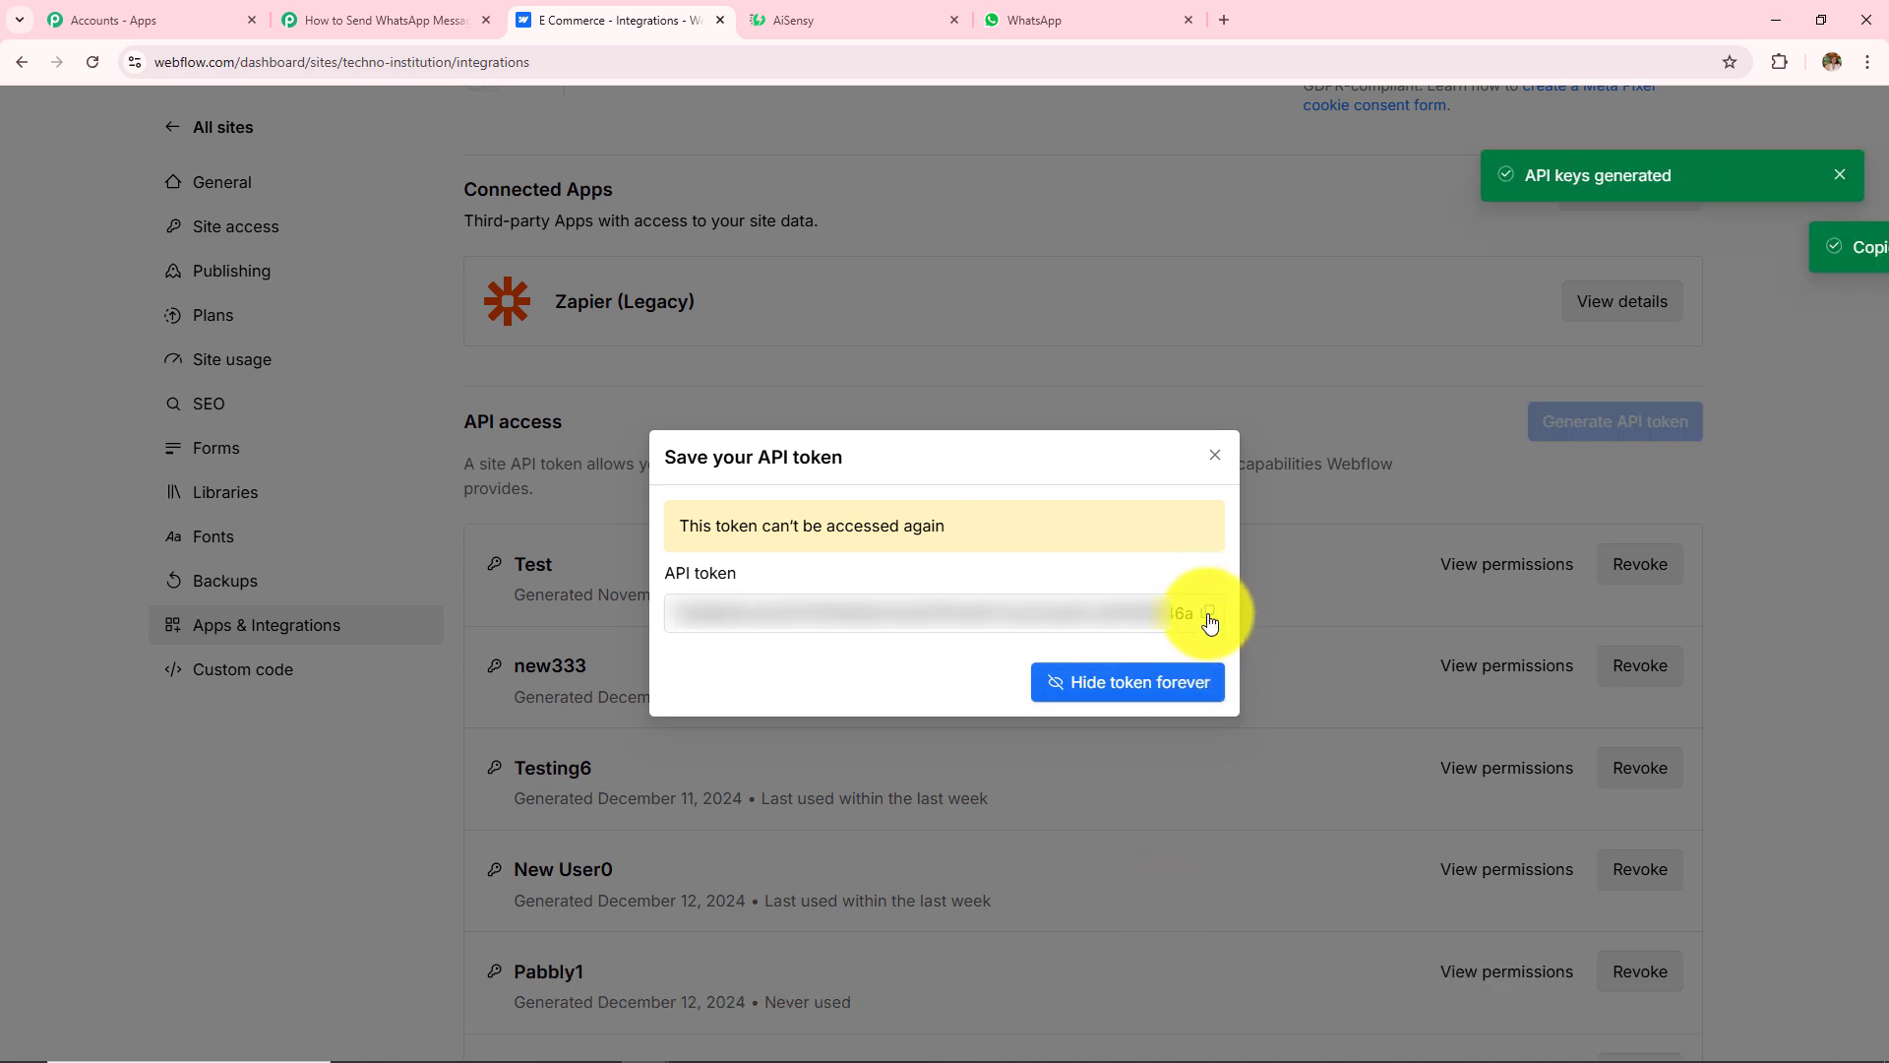
click(1217, 459)
click(433, 18)
Step: Paste the new API token into the Webflow V2 connection and save it
click(1032, 641)
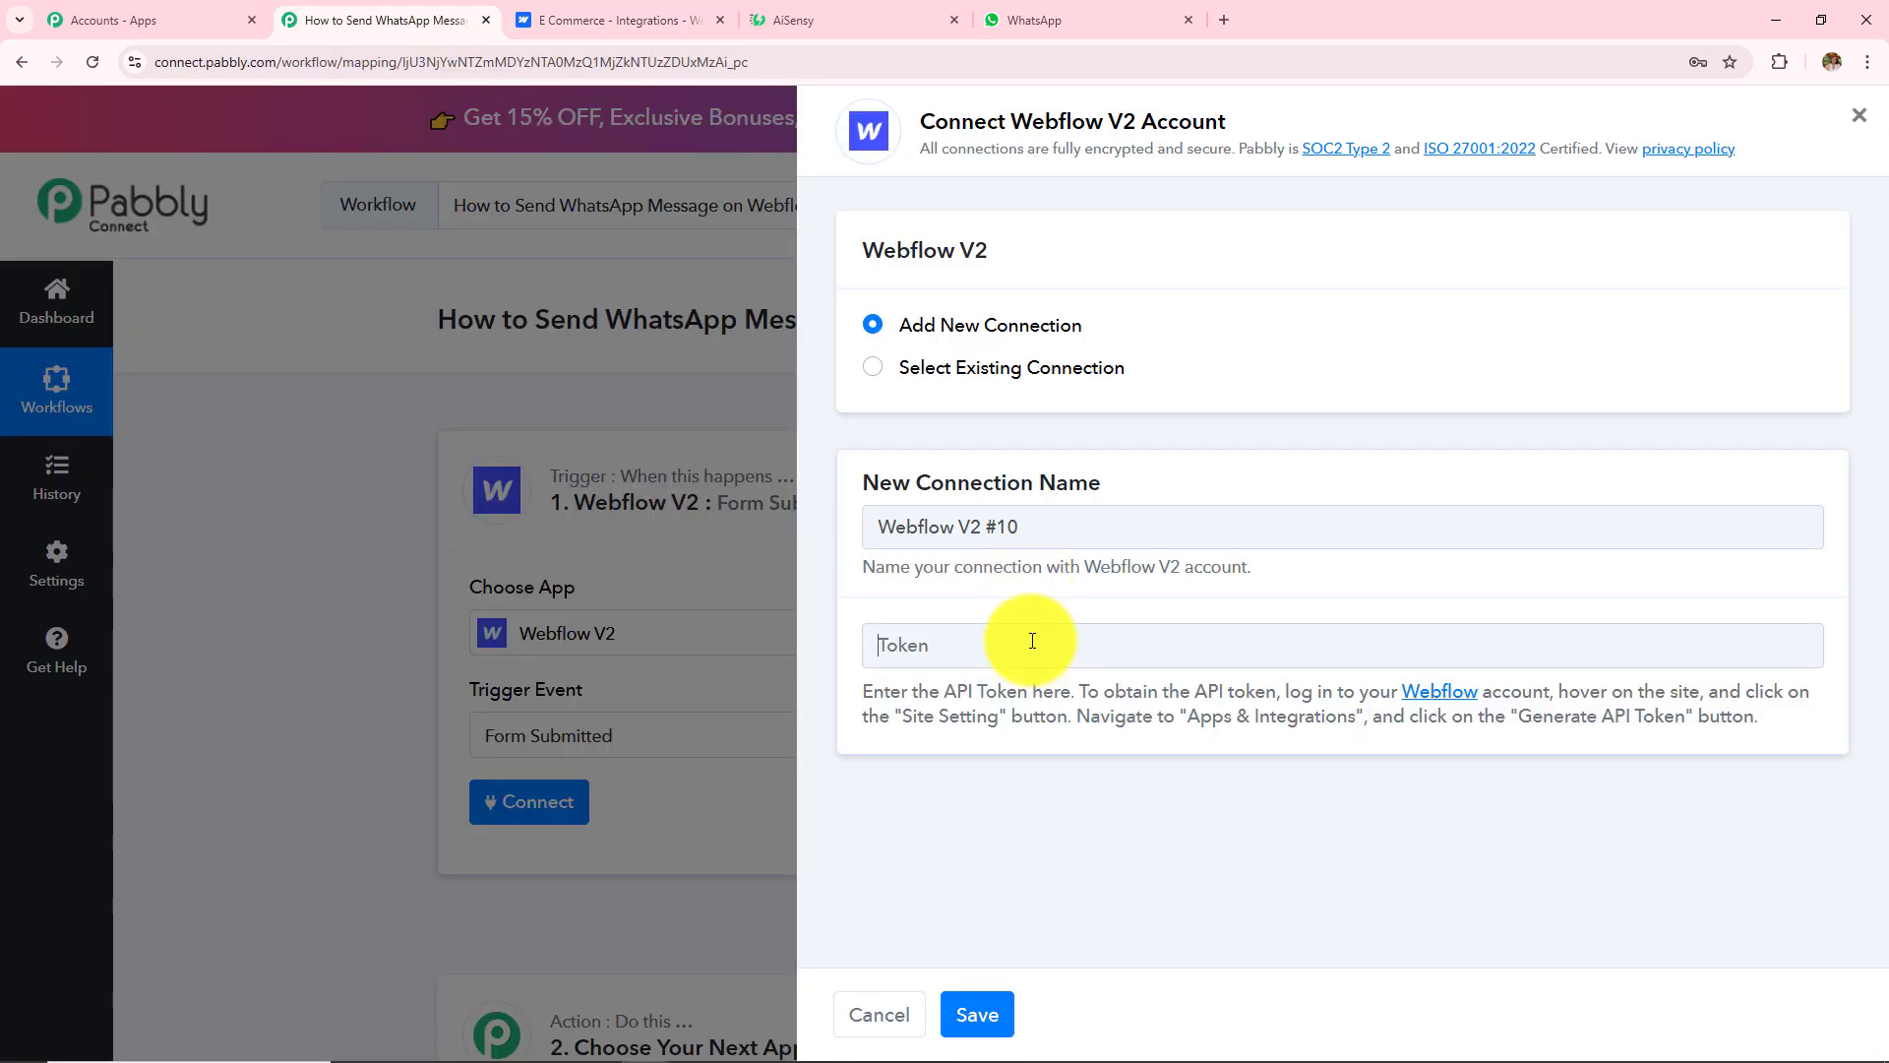
key(ctrl+v)
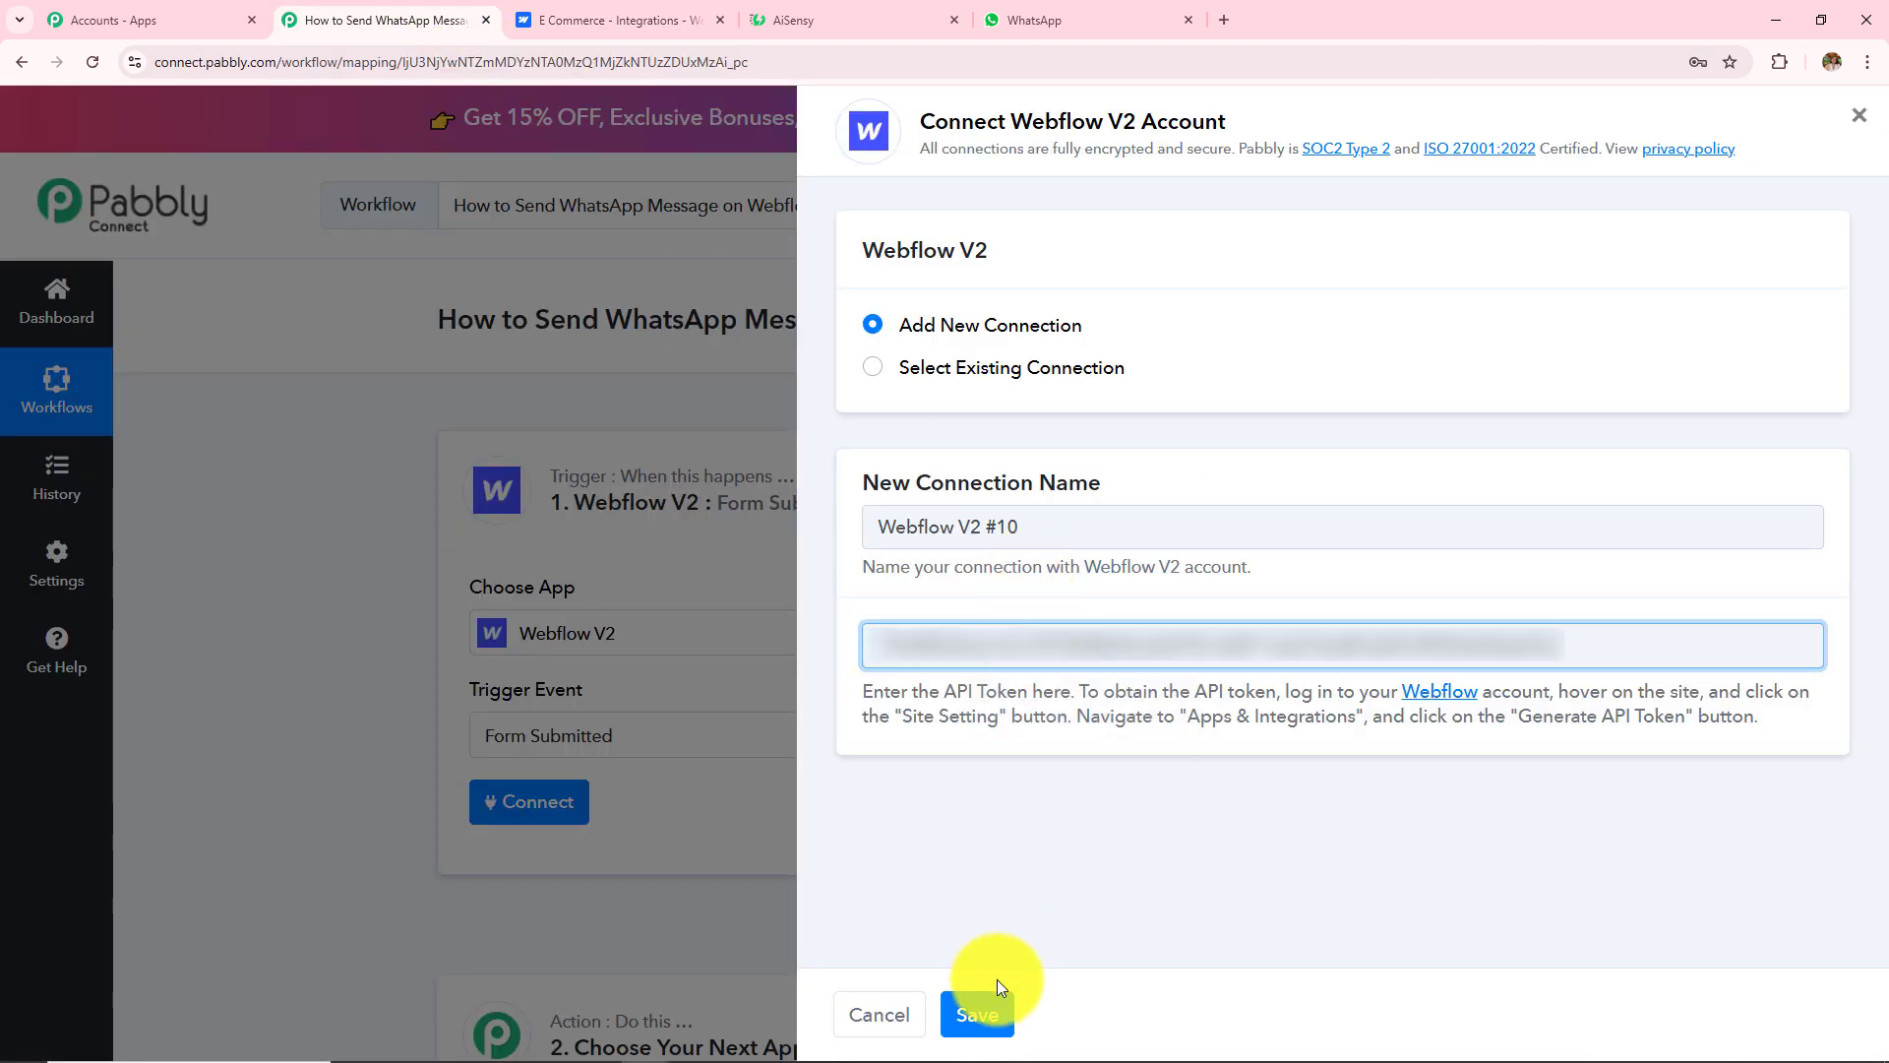
click(994, 1014)
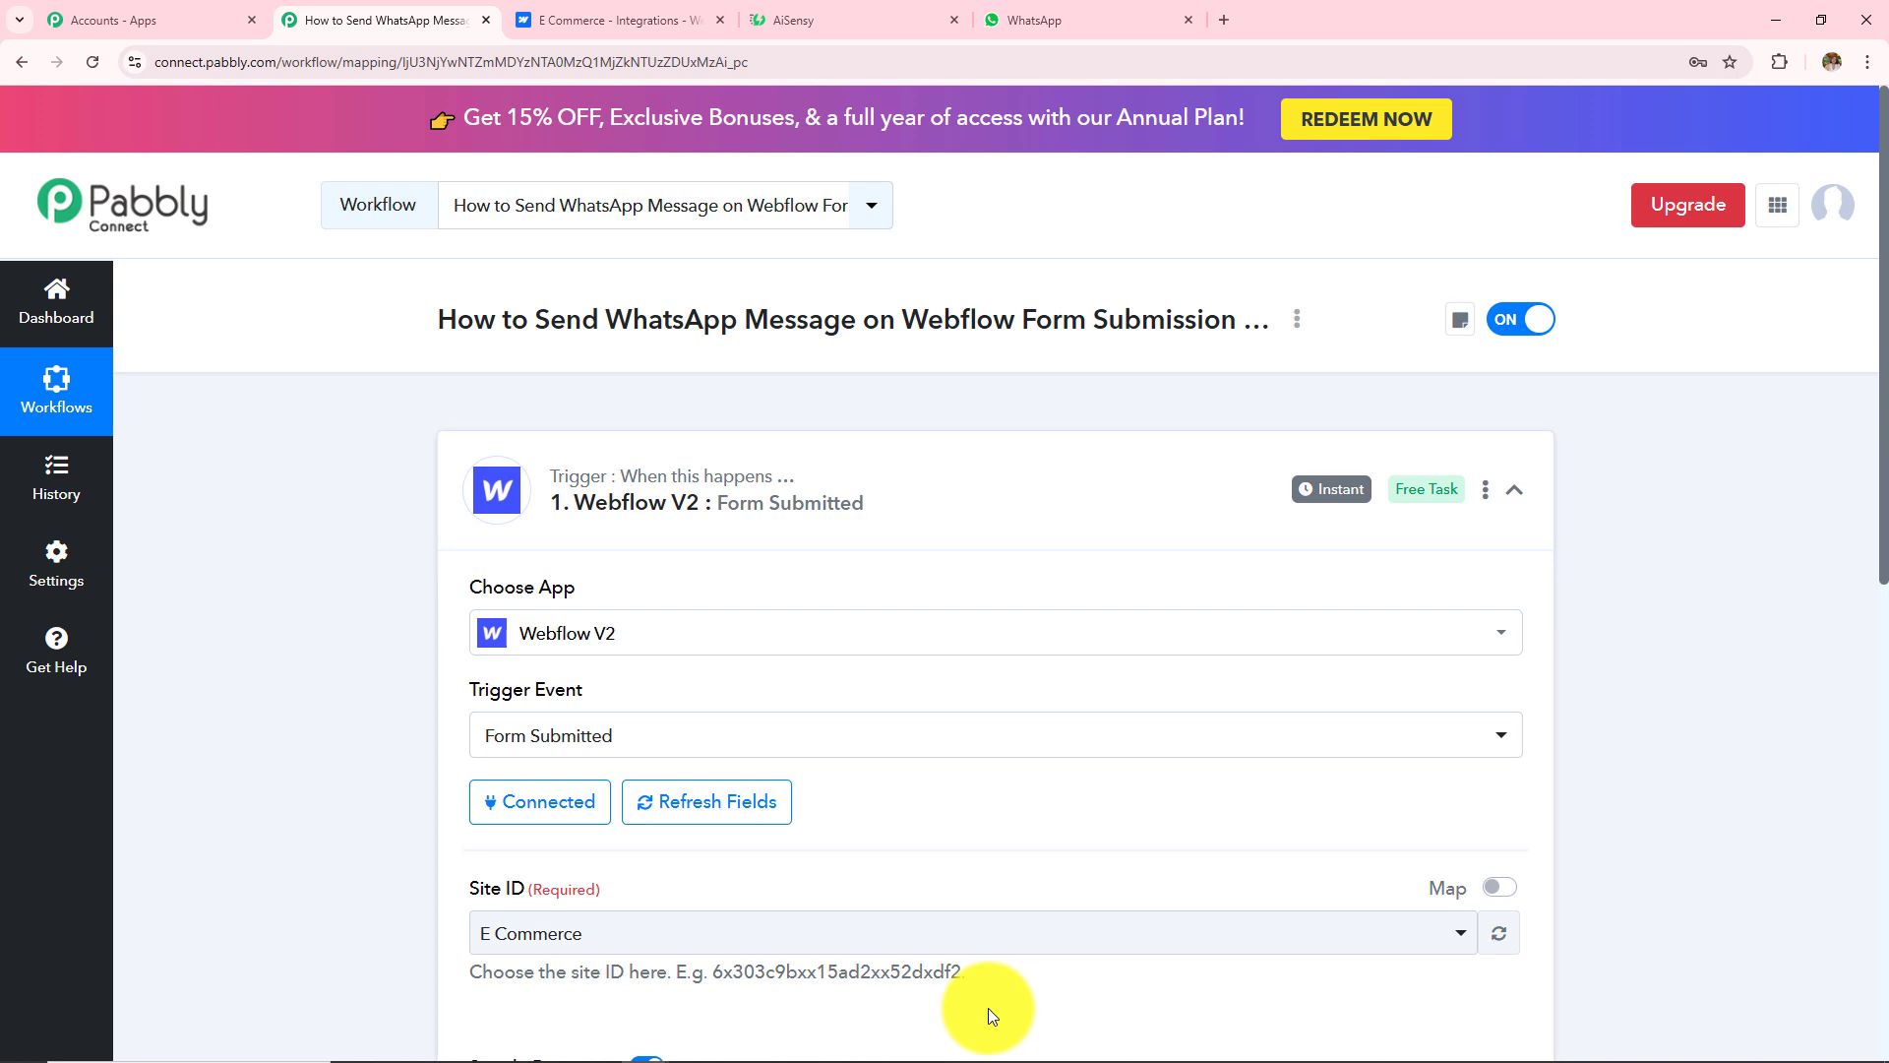
Step: Save the trigger with site ID E Commerce and send a test request to await a submission
scroll(921, 768, down, 2)
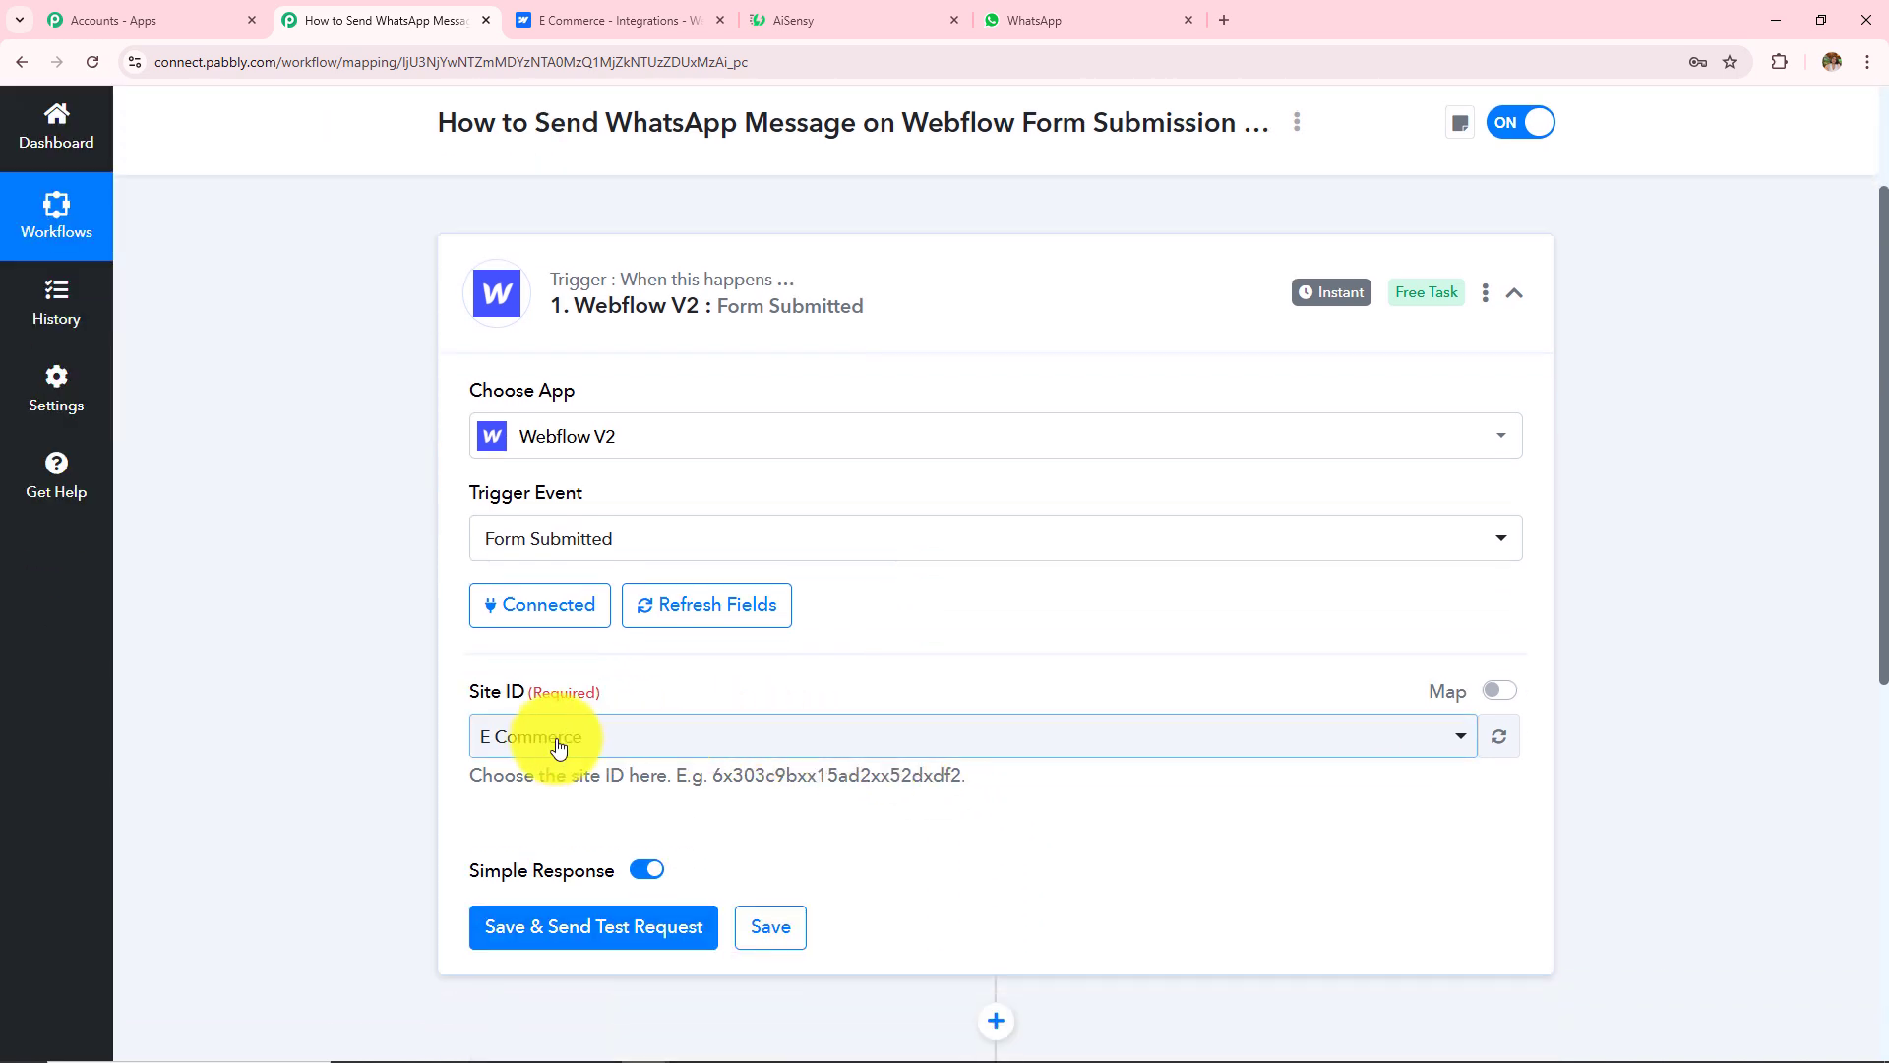
scroll(569, 750, down, 2)
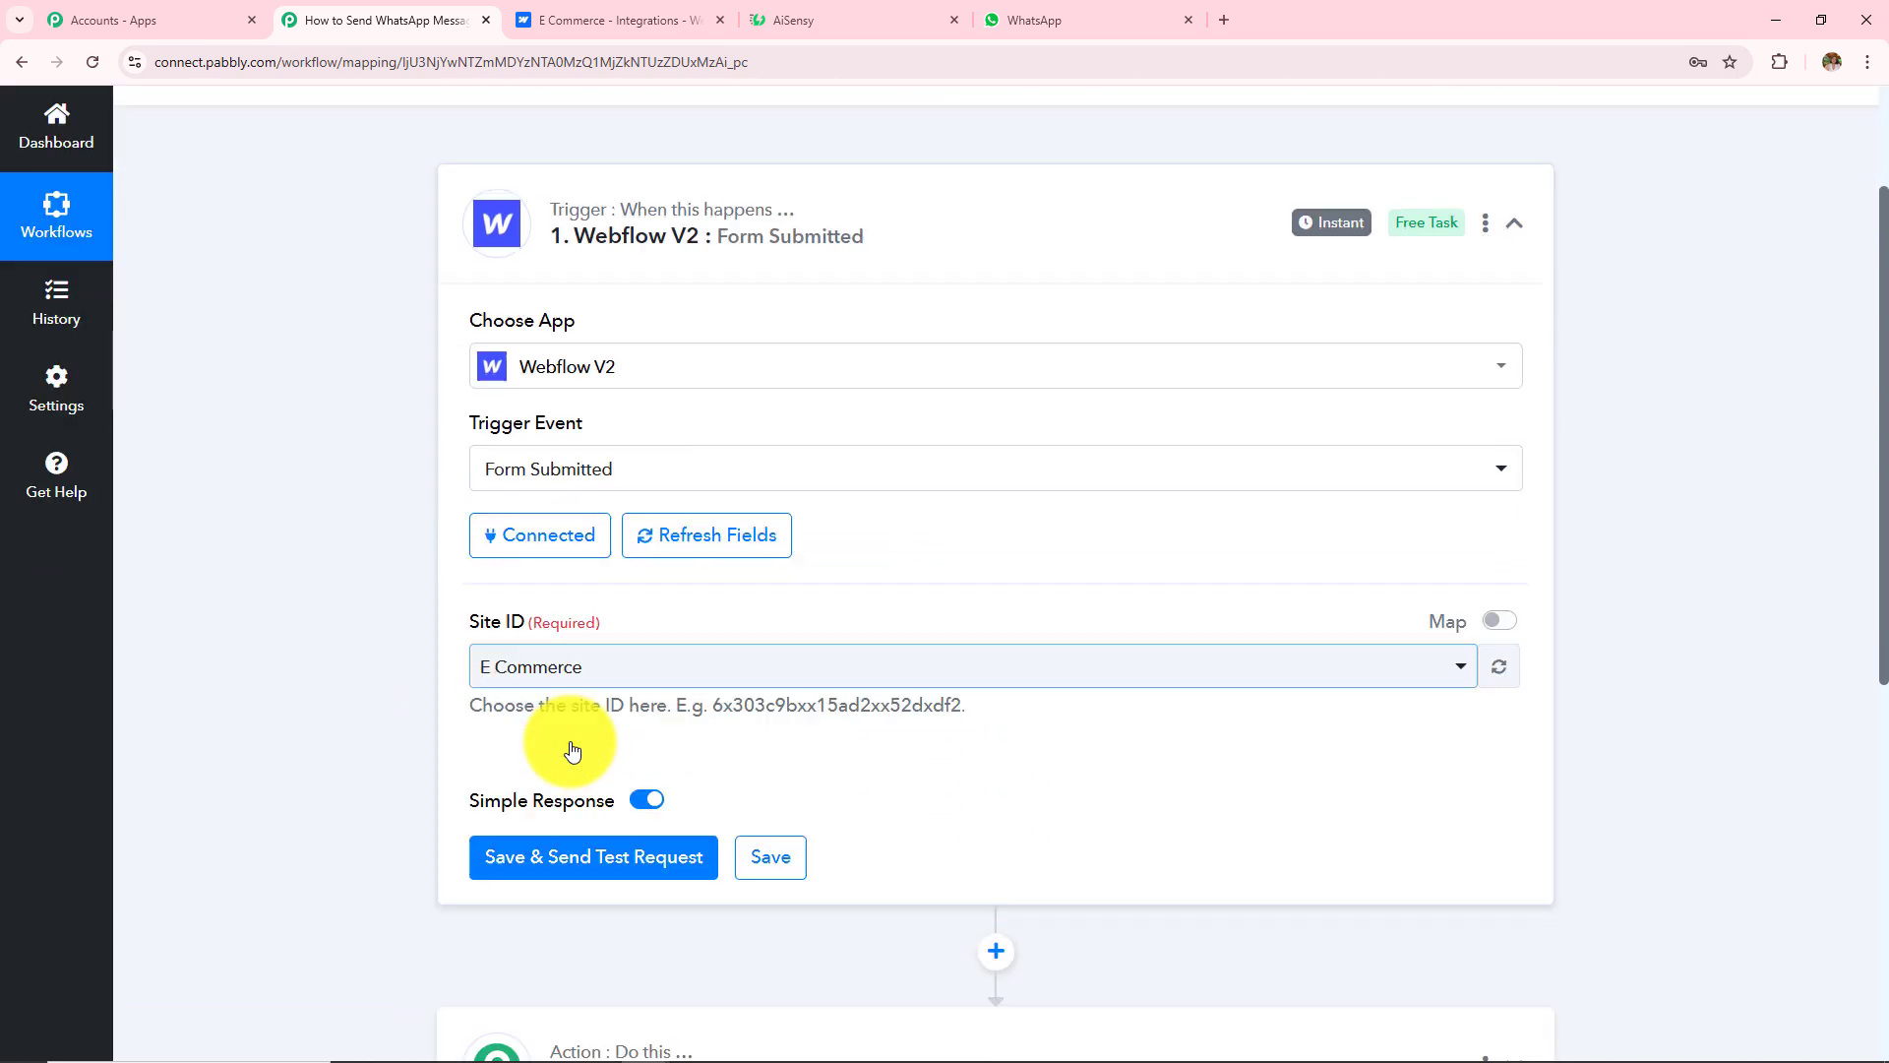
click(571, 751)
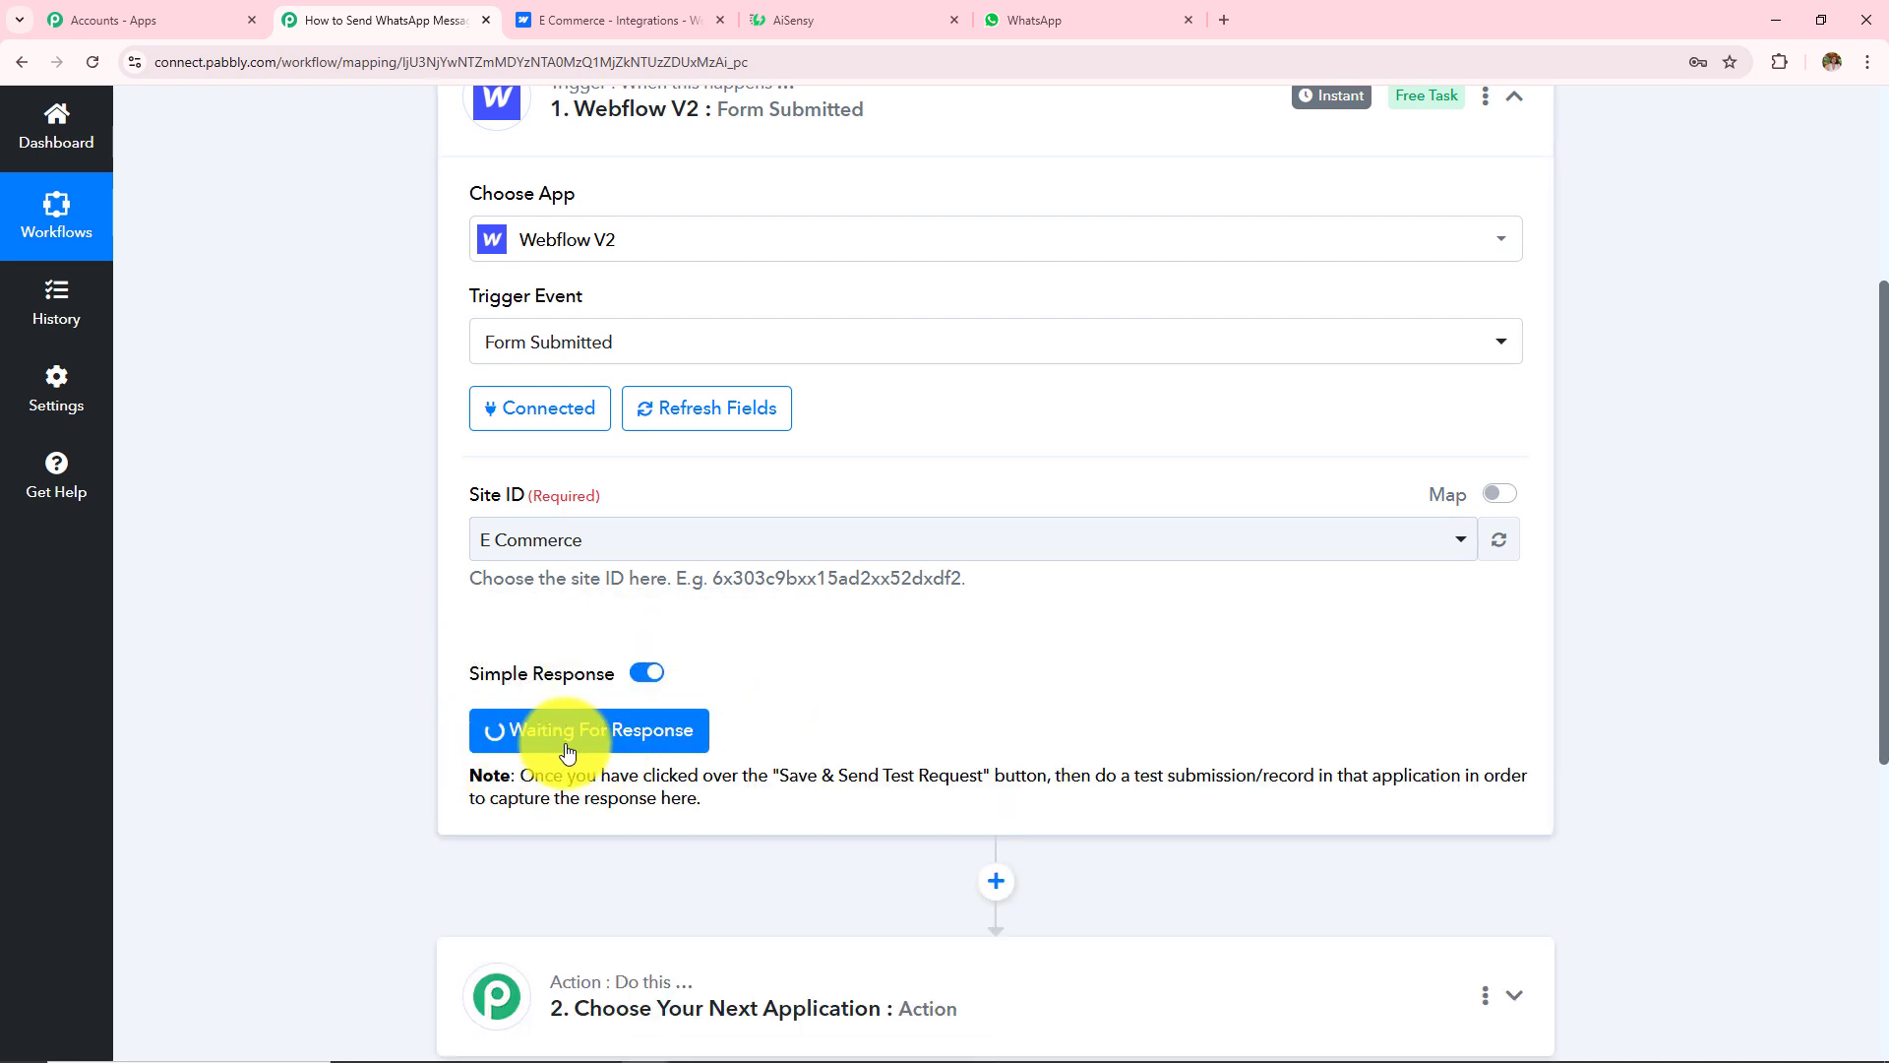
drag(518, 777, 740, 800)
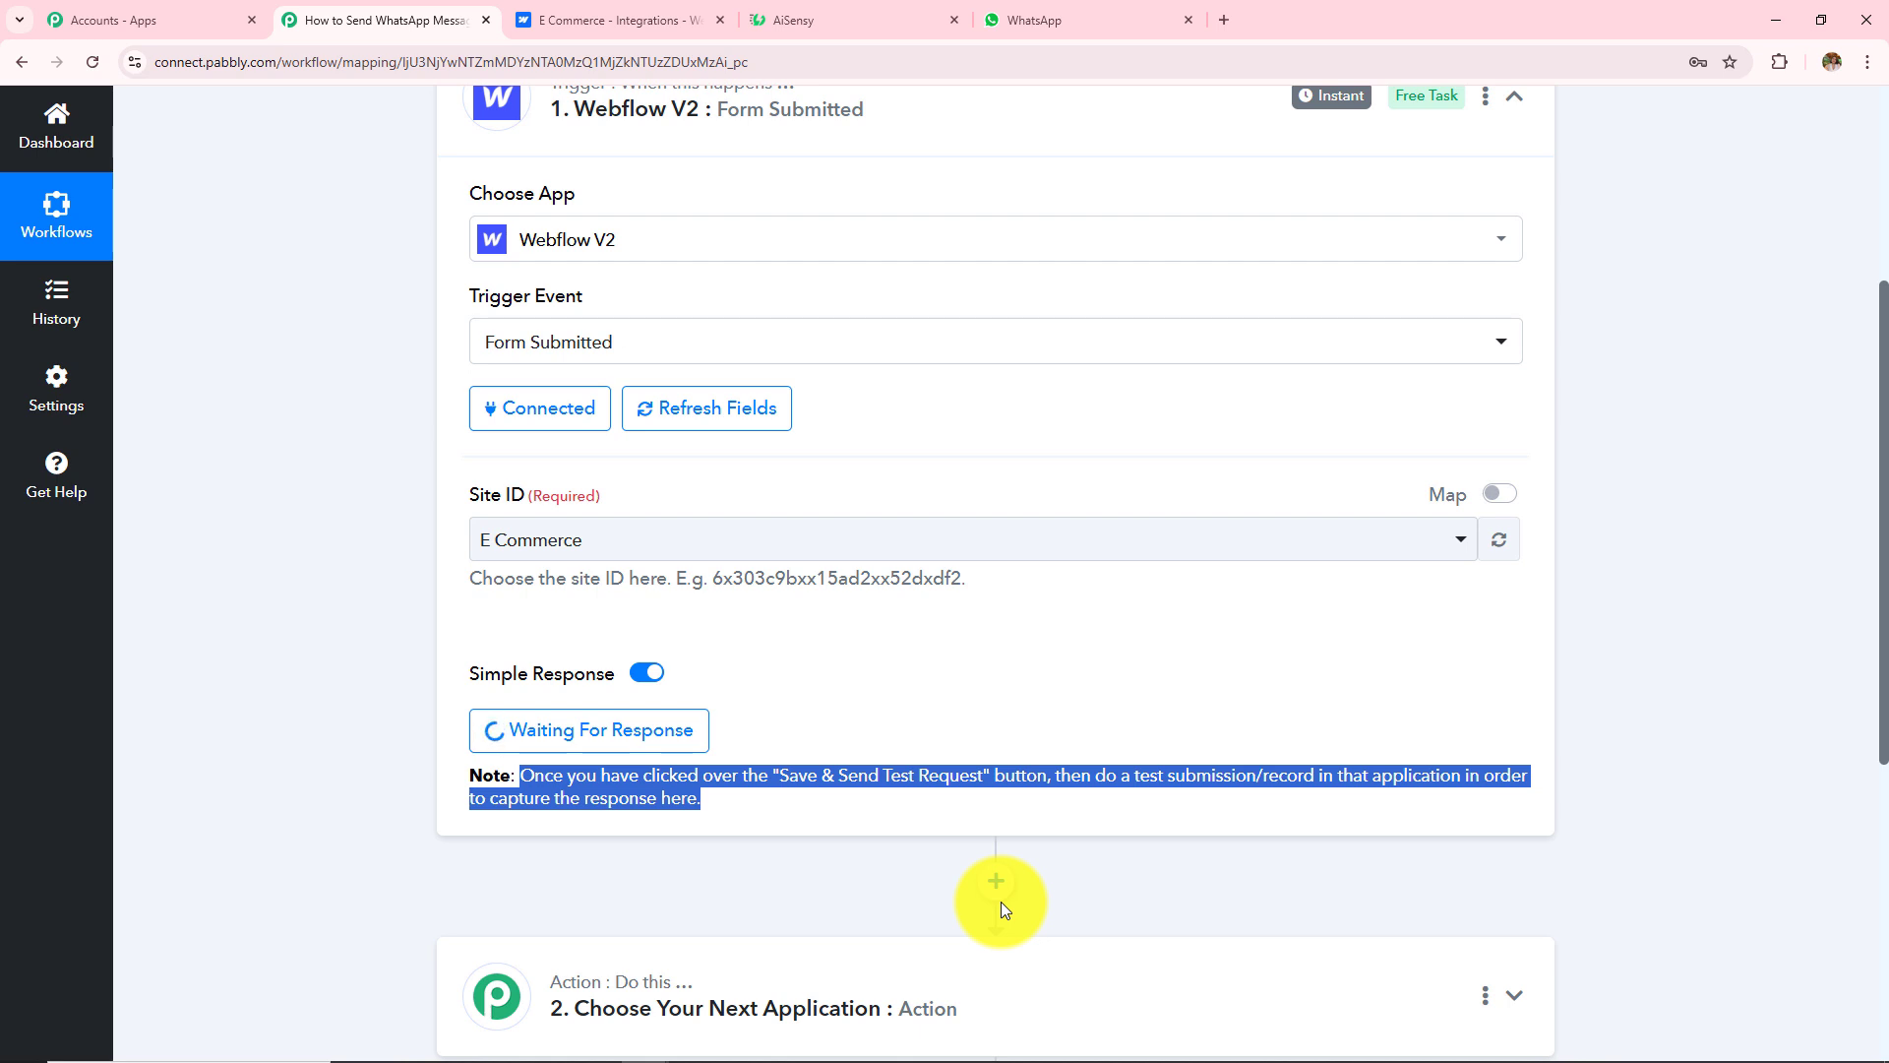
scroll(640, 767, up, 2)
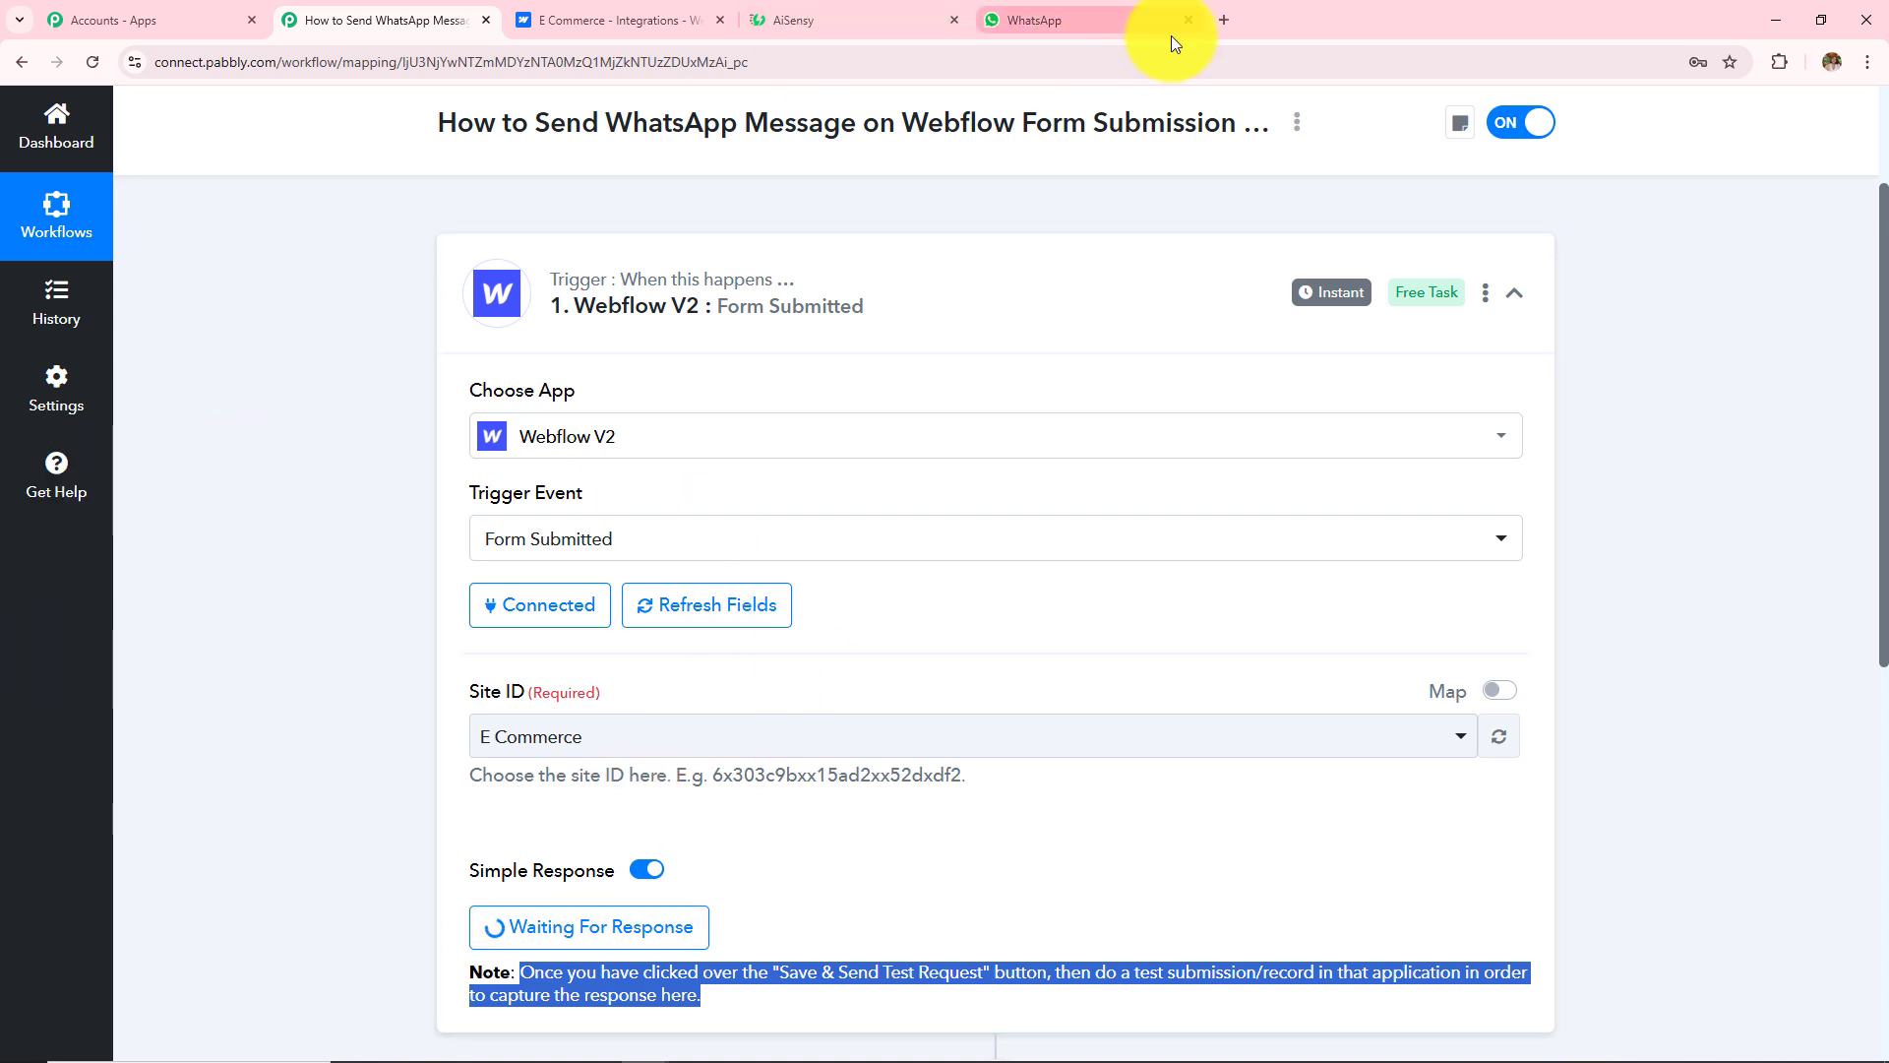
Step: Load the Webflow Hr form page in a new browser tab
click(1224, 18)
text(https://techno-institution.webflow.io/hr)
key(Return)
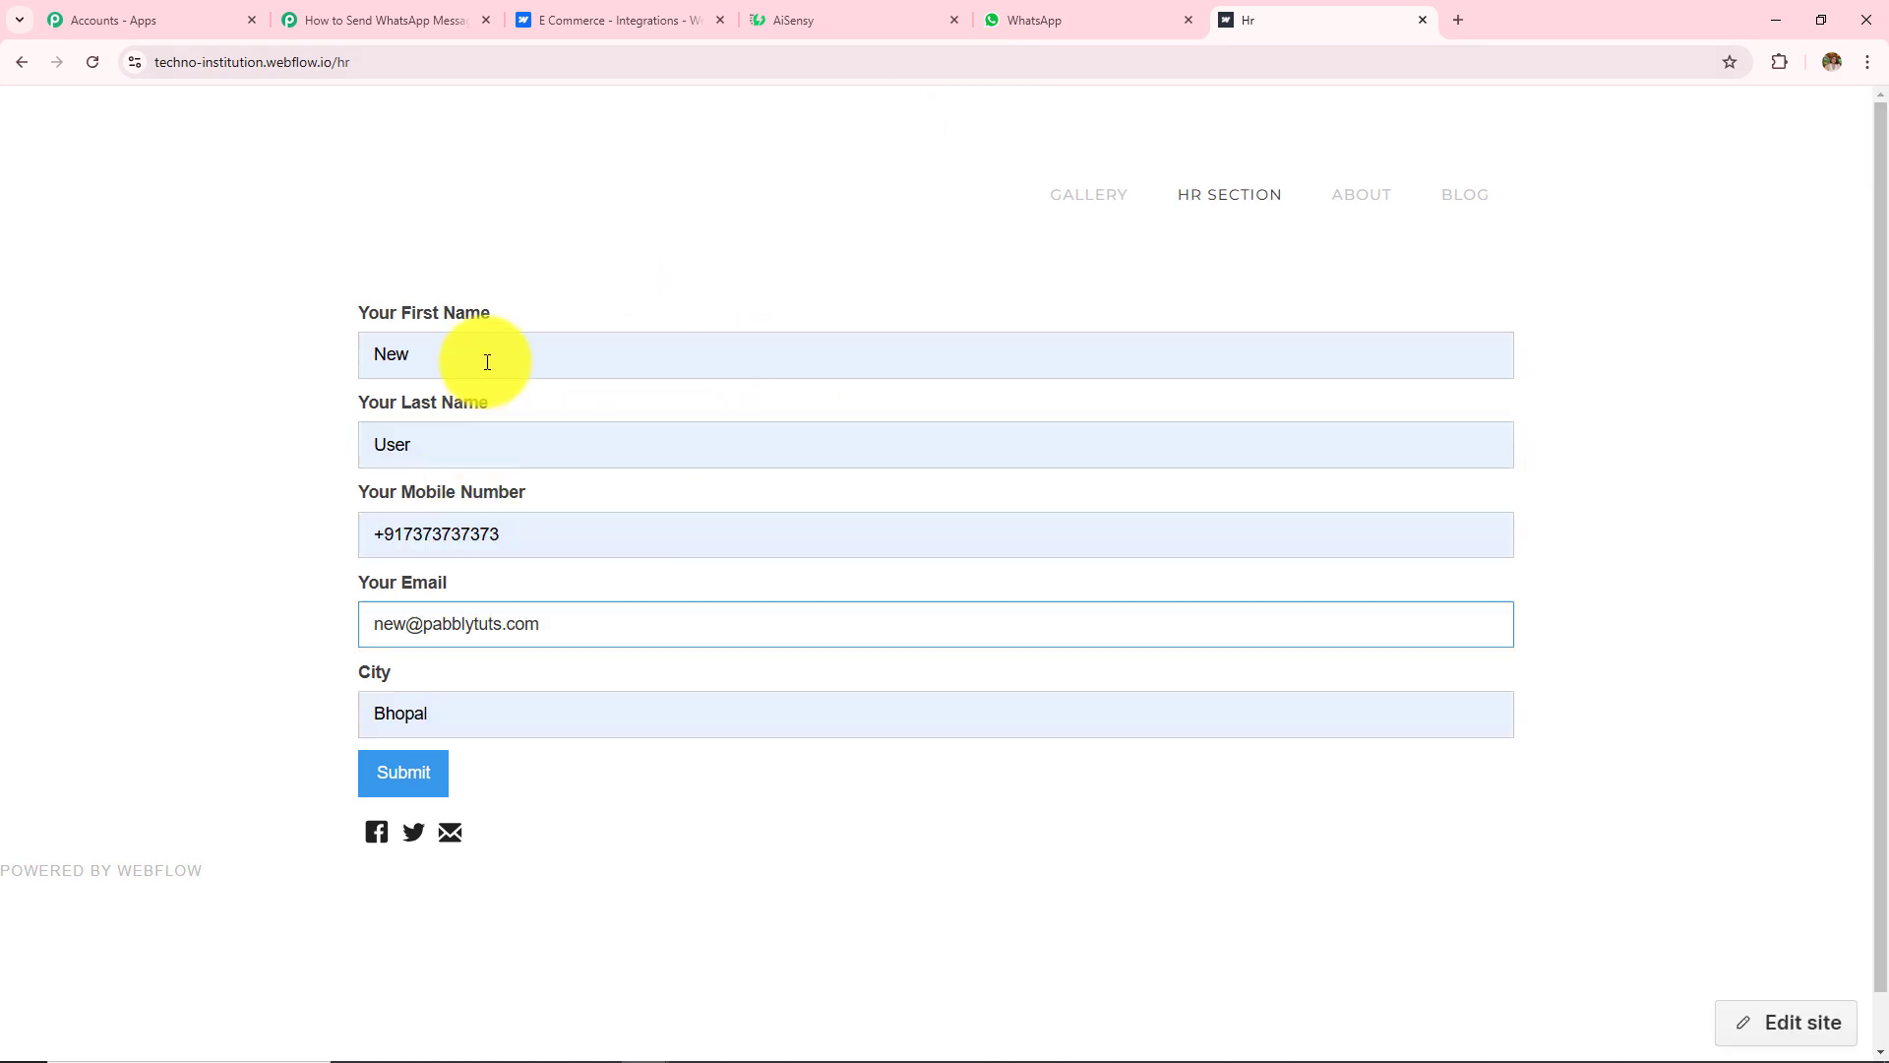
Step: Autofill the HR form with test details: first name New, last name User, mobile, email and city Bhopal
click(487, 362)
drag(487, 362, 92, 398)
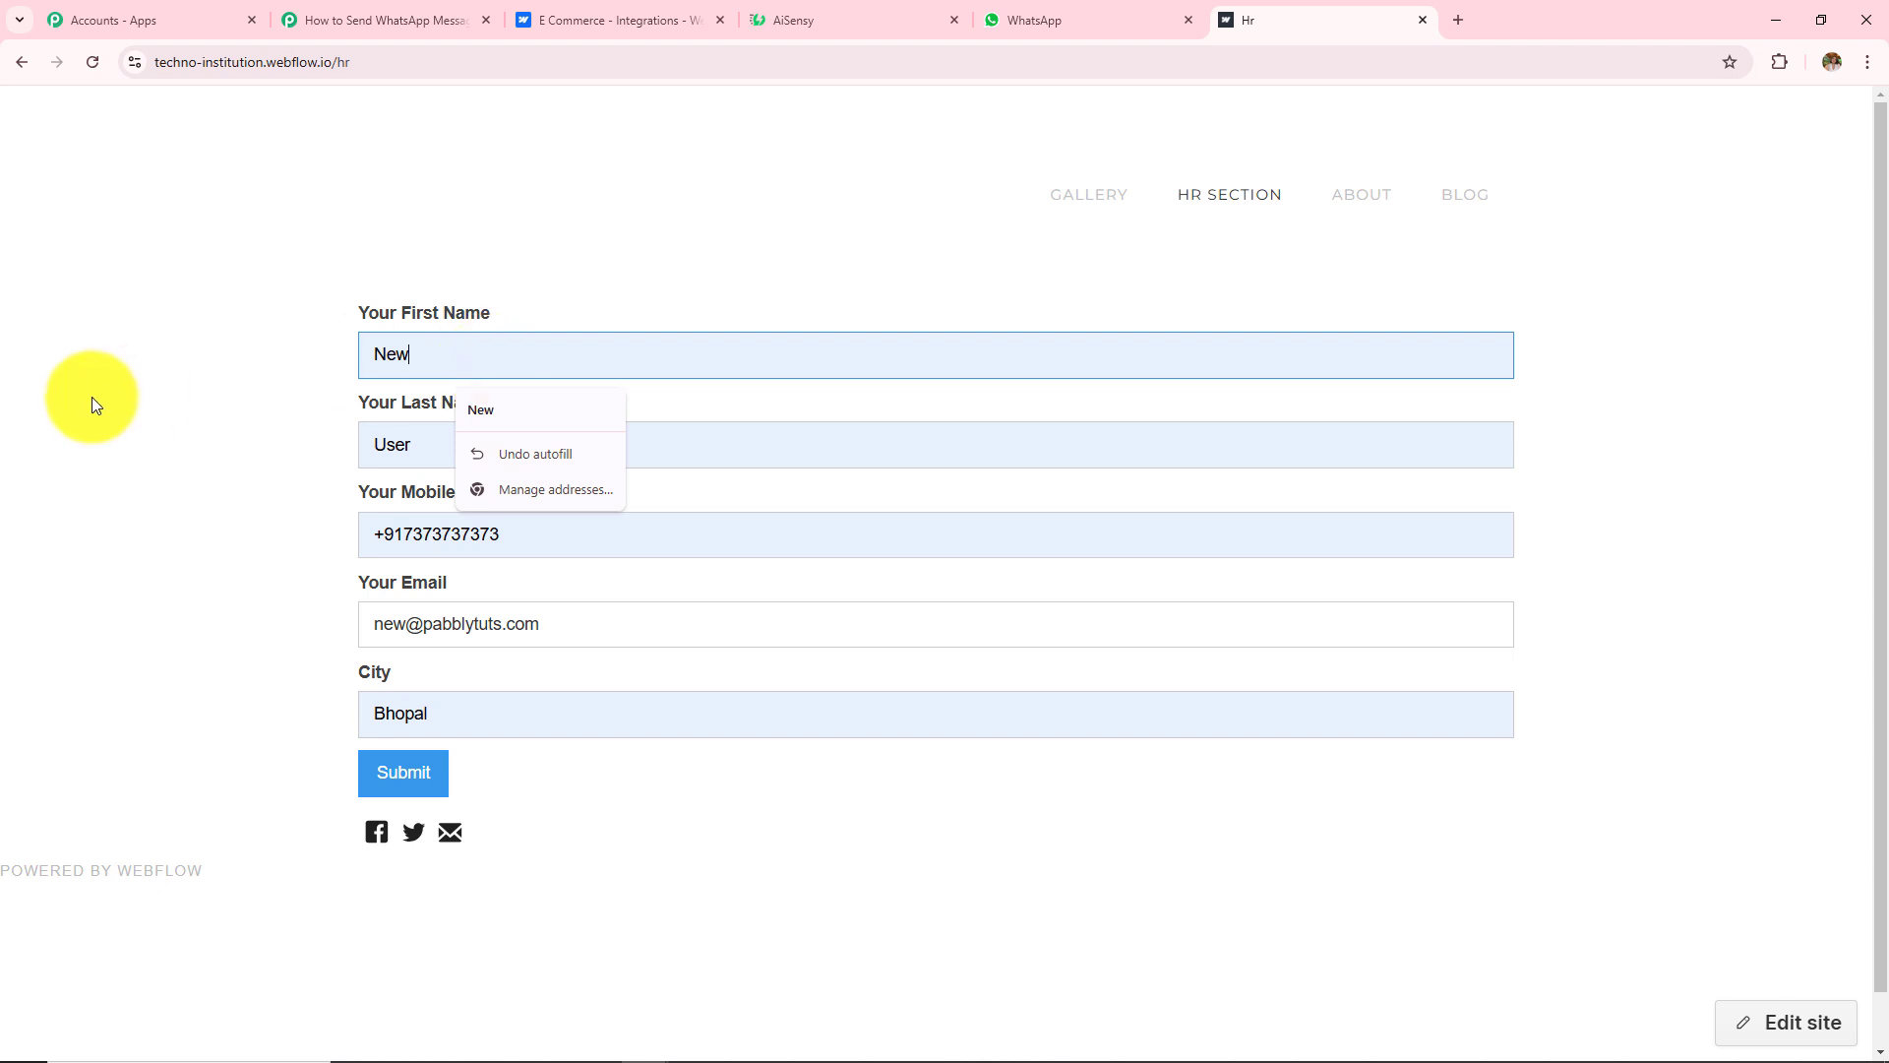
double_click(420, 447)
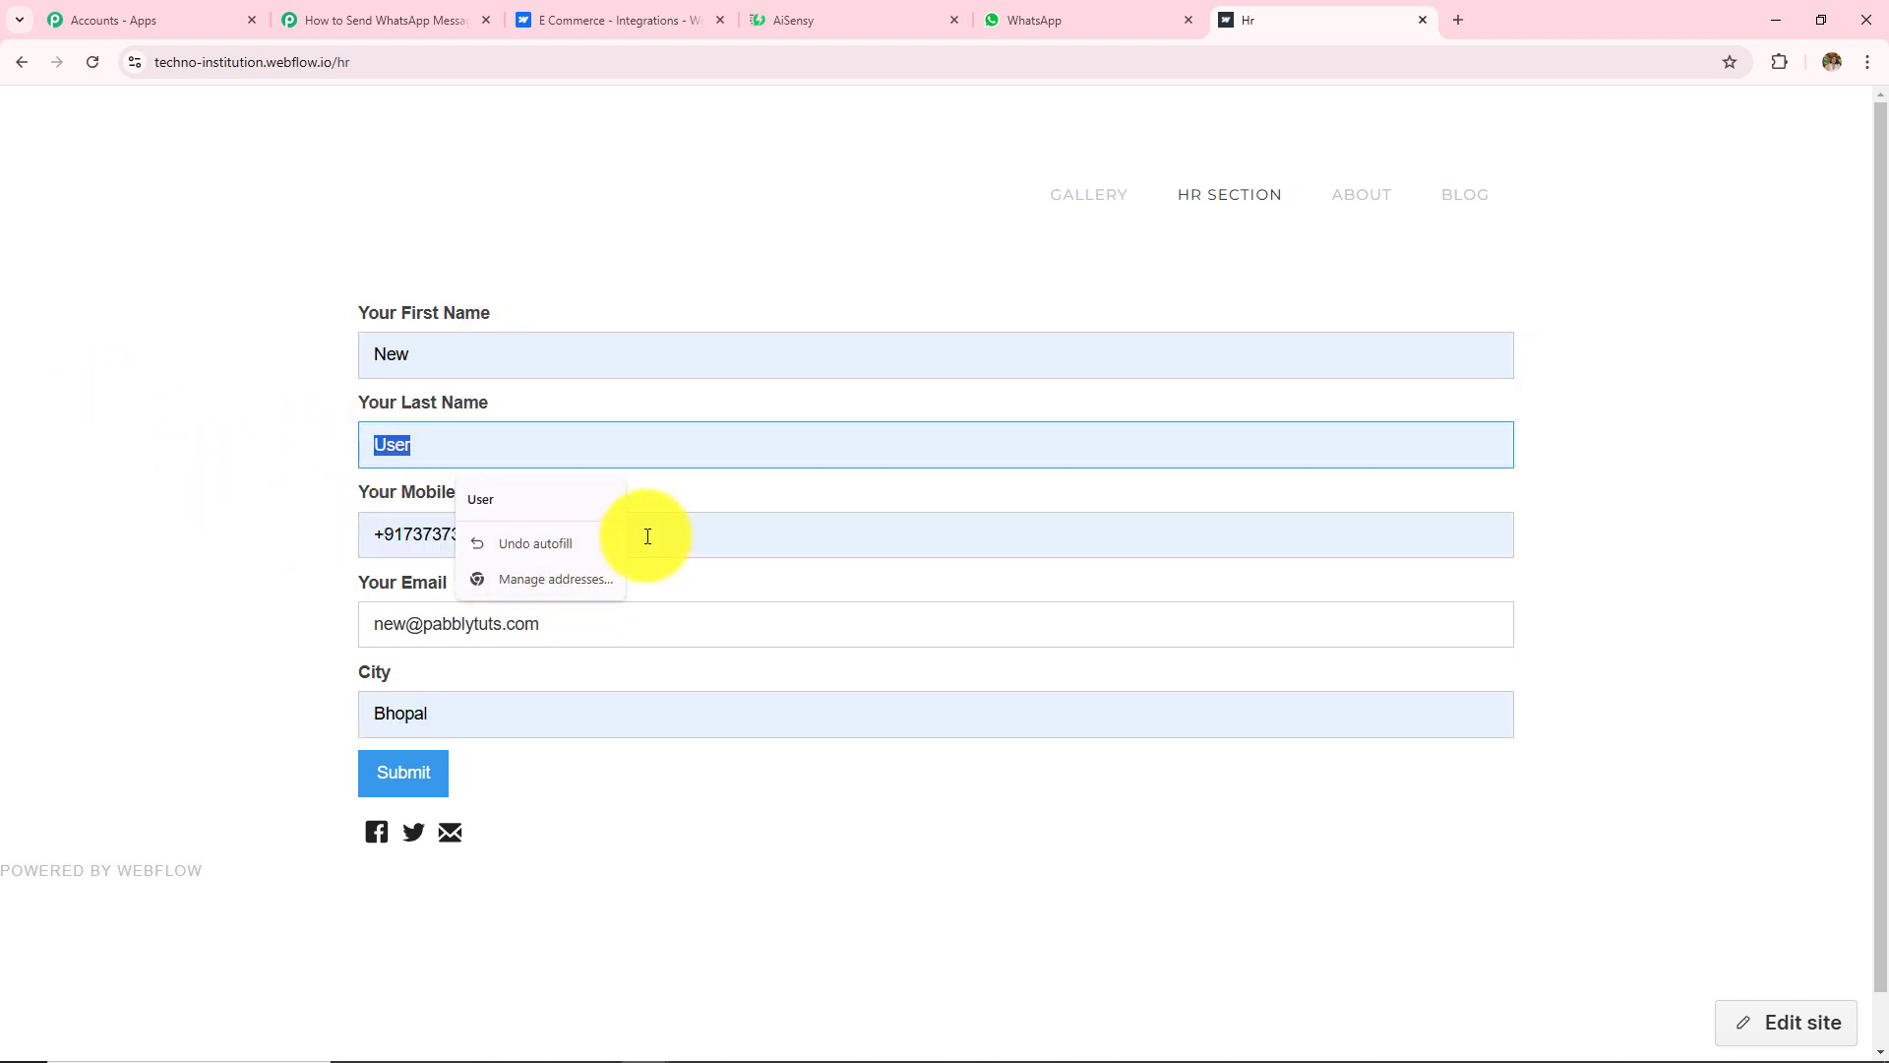
click(595, 535)
drag(594, 534, 76, 581)
click(643, 626)
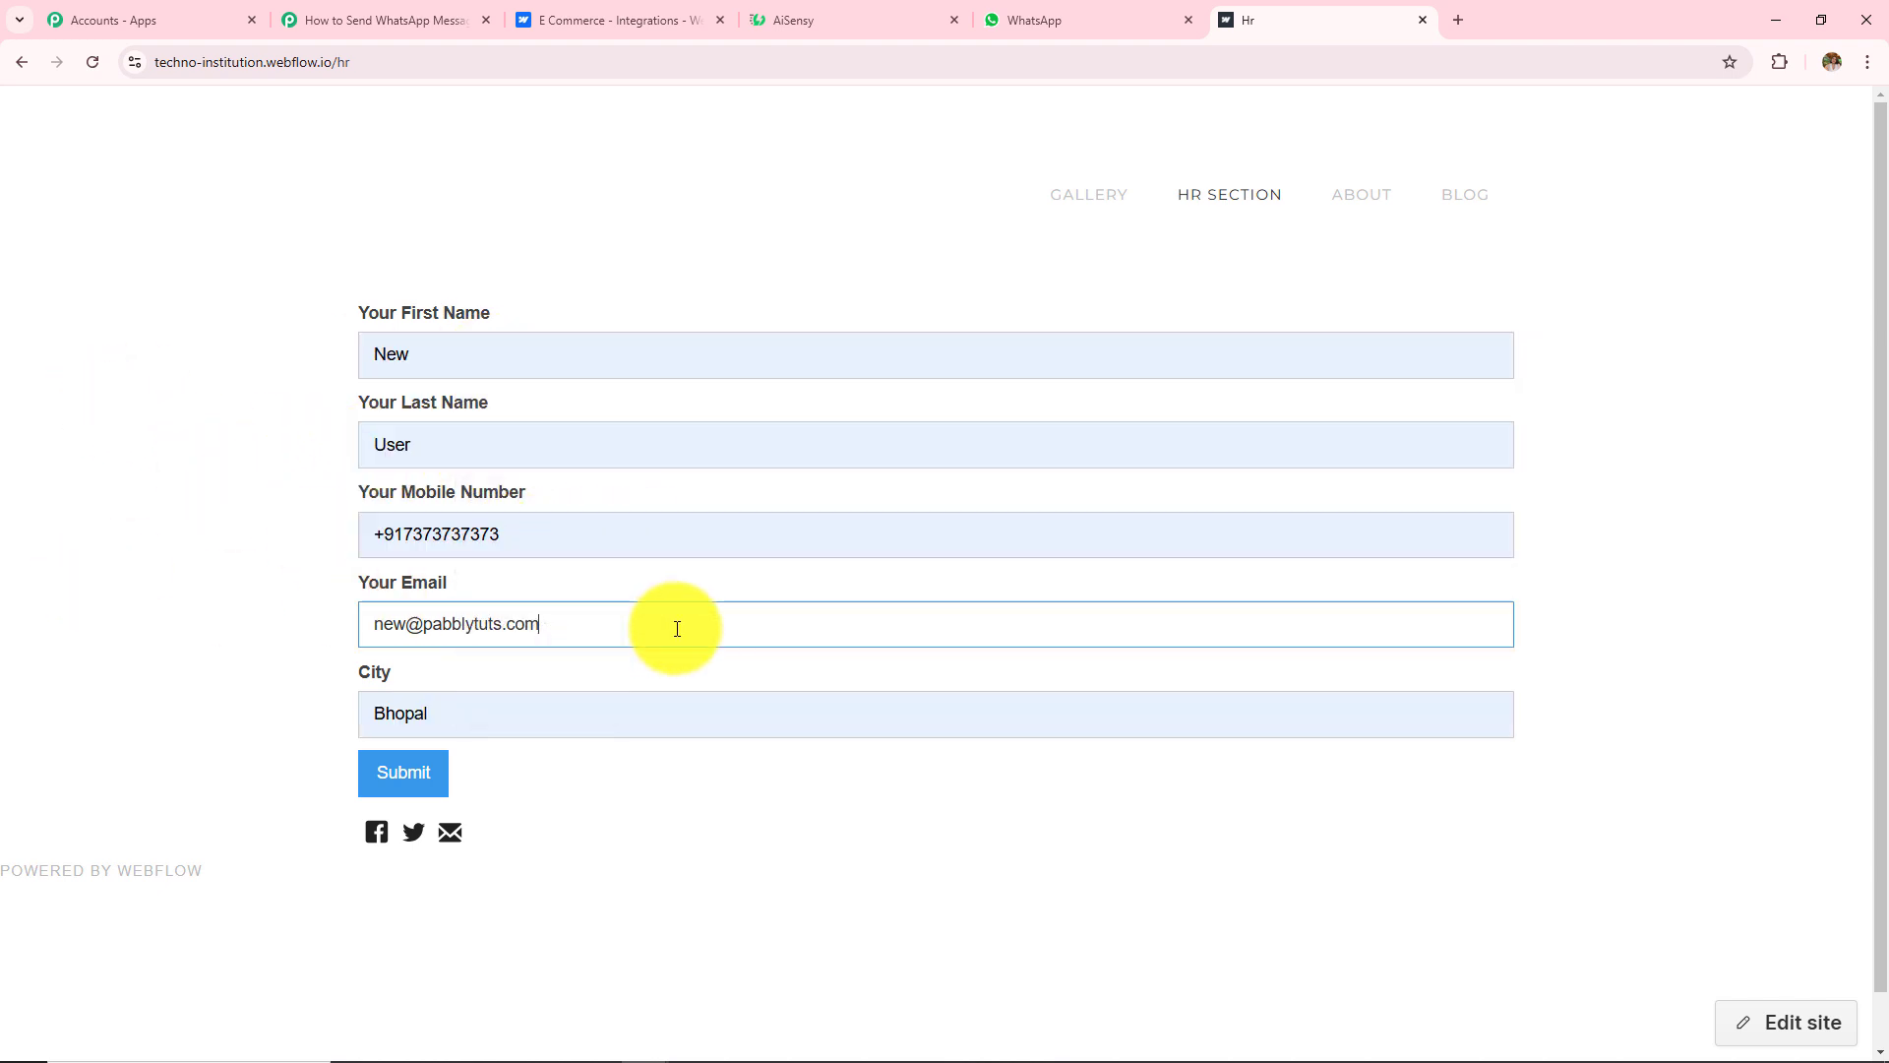
drag(675, 629, 245, 654)
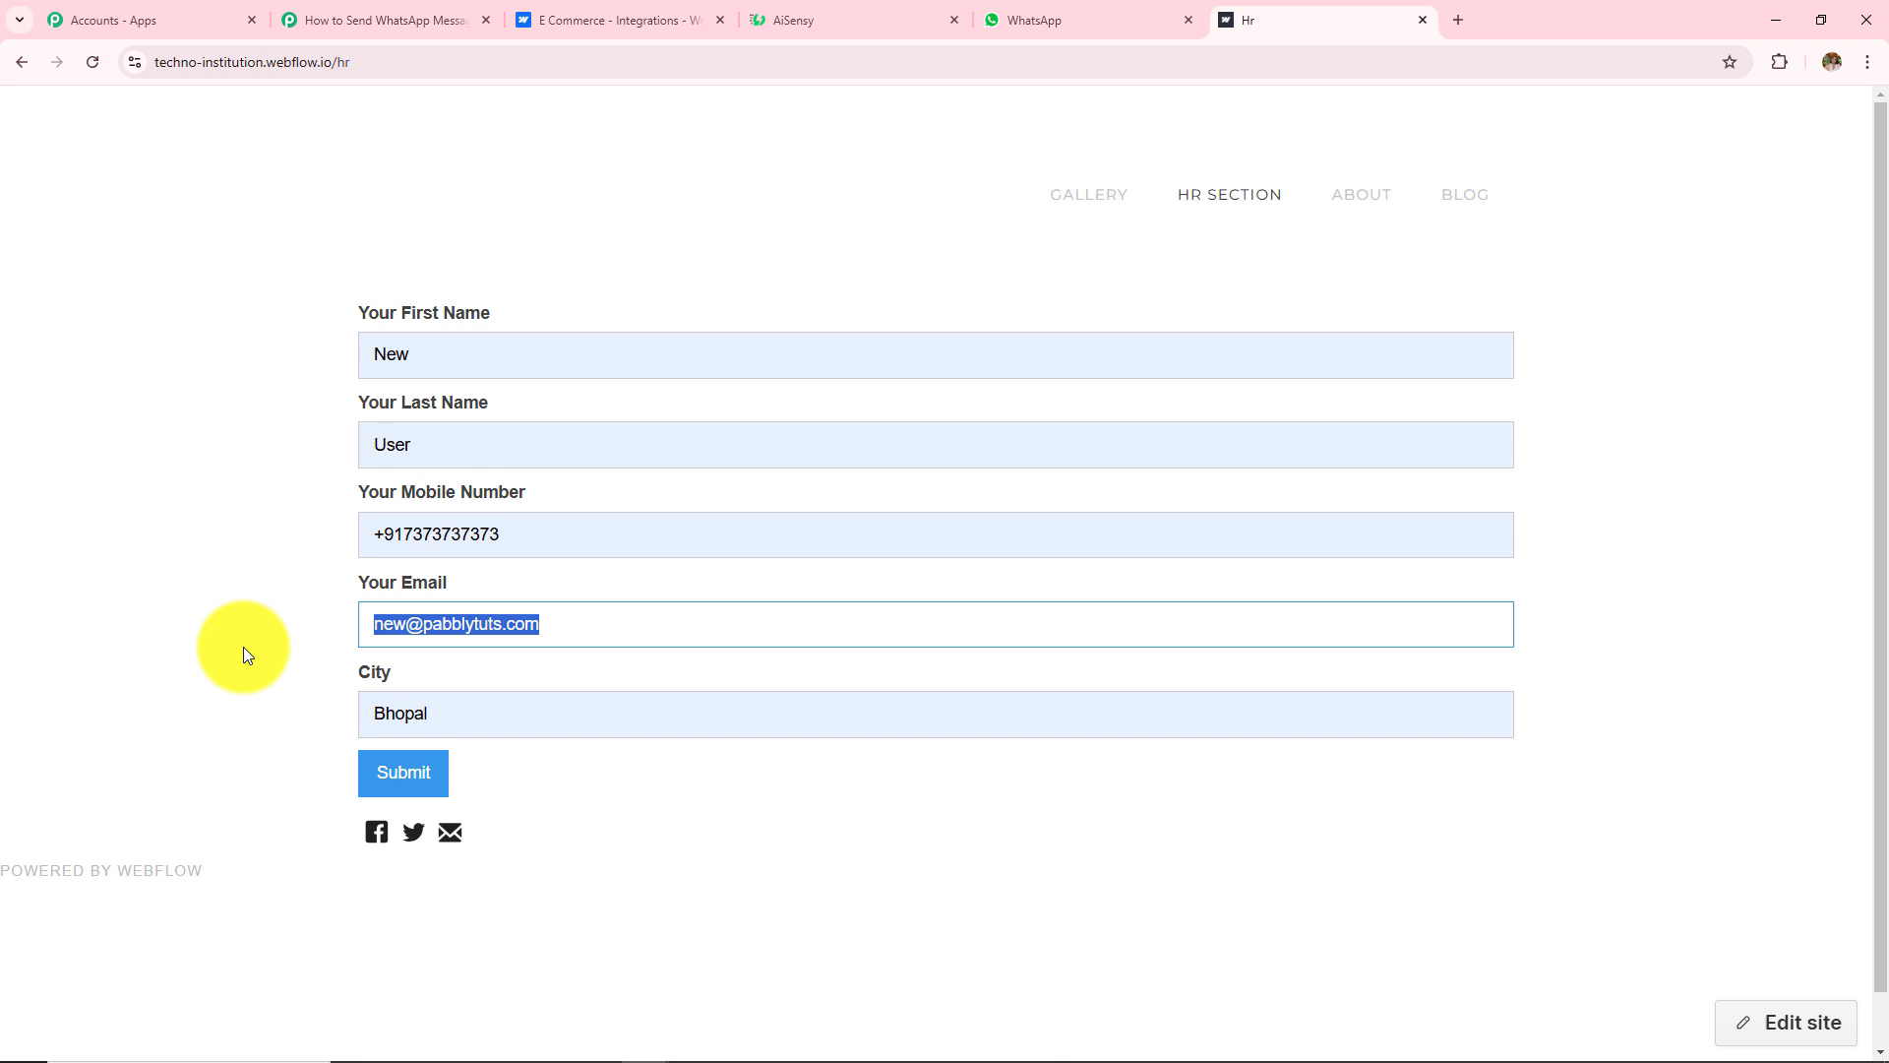
click(473, 724)
drag(473, 724, 253, 801)
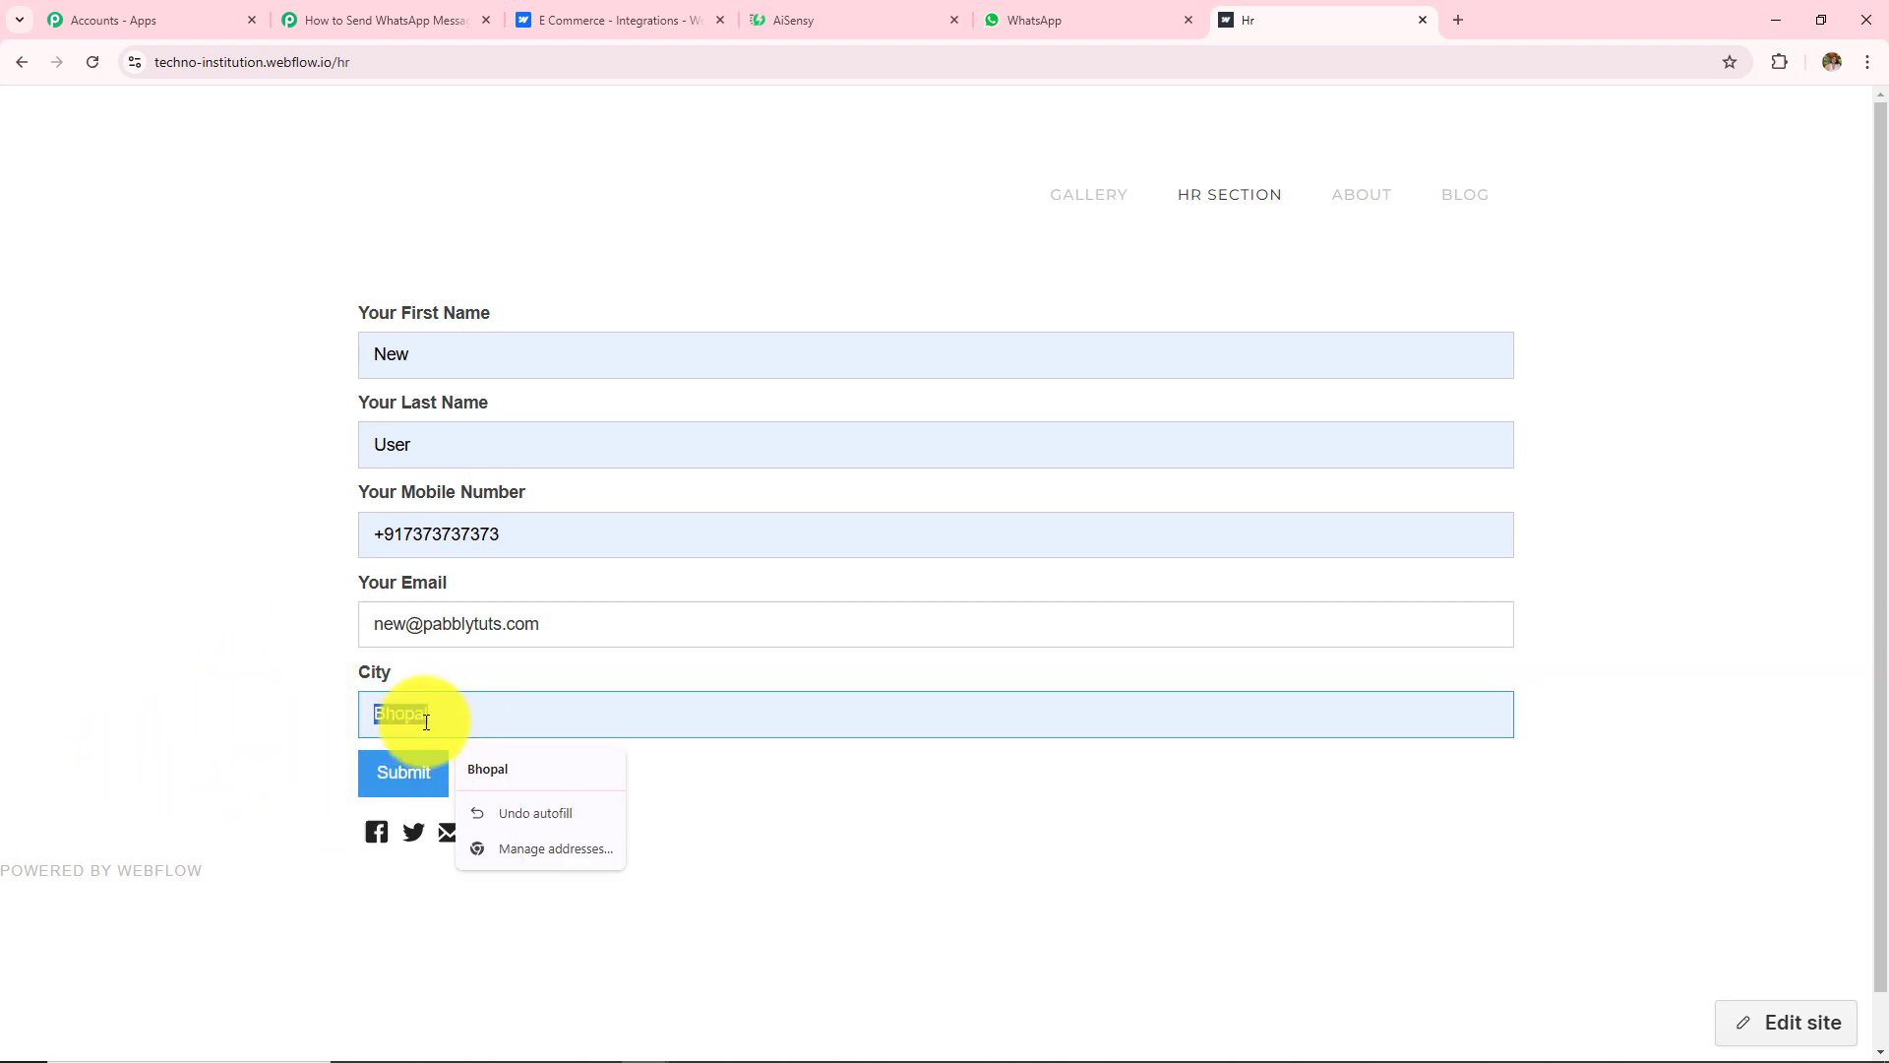
Step: Submit the HR form and confirm the thank-you message appears
click(423, 789)
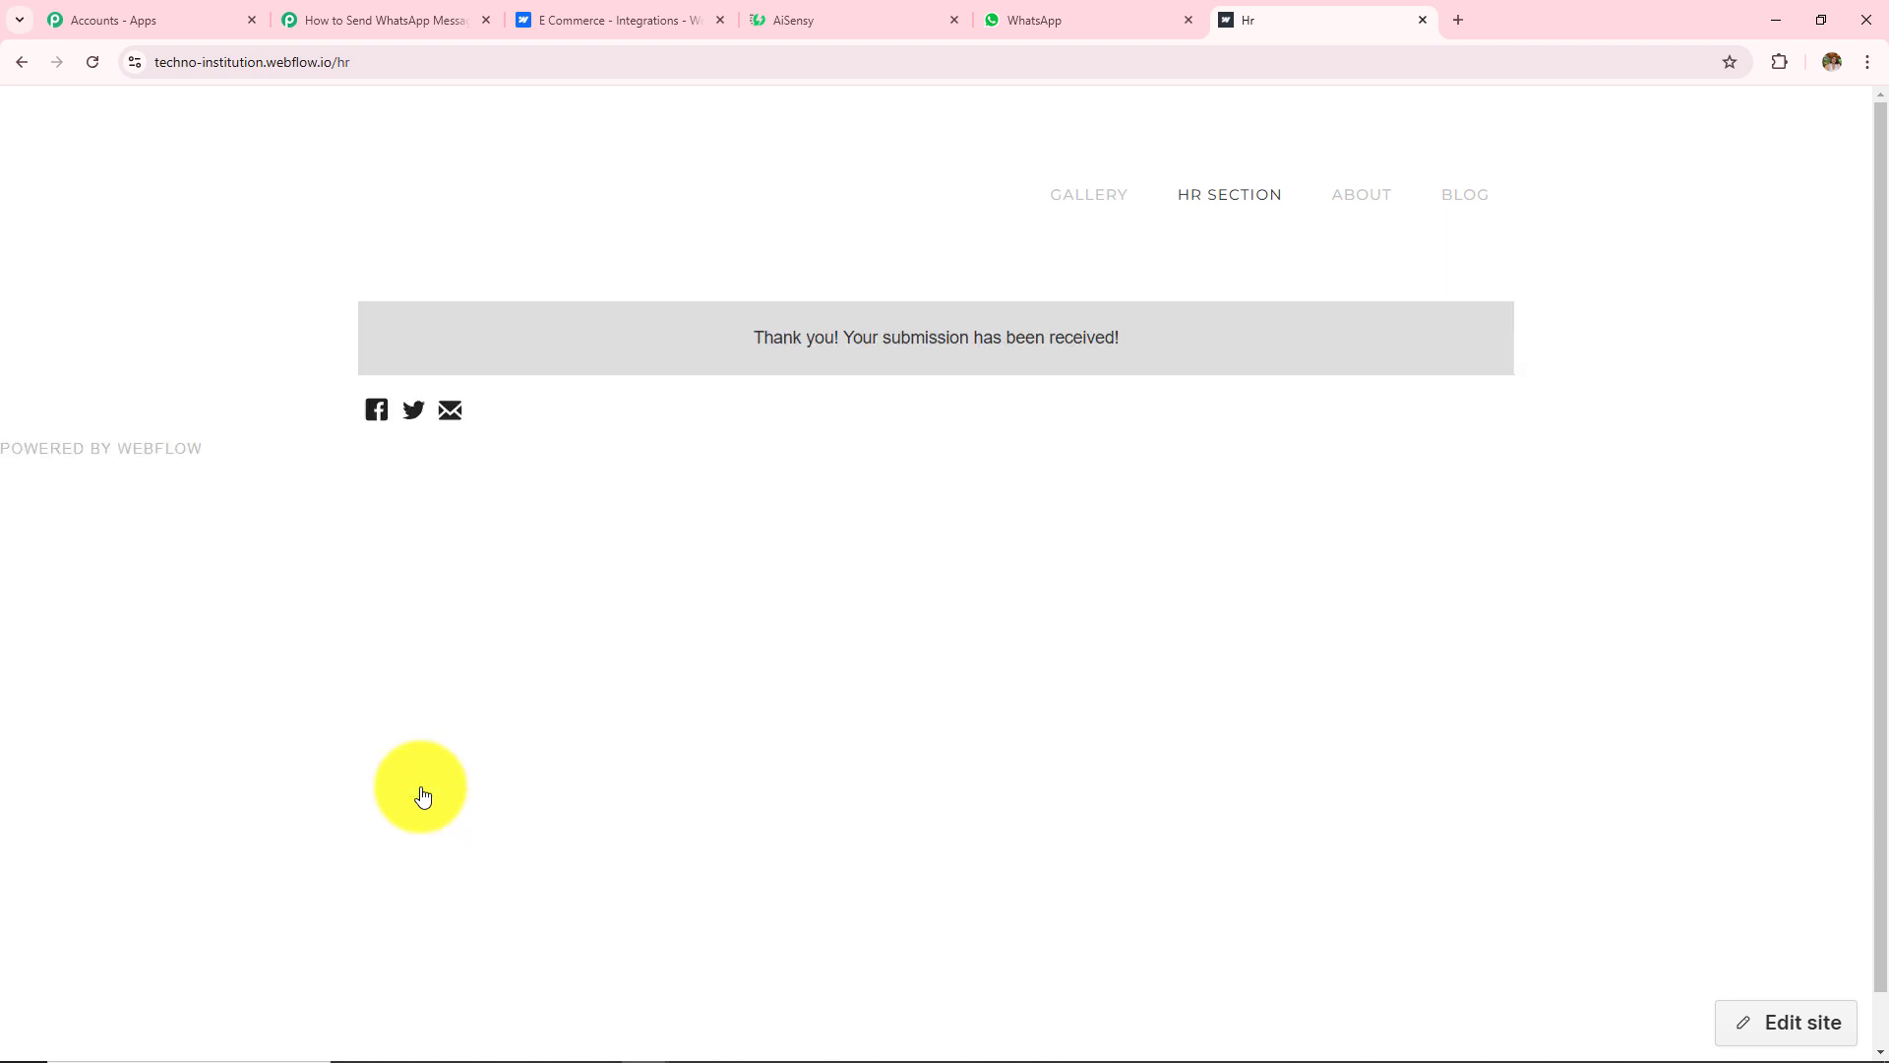
drag(752, 338, 1140, 326)
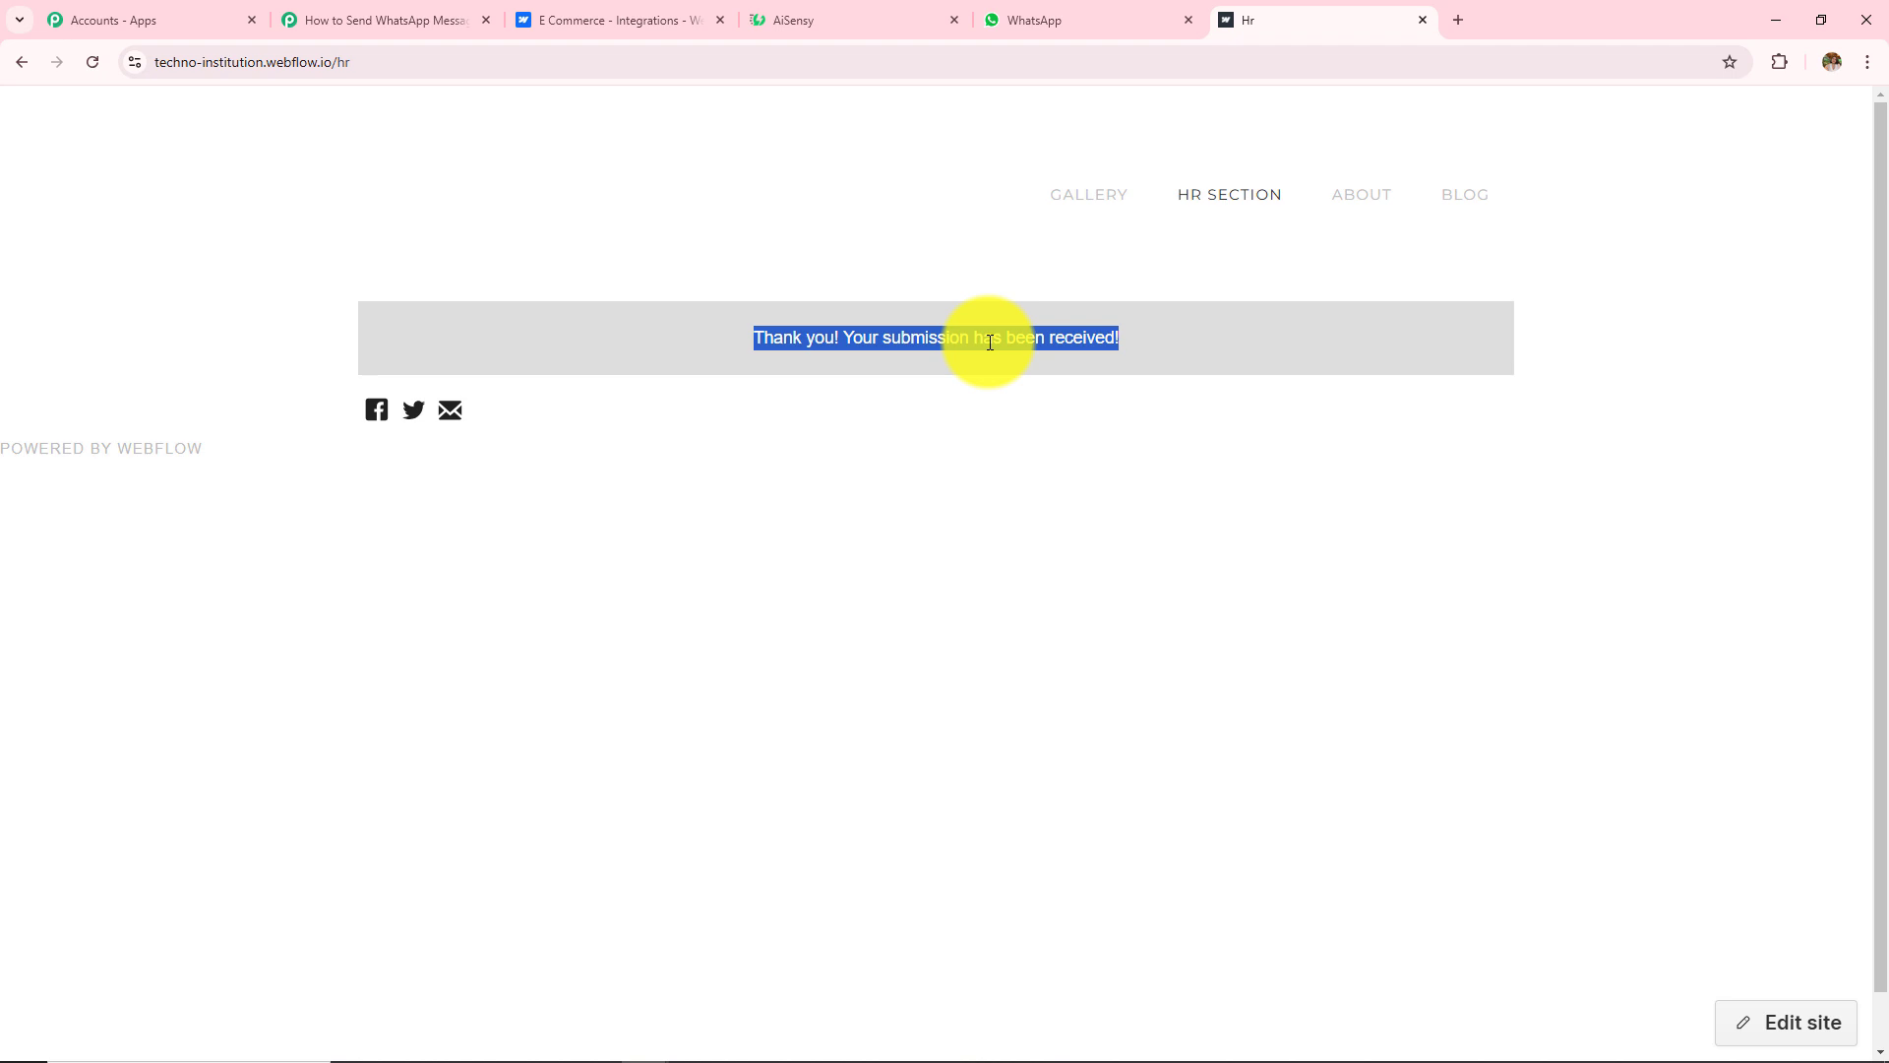
click(296, 18)
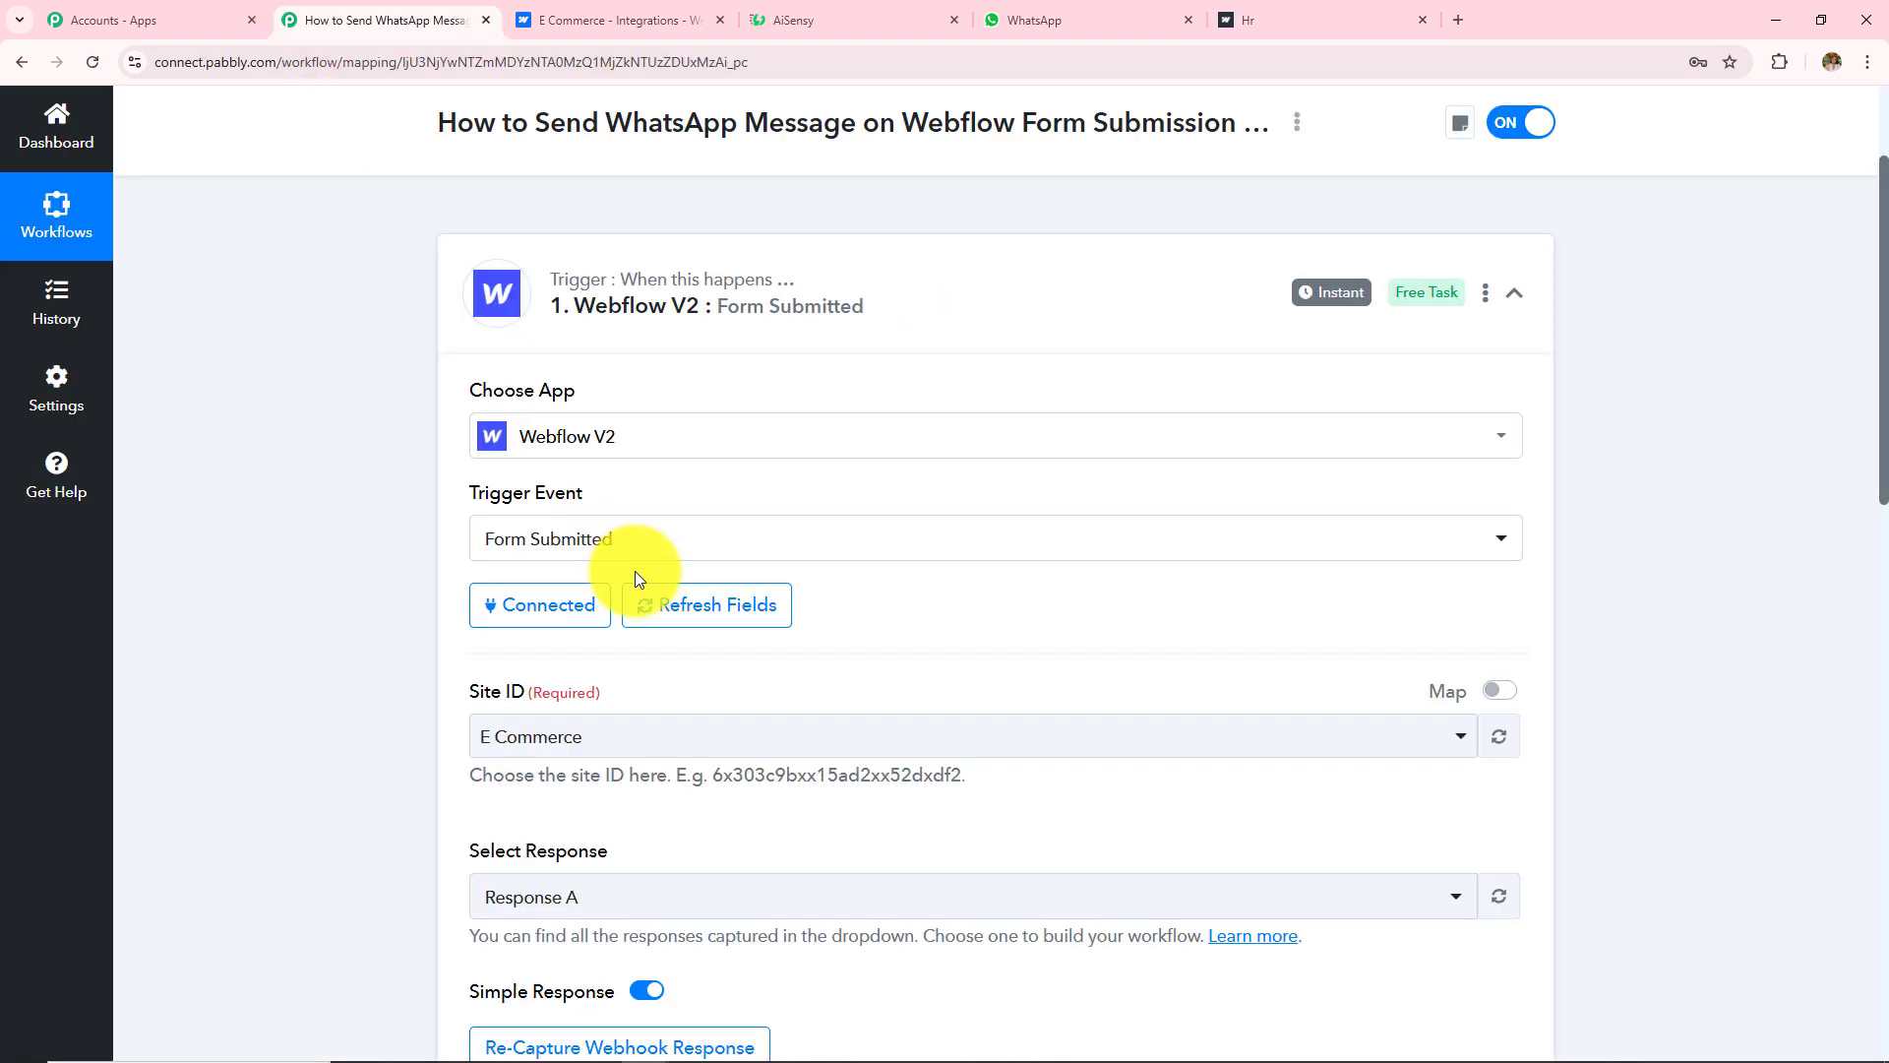
Step: Check captured Response A's first name New, last name, mobile number, email and city Bhopal
scroll(635, 579, down, 4)
scroll(635, 579, down, 4)
scroll(725, 709, down, 4)
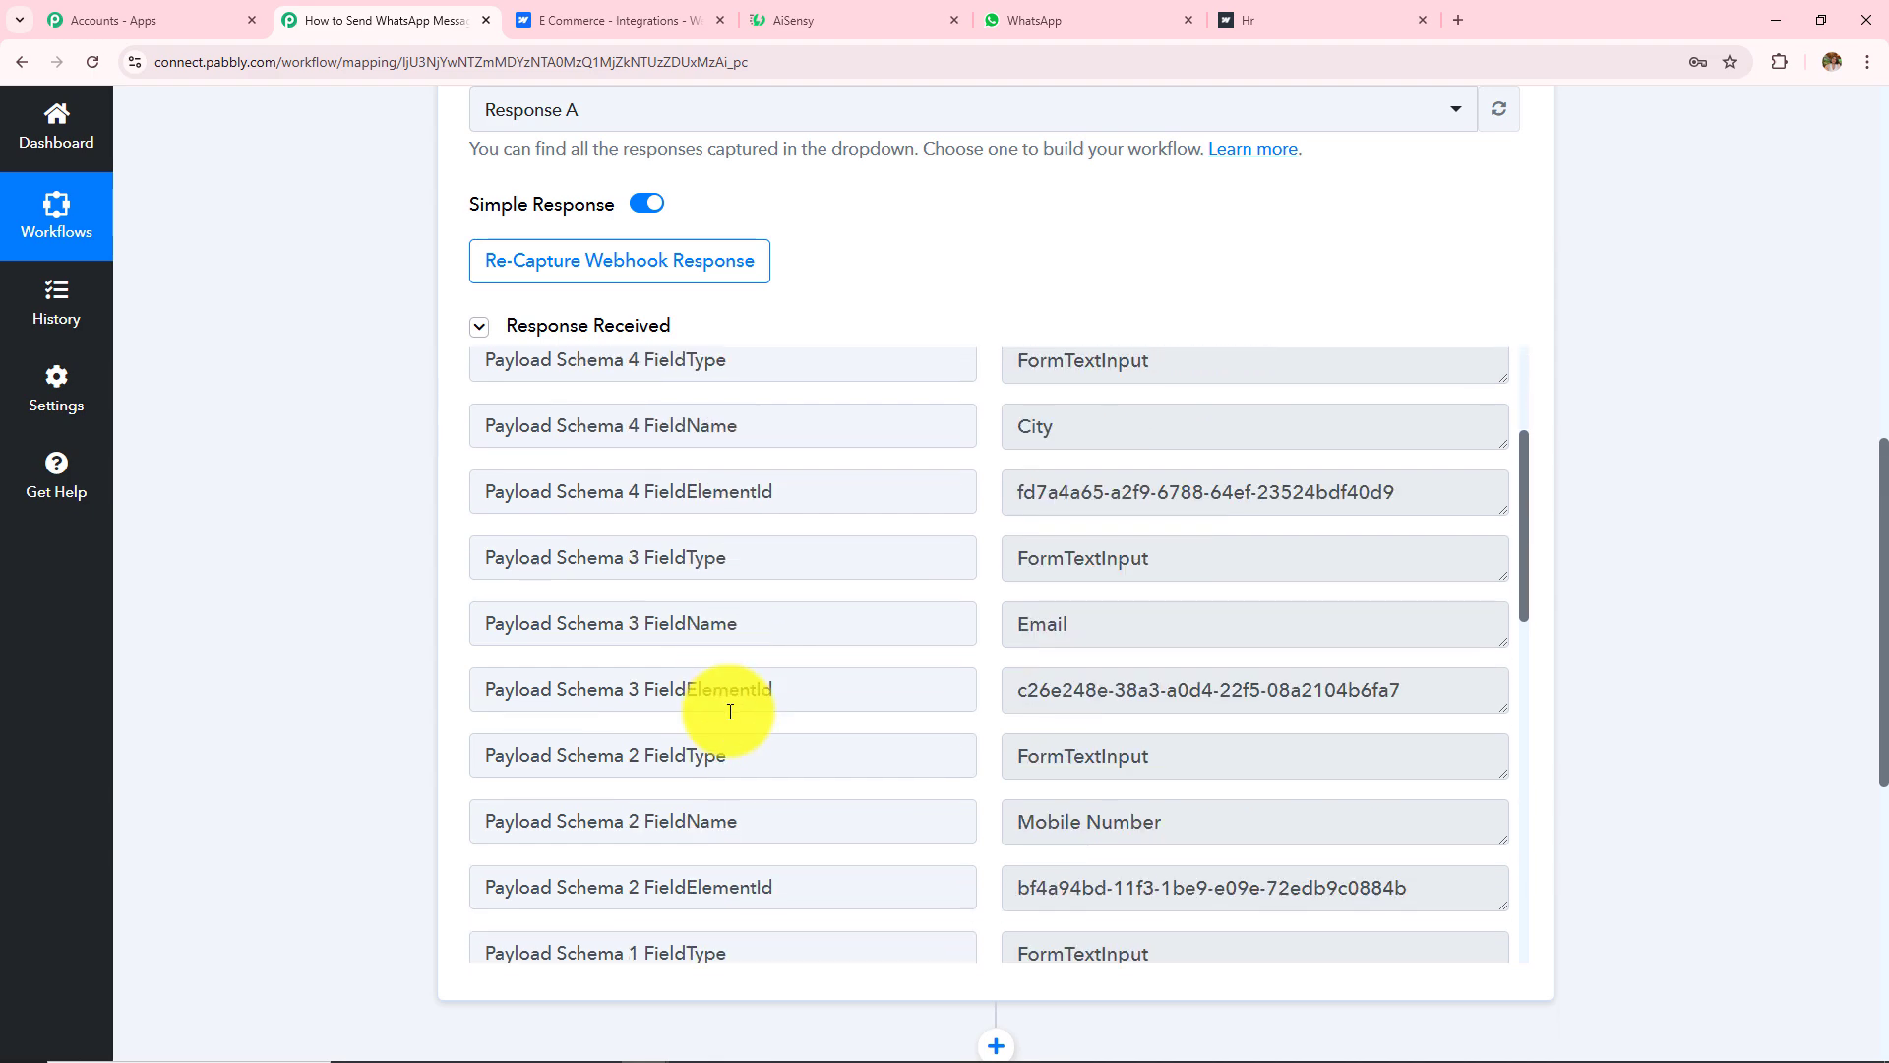
scroll(730, 710, down, 9)
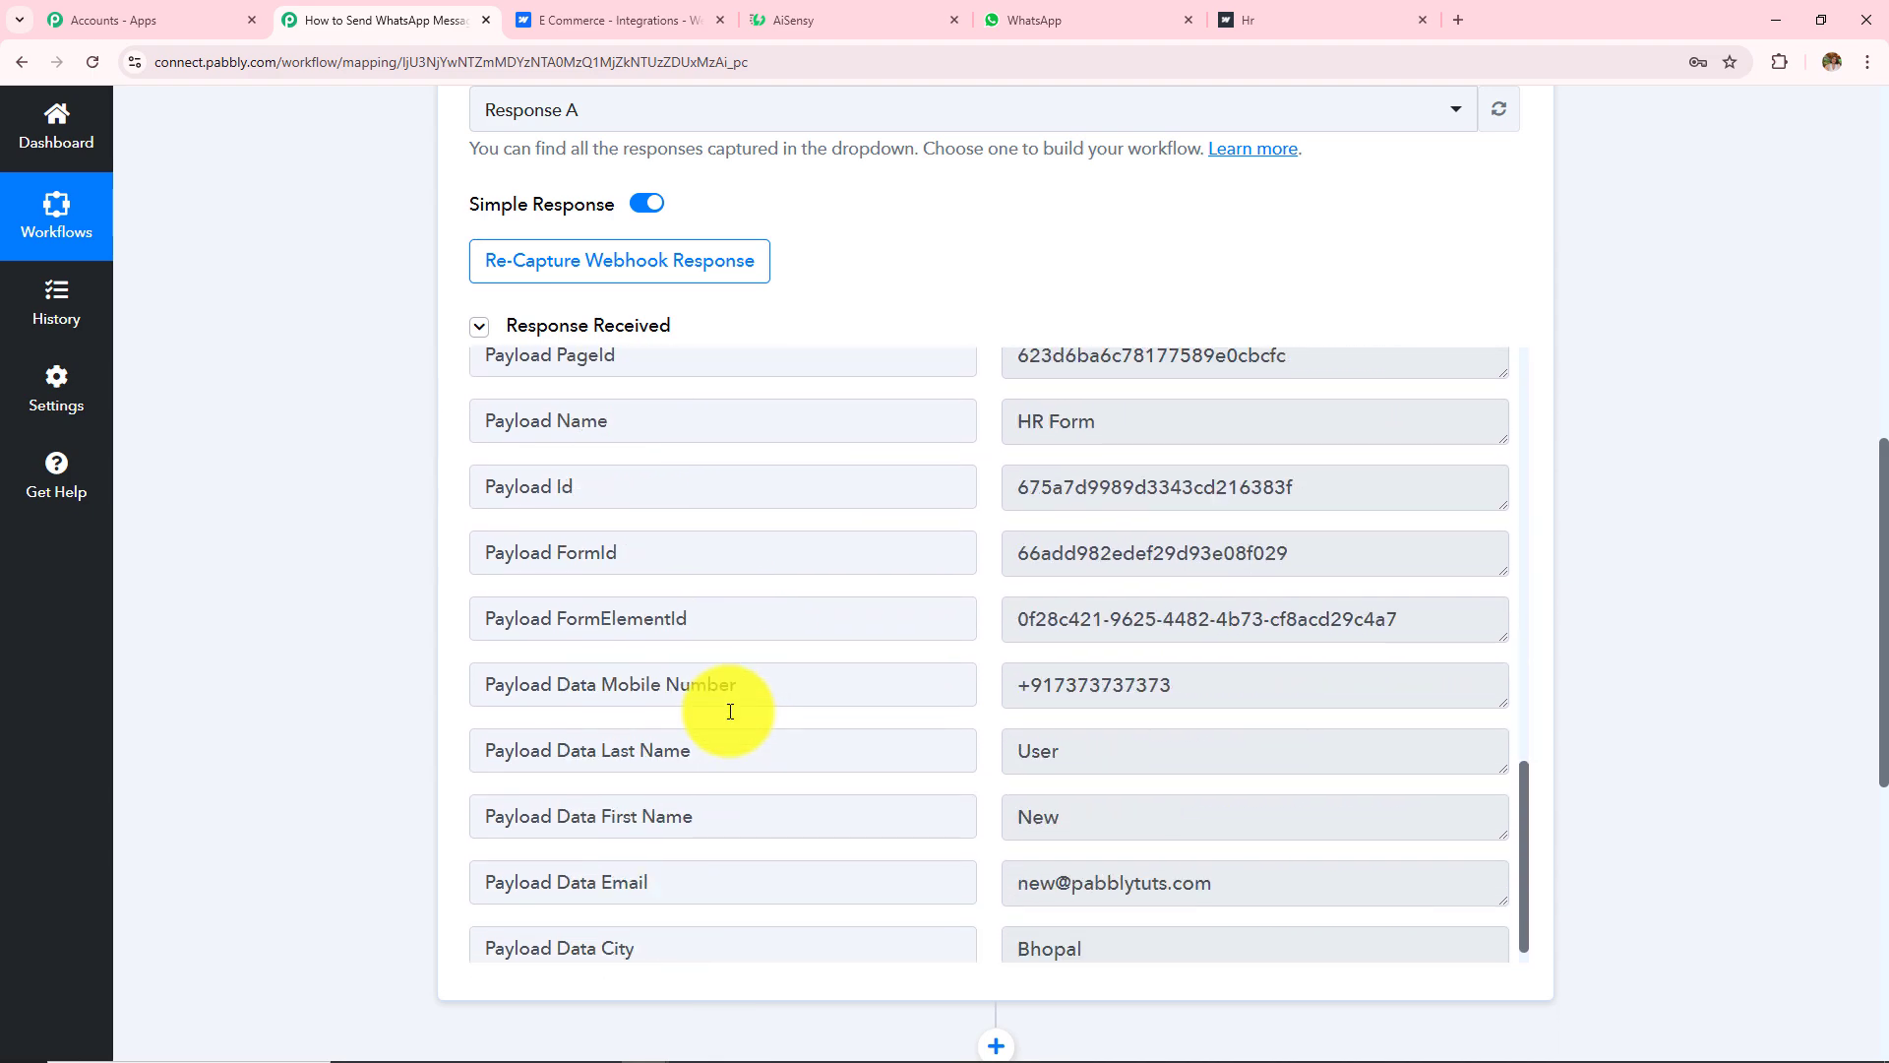
triple_click(1223, 656)
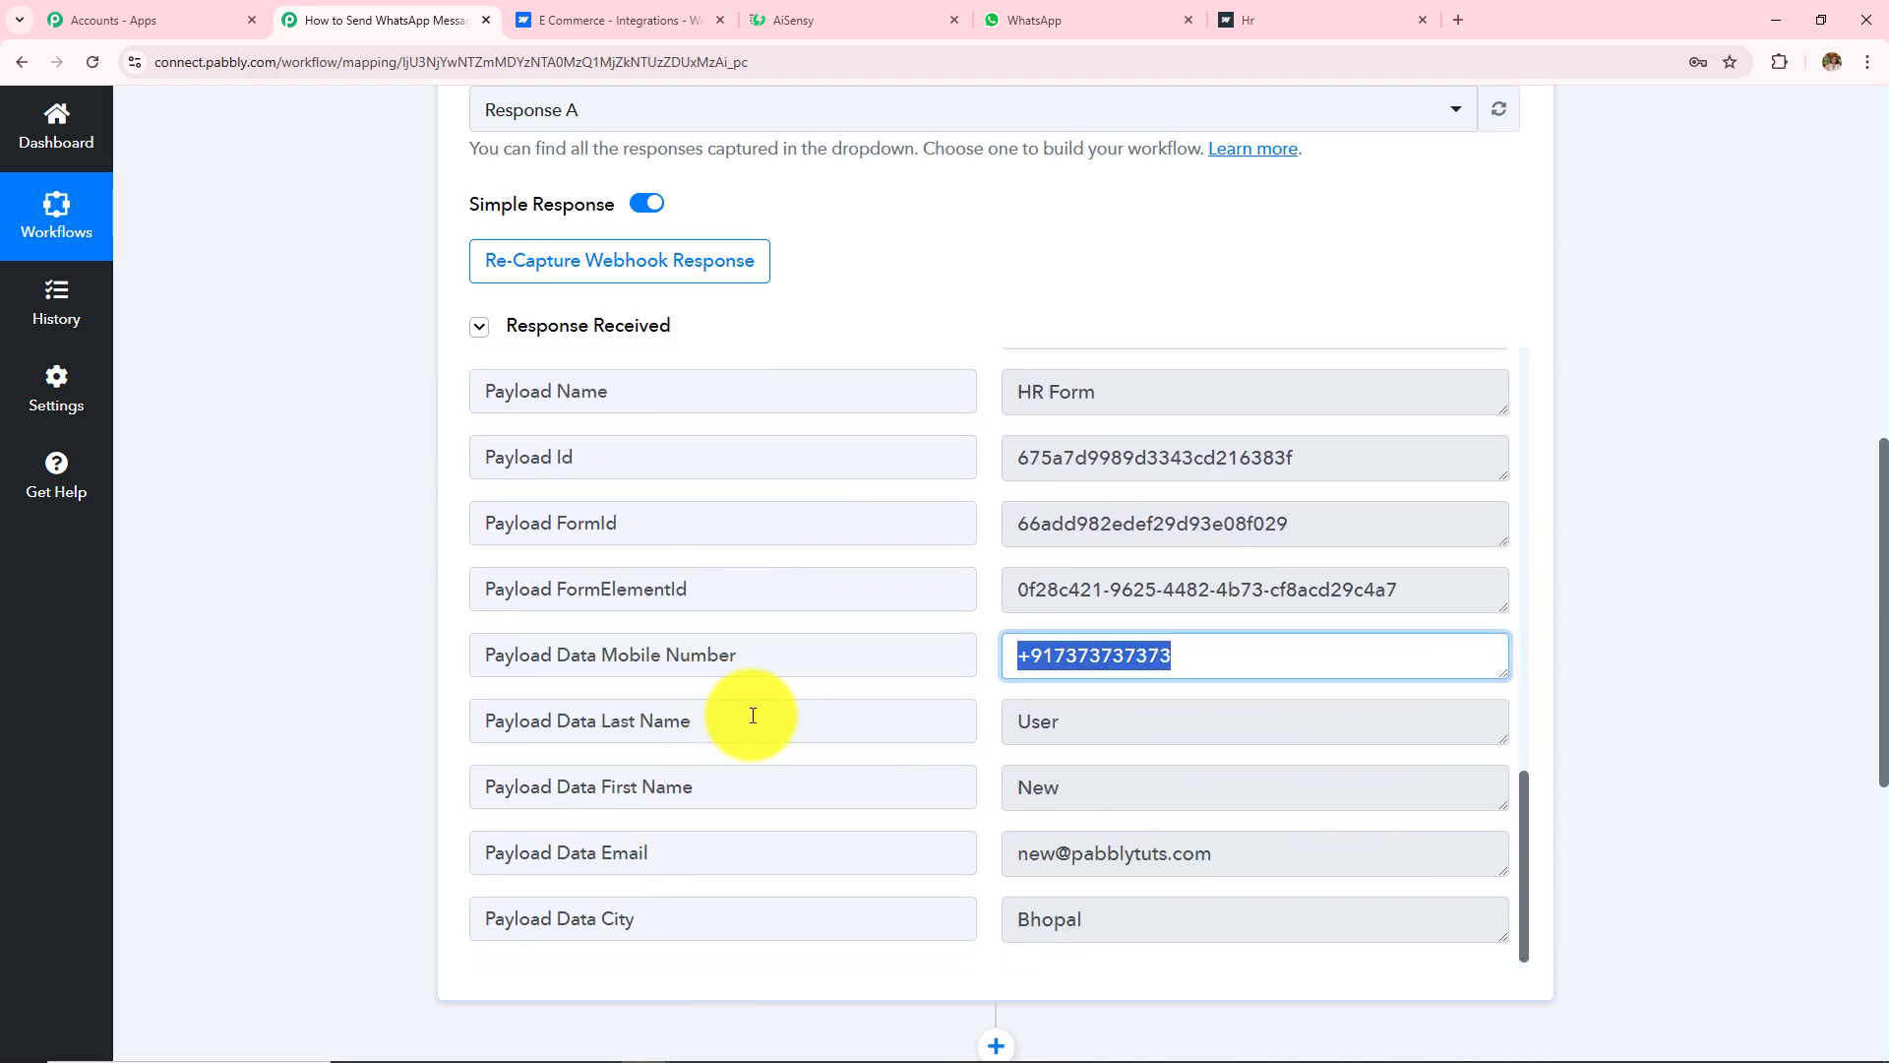
triple_click(1093, 787)
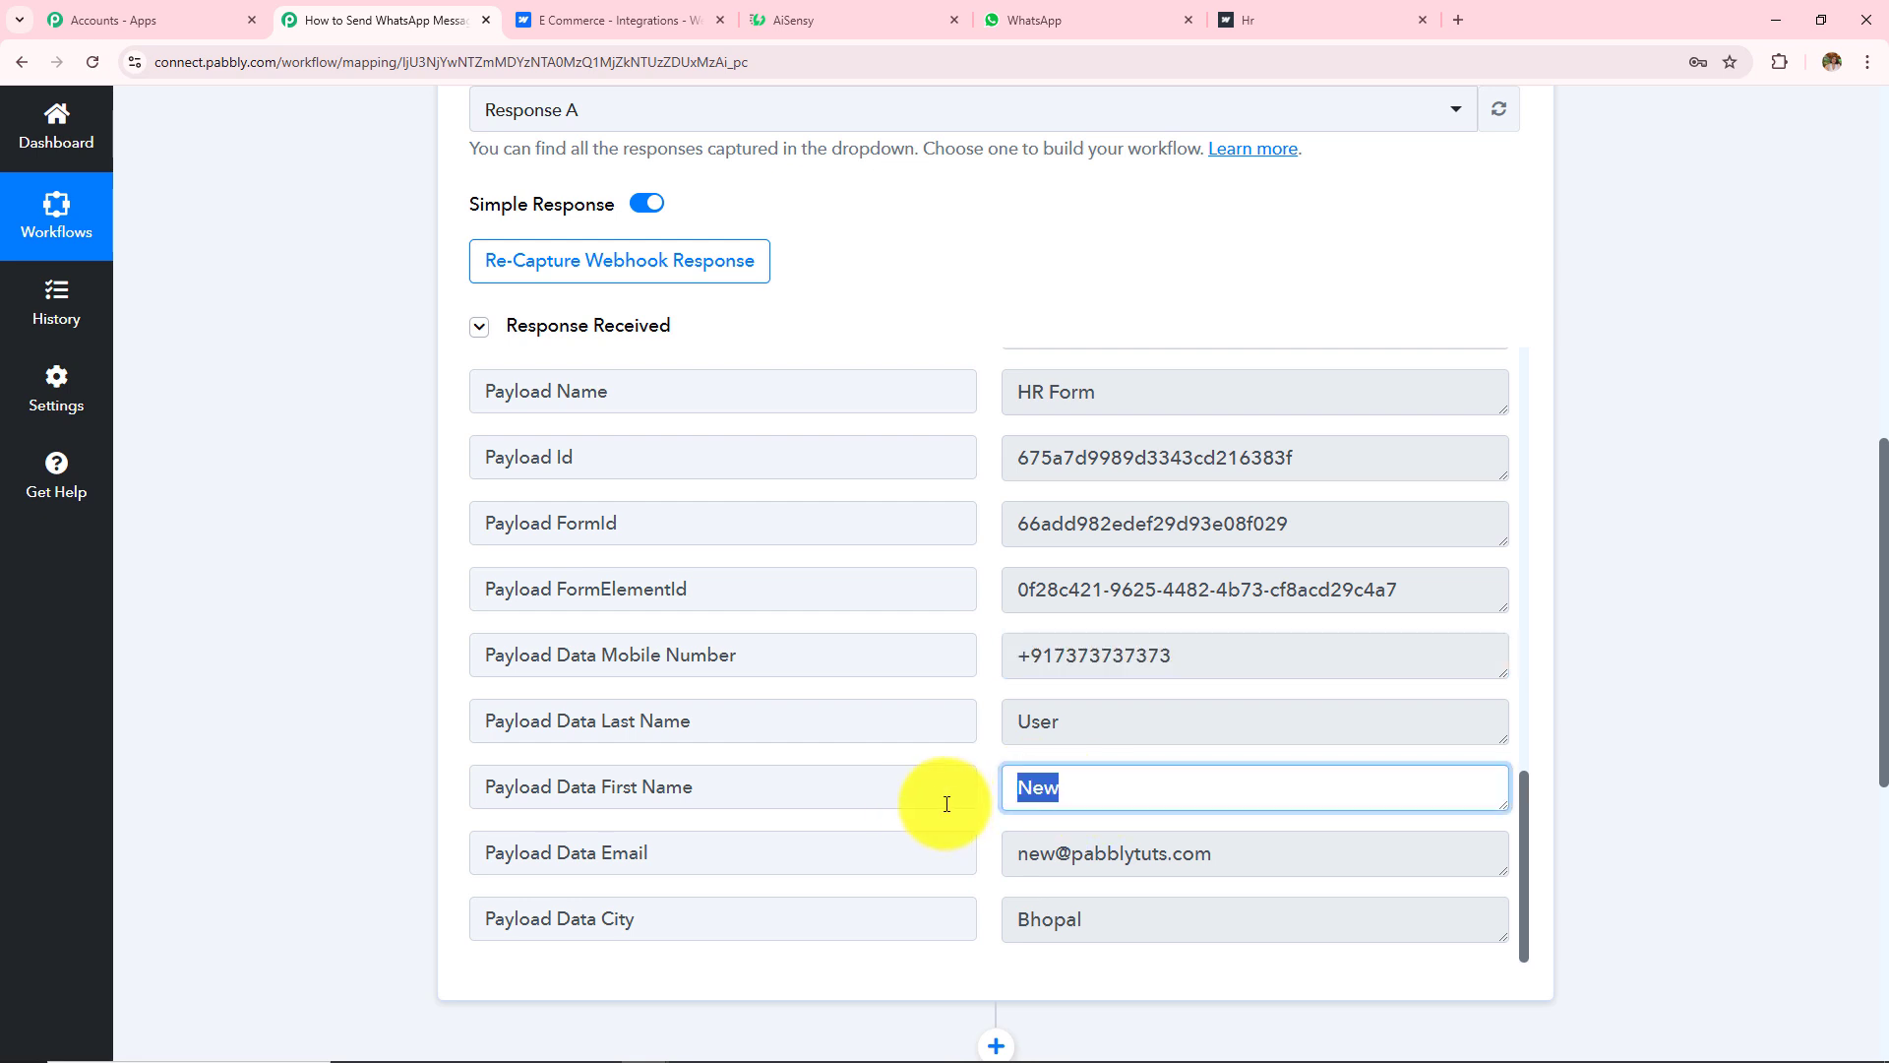
key(shift+Tab)
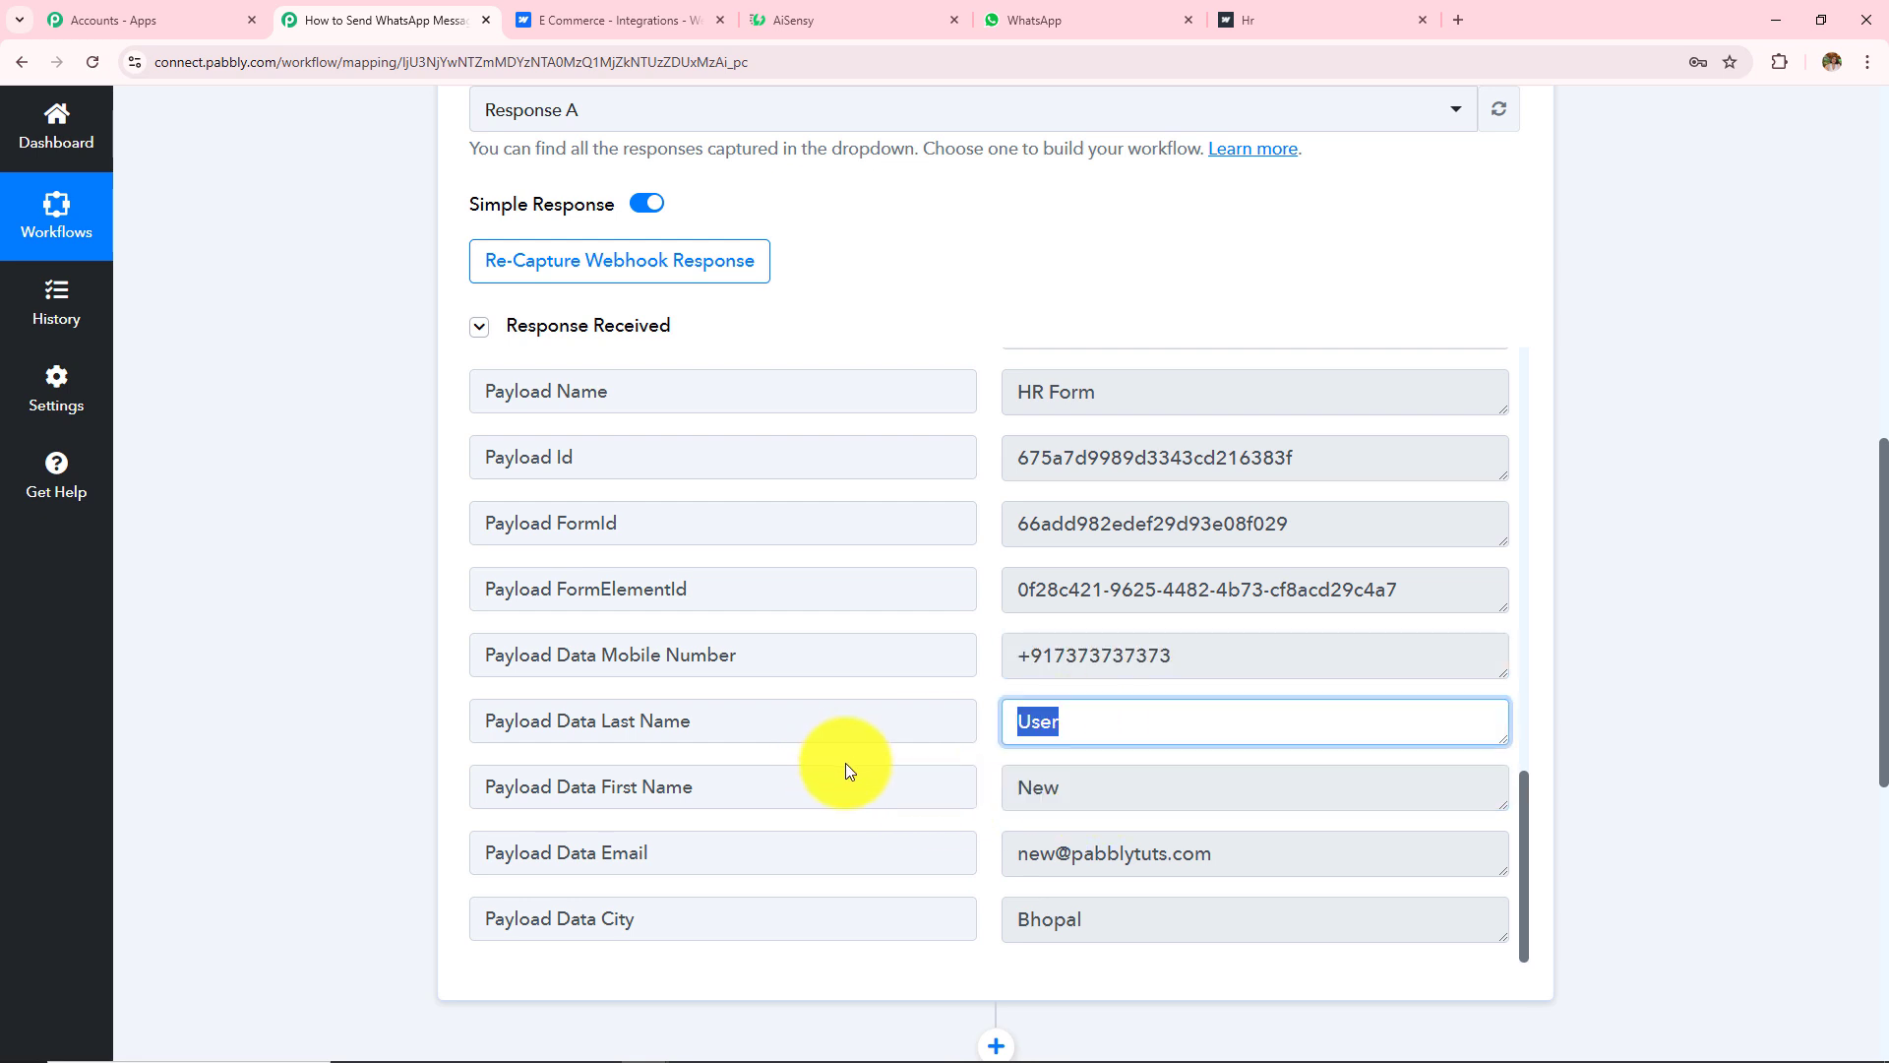
triple_click(1250, 858)
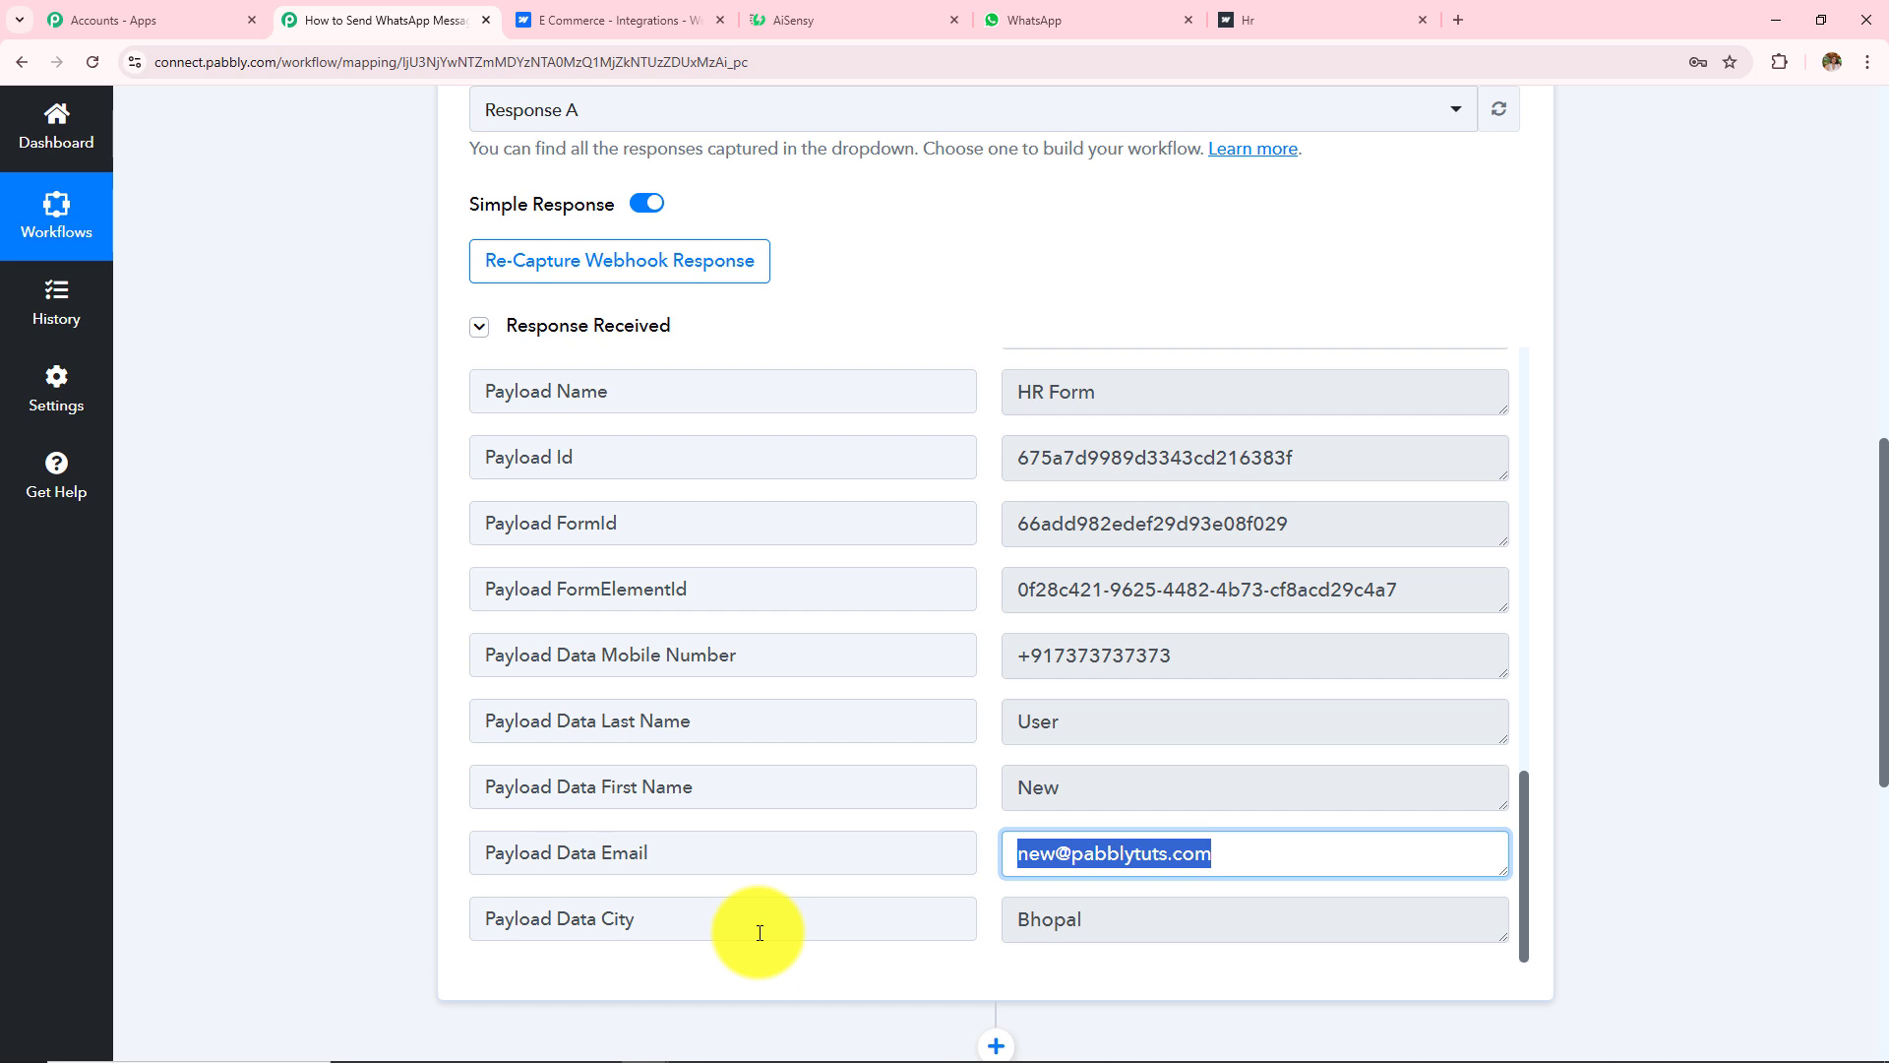
triple_click(1118, 917)
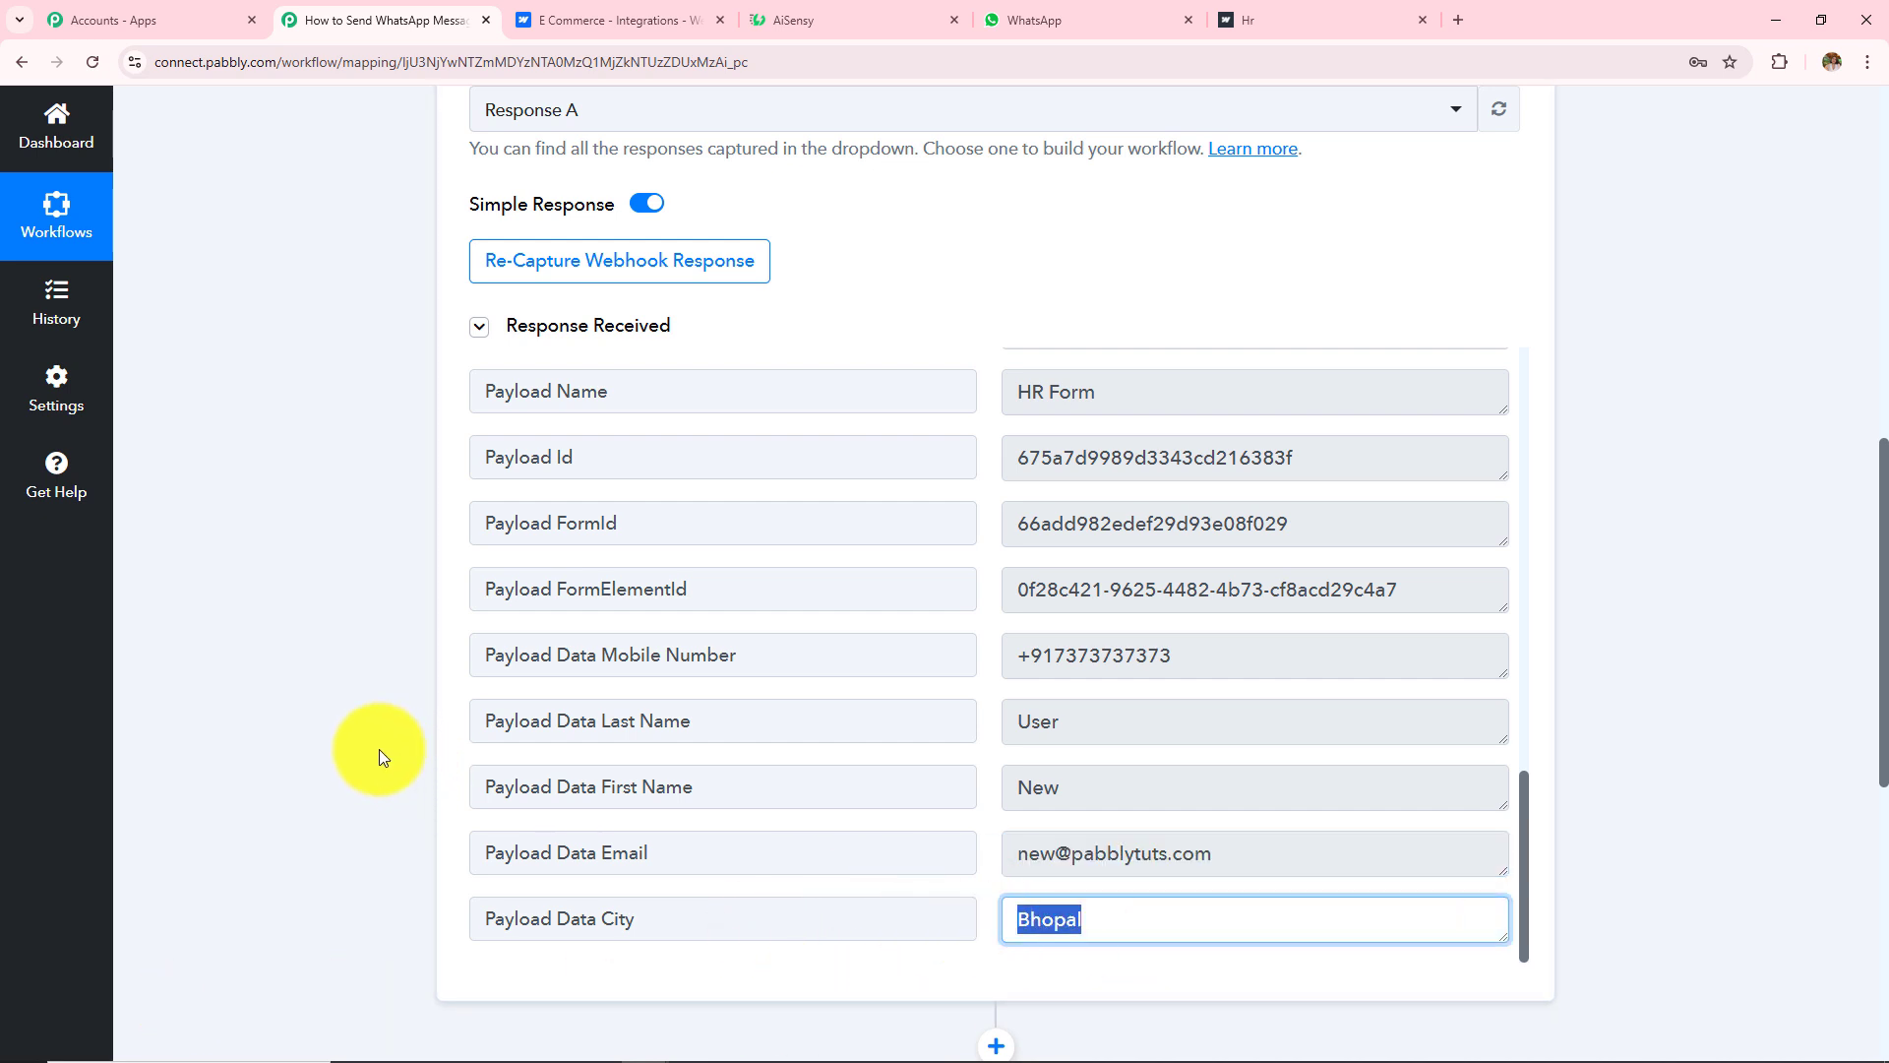
Step: Expand the '2. Choose Your Next Application' step
scroll(323, 736, up, 4)
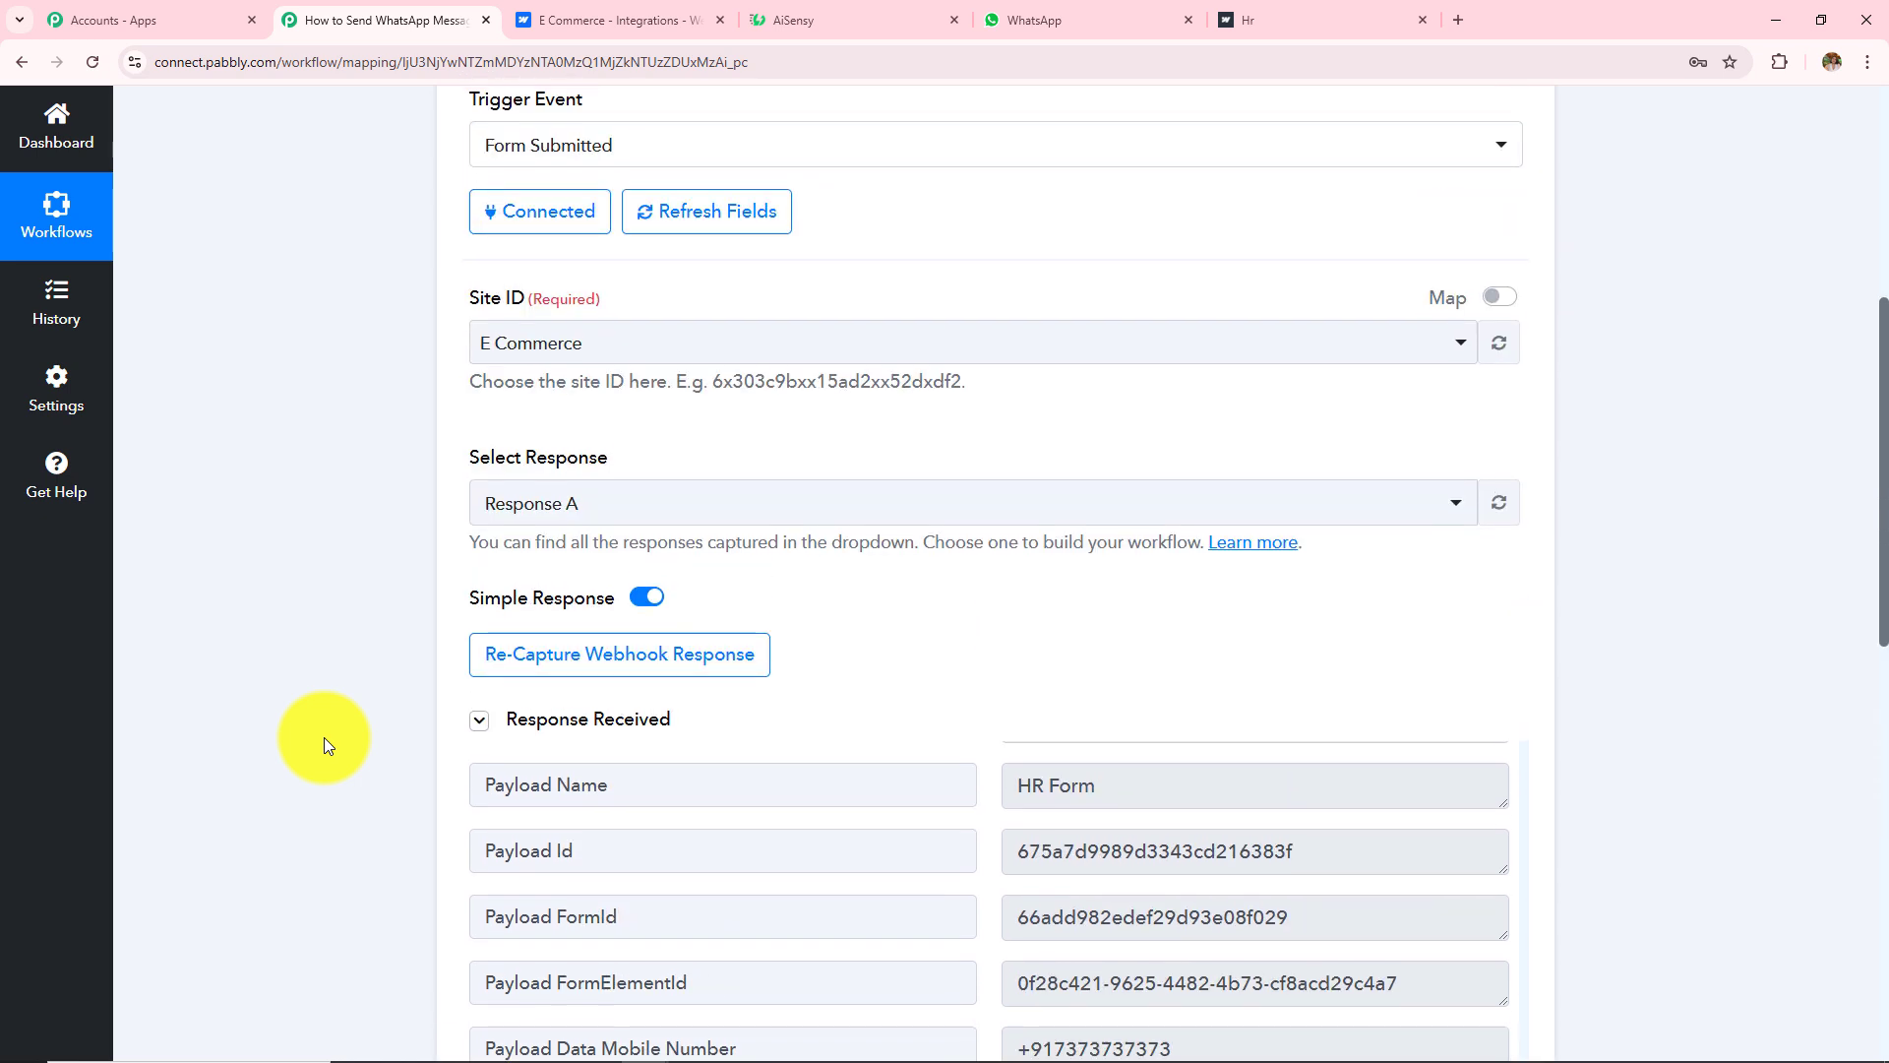
scroll(324, 739, up, 5)
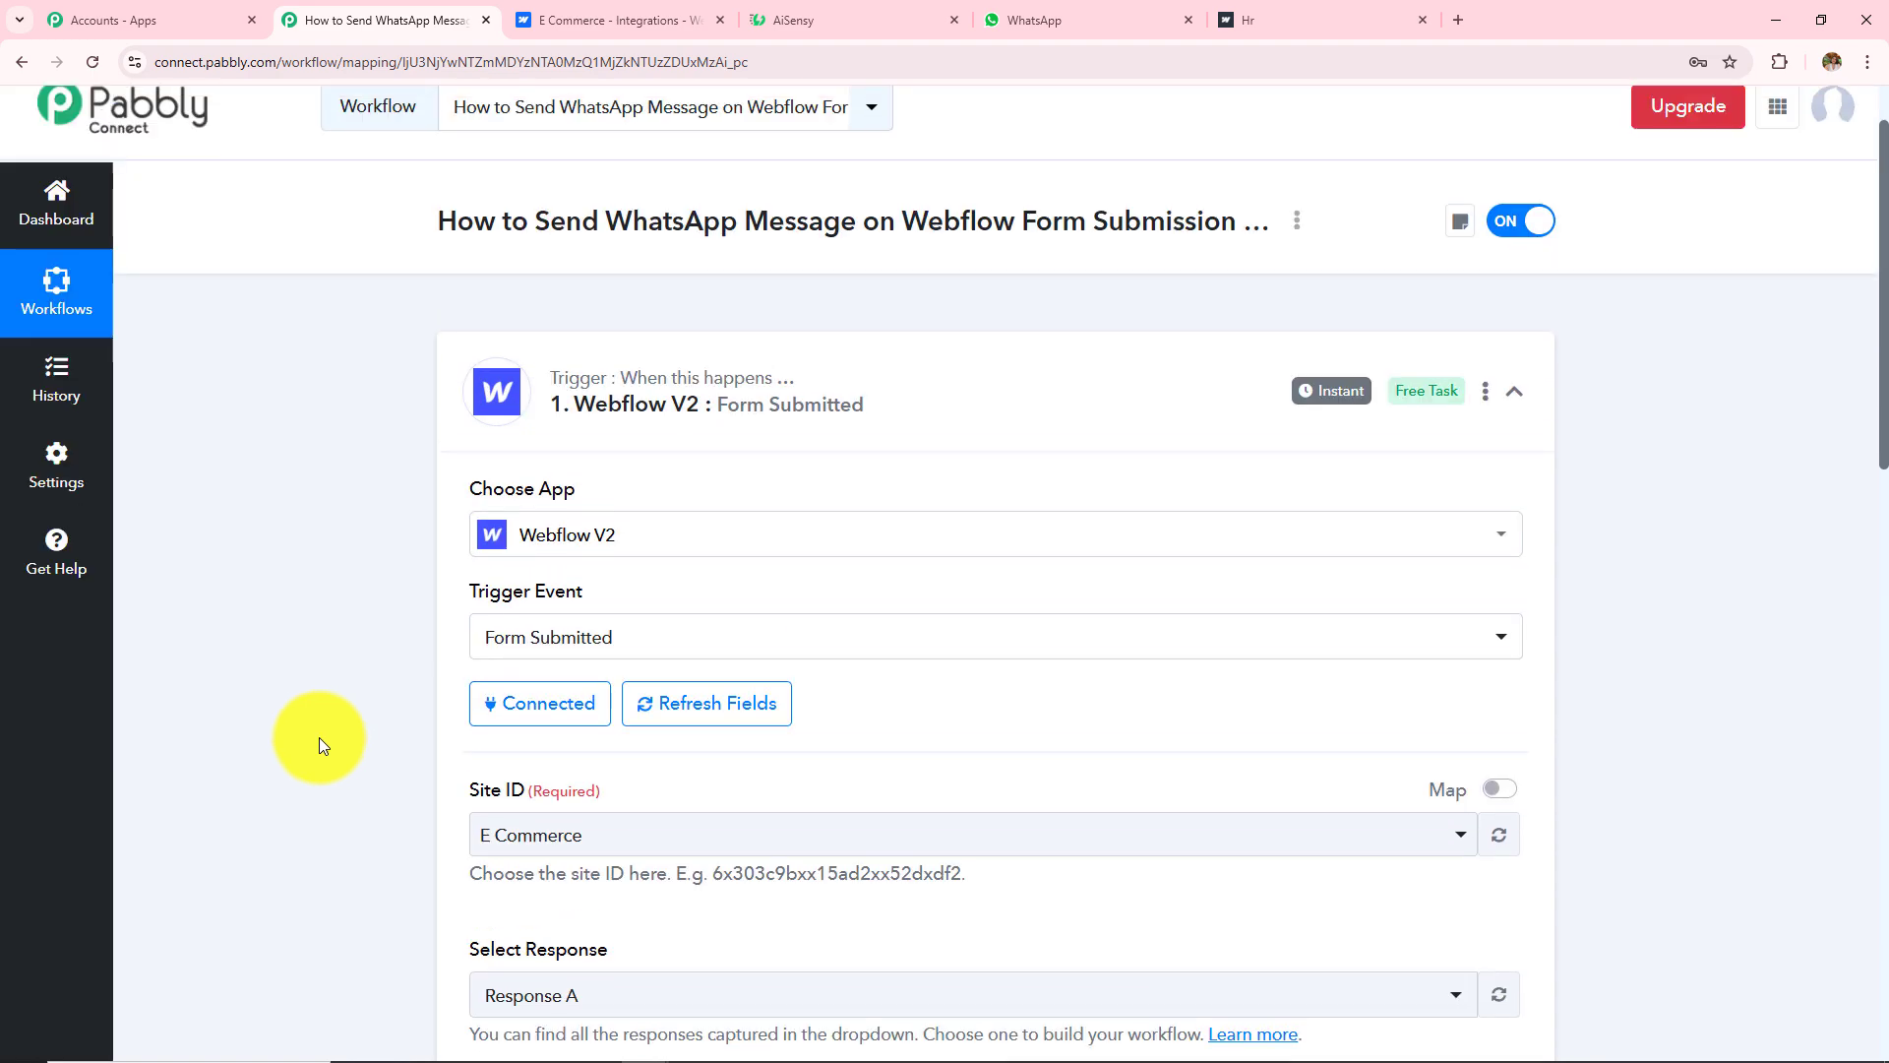
scroll(319, 736, down, 3)
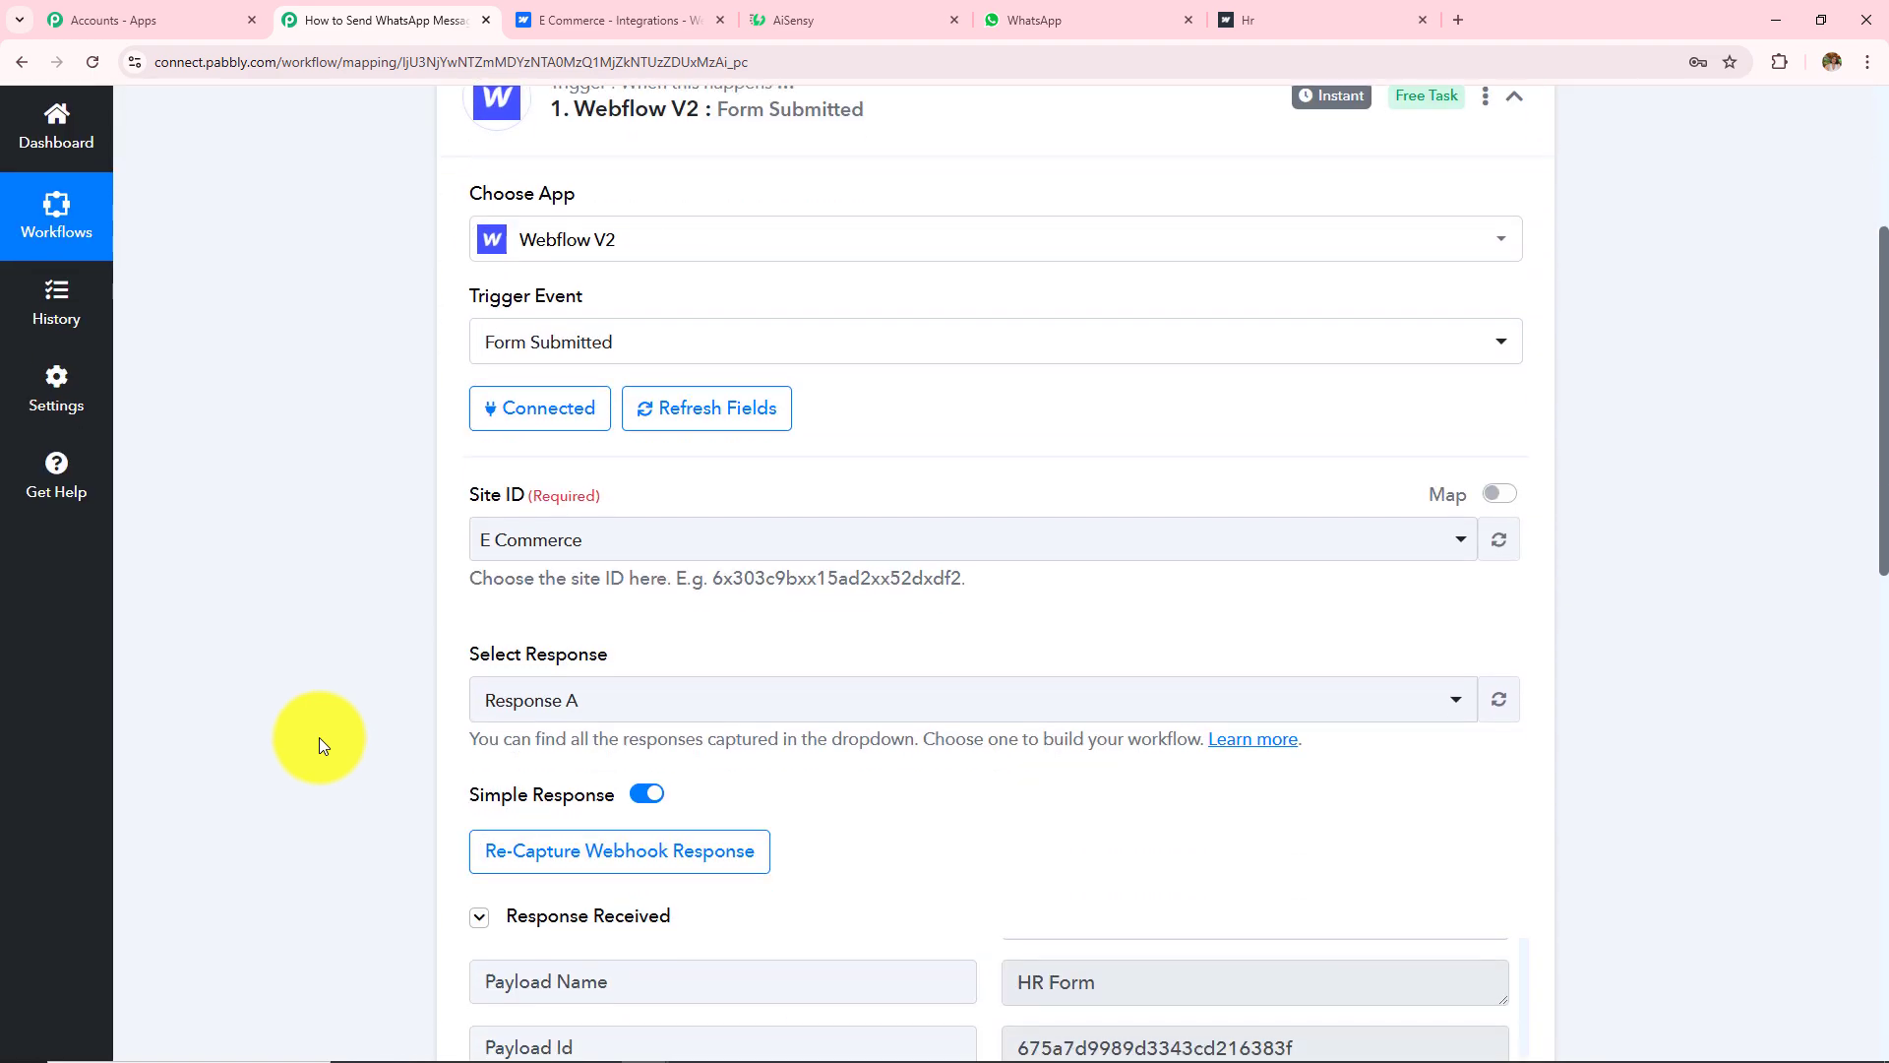
scroll(319, 745, down, 7)
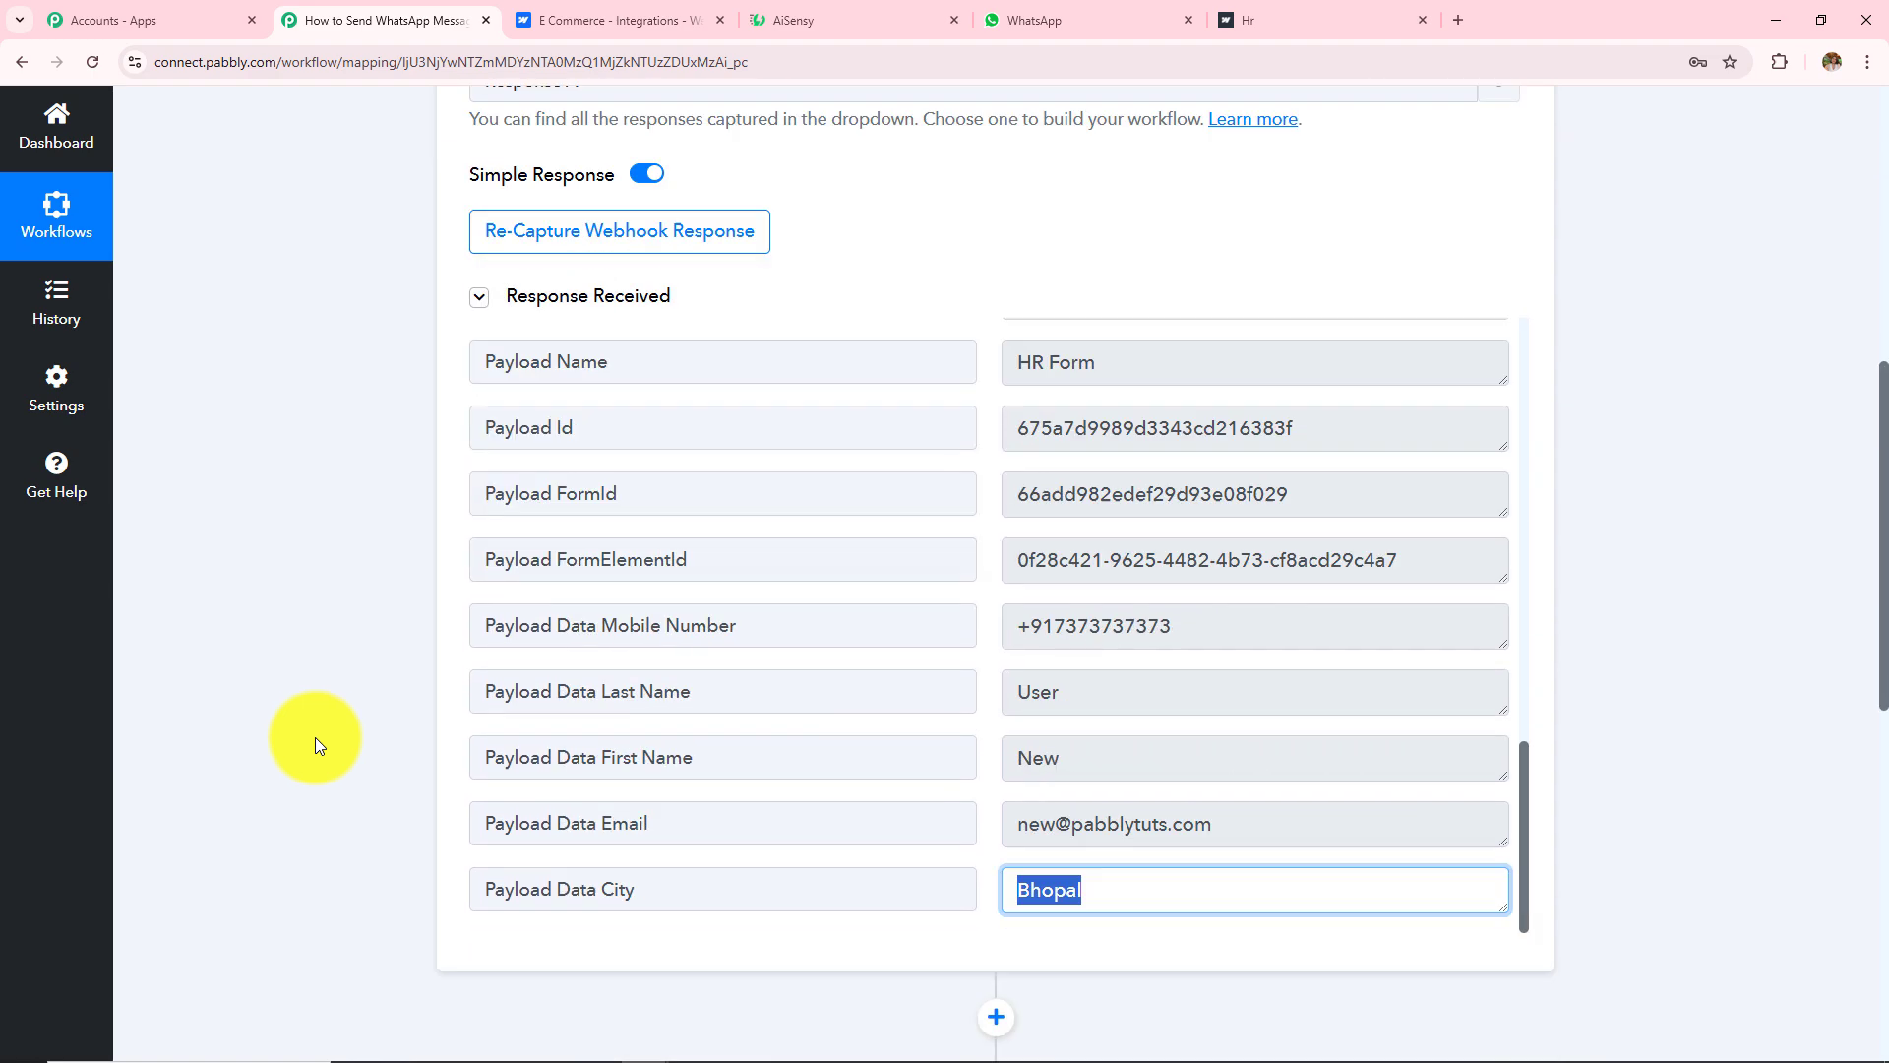
scroll(309, 722, down, 5)
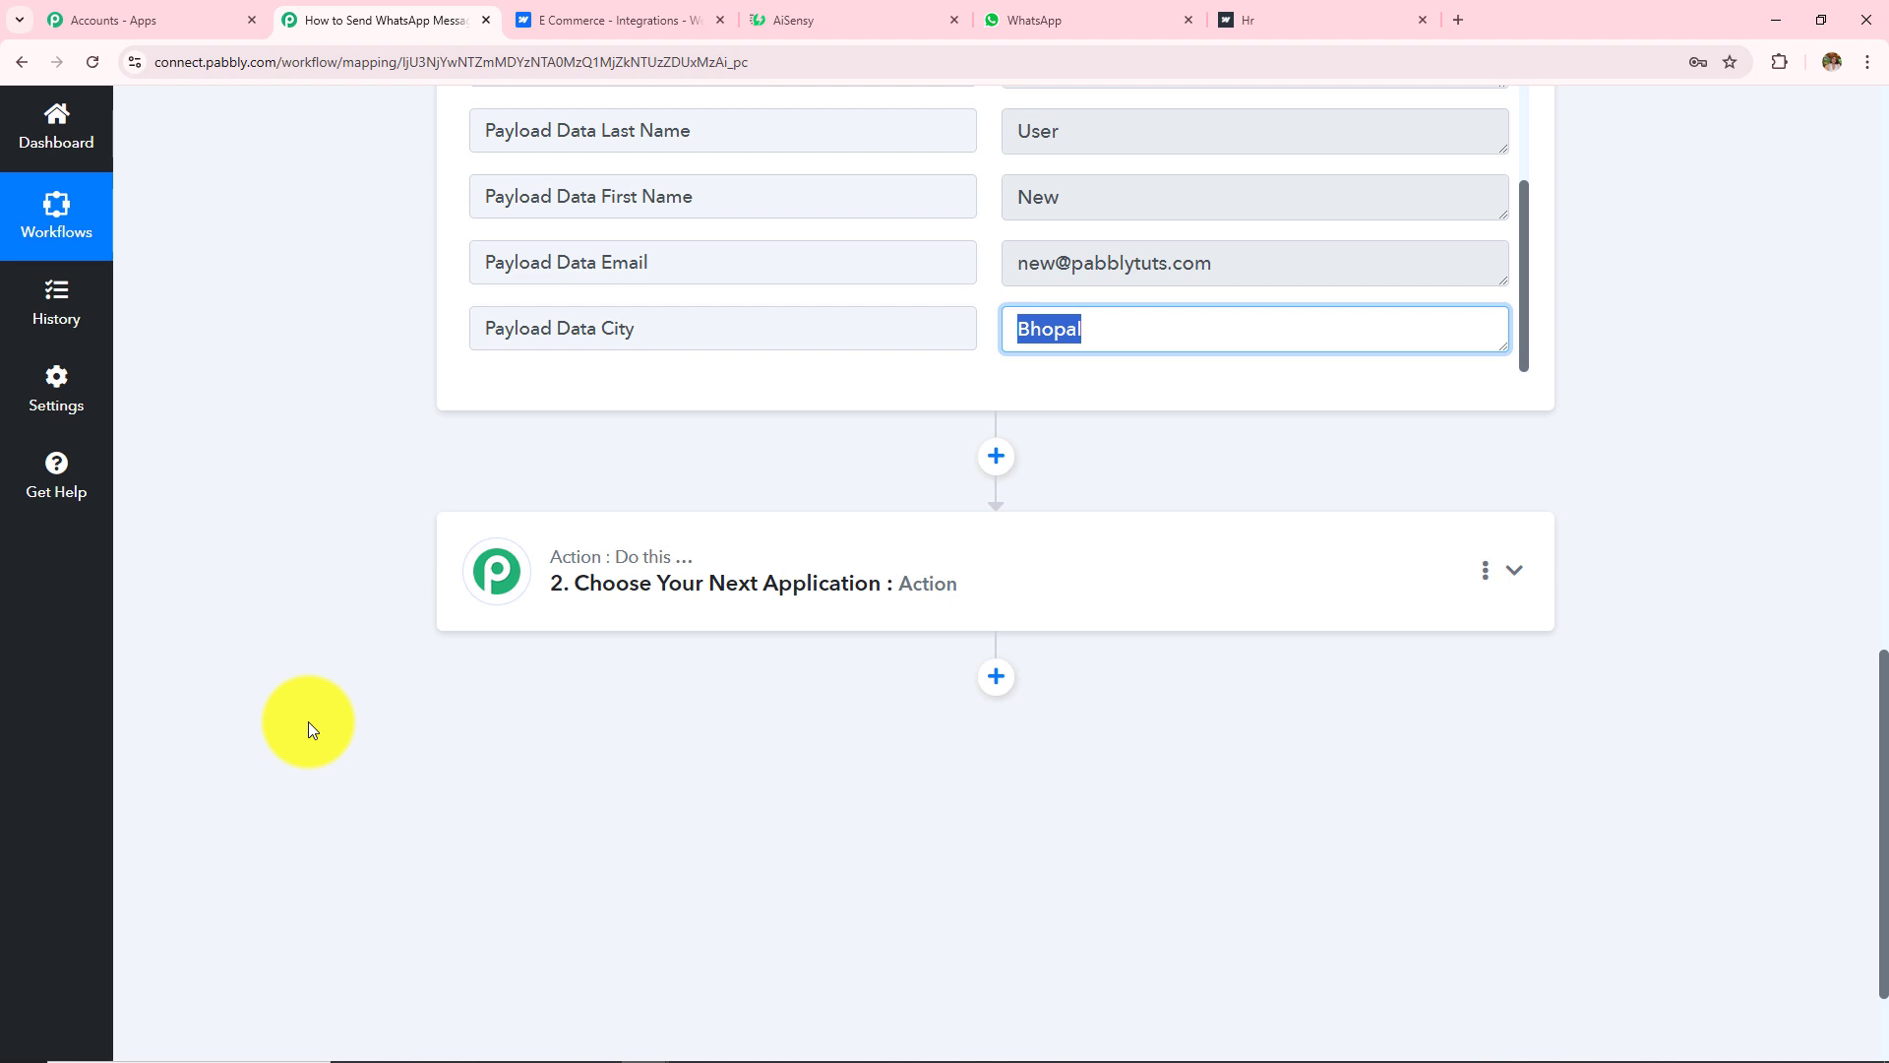
click(564, 608)
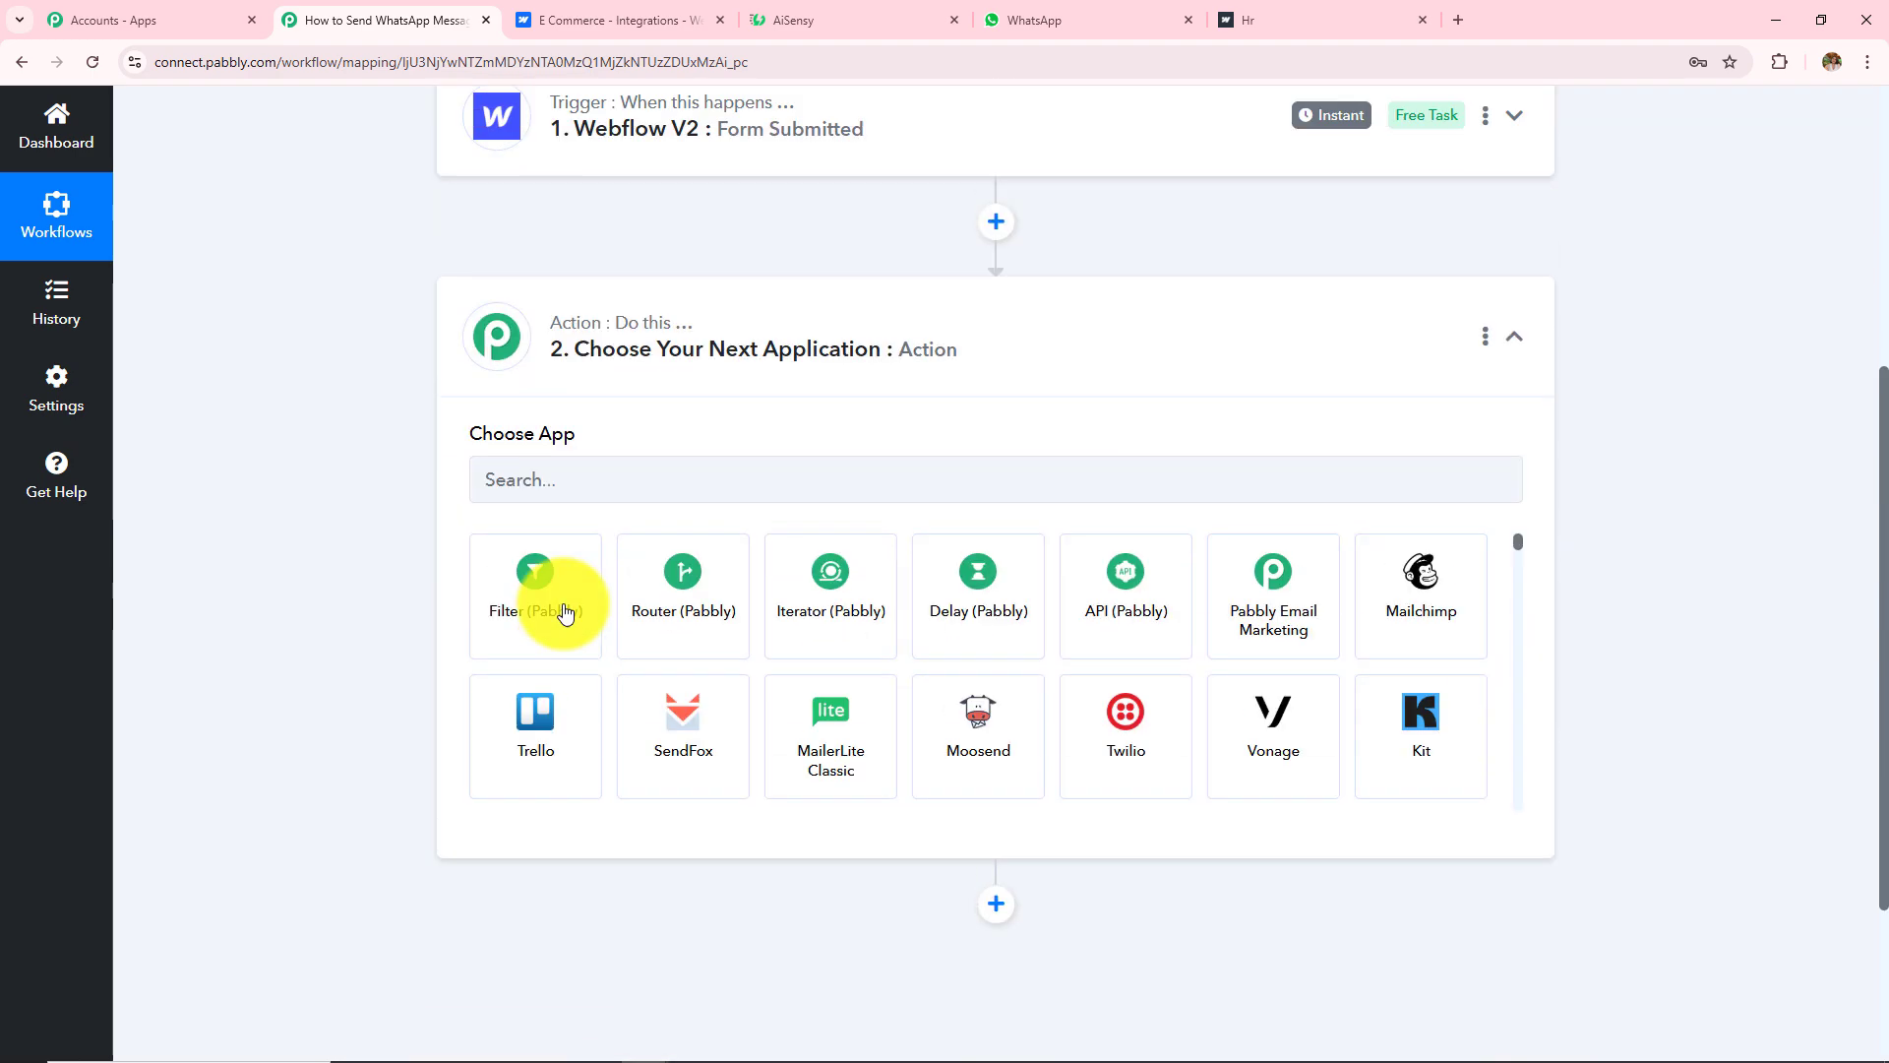
Step: Search 'Ai', choose WhatsApp by AiSensy with Send Template Message, and open its connection panel
click(571, 513)
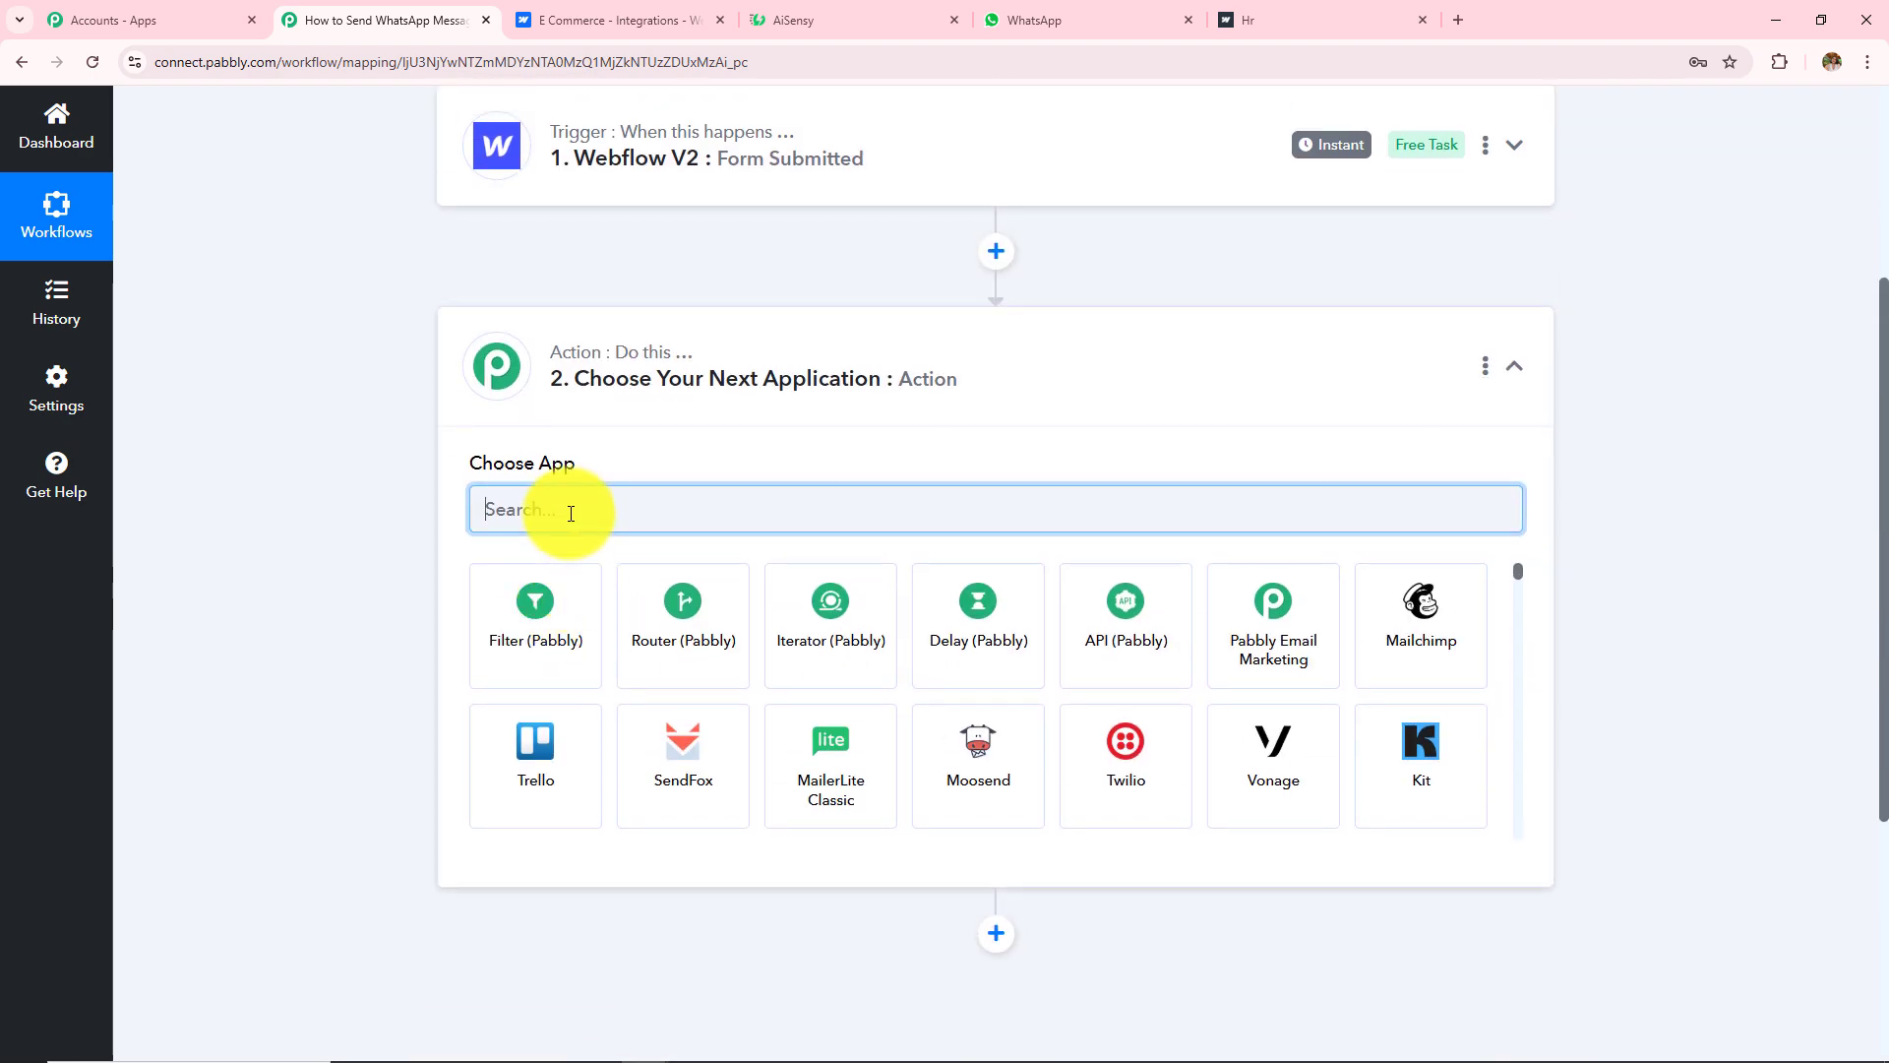
text(Aisen)
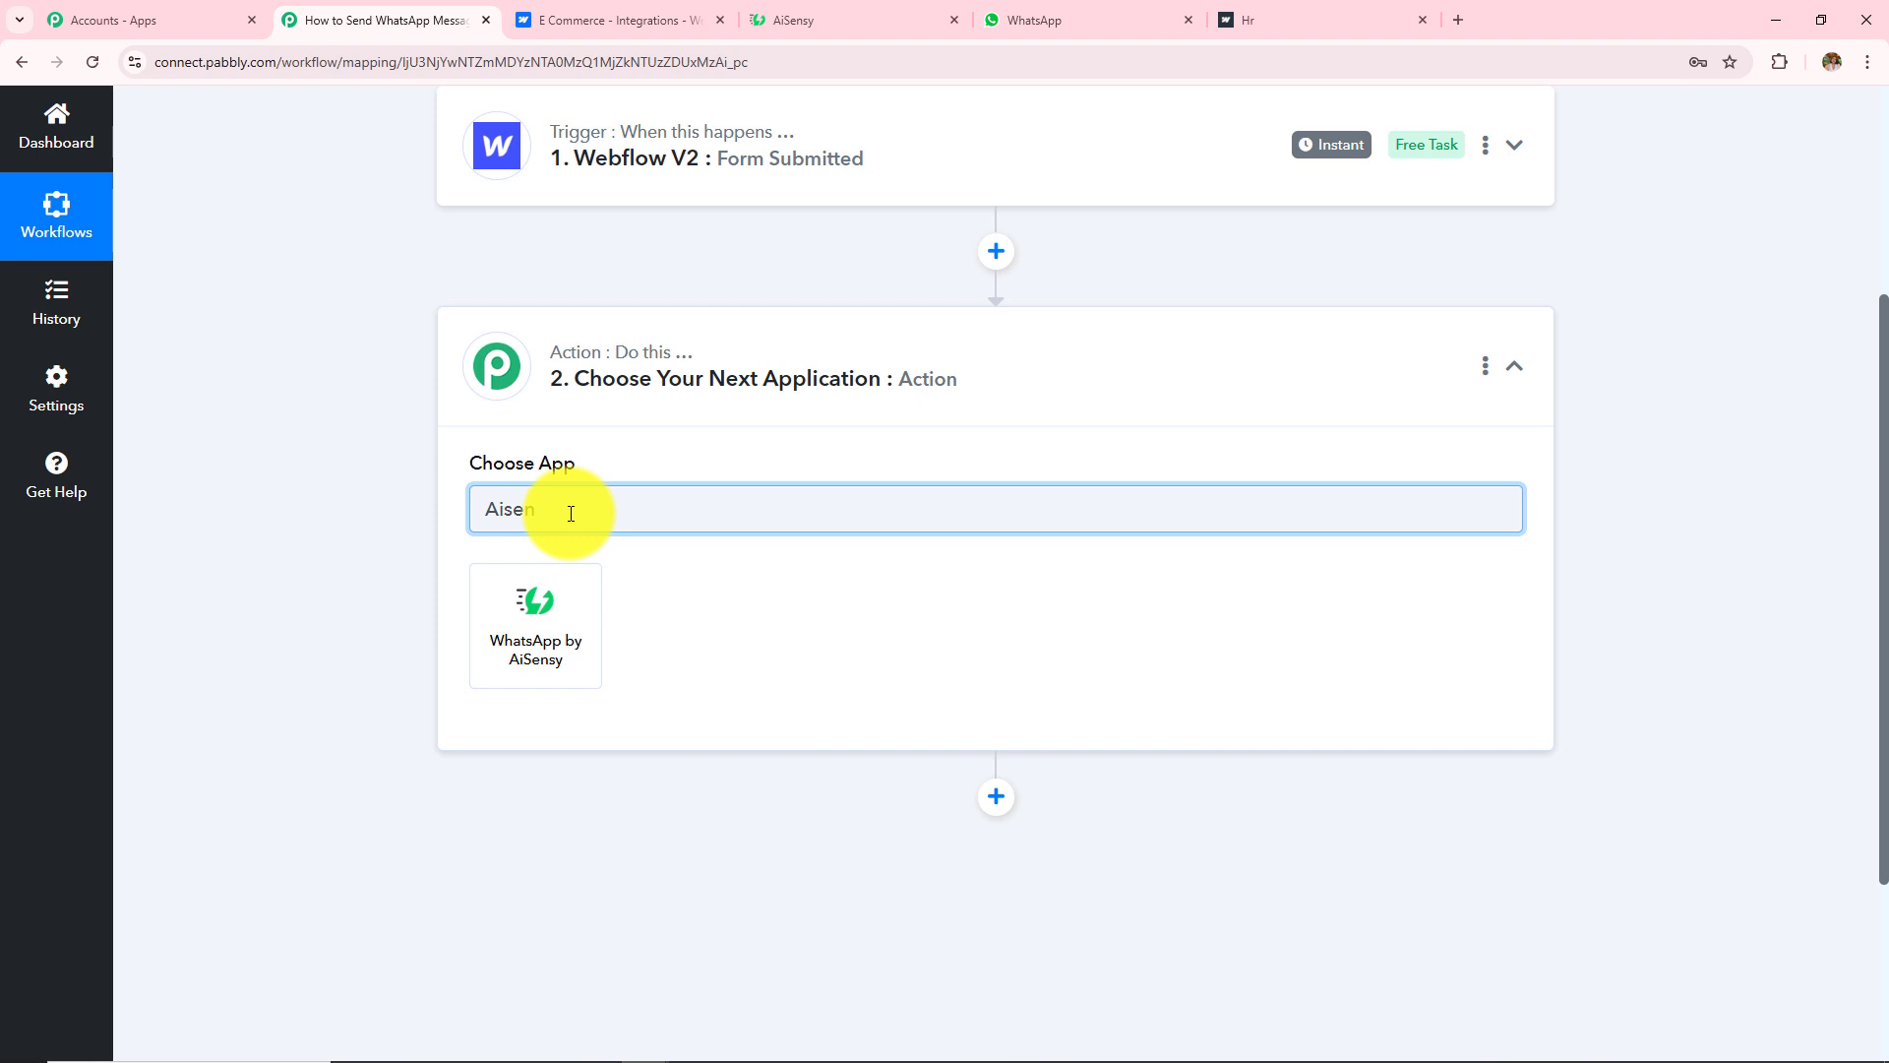
click(550, 603)
click(550, 611)
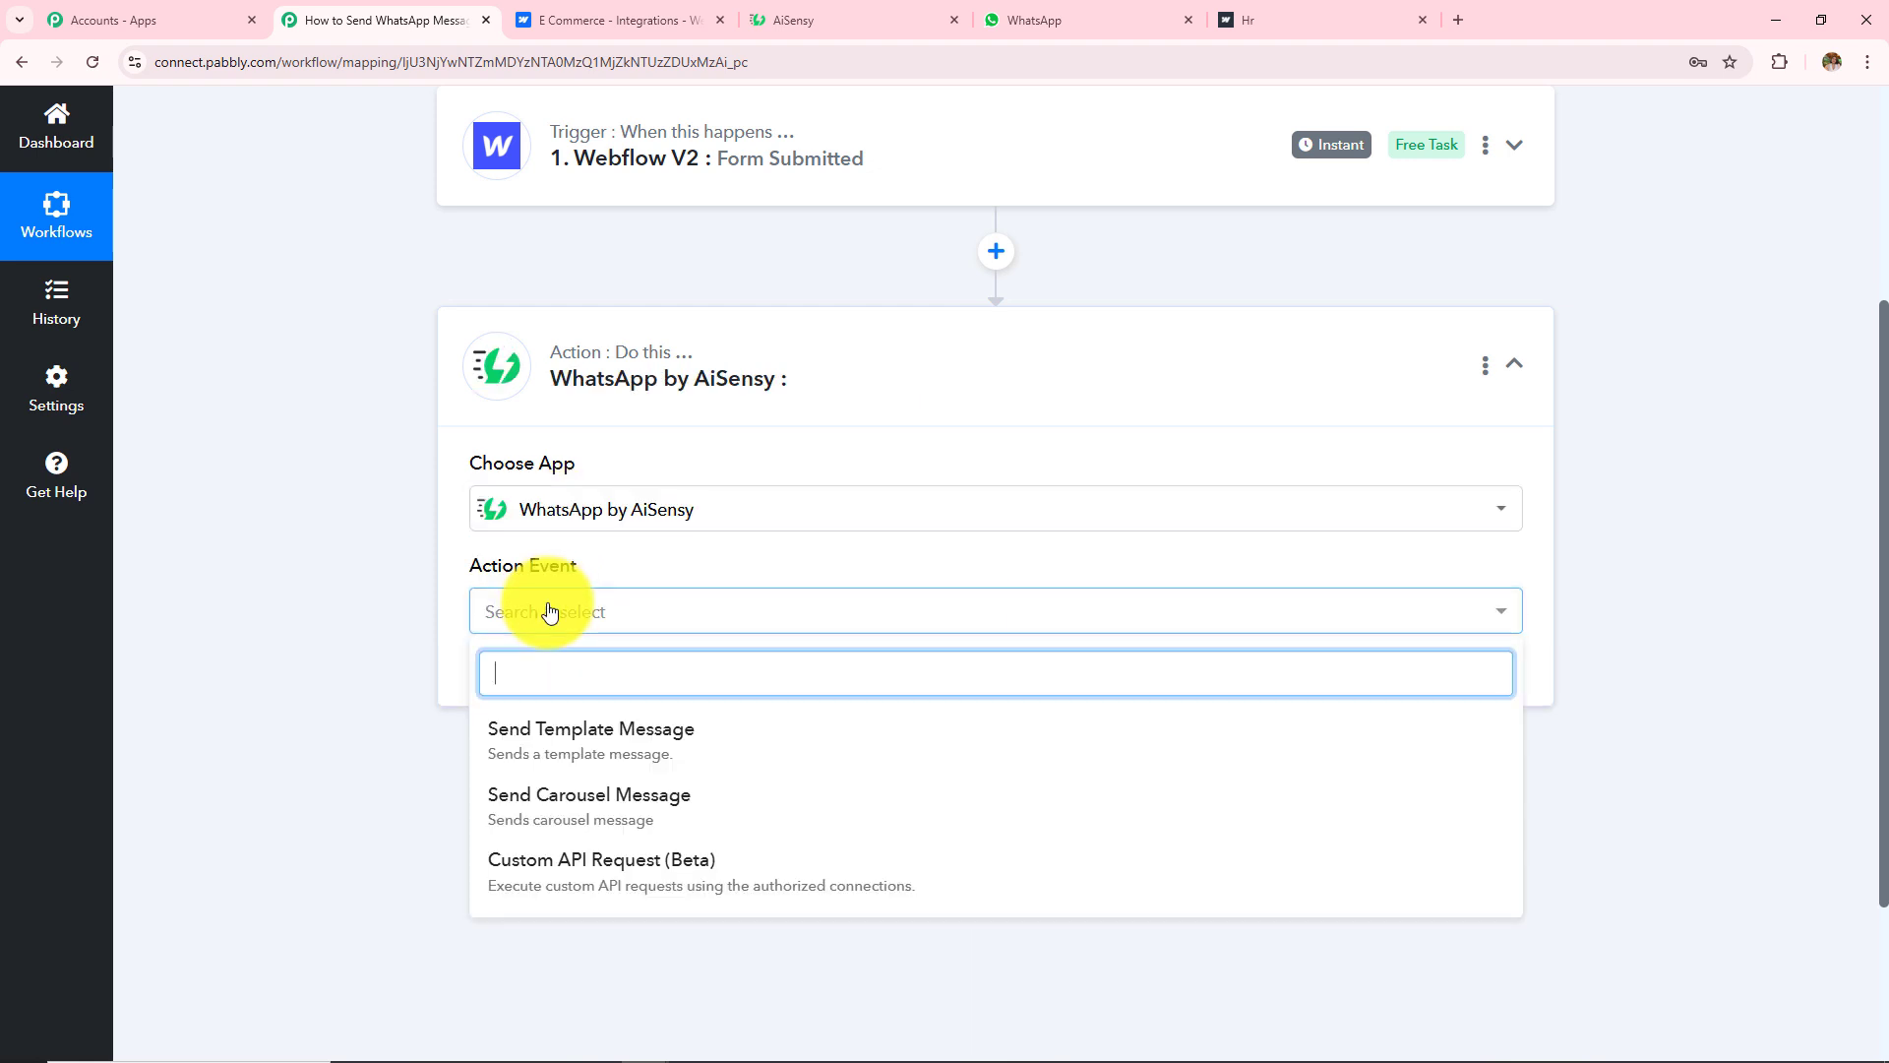
click(590, 746)
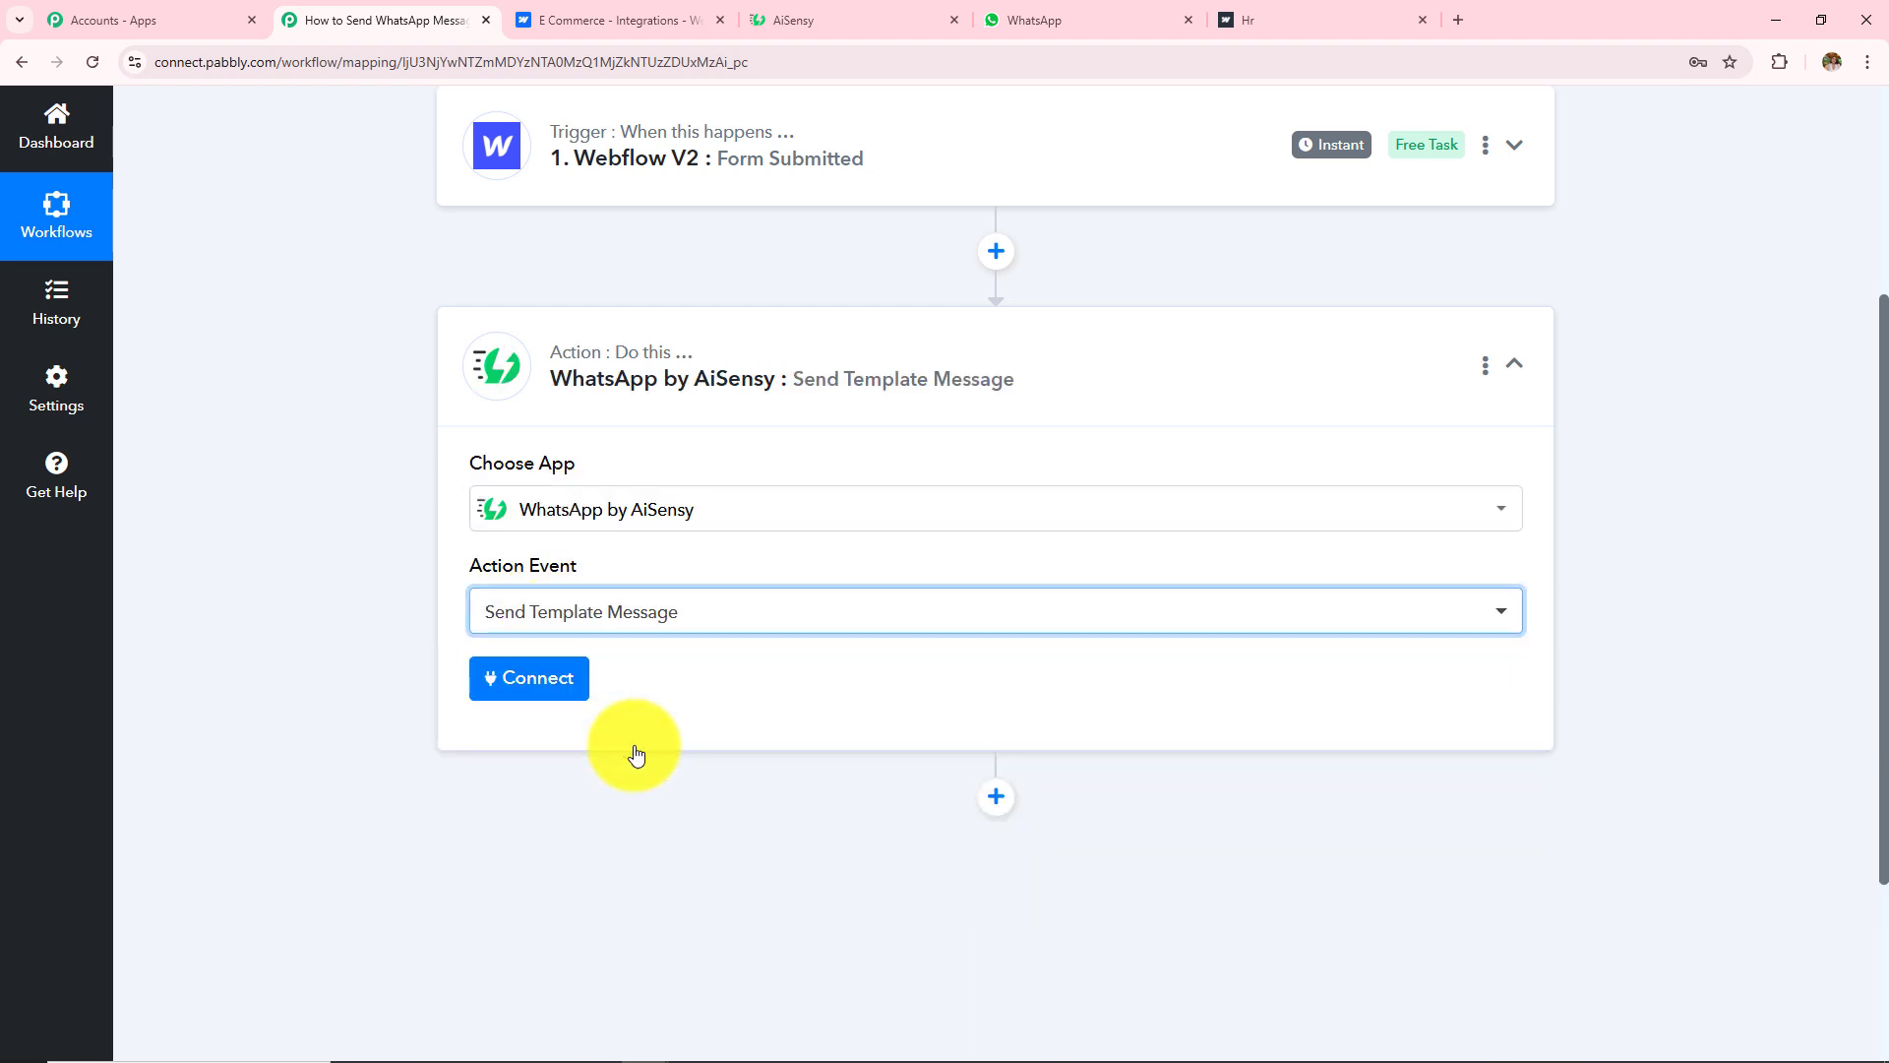
click(530, 677)
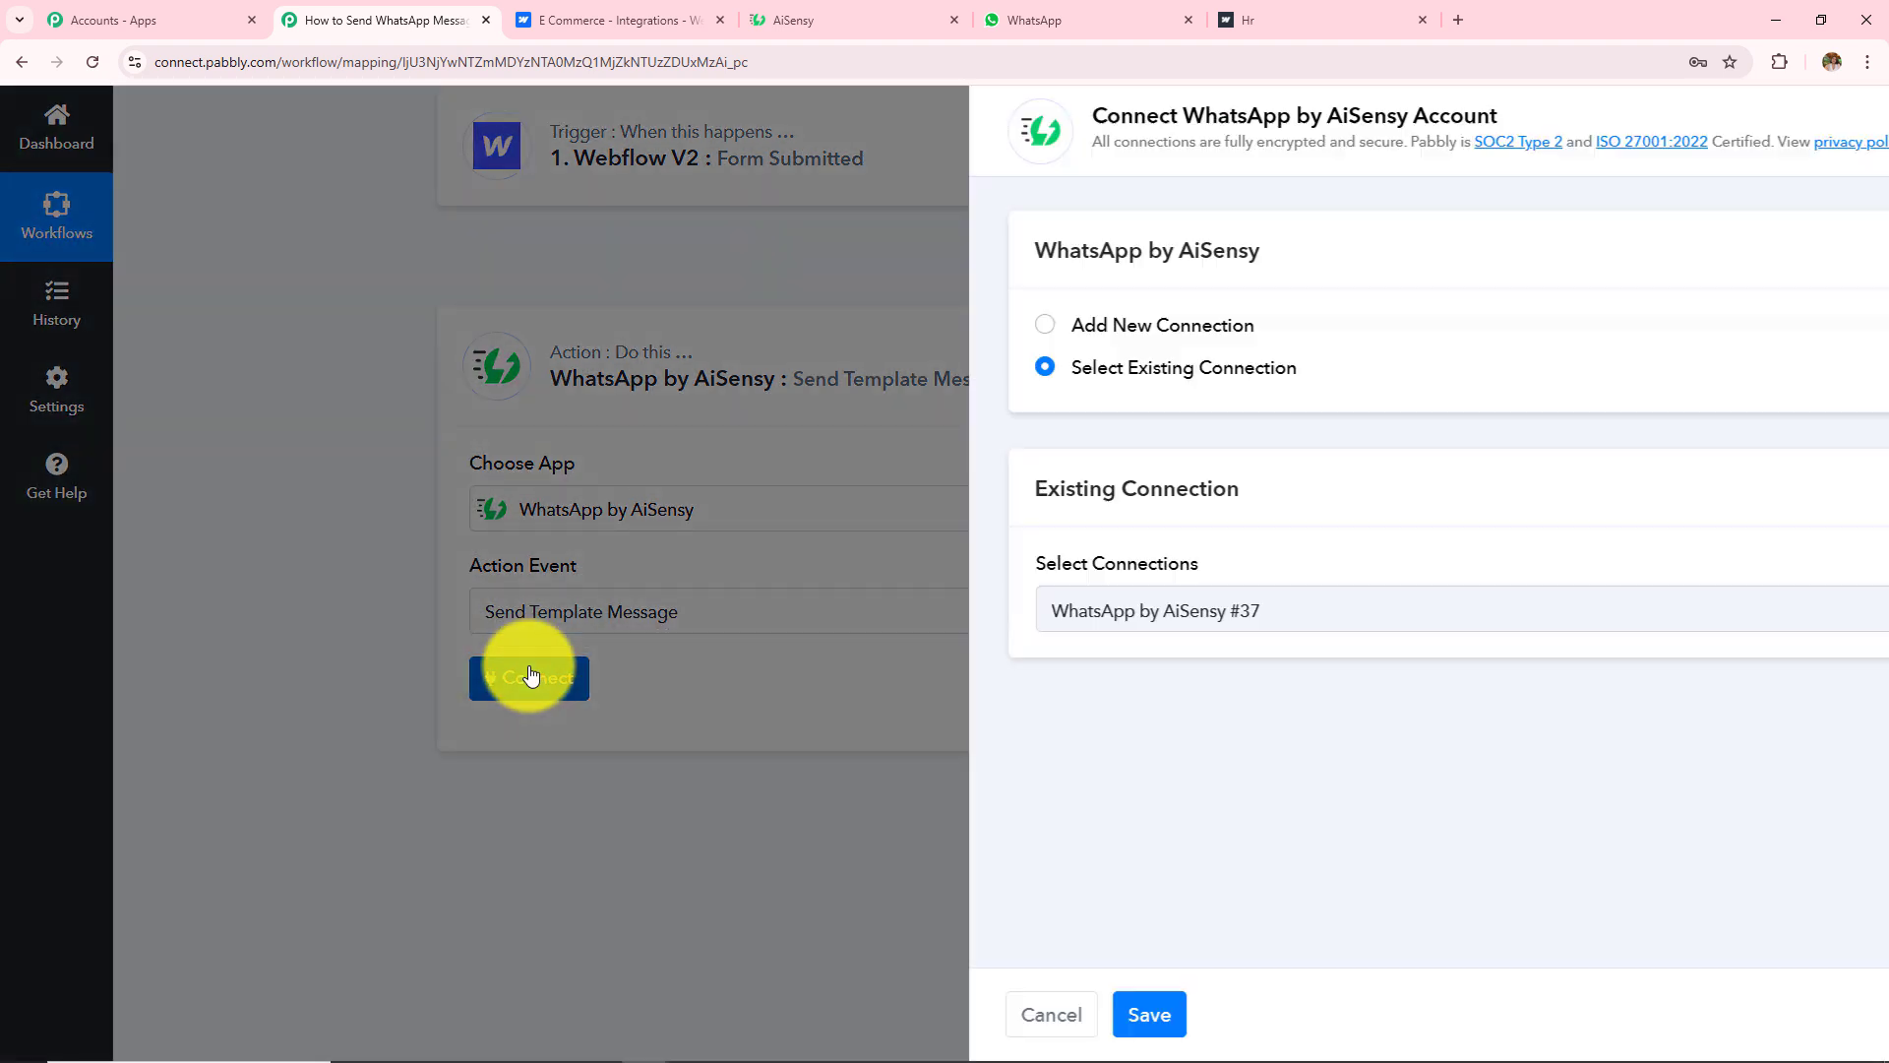
Step: Choose Add New Connection for AiSensy, review the API Key instructions, and switch to the AiSensy dashboard
mouse_move(872, 498)
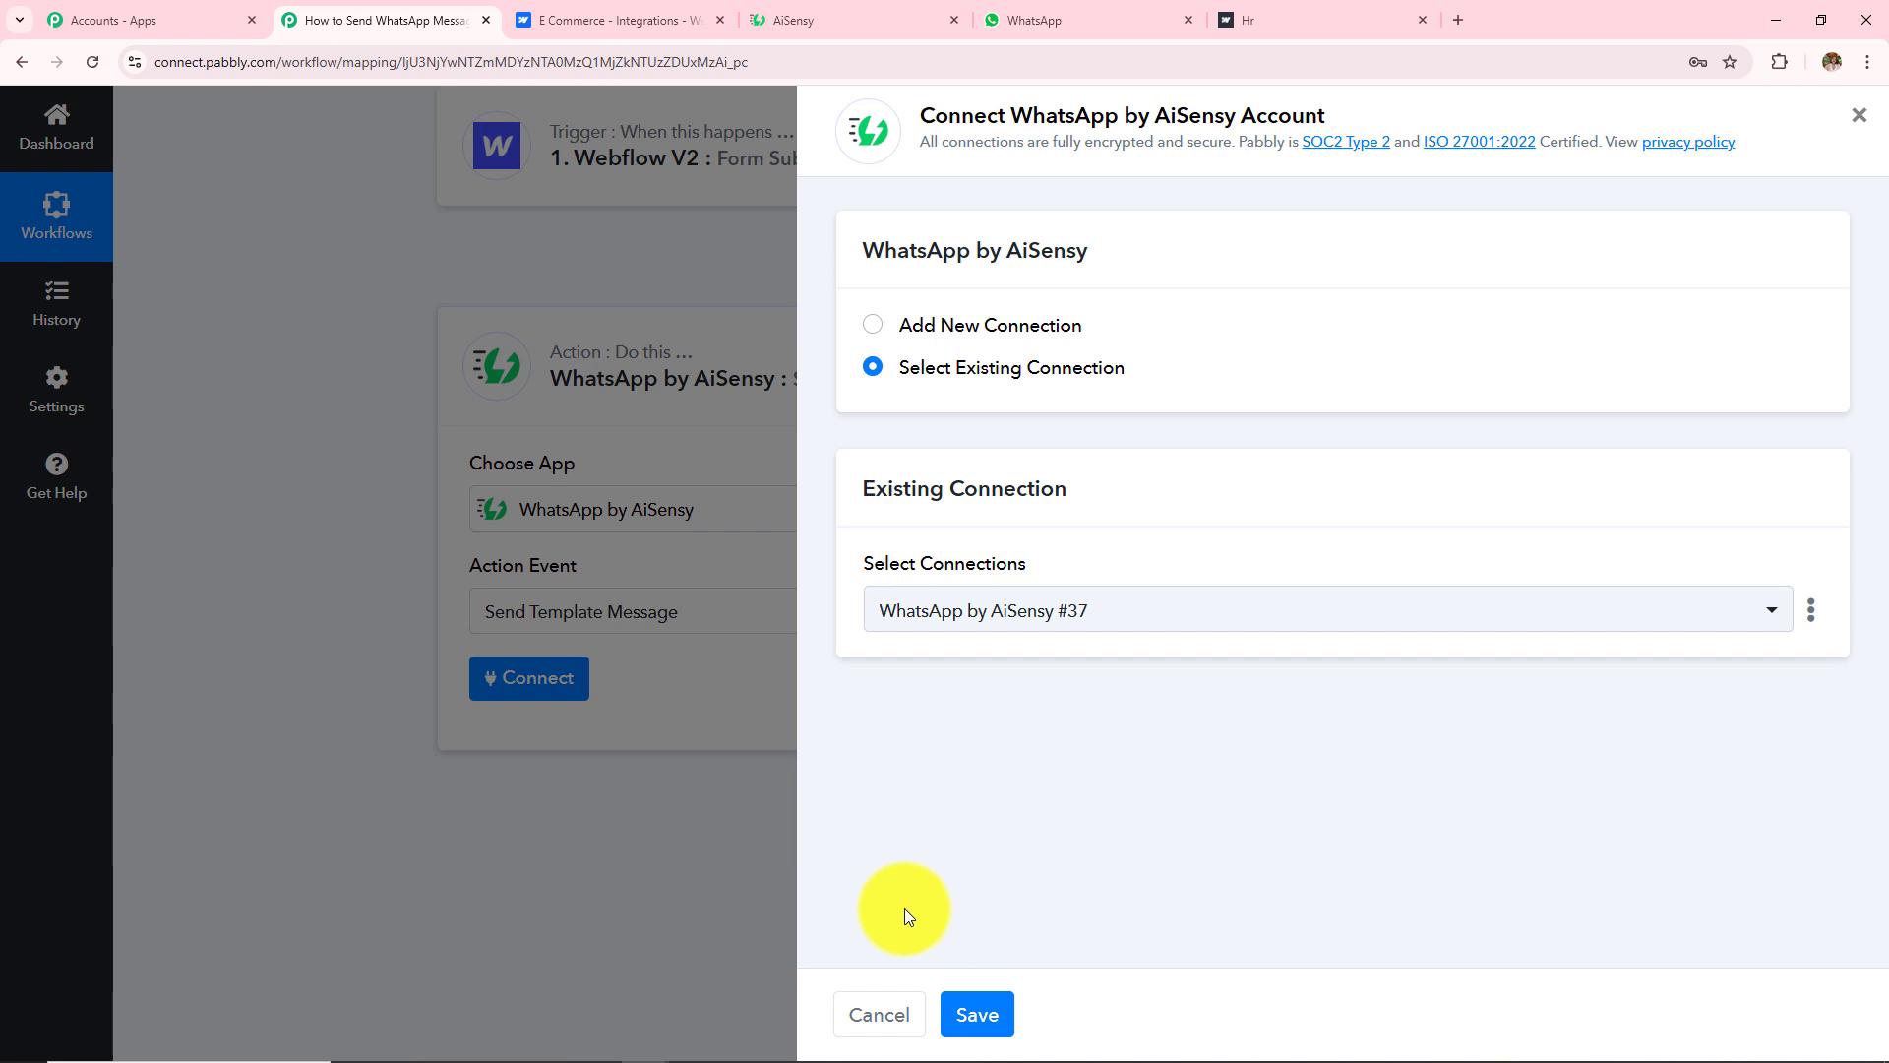
click(870, 327)
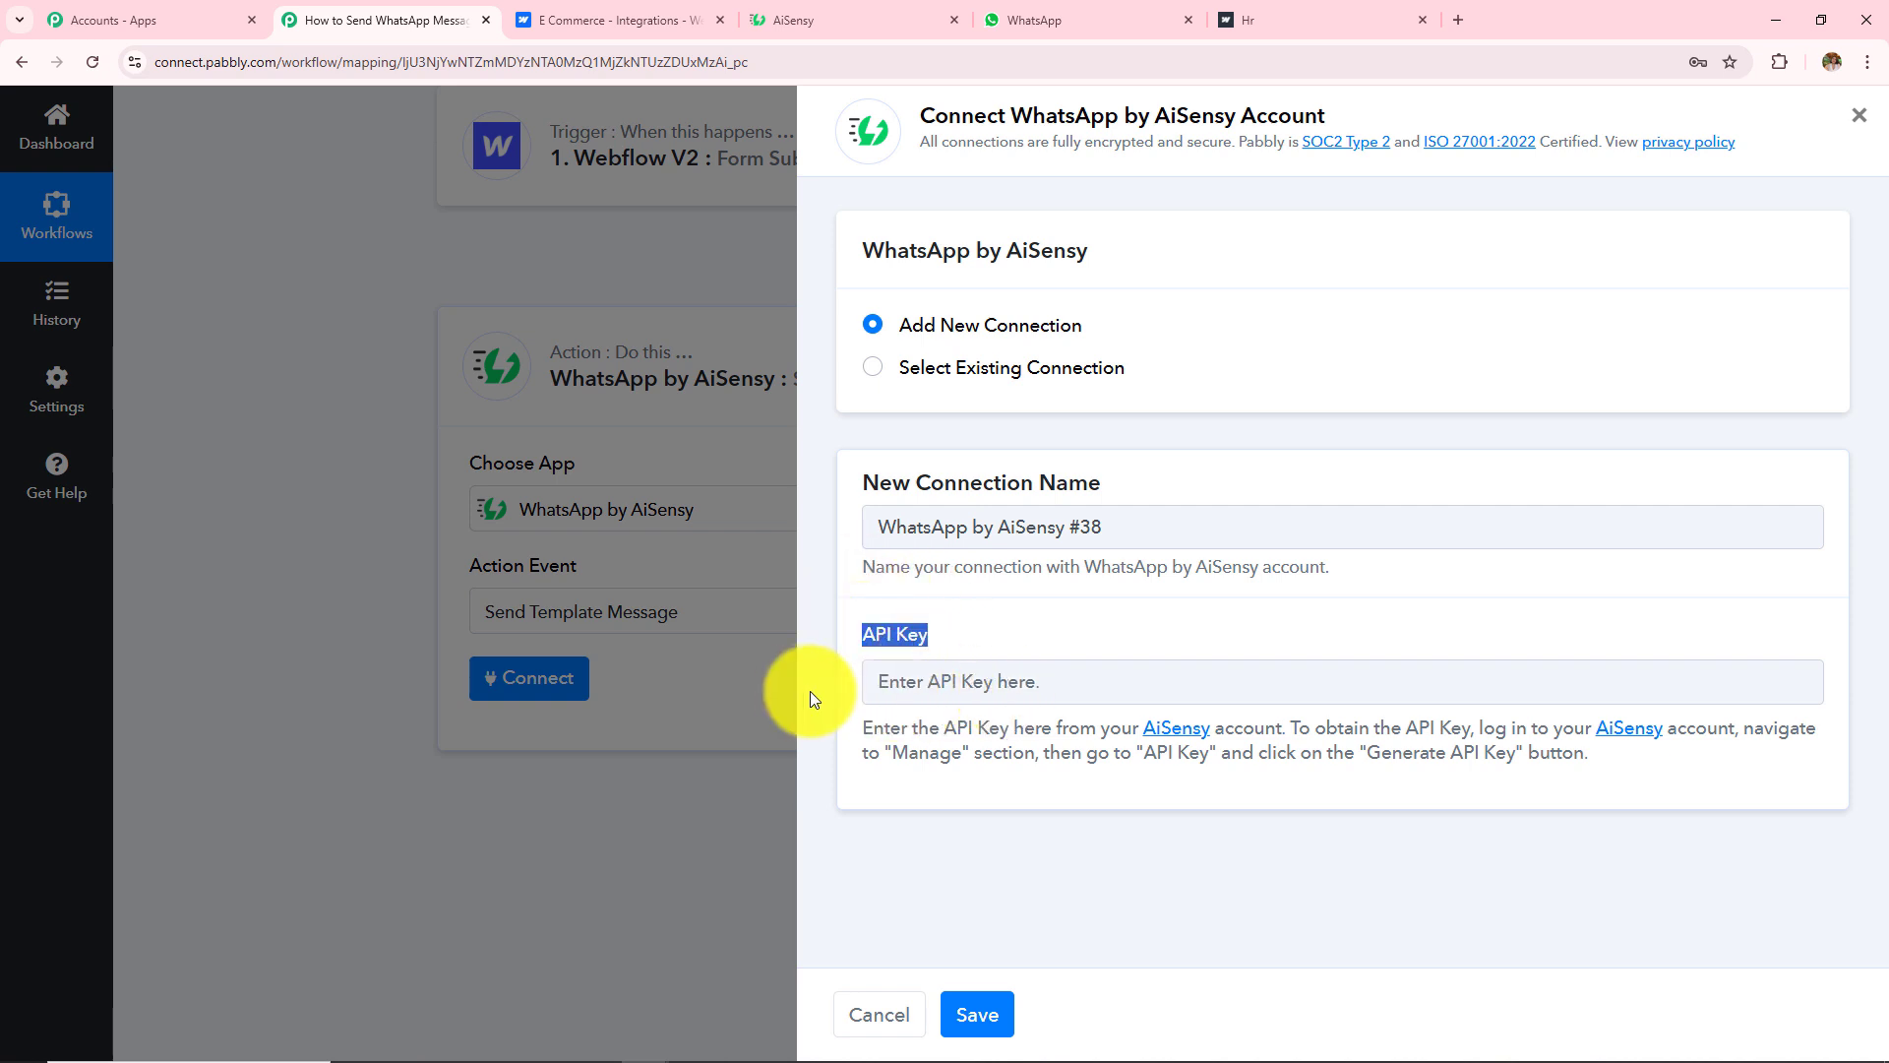
drag(870, 726, 1674, 780)
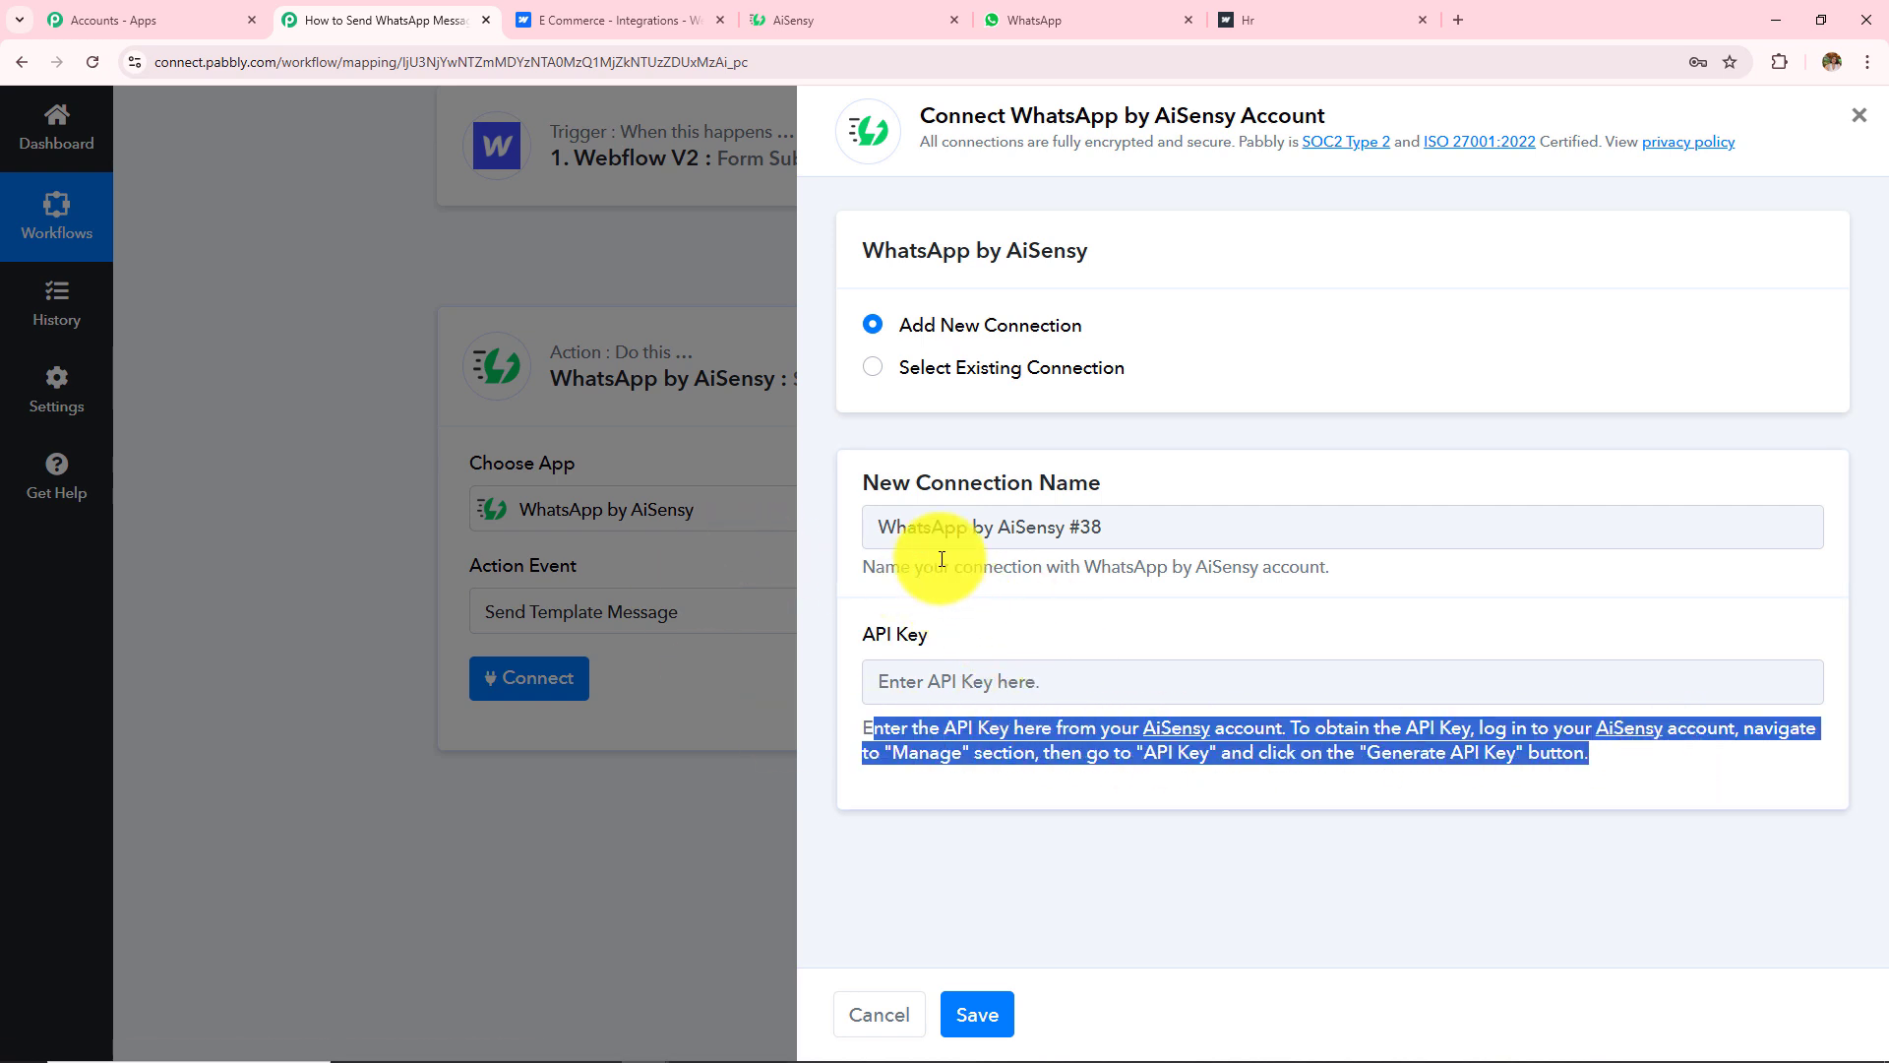
click(866, 8)
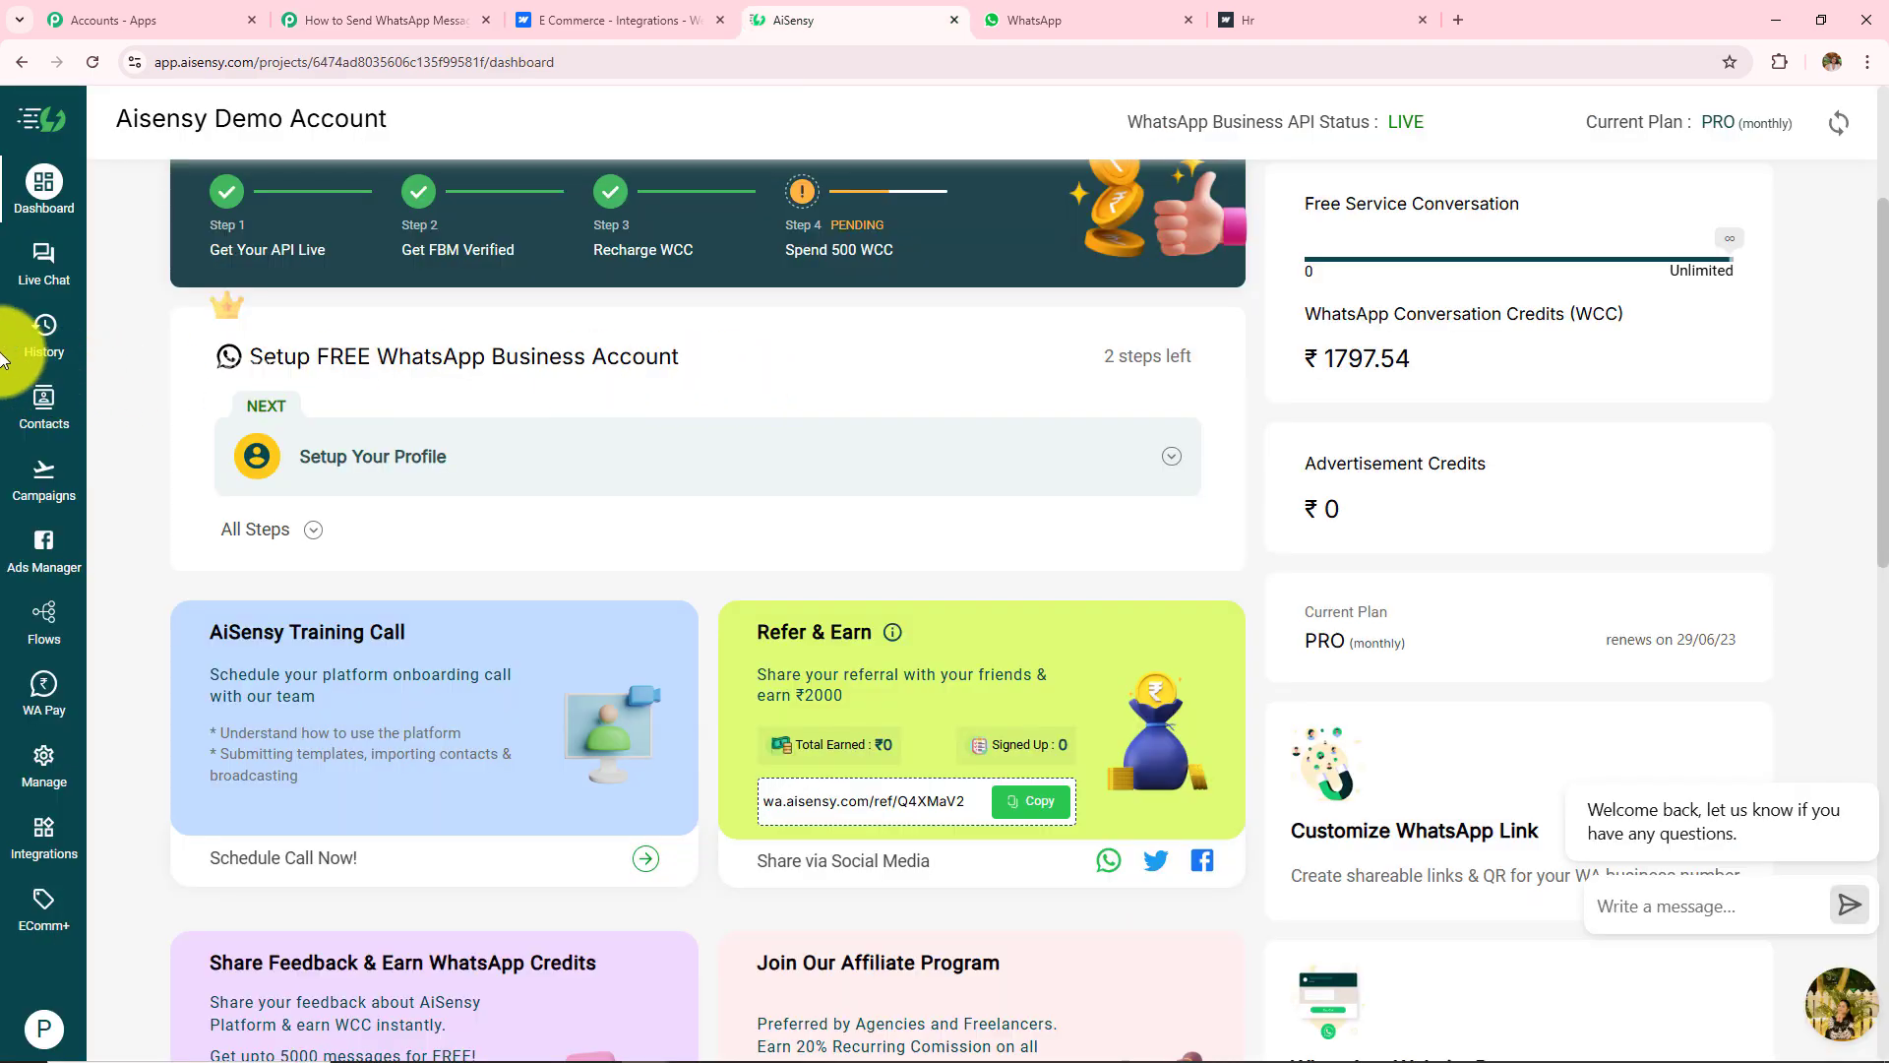
Step: Copy the API key from AiSensy's Manage > API Key page and return to Pabbly's API Key field
click(42, 763)
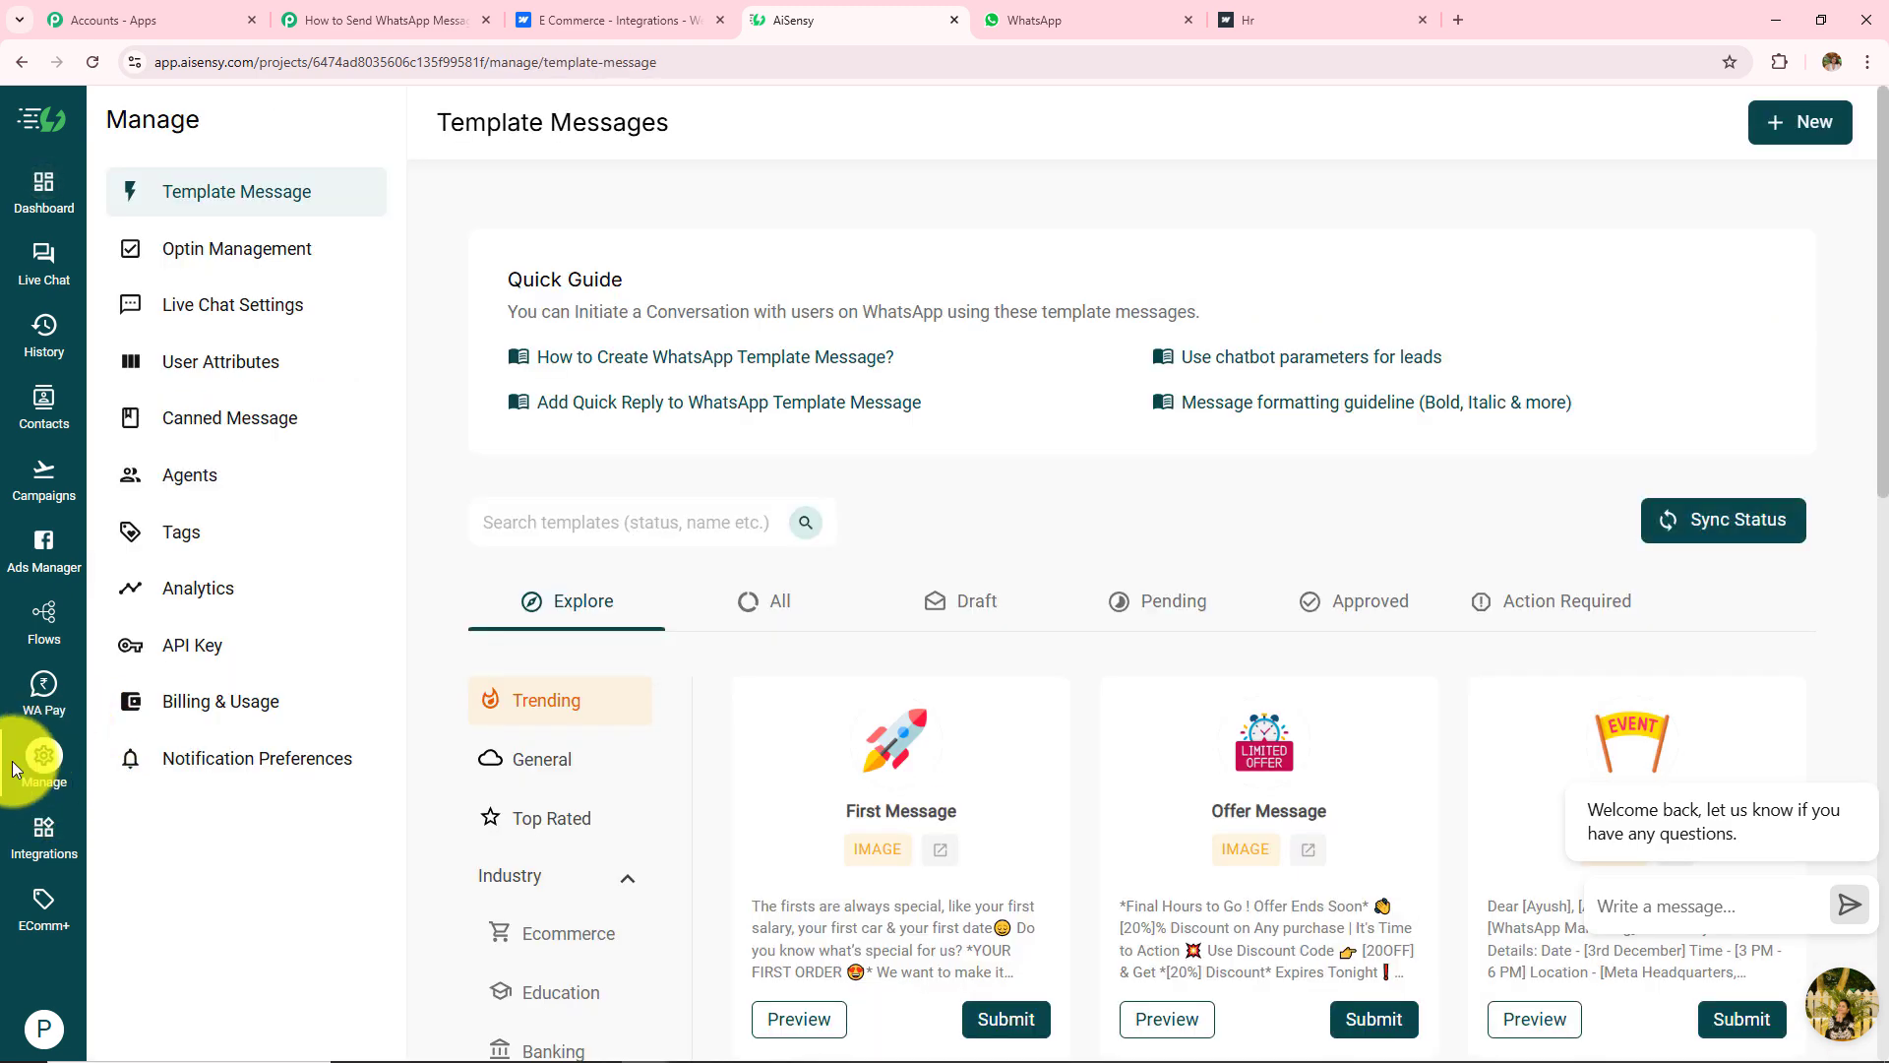
click(200, 635)
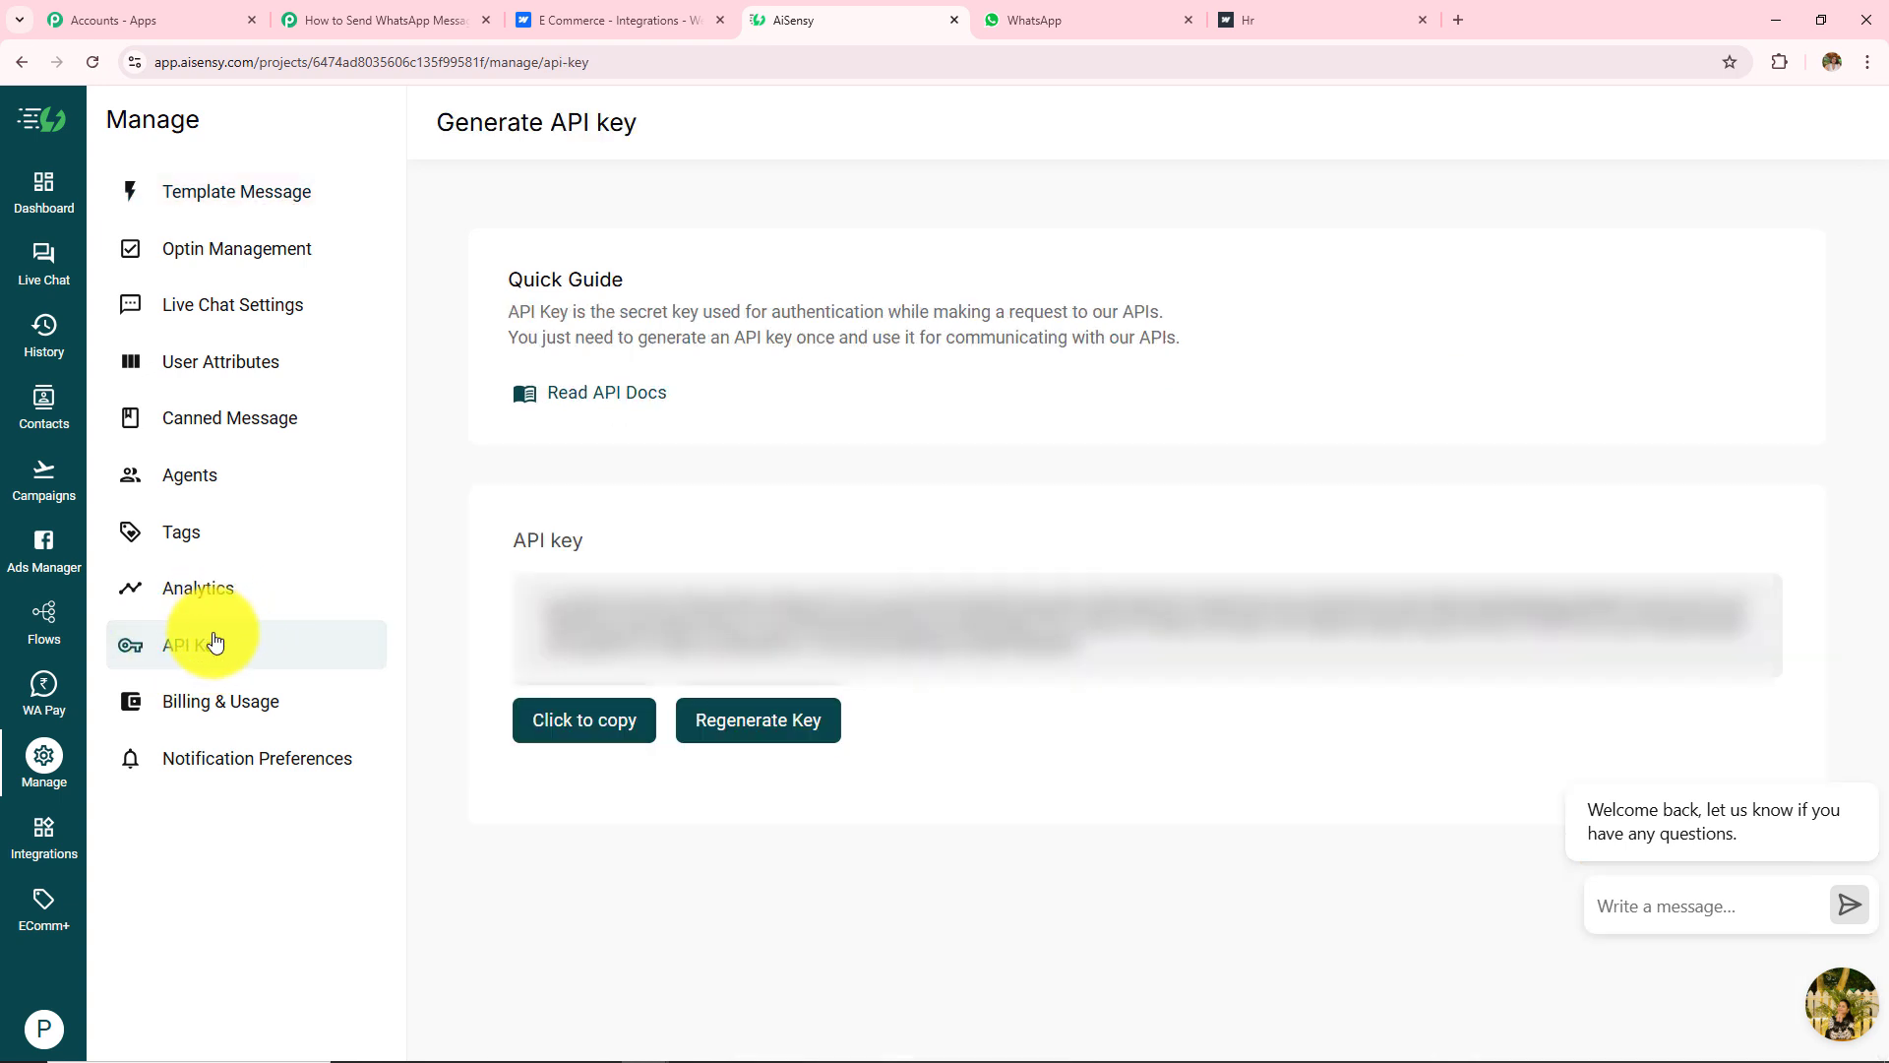
click(538, 726)
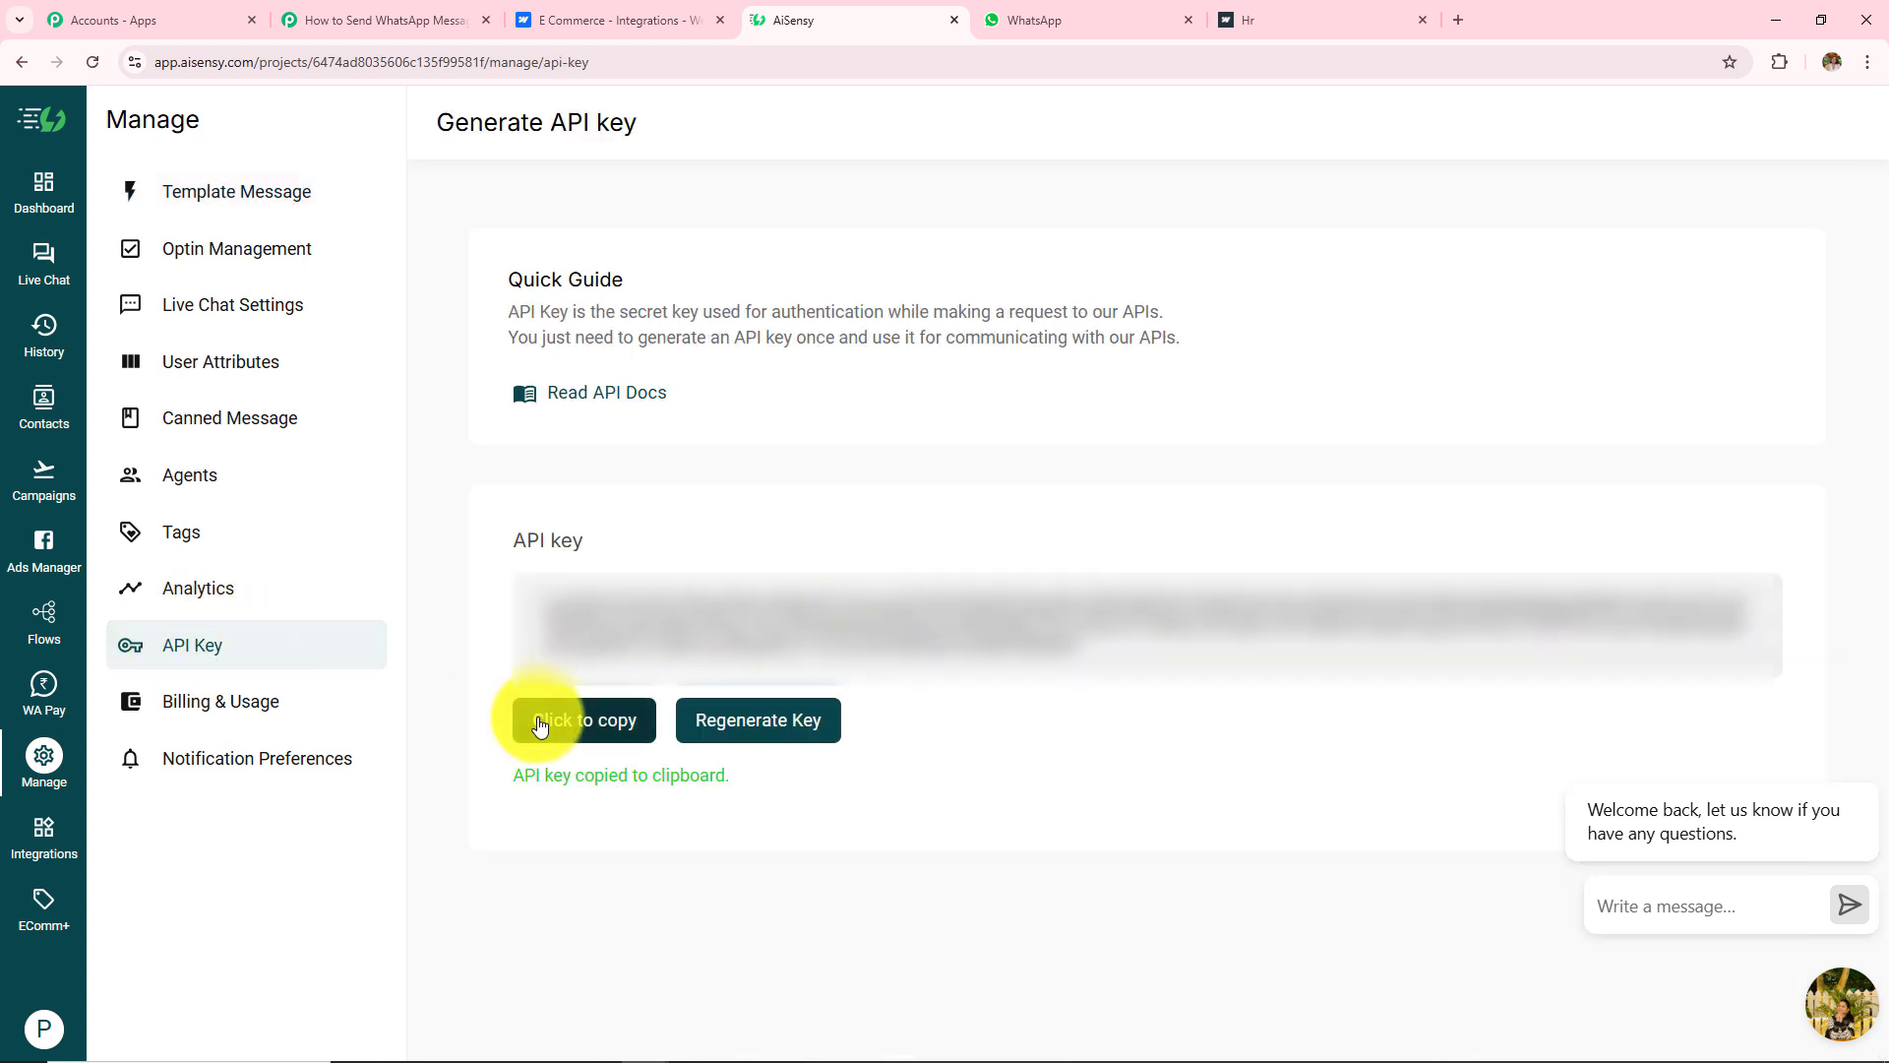
click(20, 62)
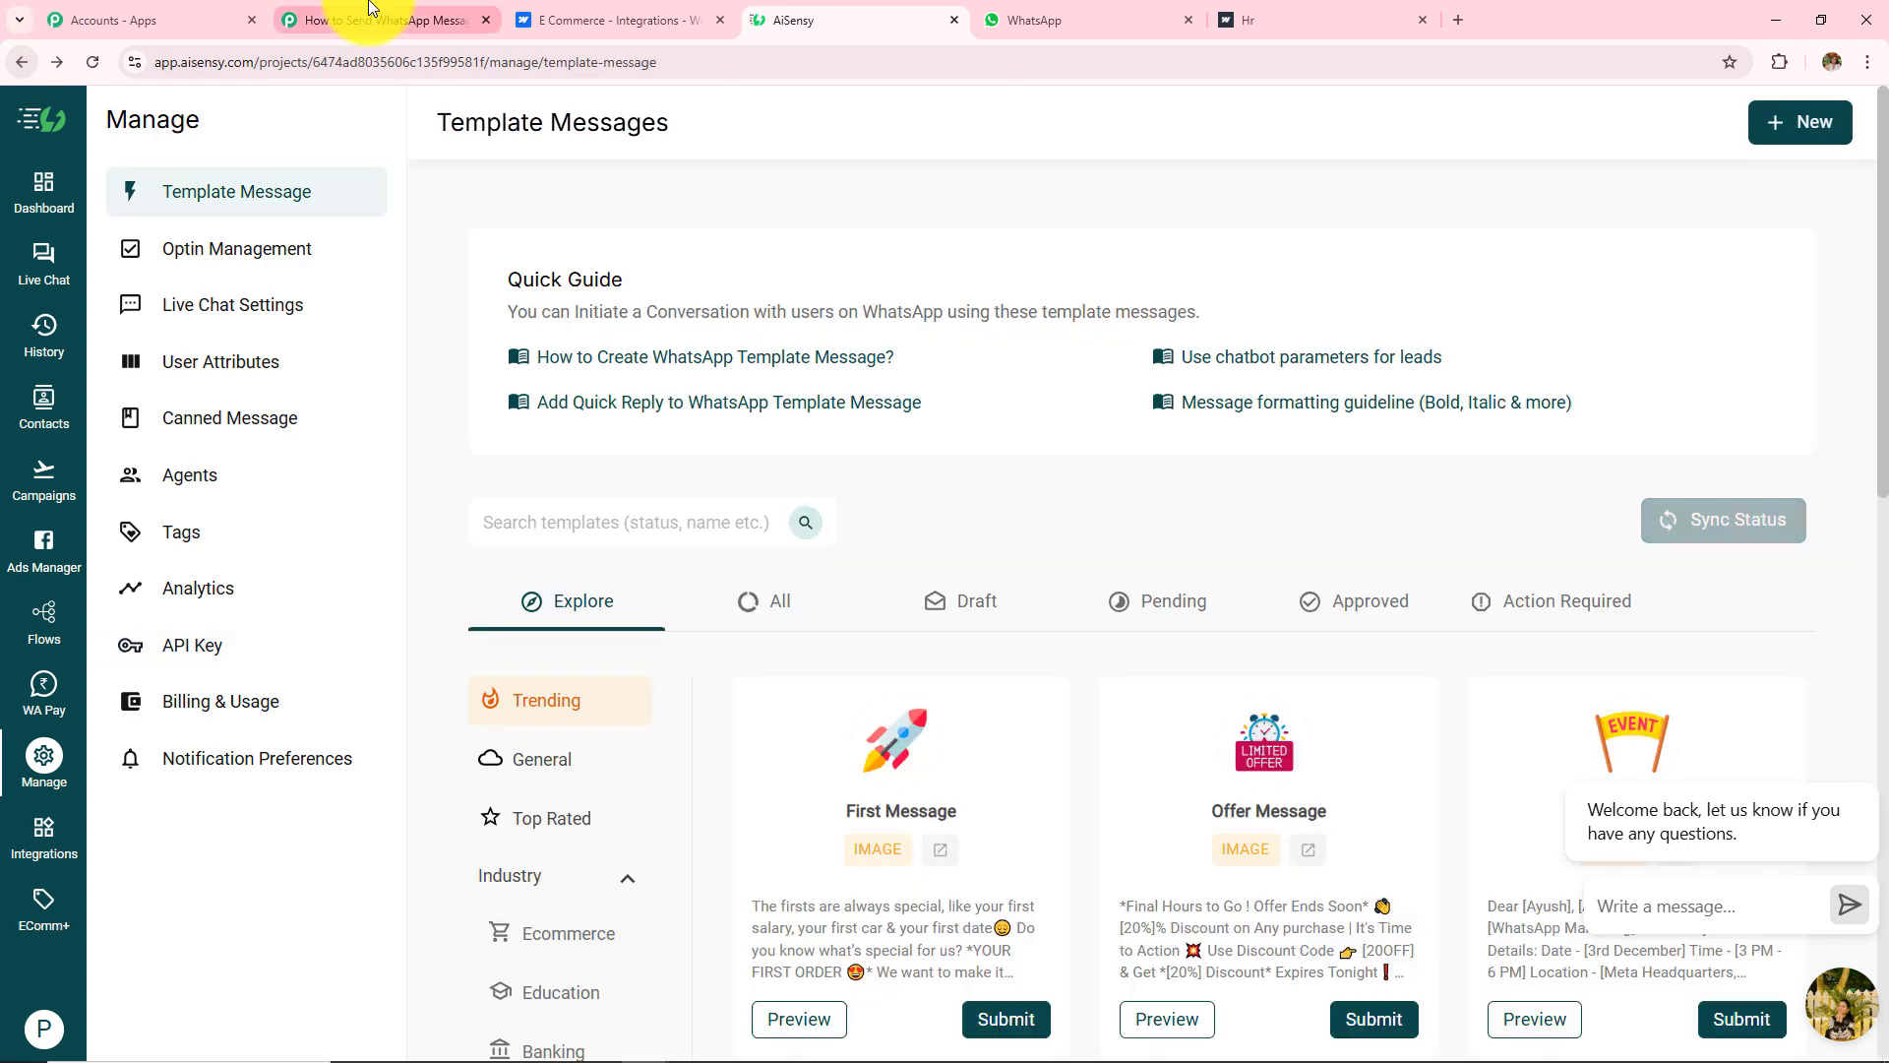
click(364, 20)
click(1010, 667)
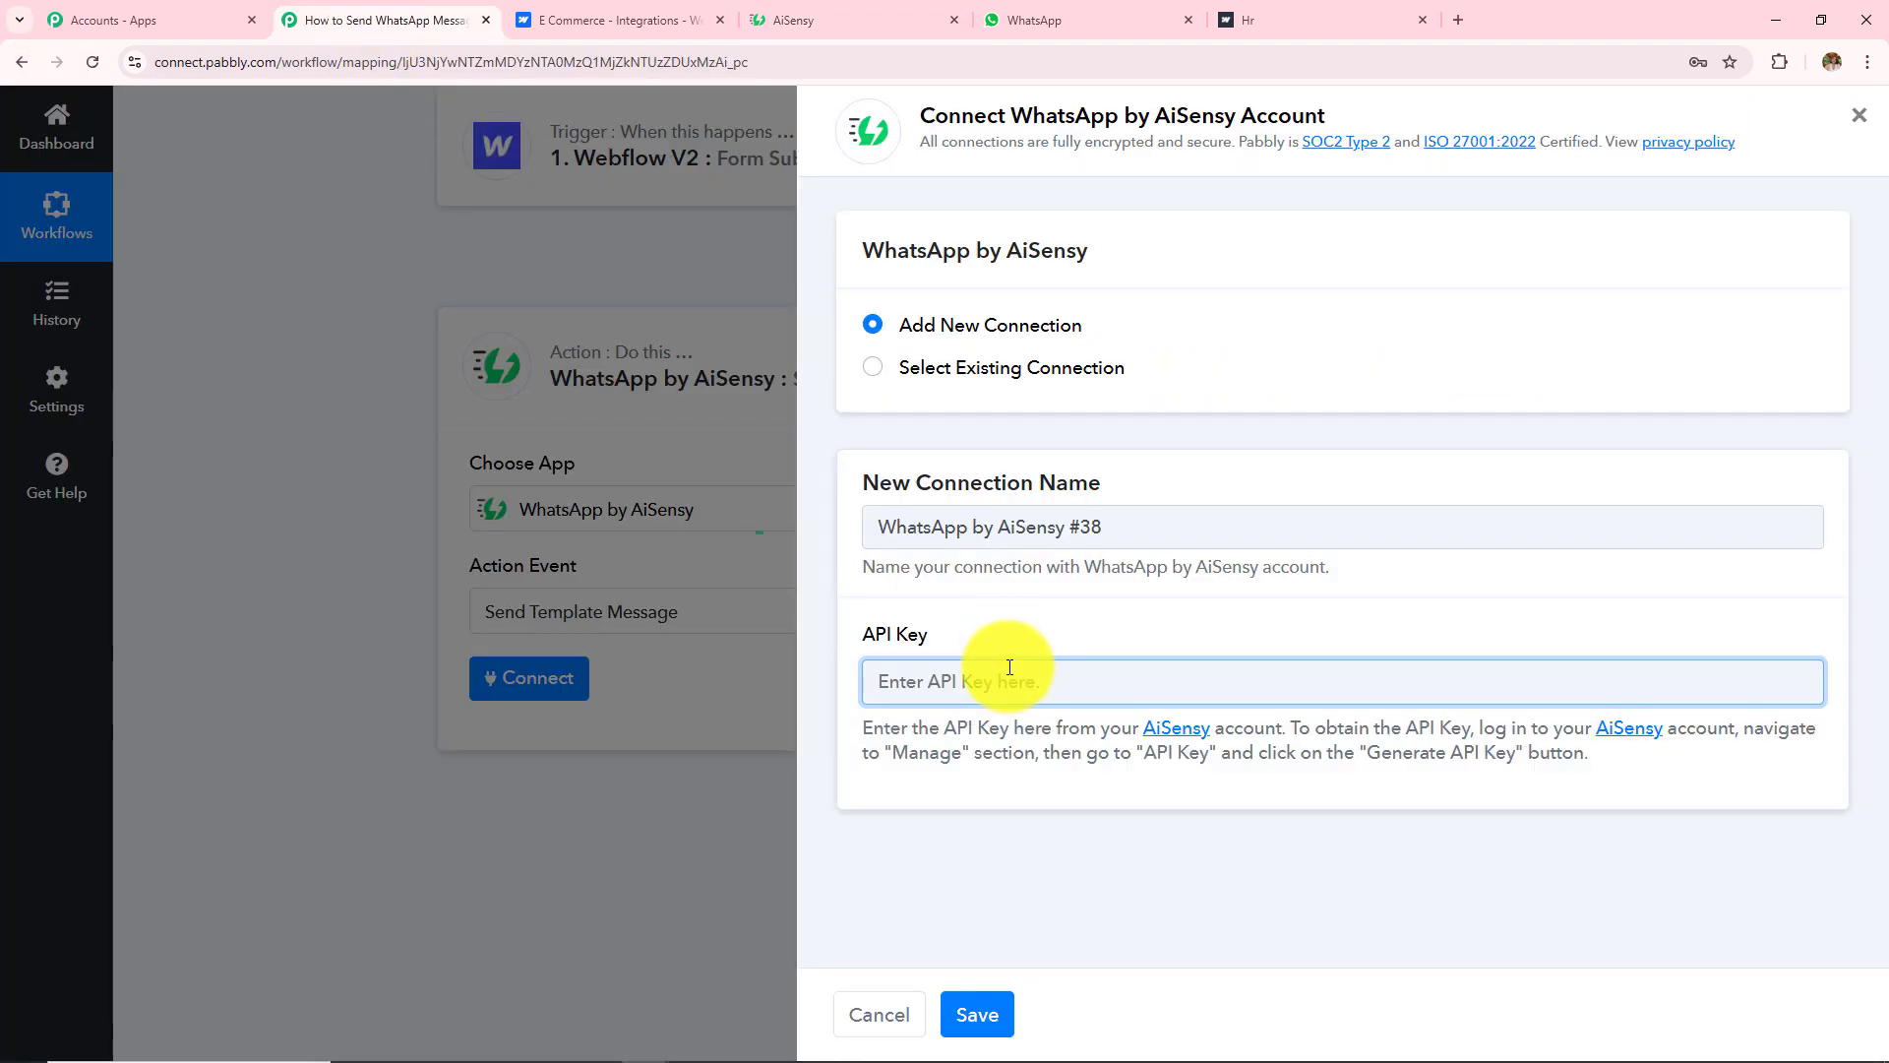
Step: Paste the AiSensy API key, save the connection, and check the Campaign Name field
key(ctrl+v)
click(999, 1015)
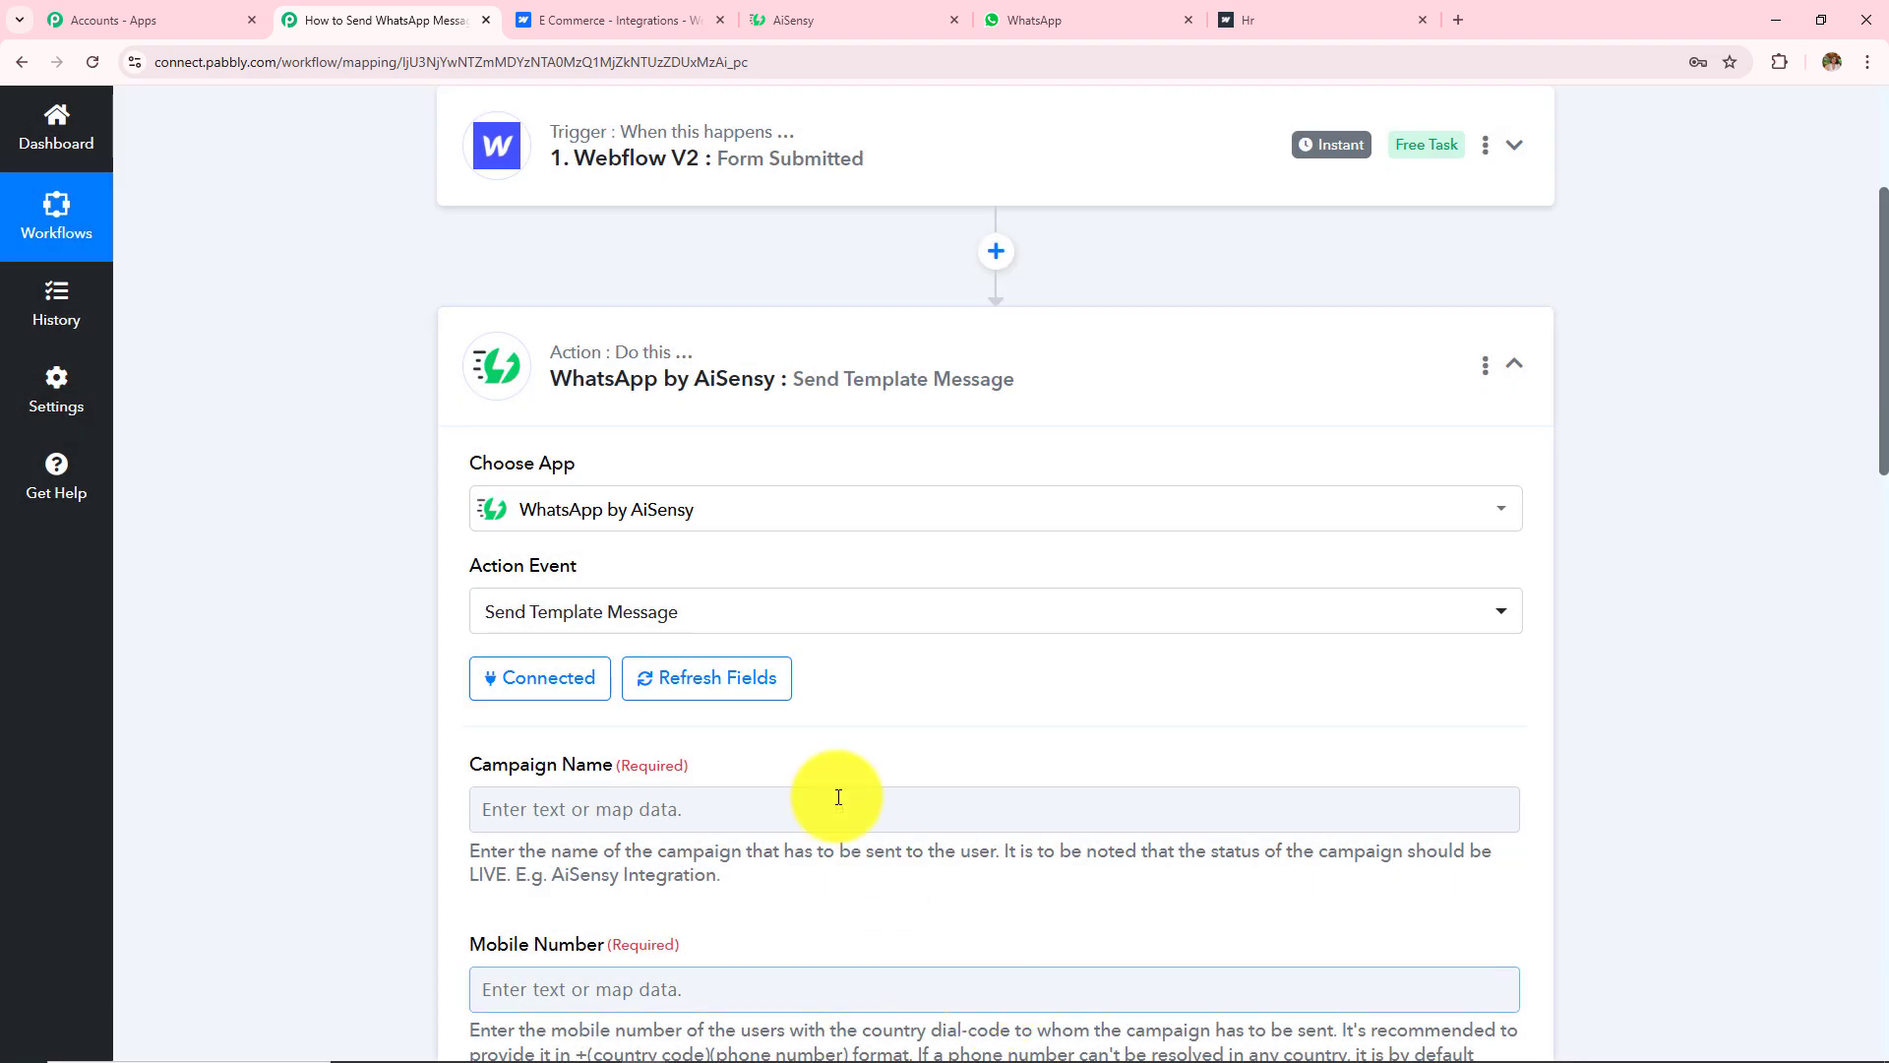
scroll(830, 753, down, 10)
scroll(825, 751, up, 9)
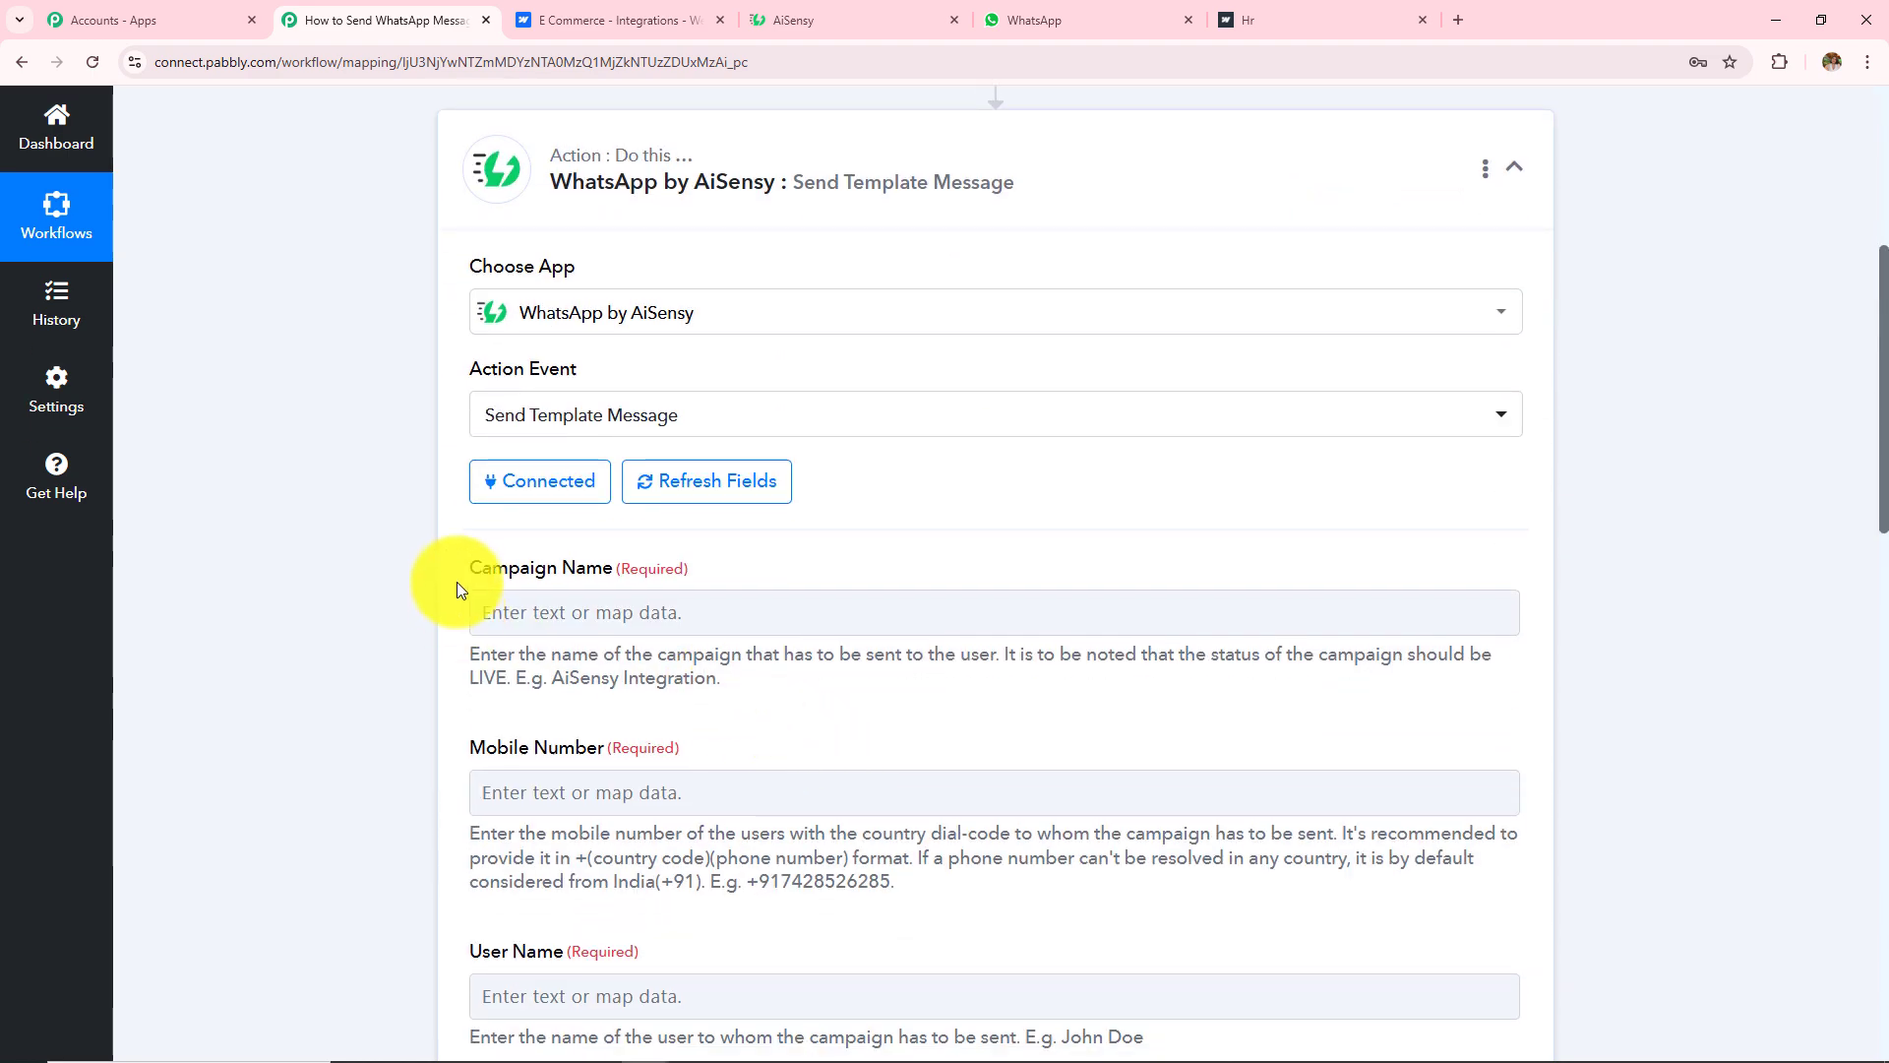
drag(470, 571, 653, 586)
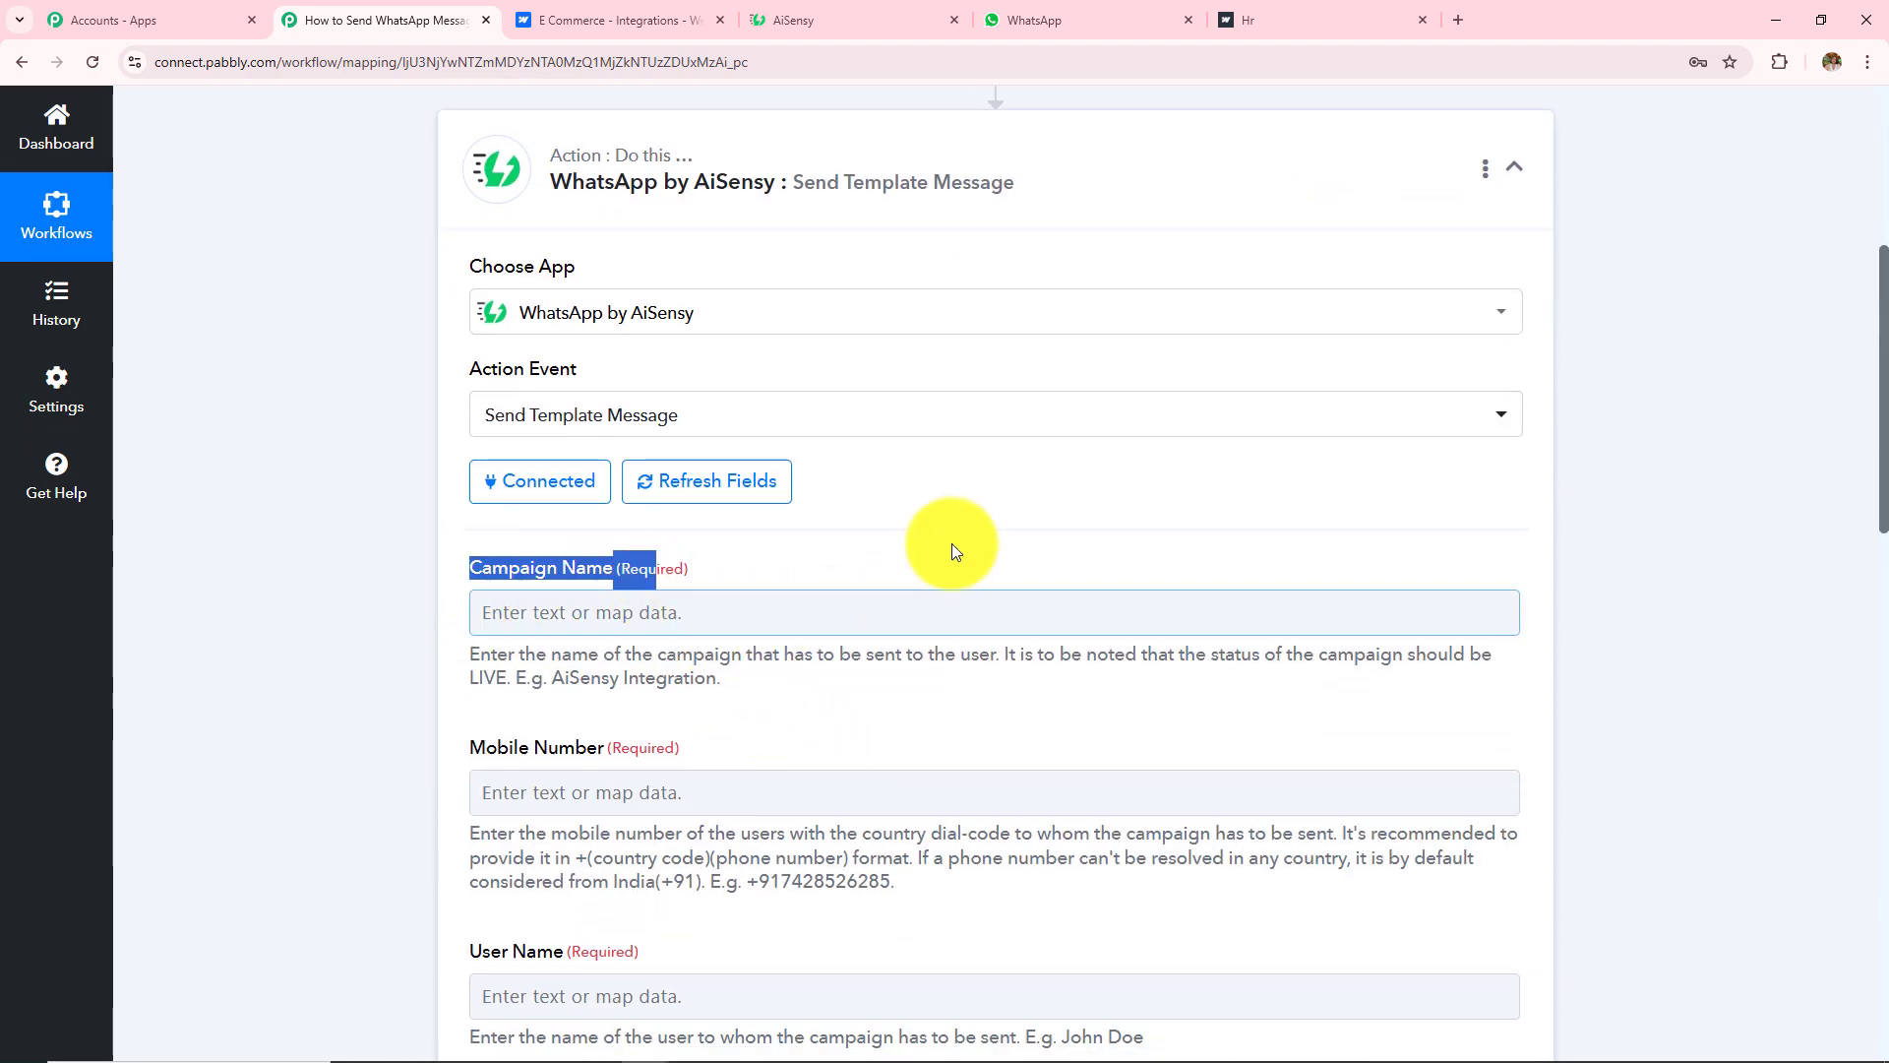
click(799, 21)
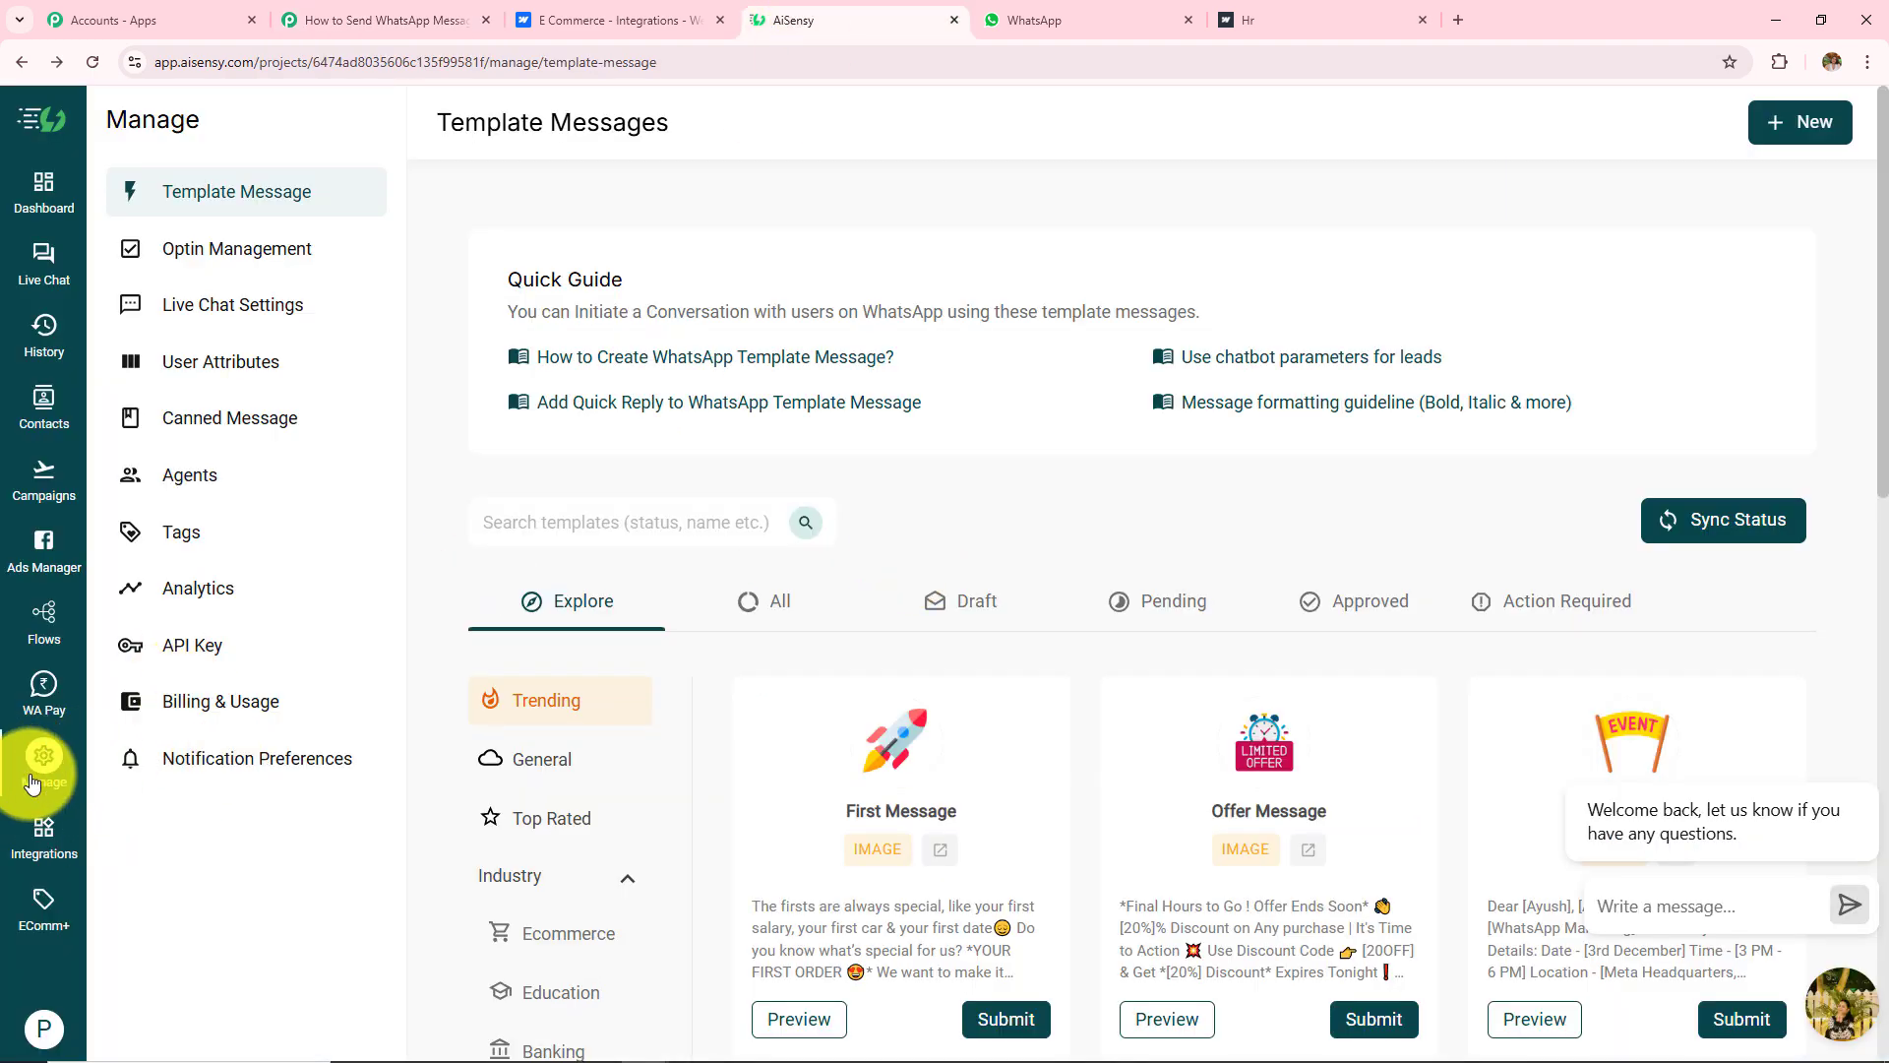
Step: List All templates and preview the message text of the ecommerce_send template
click(777, 618)
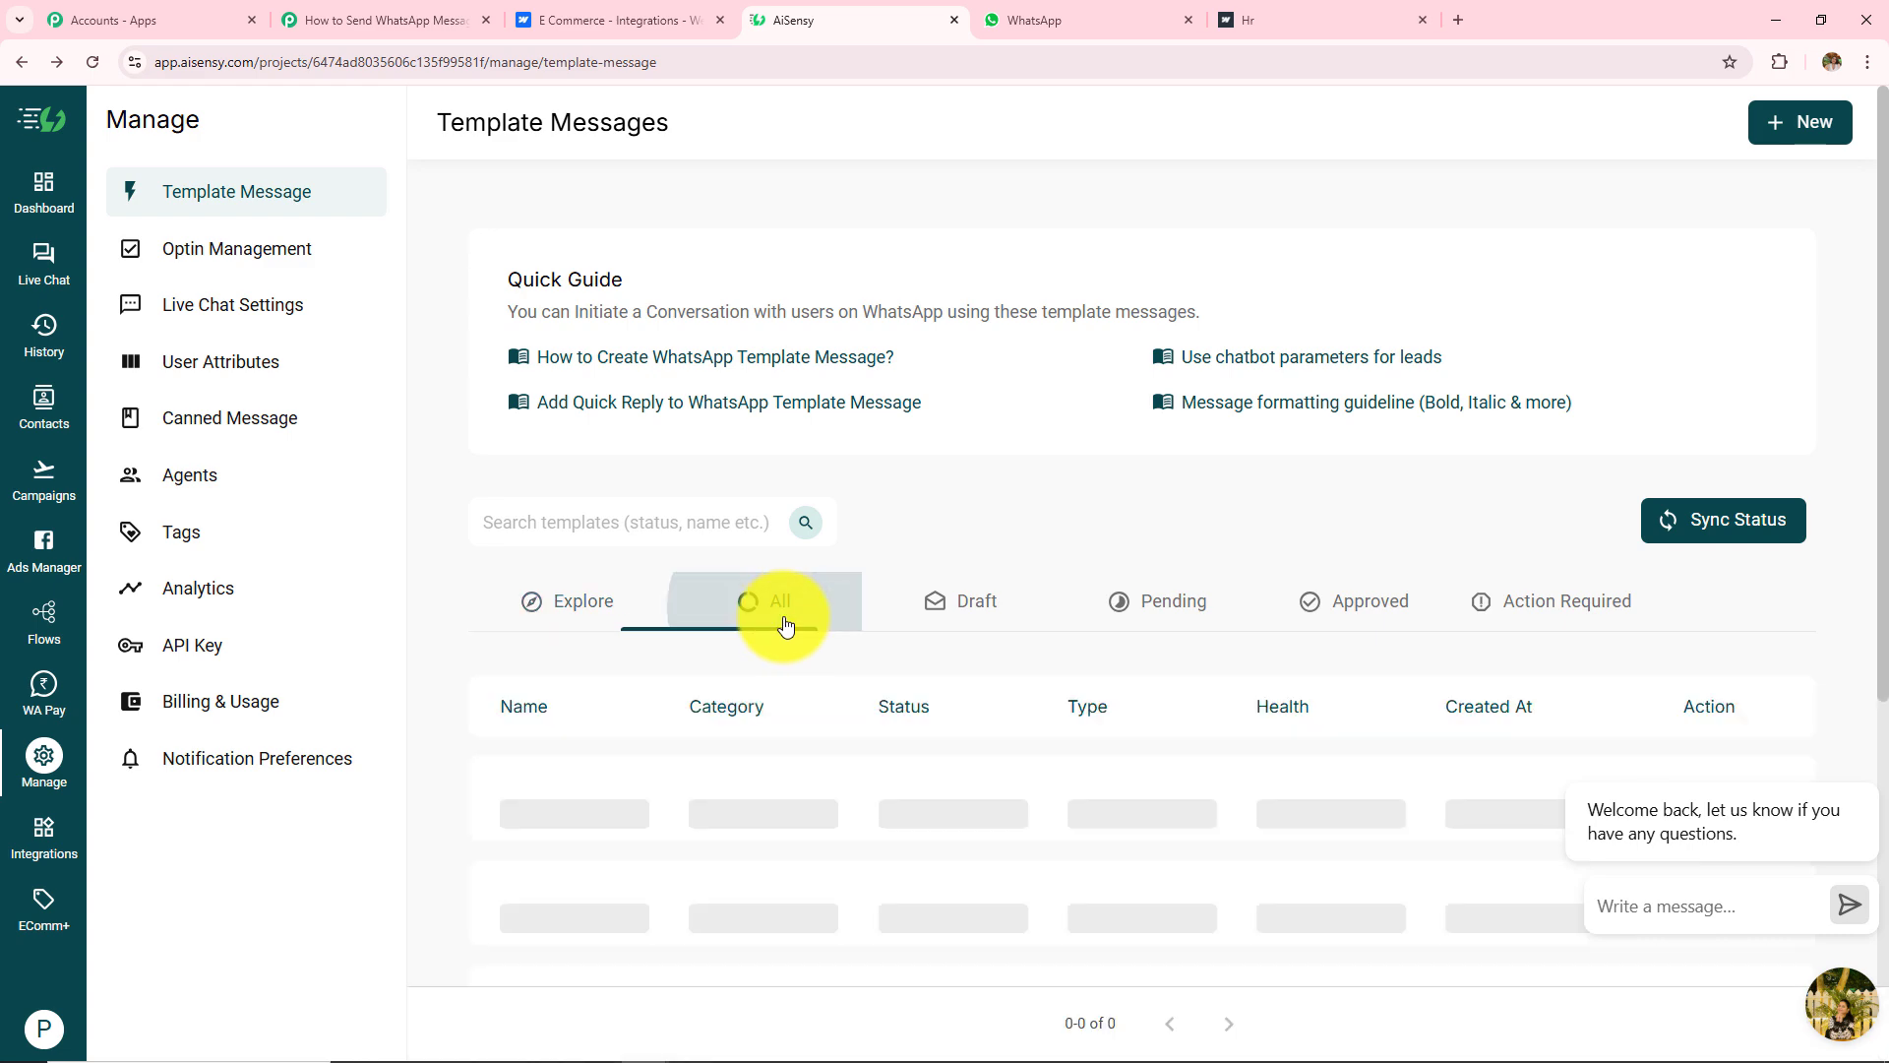
scroll(836, 763, down, 8)
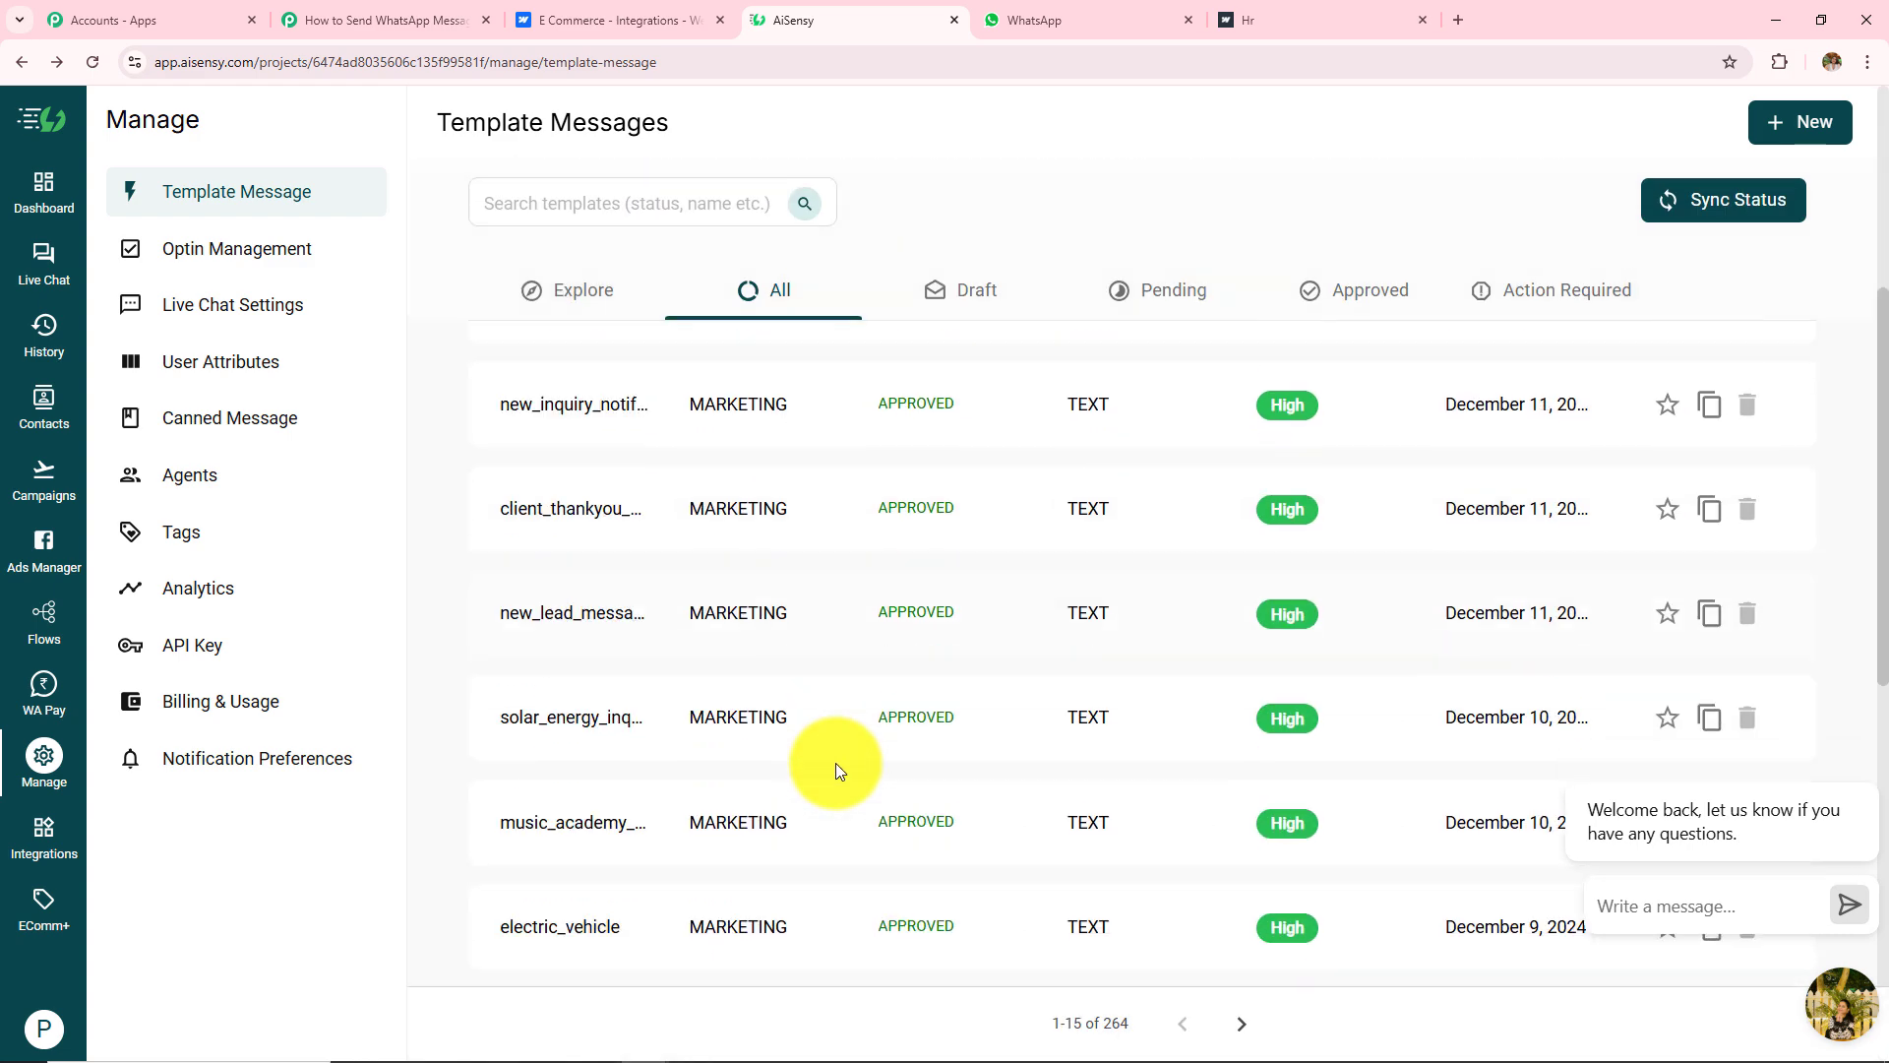
scroll(838, 773, up, 10)
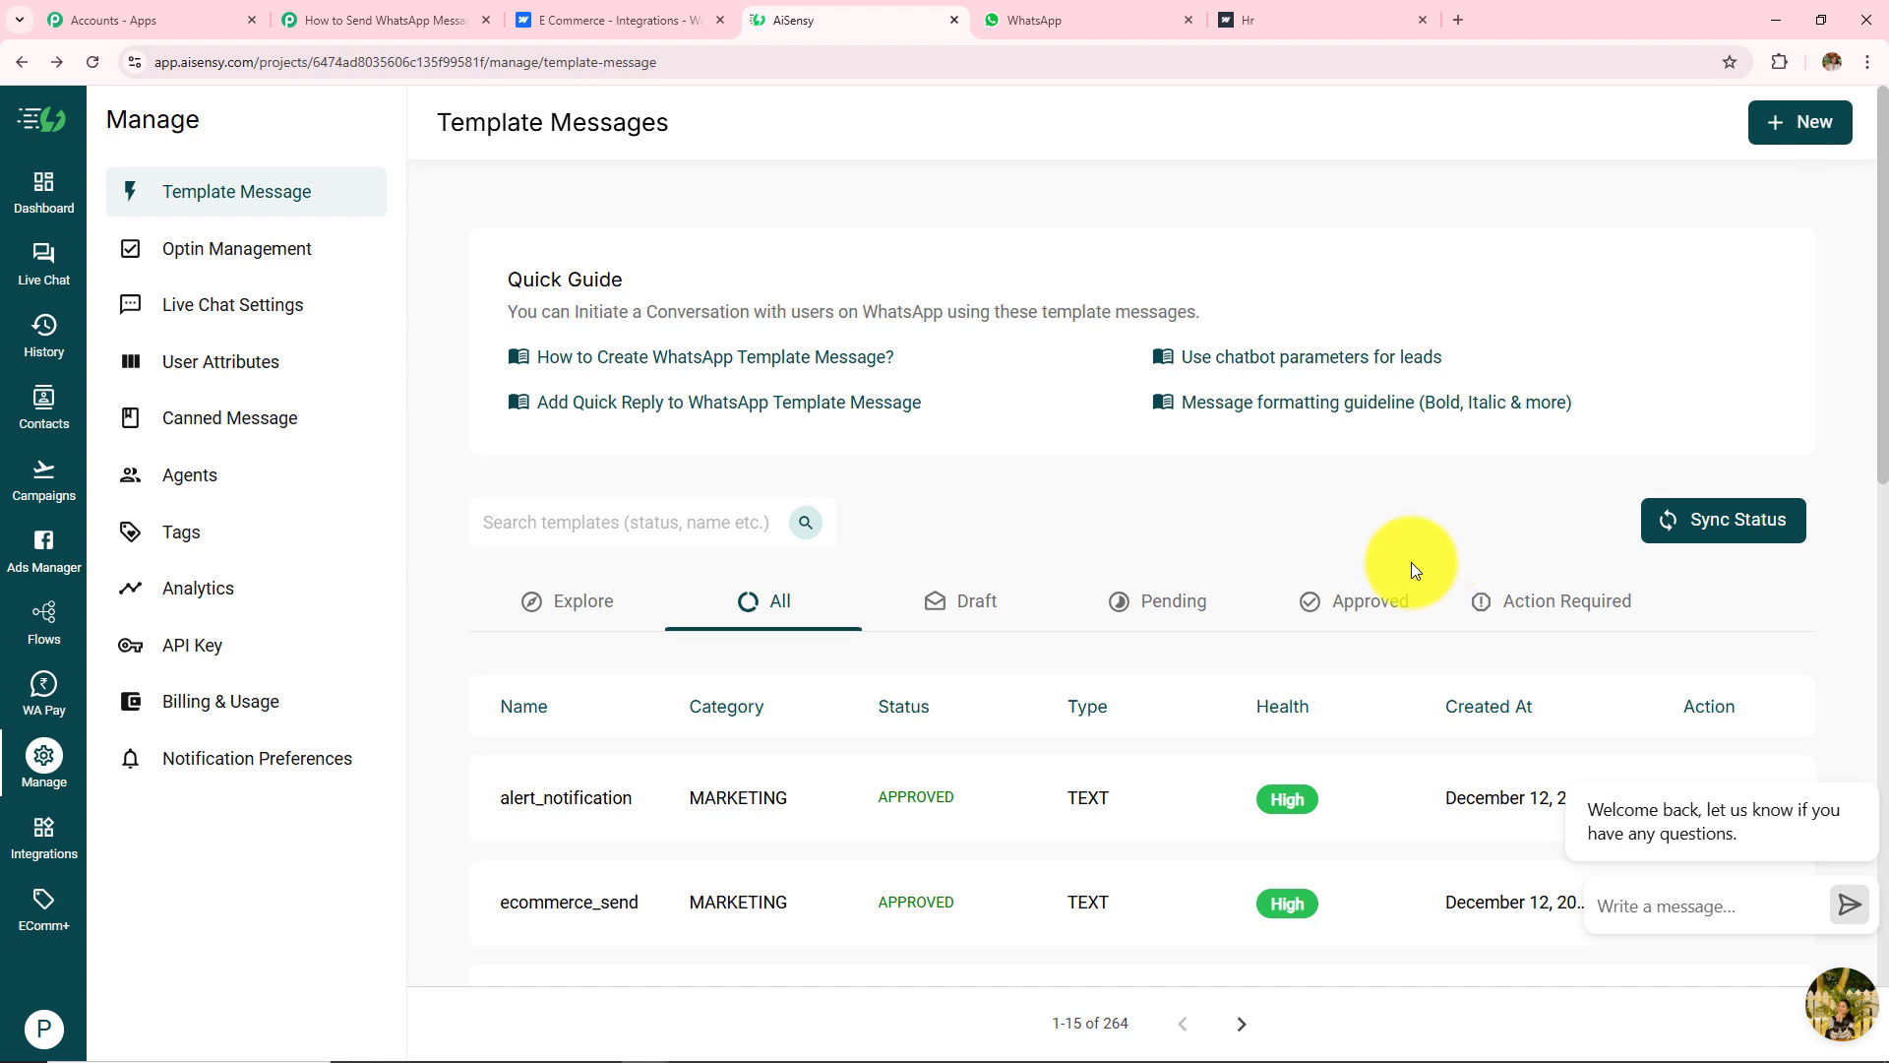
scroll(1412, 563, down, 2)
click(610, 699)
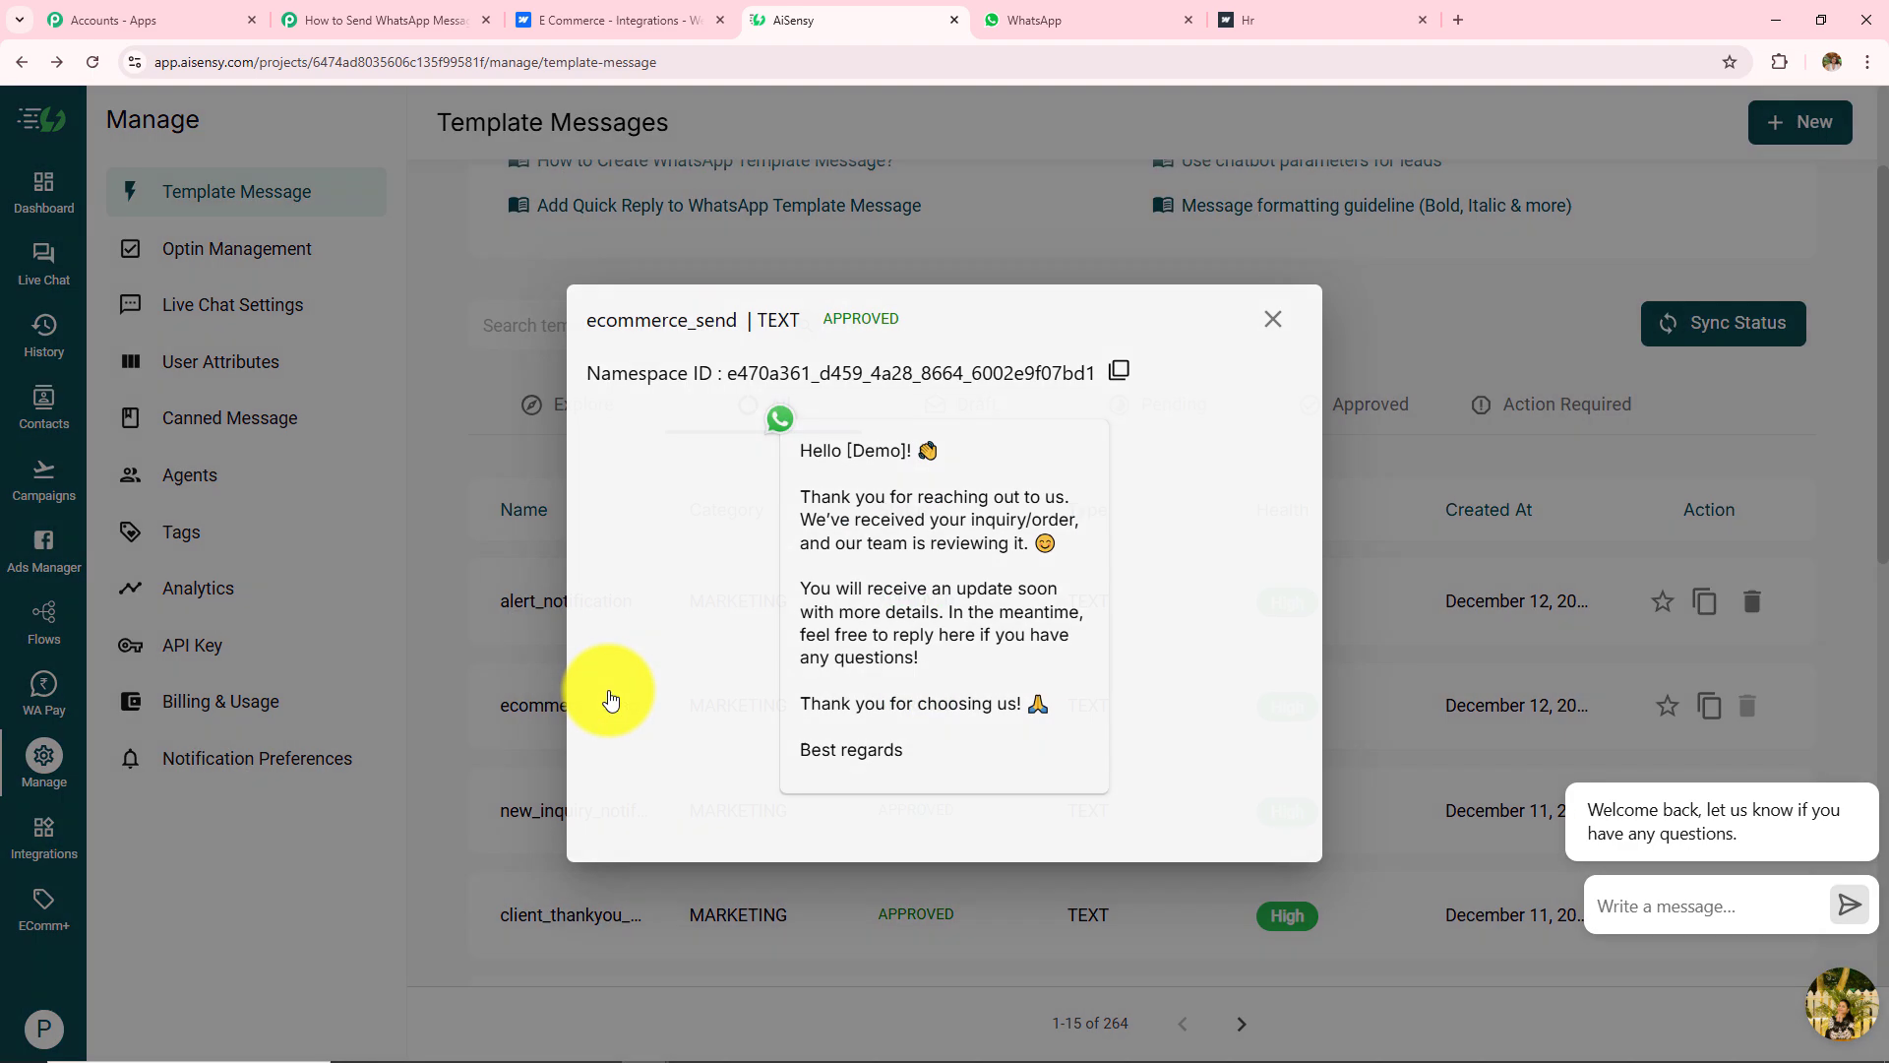
drag(603, 696, 1173, 455)
click(782, 449)
drag(783, 450, 1013, 750)
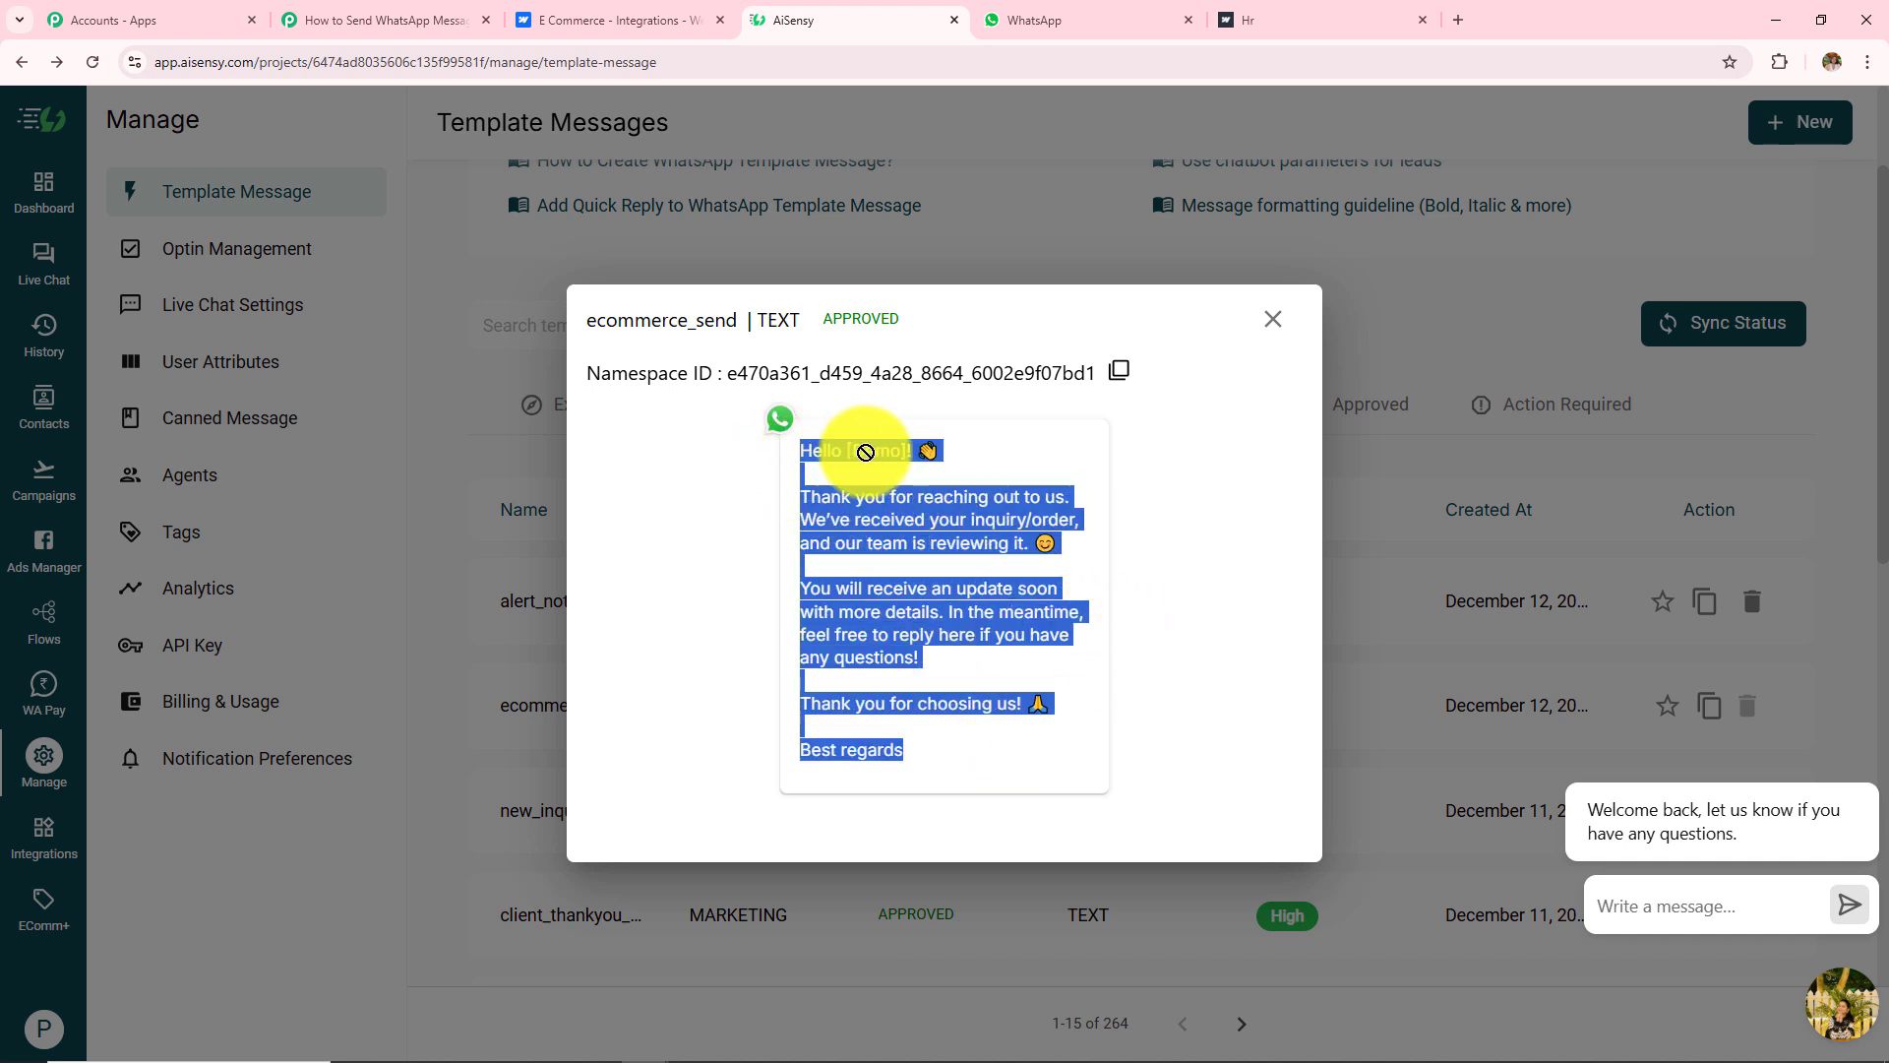
click(1120, 441)
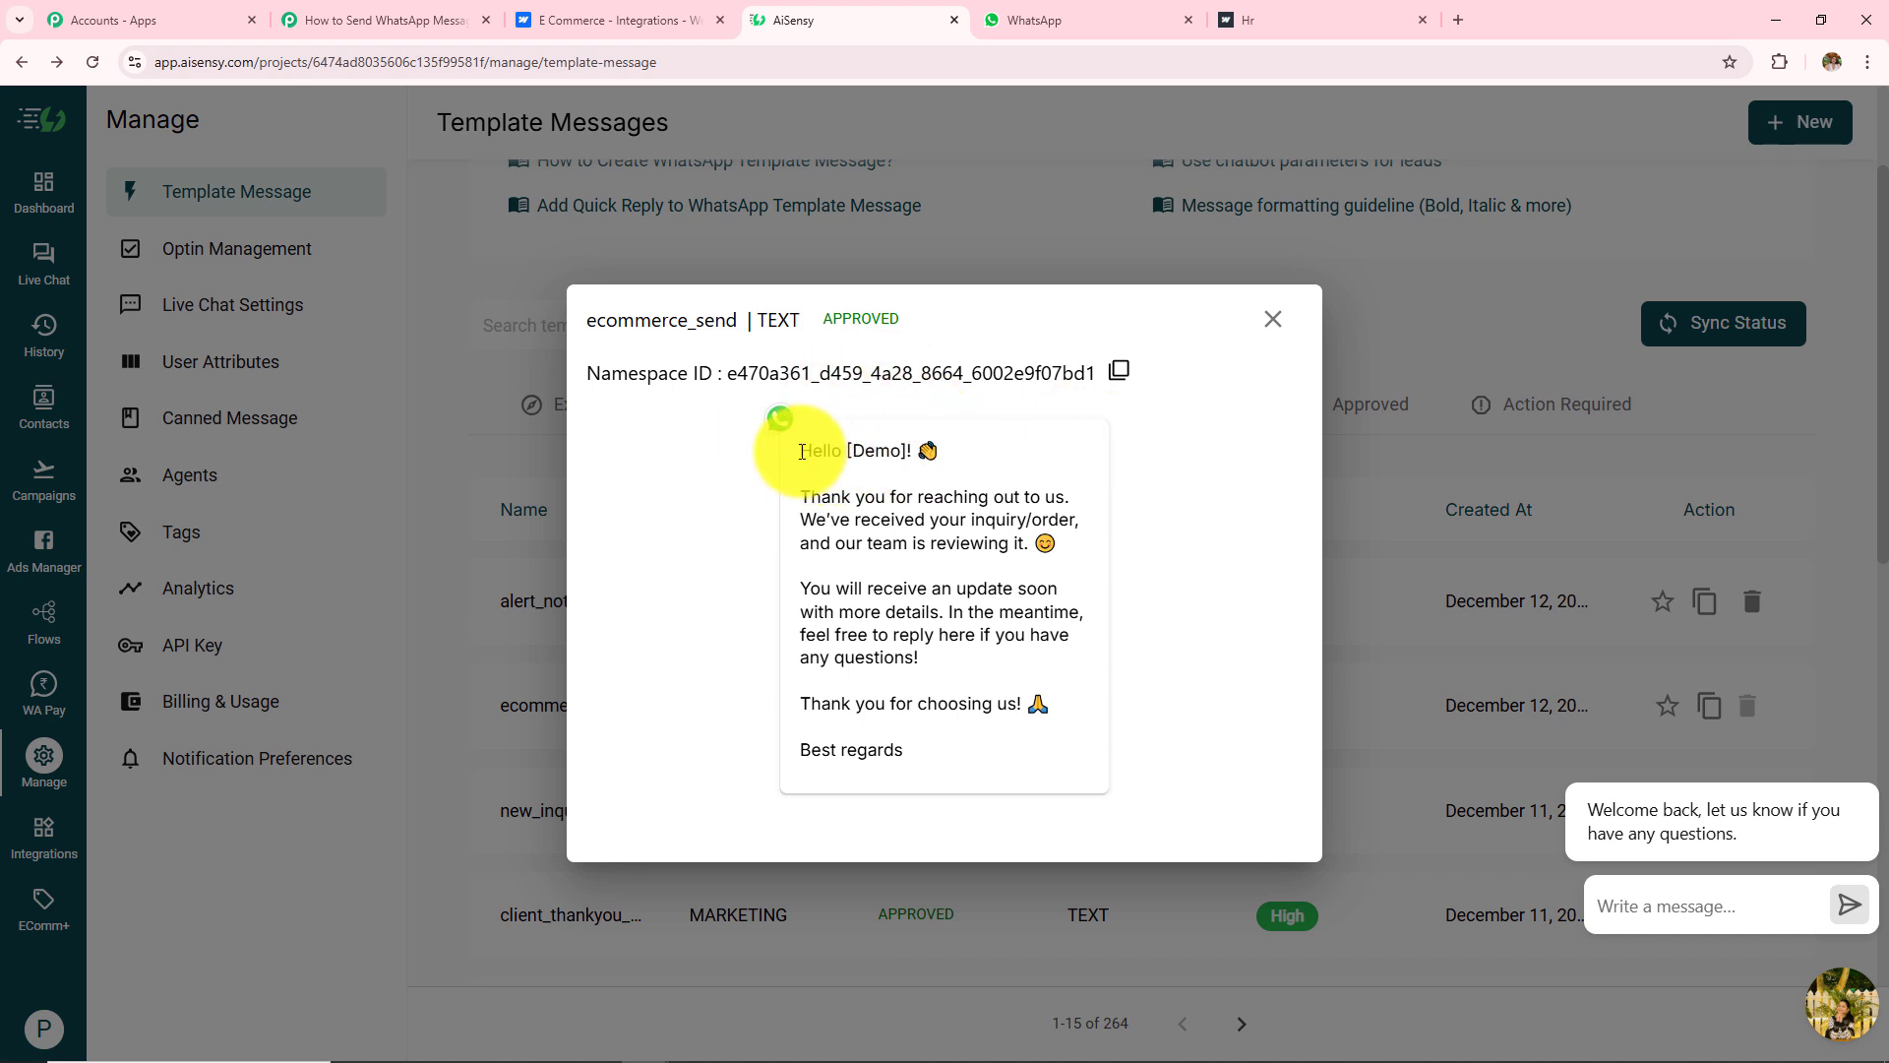
drag(803, 452, 999, 755)
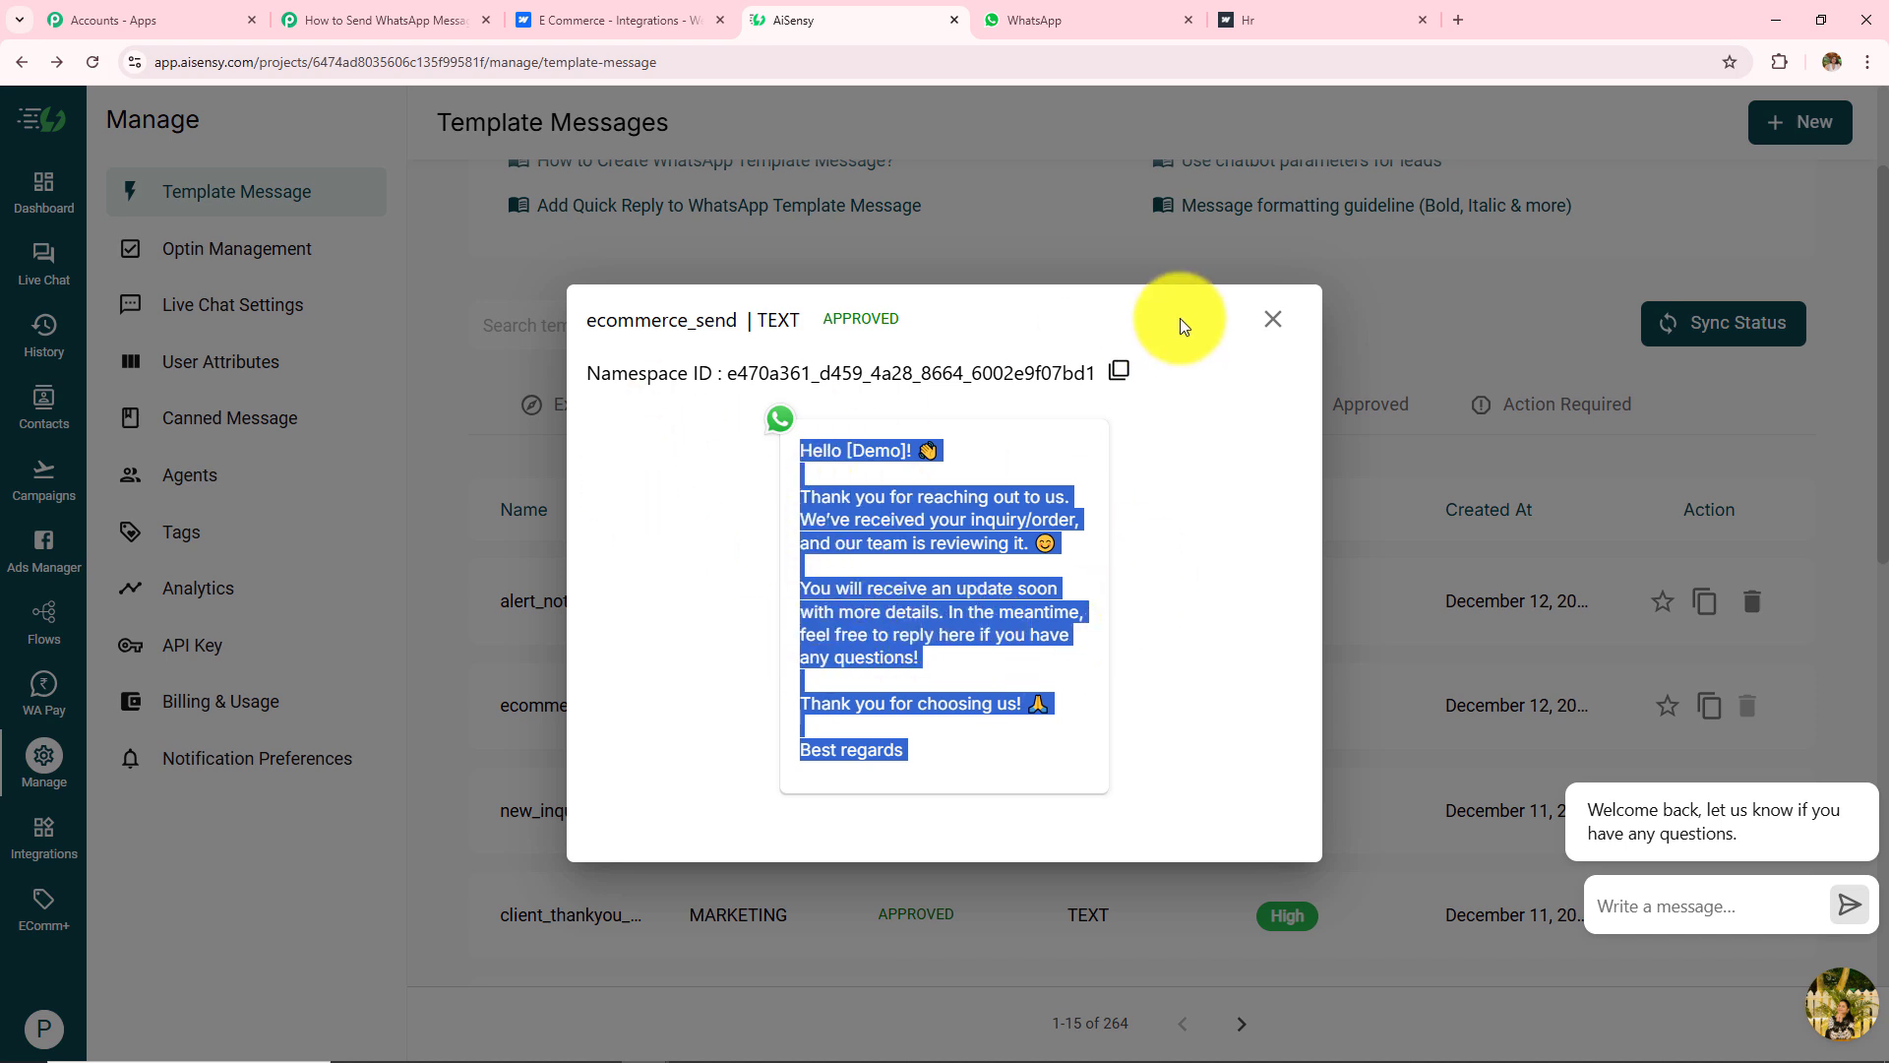
click(1271, 331)
scroll(1285, 318, up, 2)
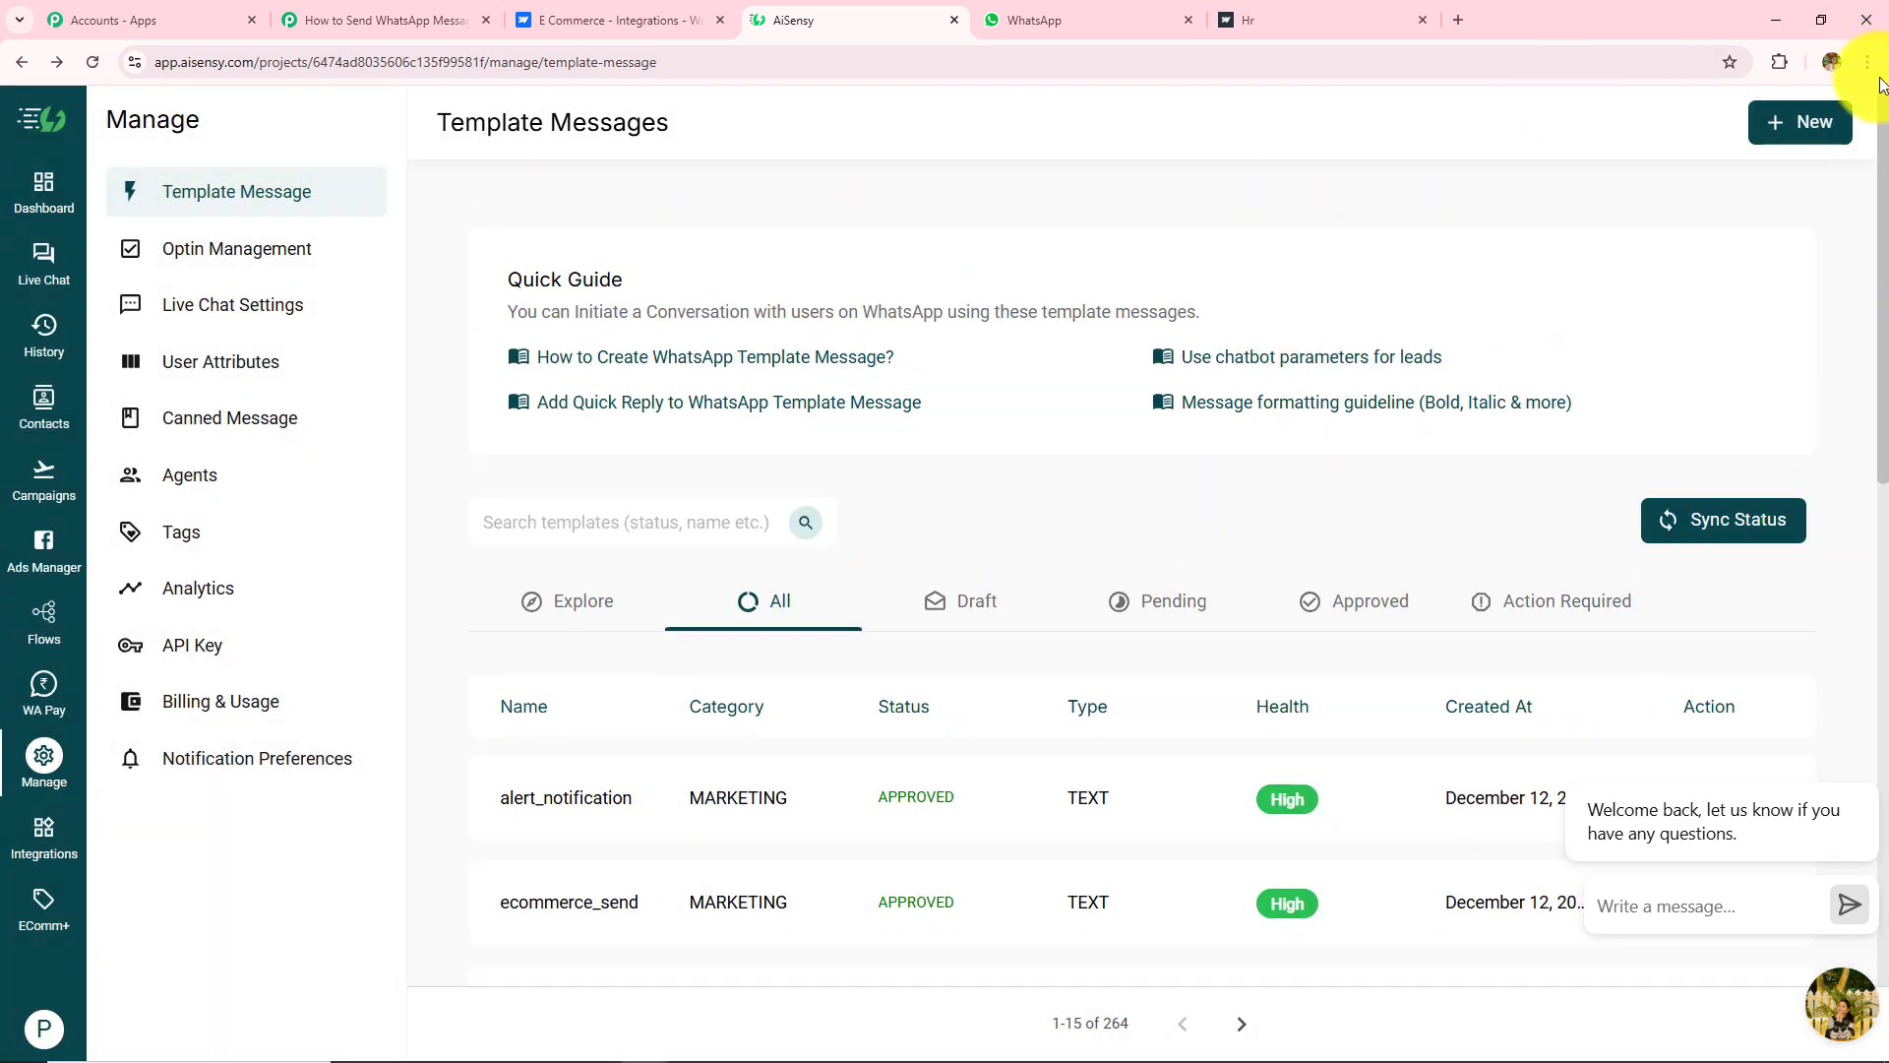
Step: Start a new template form, then discard it unsaved to return to Template Messages
click(1805, 122)
scroll(679, 492, down, 2)
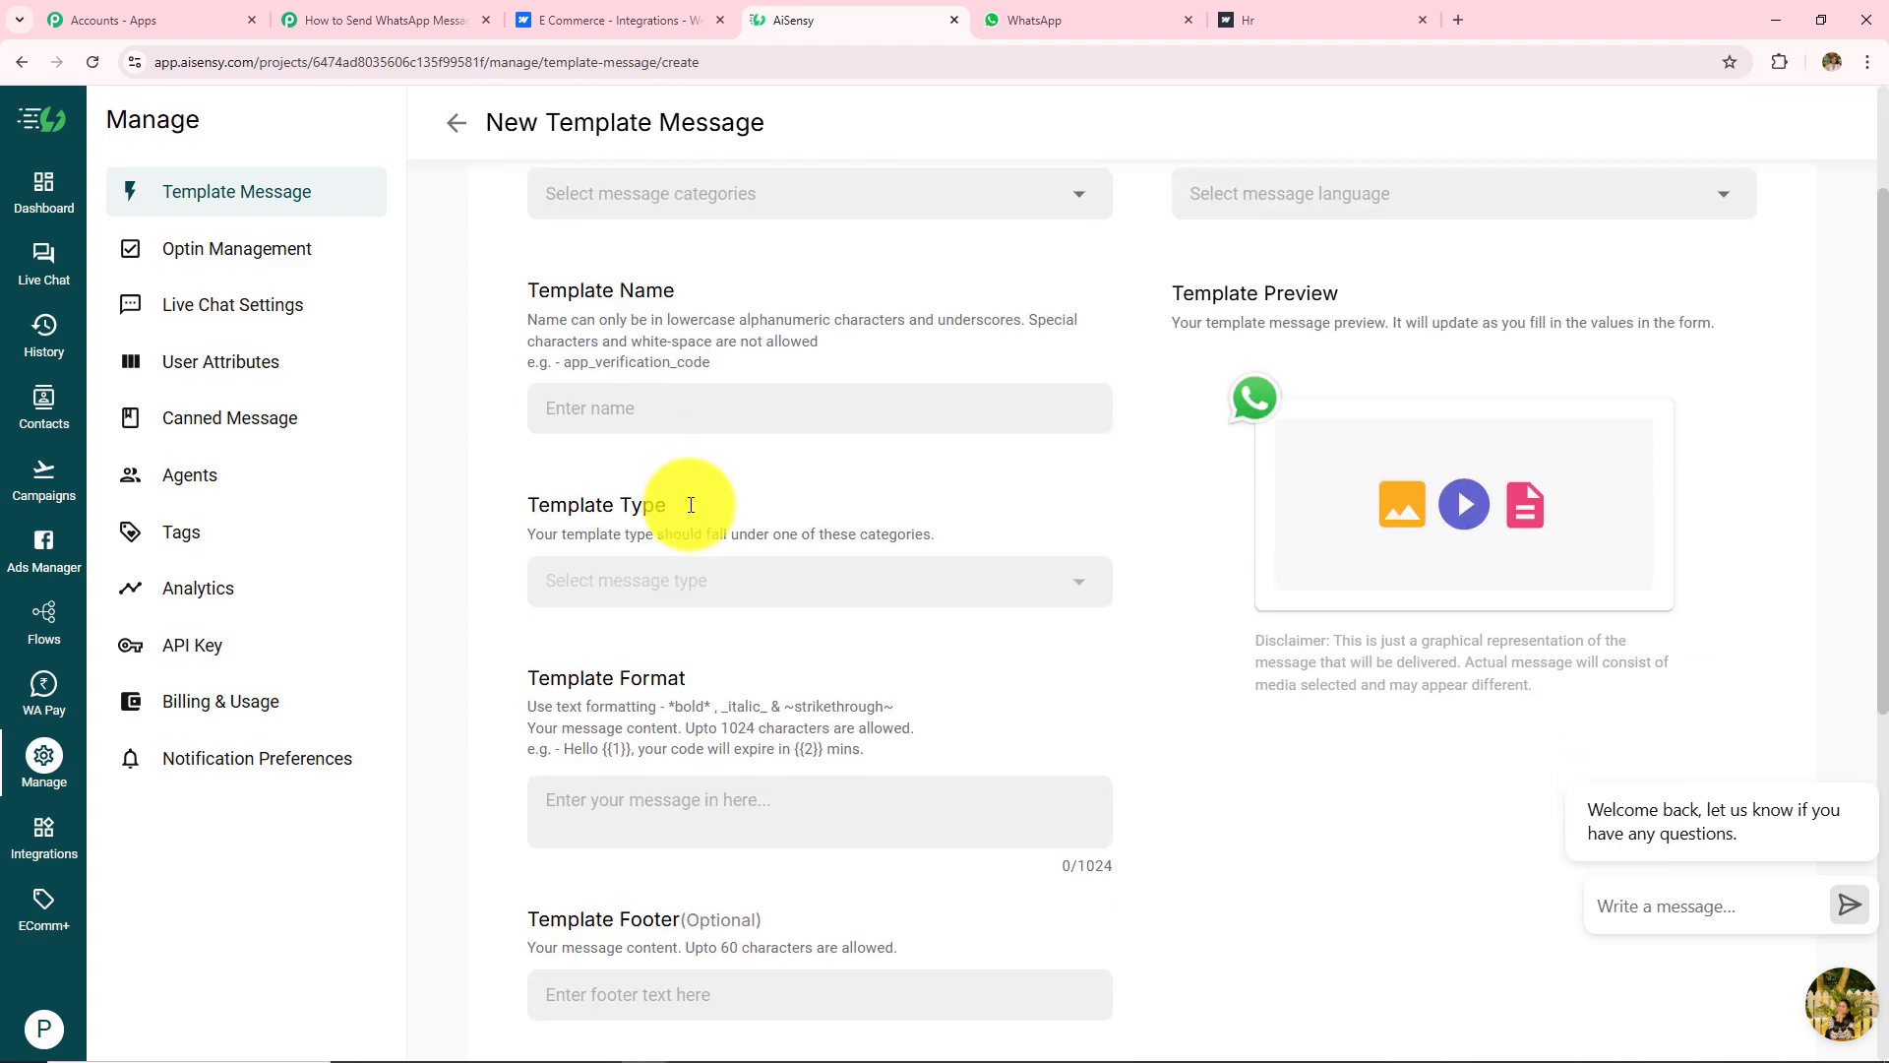
scroll(689, 504, up, 2)
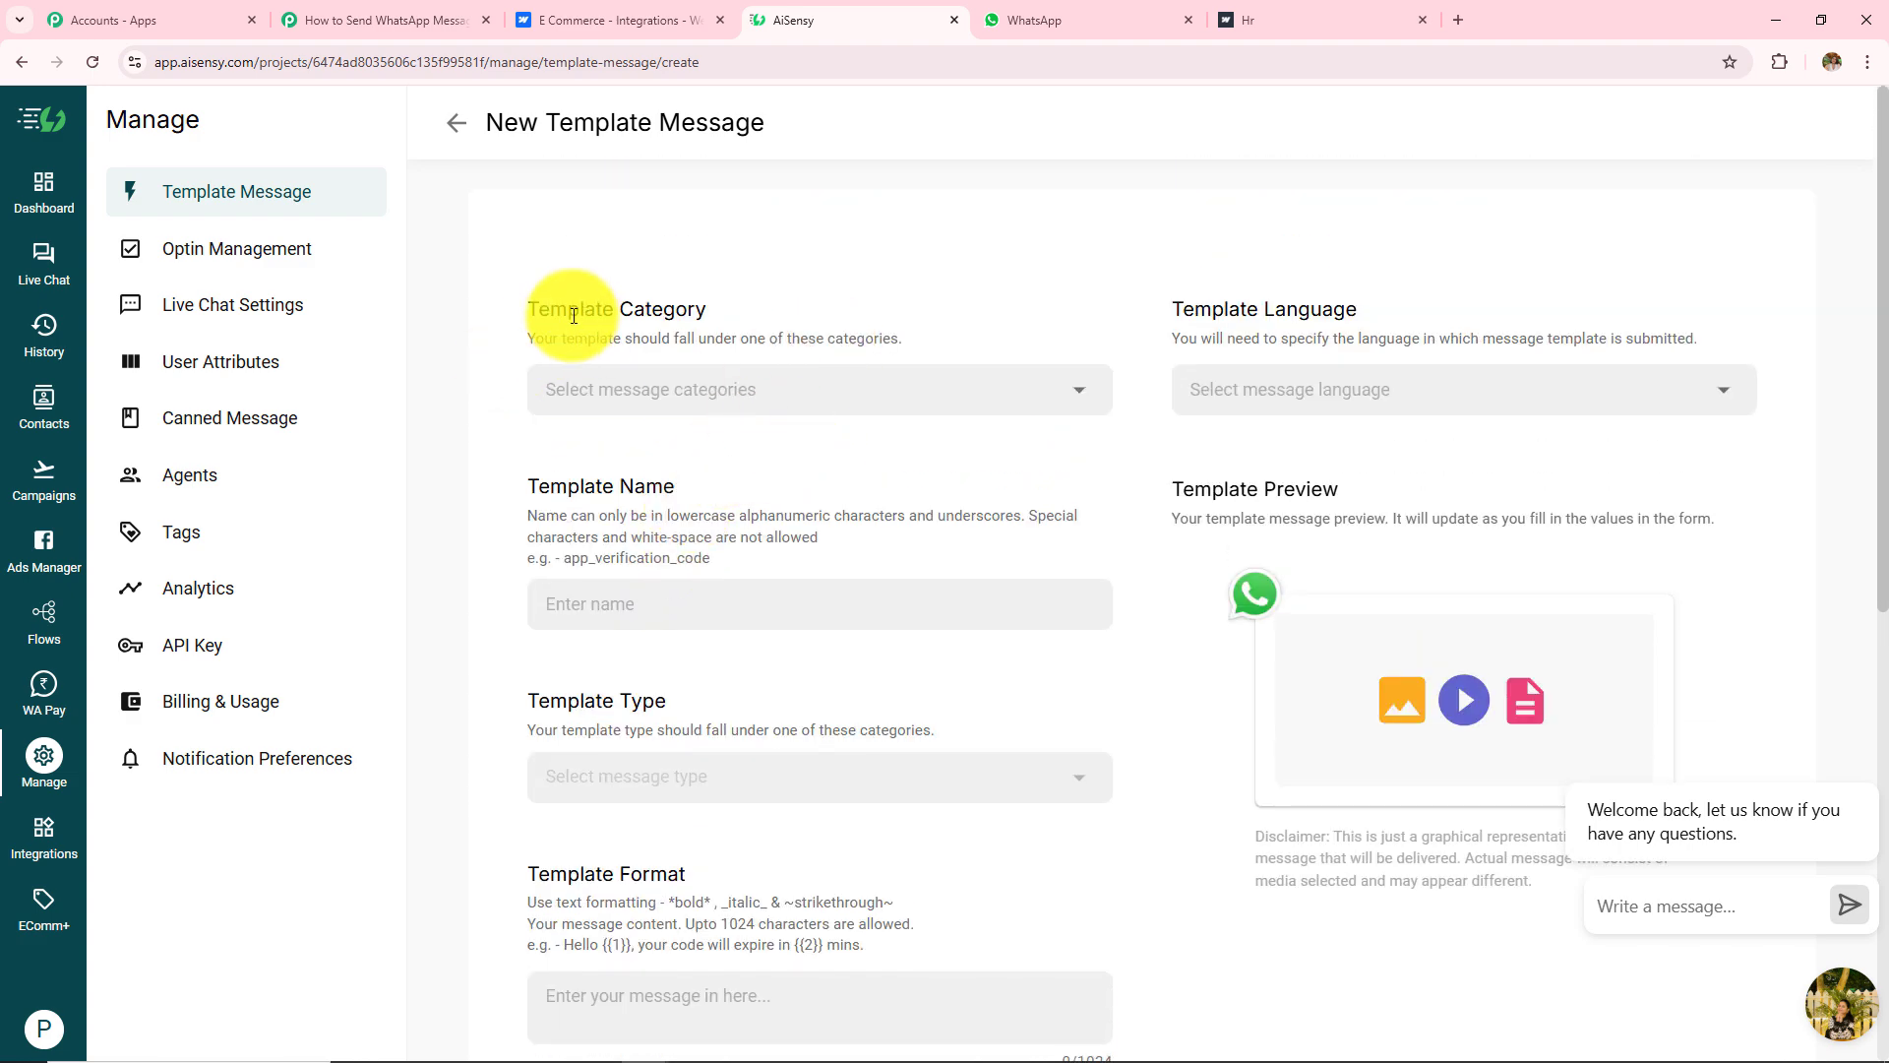
drag(574, 315, 718, 380)
scroll(570, 453, down, 1)
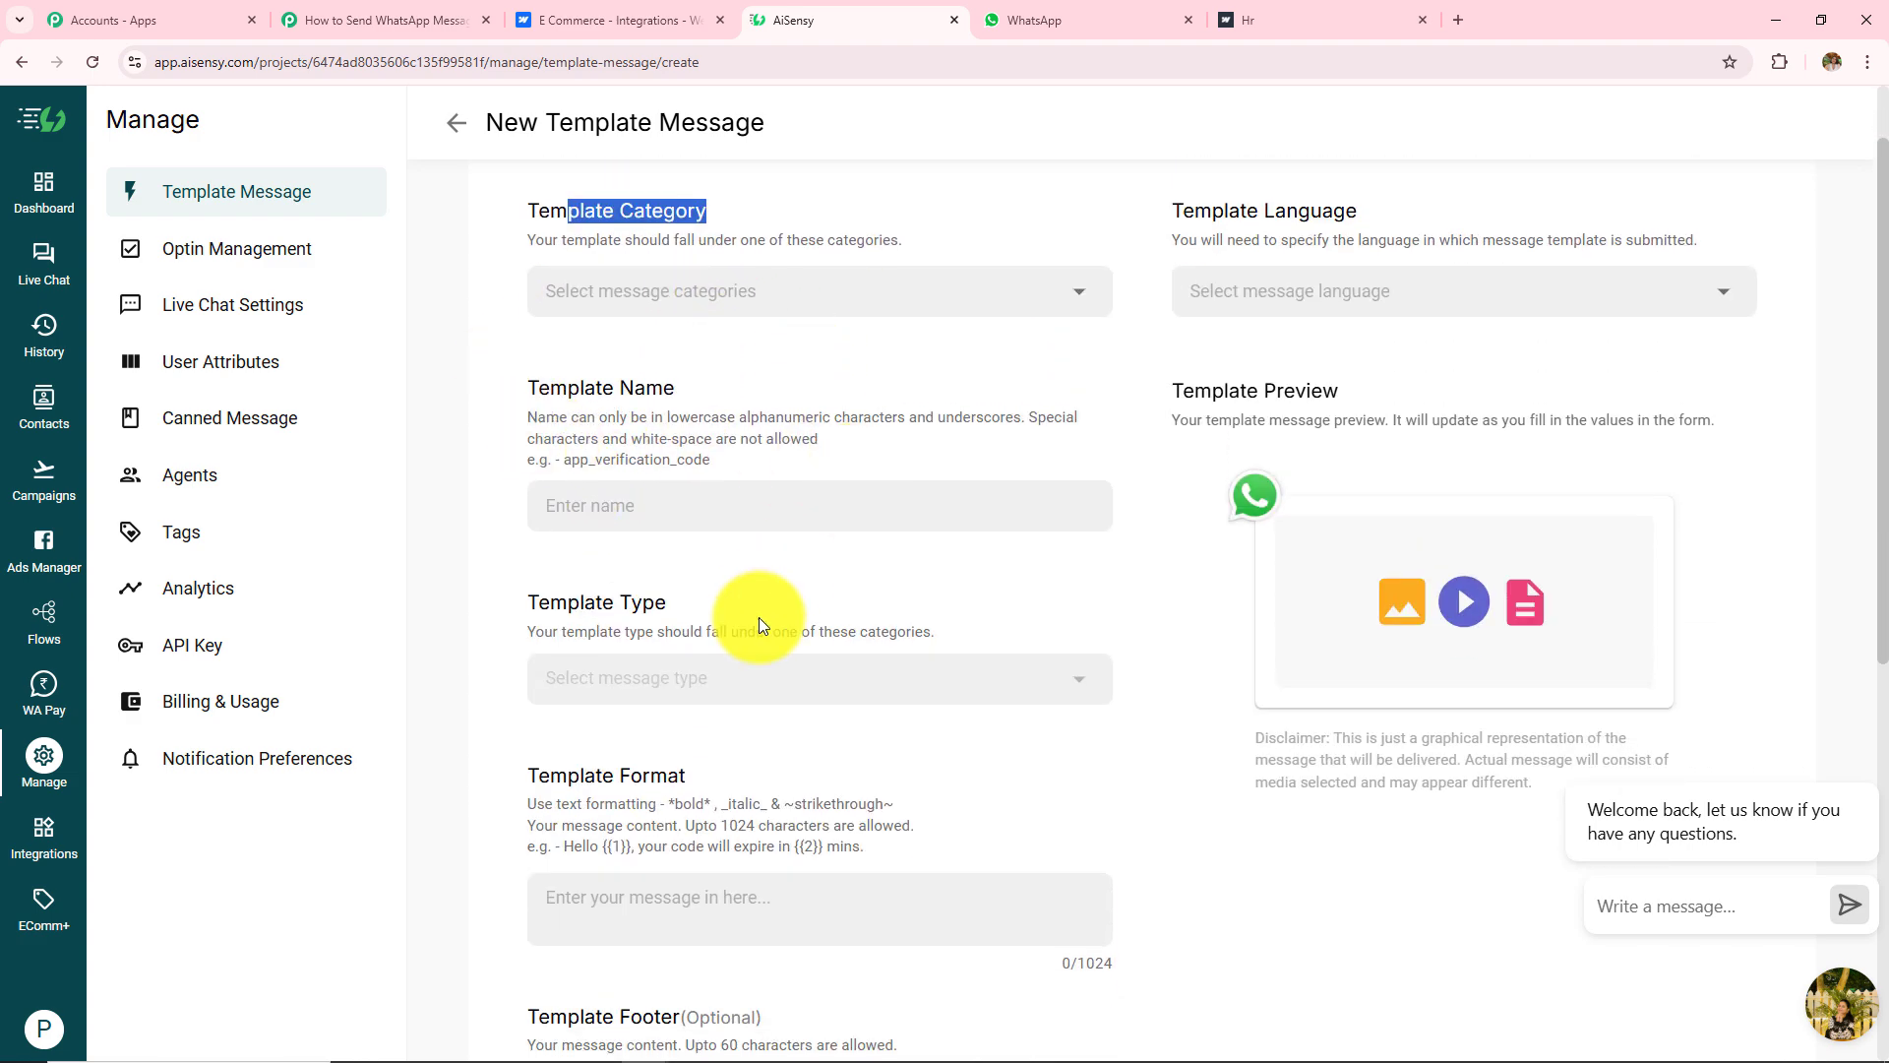
scroll(759, 617, down, 2)
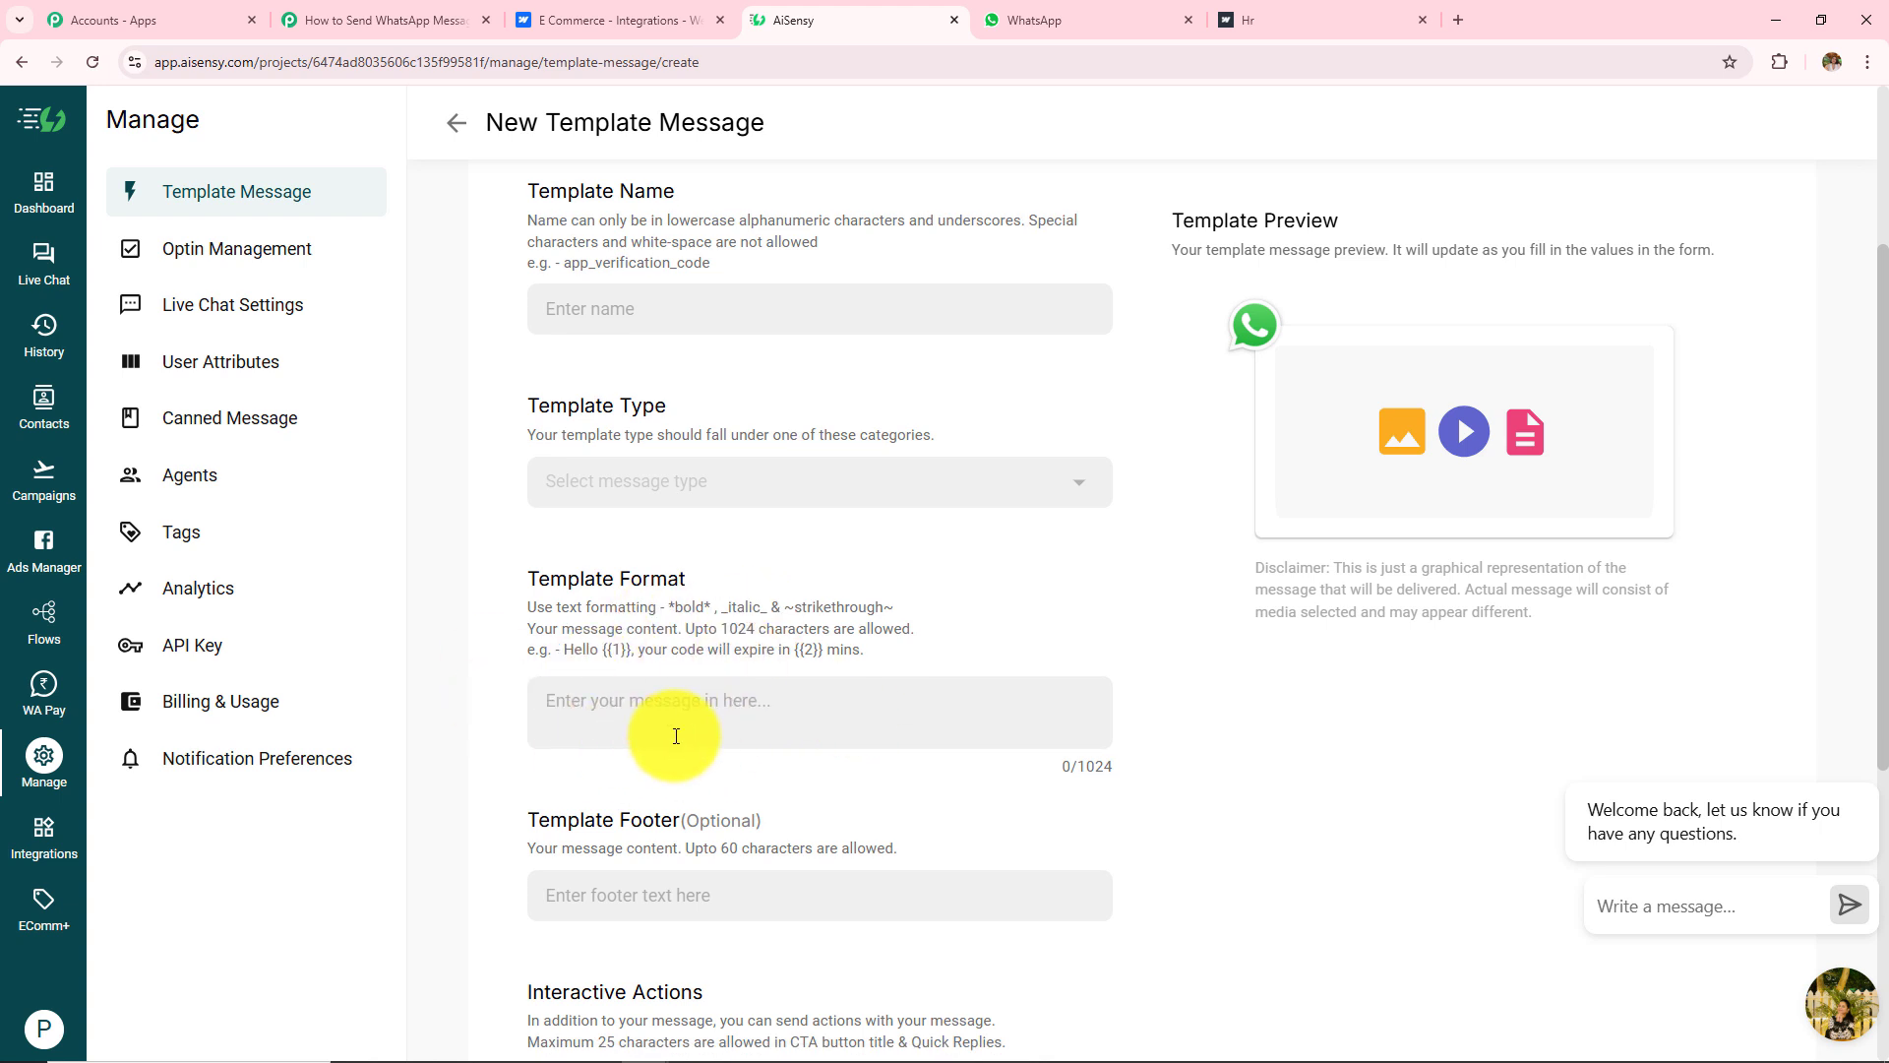
scroll(676, 736, up, 3)
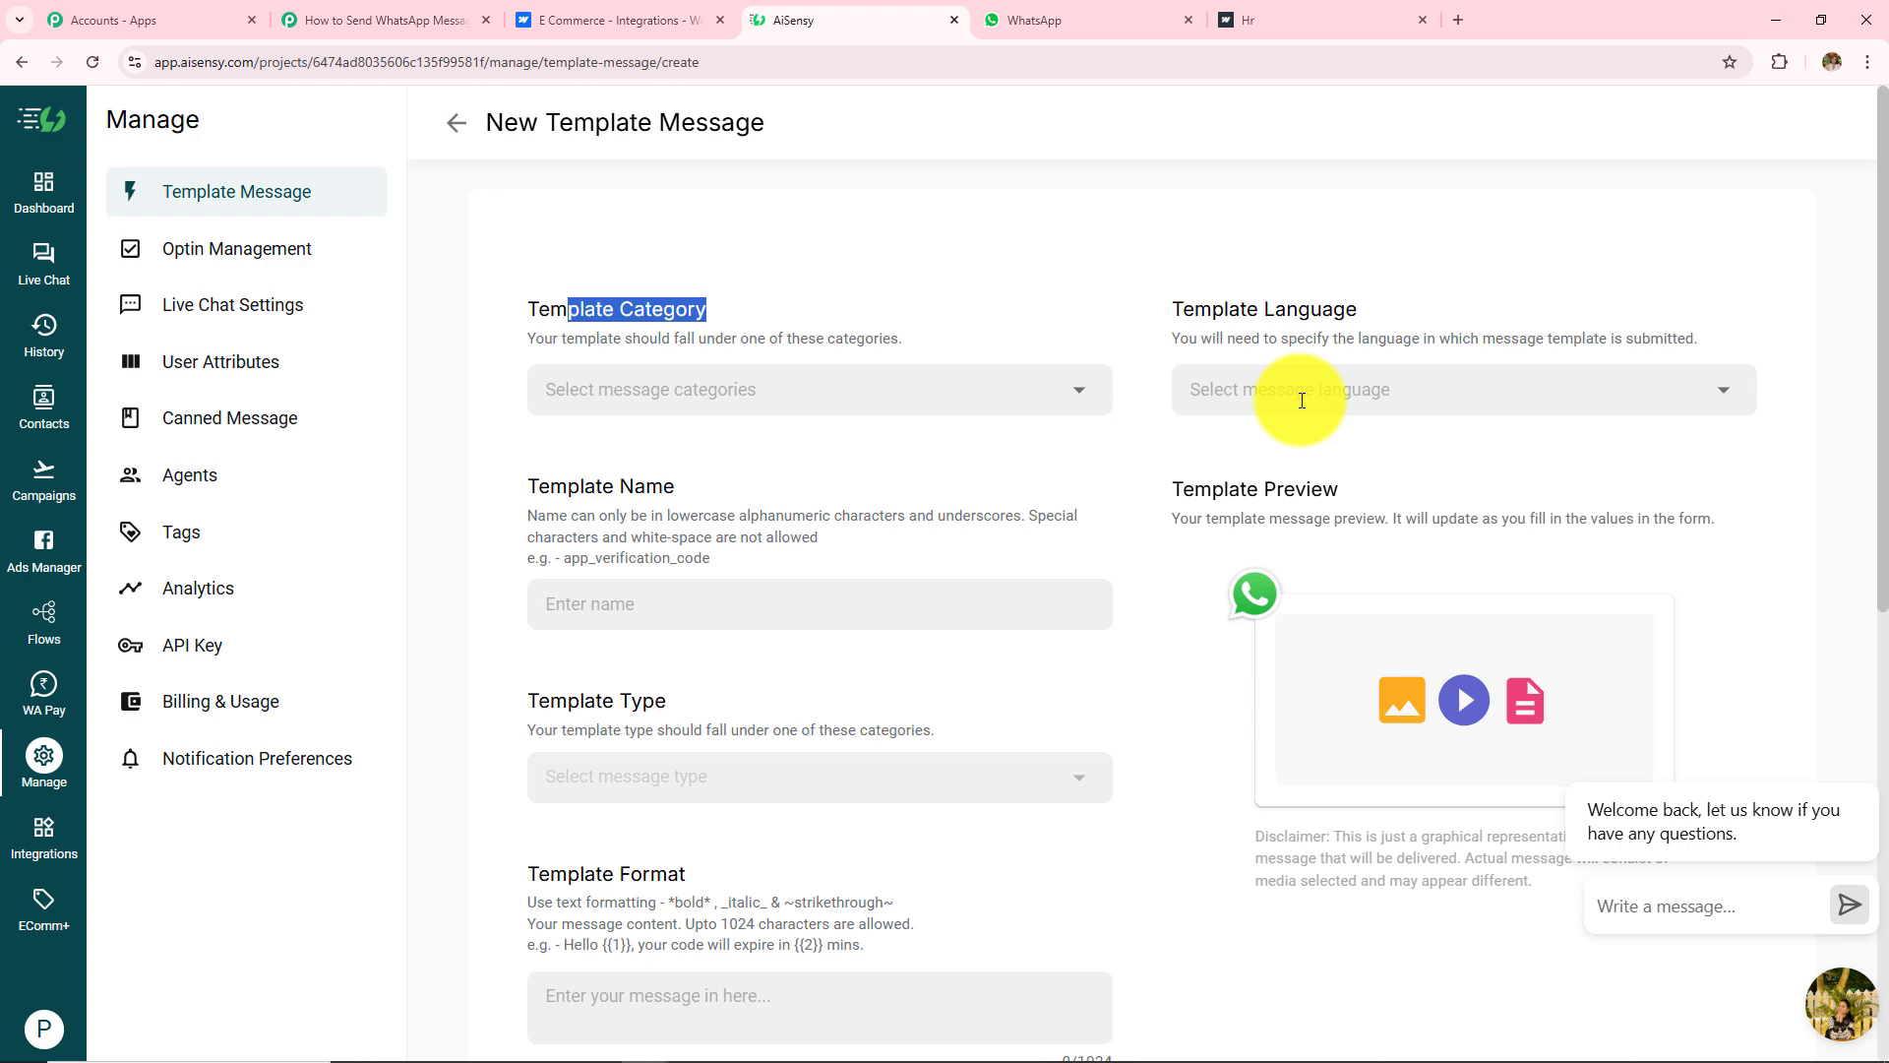
click(451, 124)
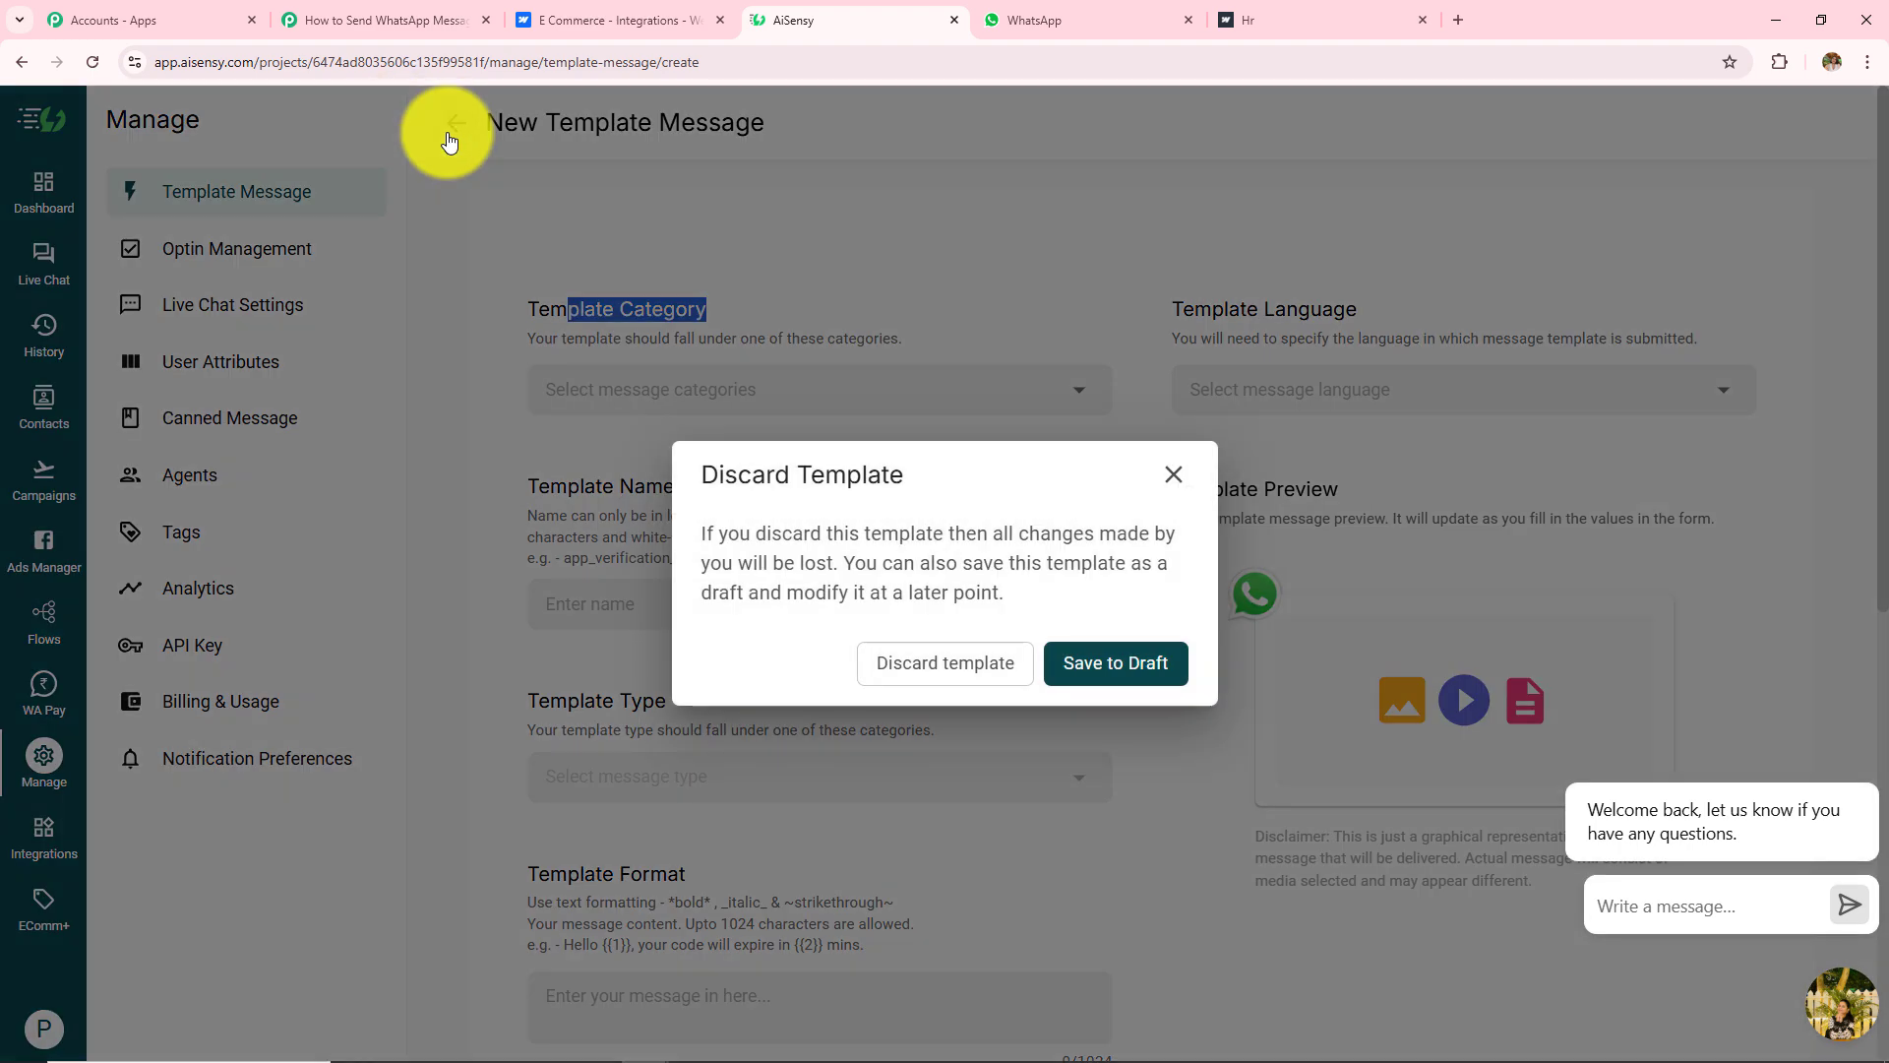
click(922, 679)
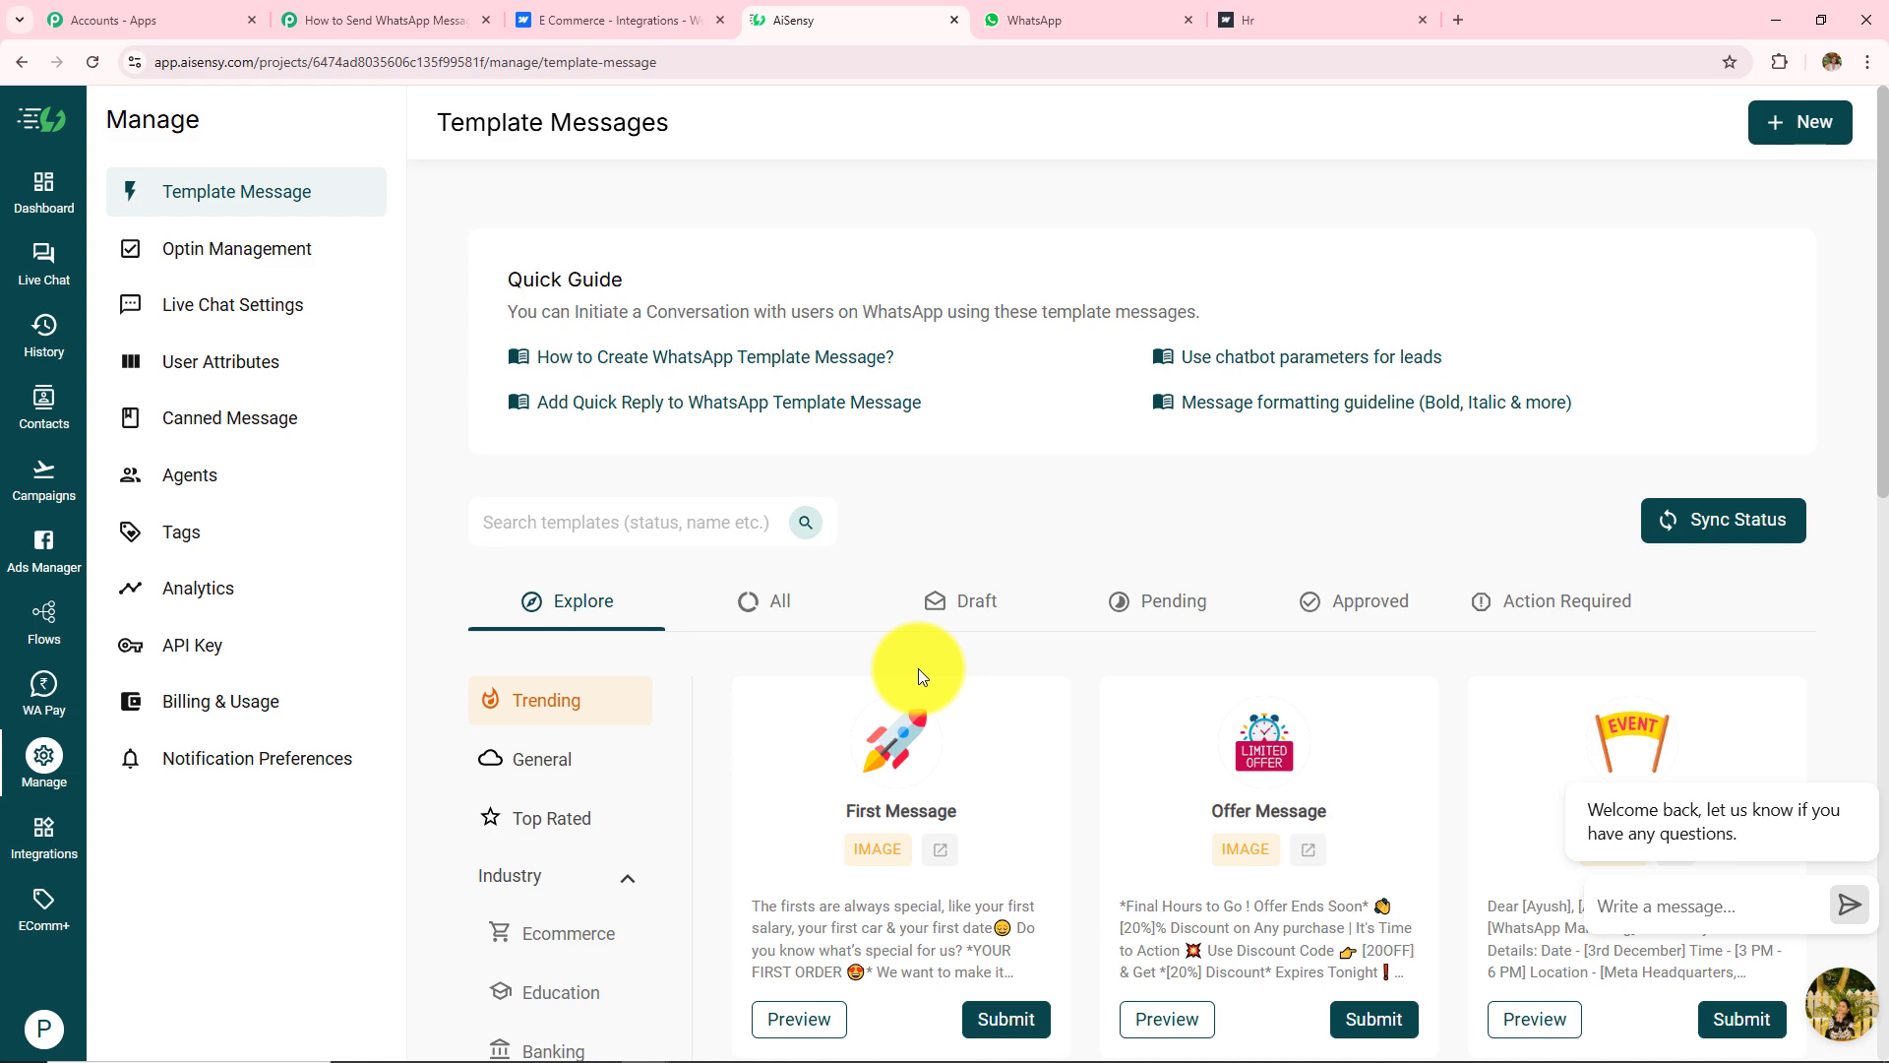
Step: Open the ecommerce_send campaign and check its template message text
click(50, 489)
scroll(528, 675, down, 2)
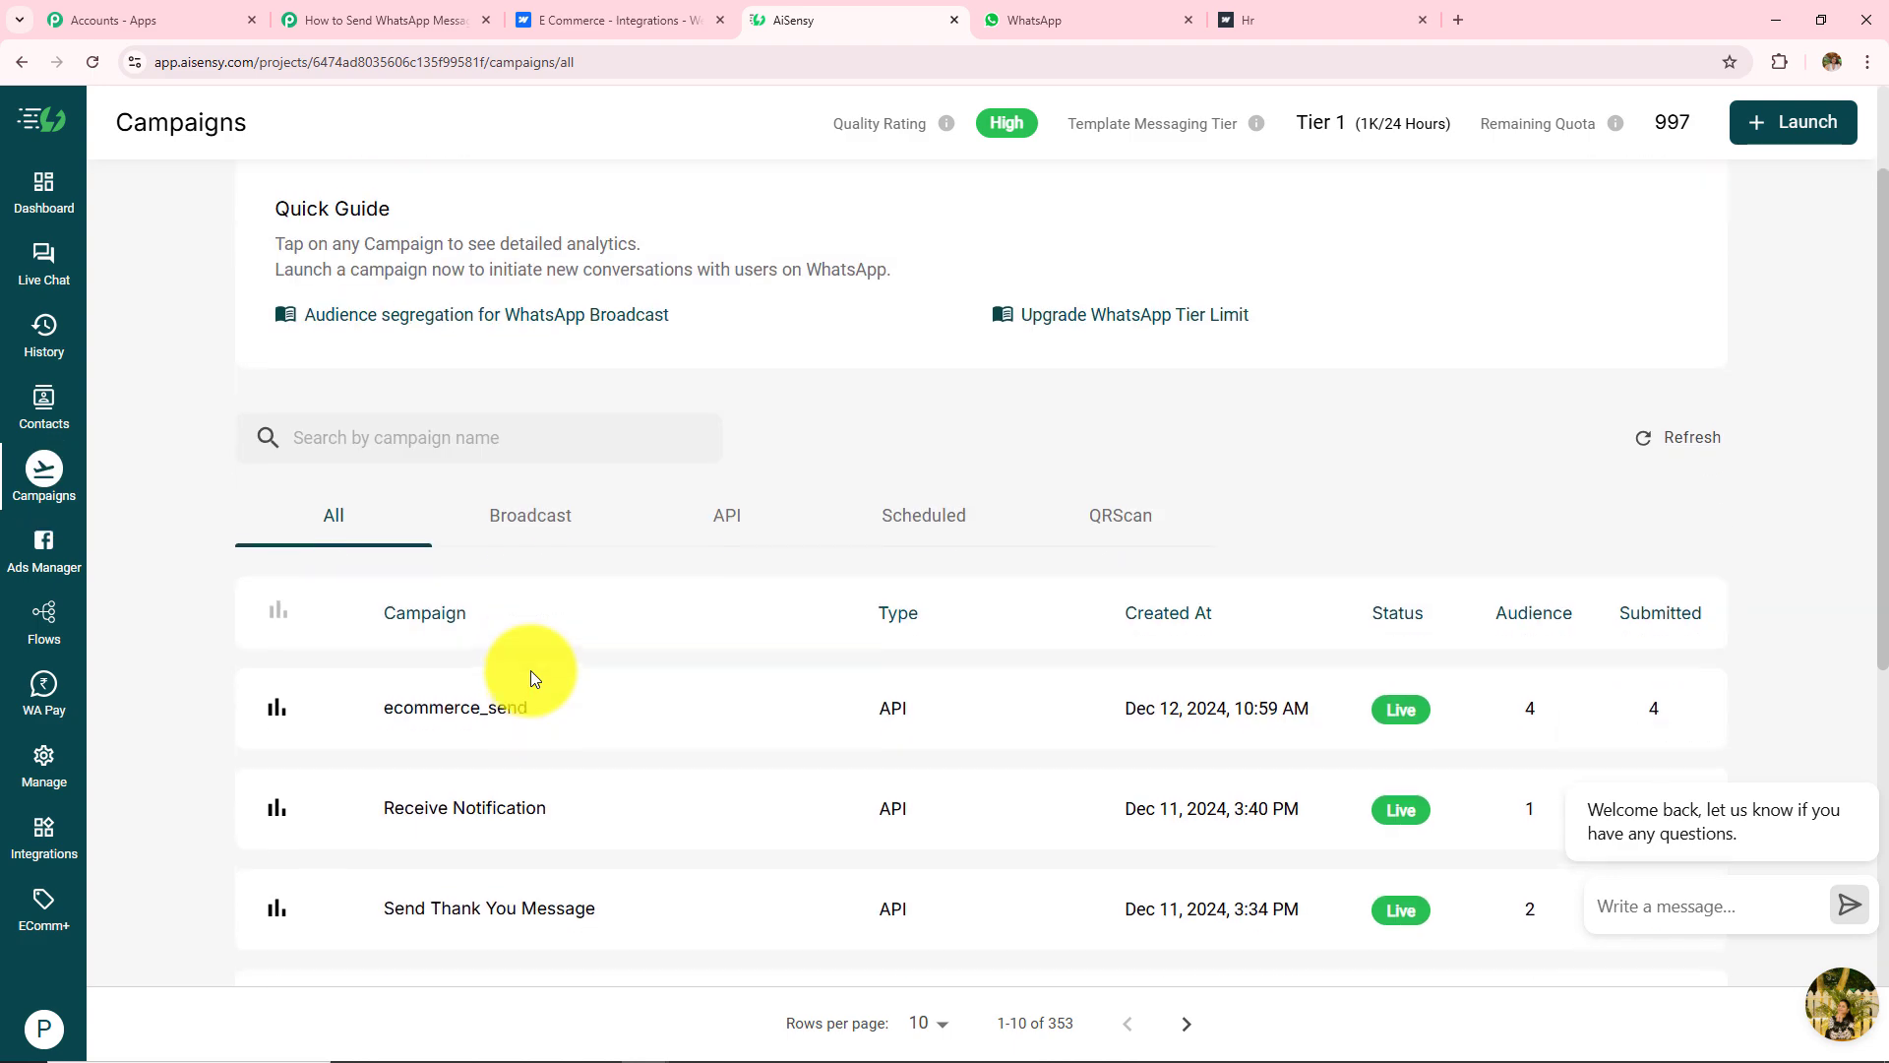
click(423, 724)
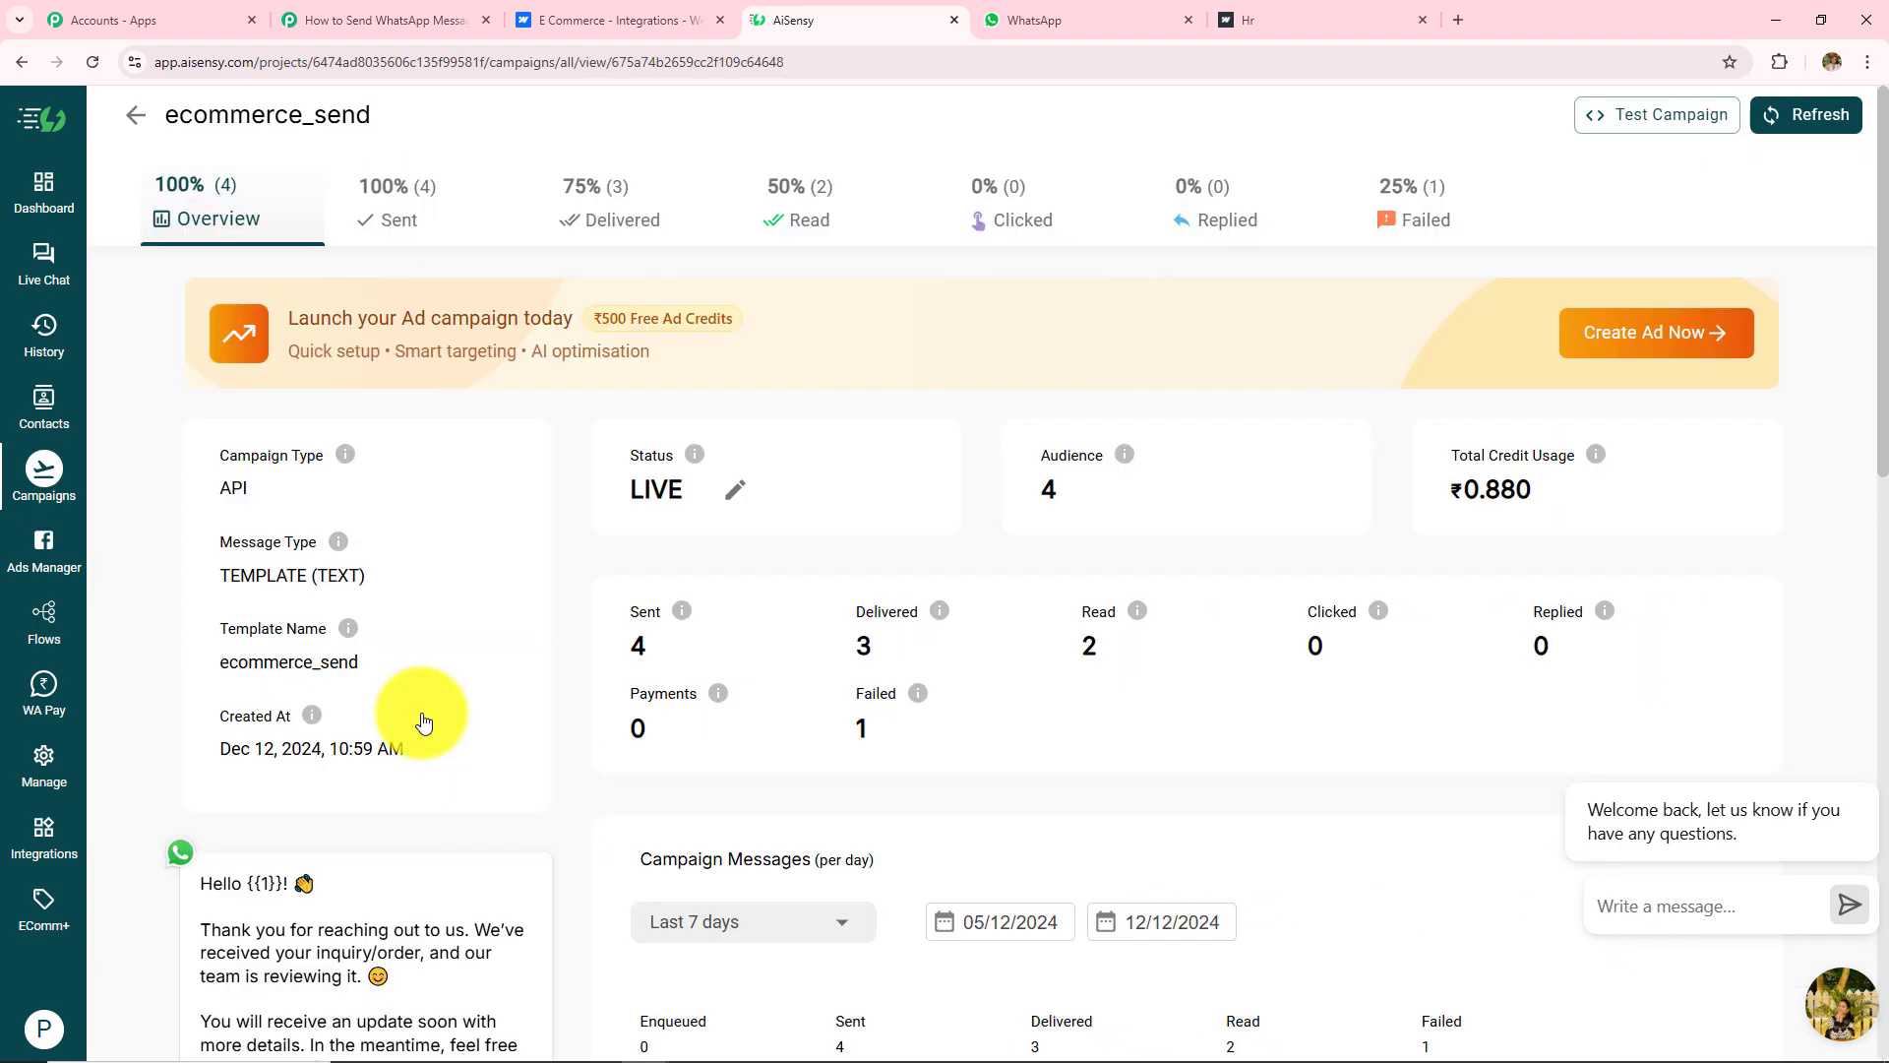
scroll(421, 713, down, 2)
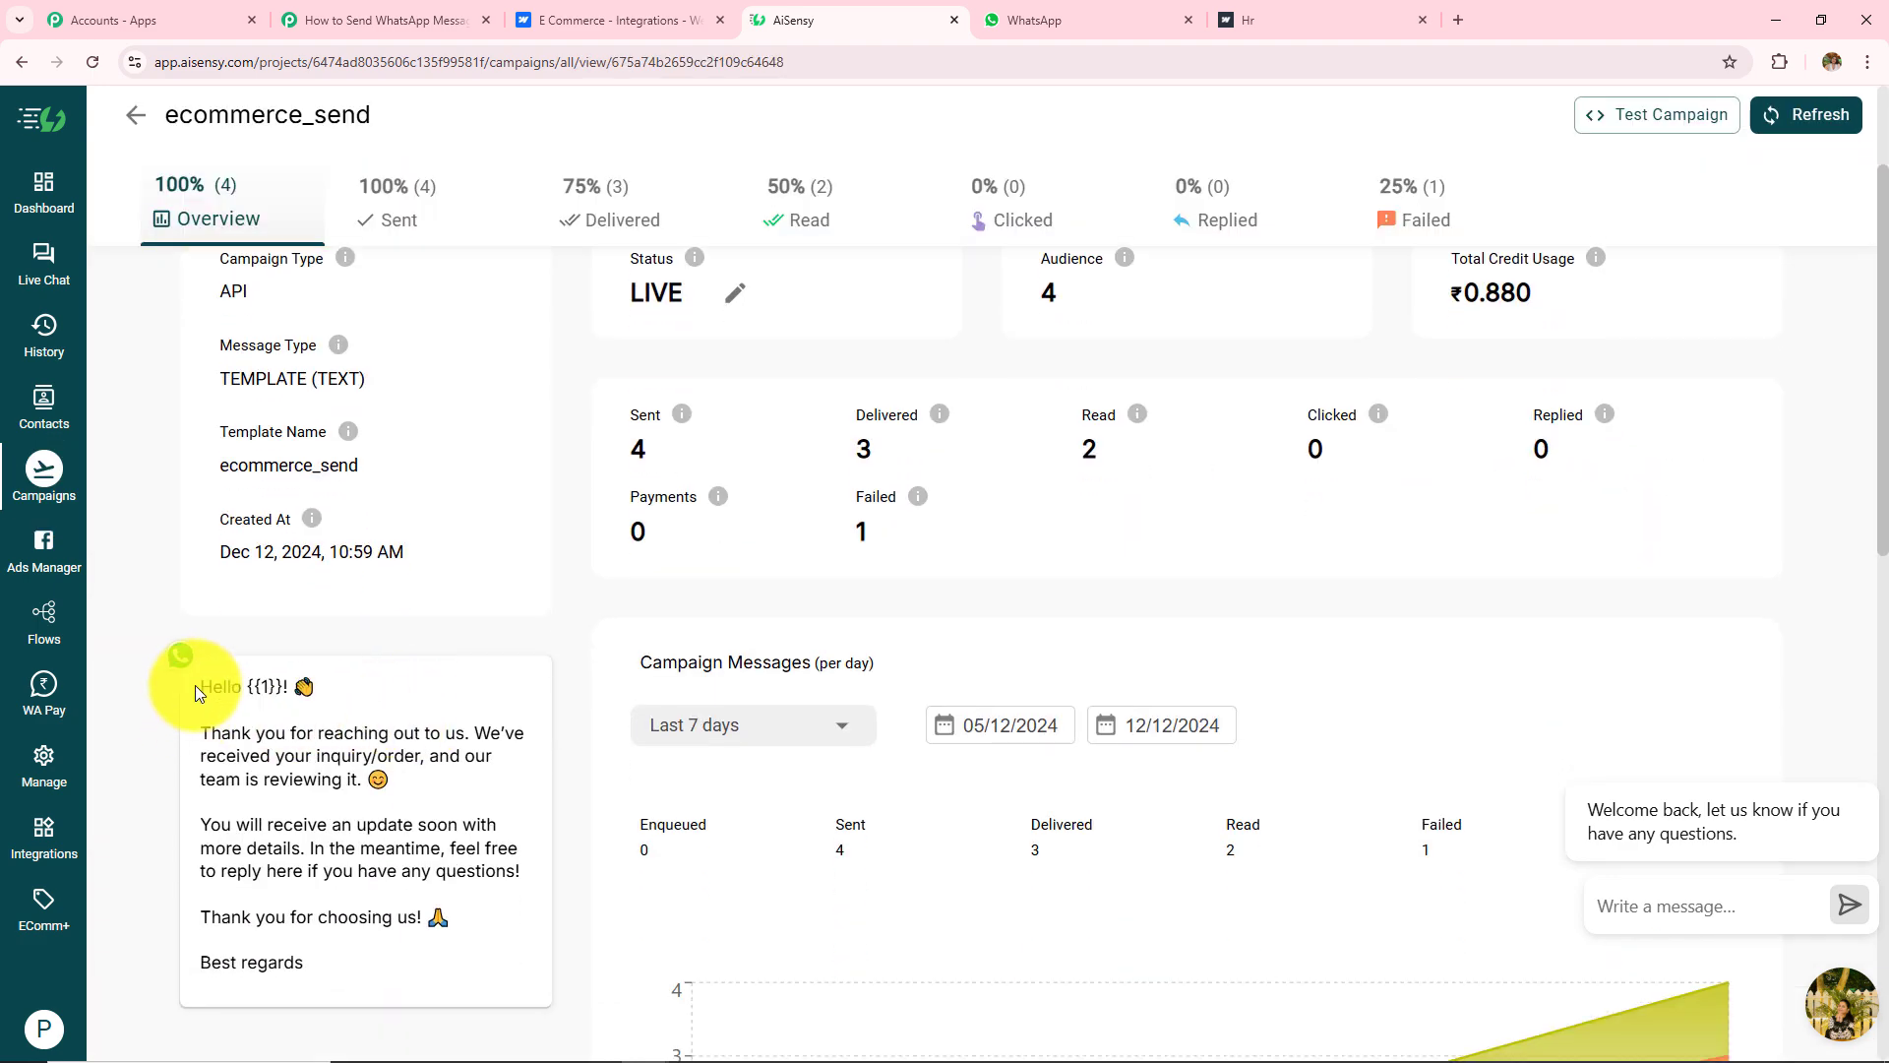
drag(195, 685, 410, 954)
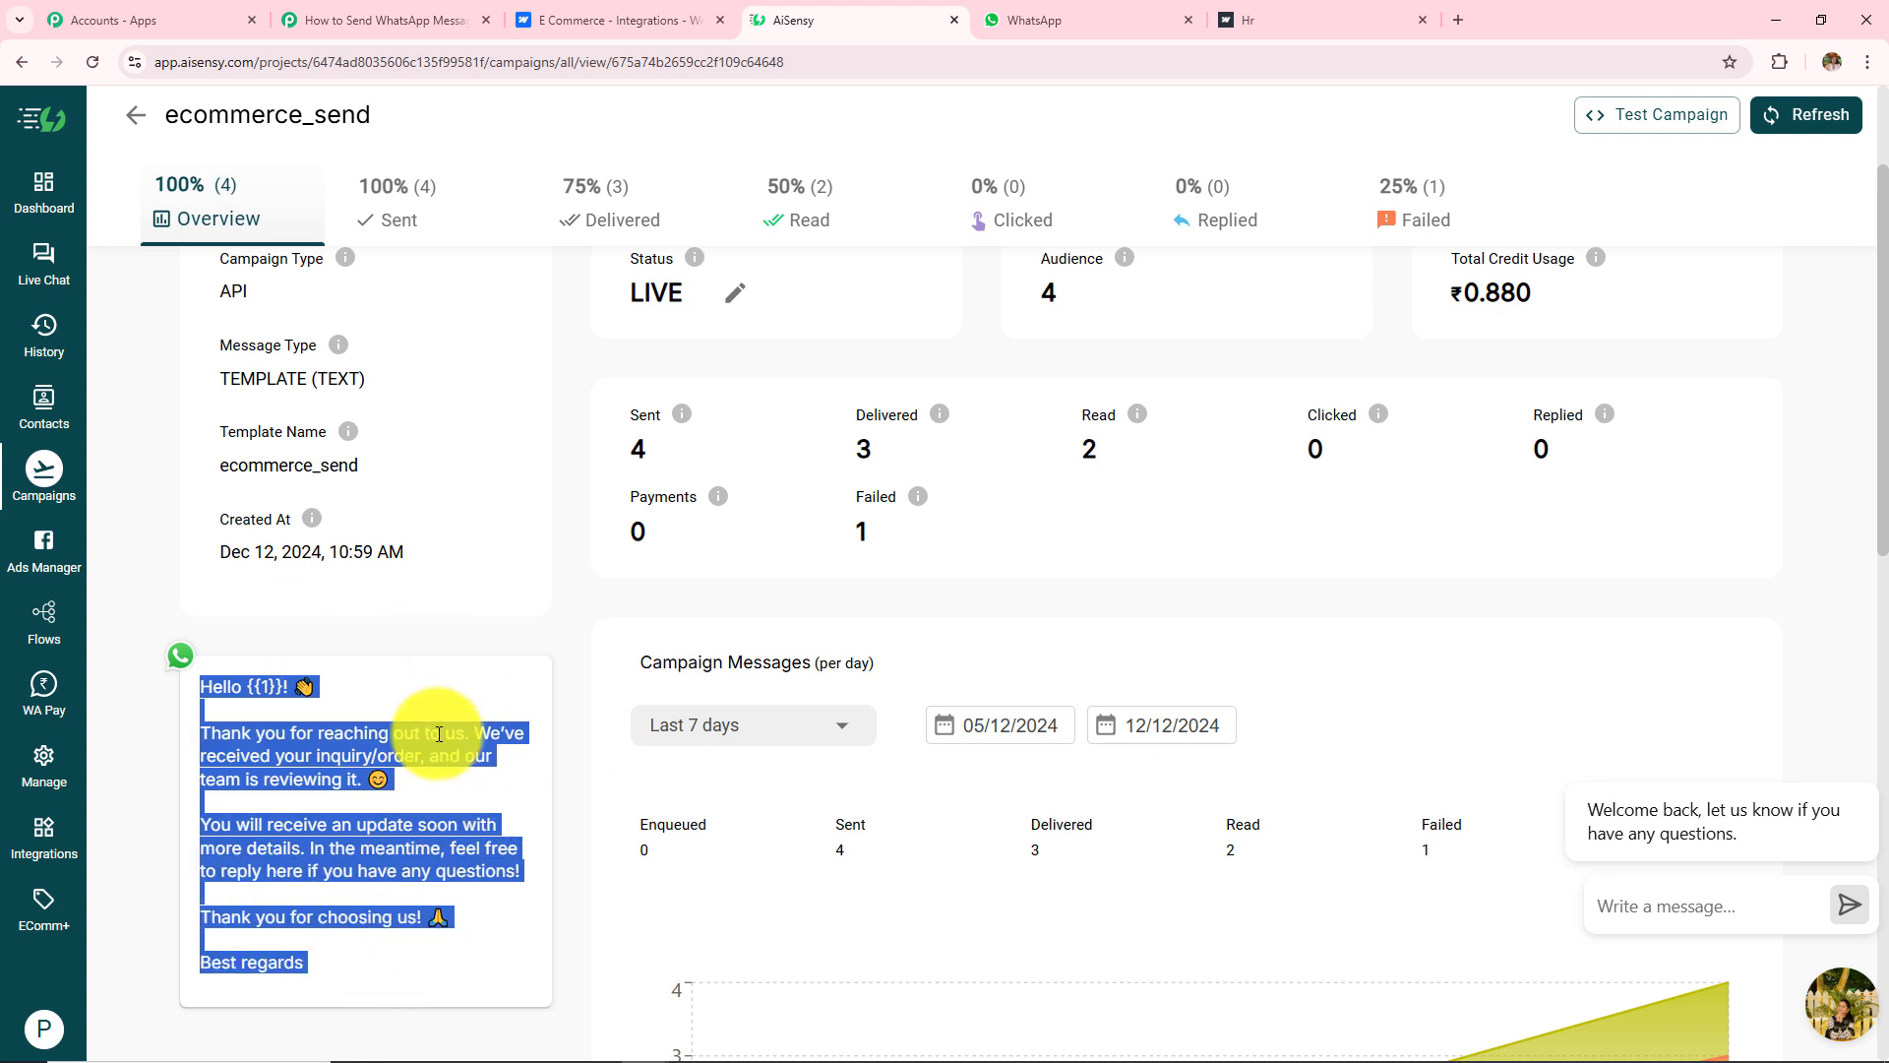
click(135, 114)
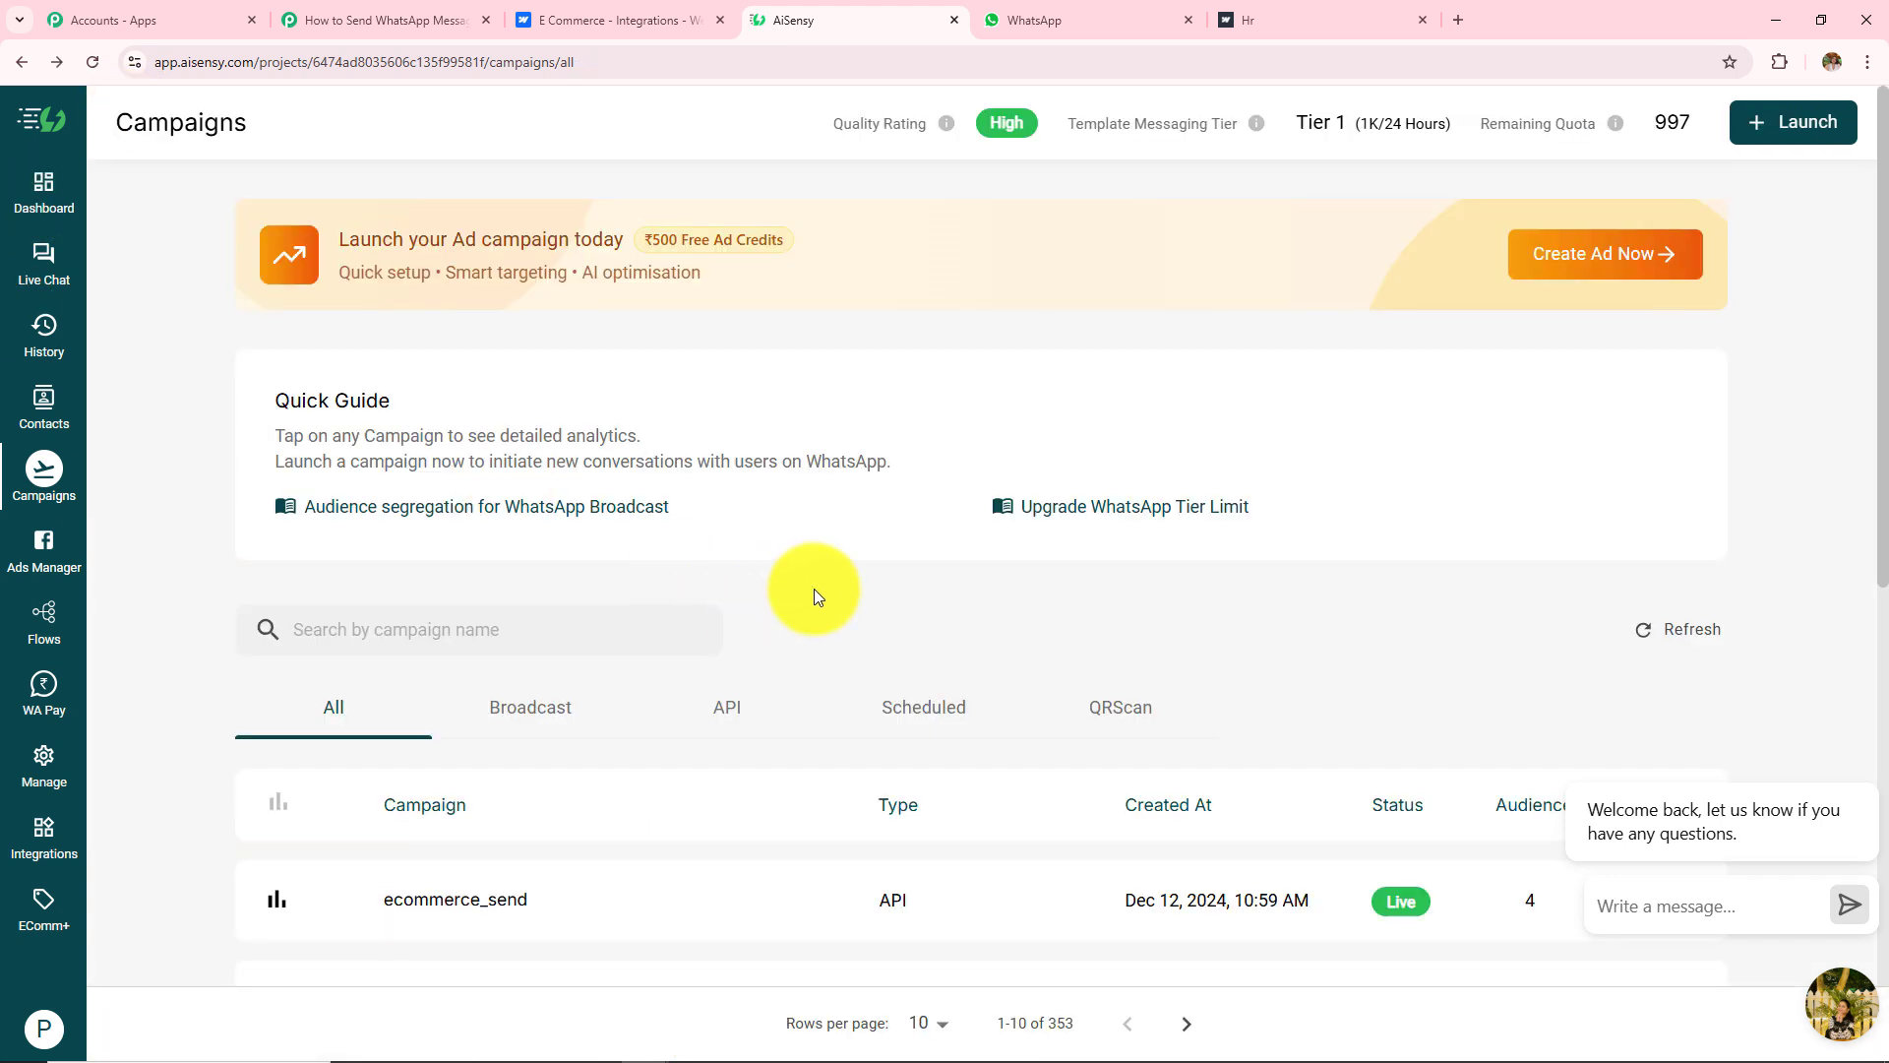
Step: Start an API campaign with the ecommerce_send template, then abandon it
click(1786, 122)
click(1421, 419)
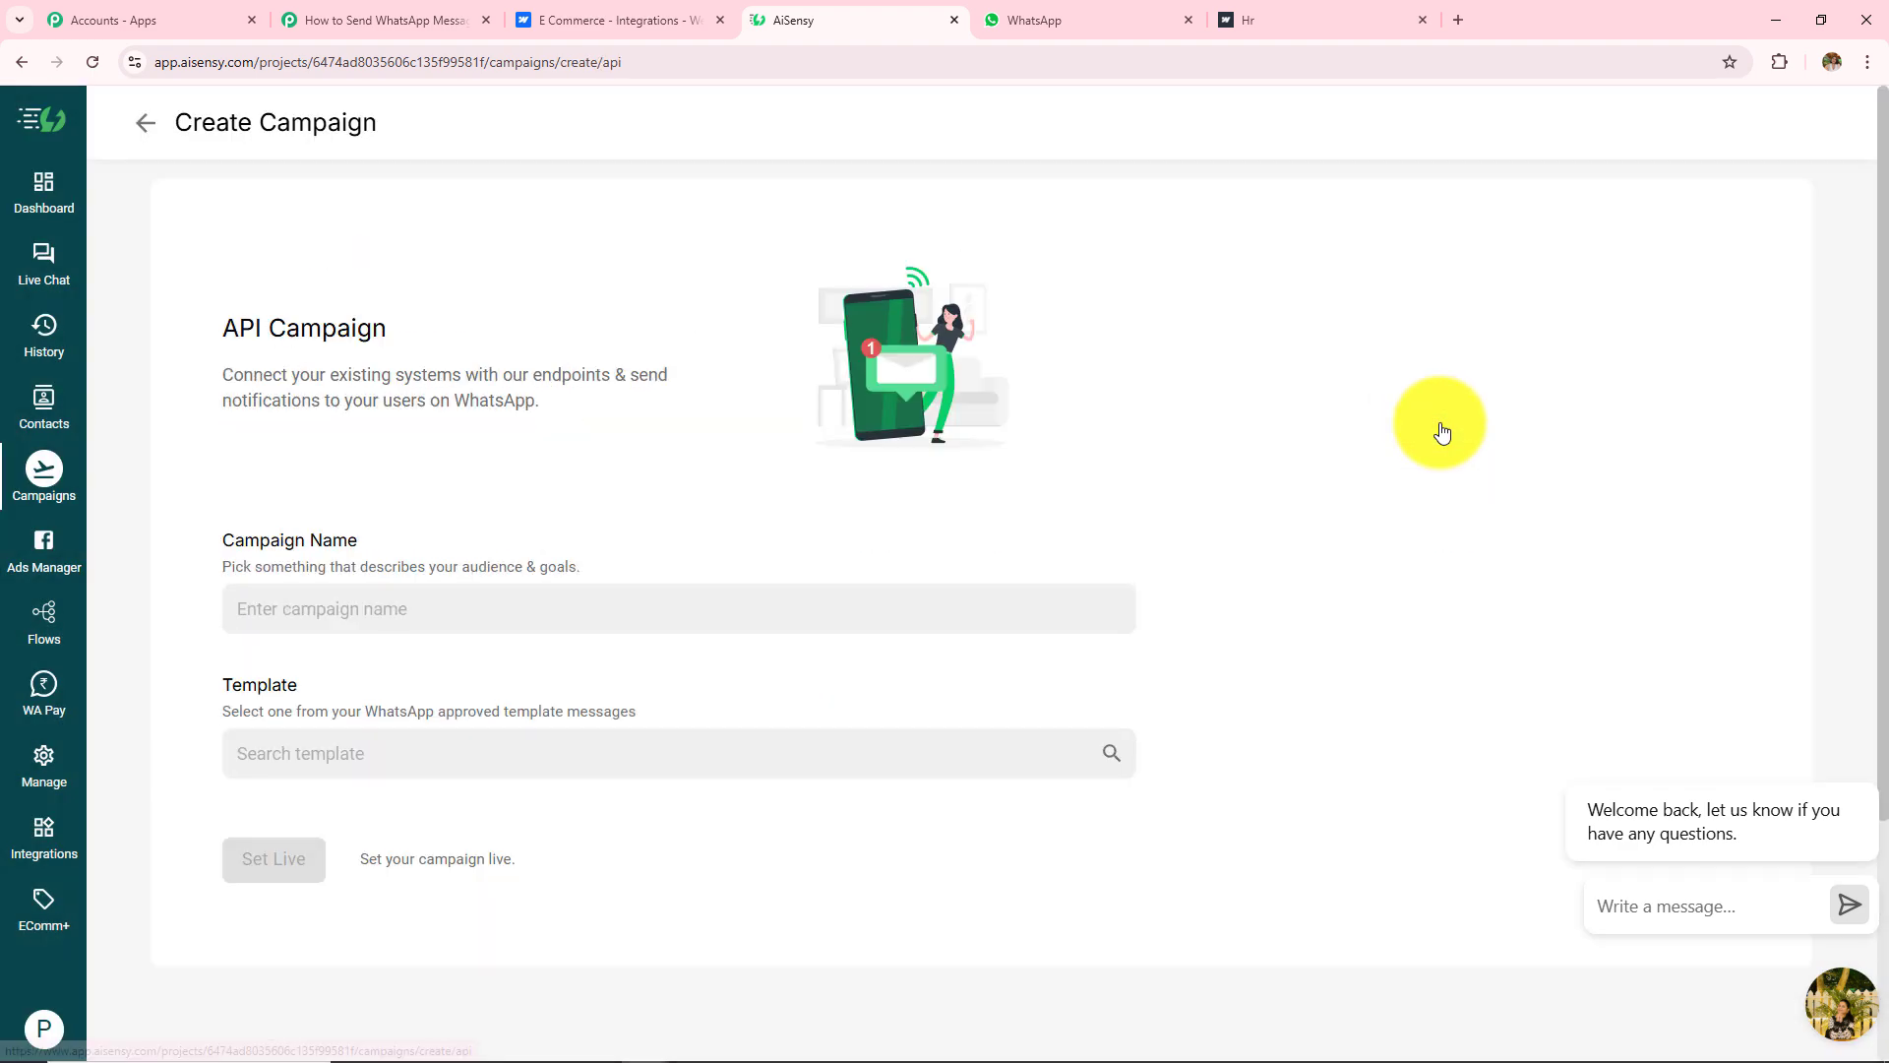
click(457, 757)
text(ecomm)
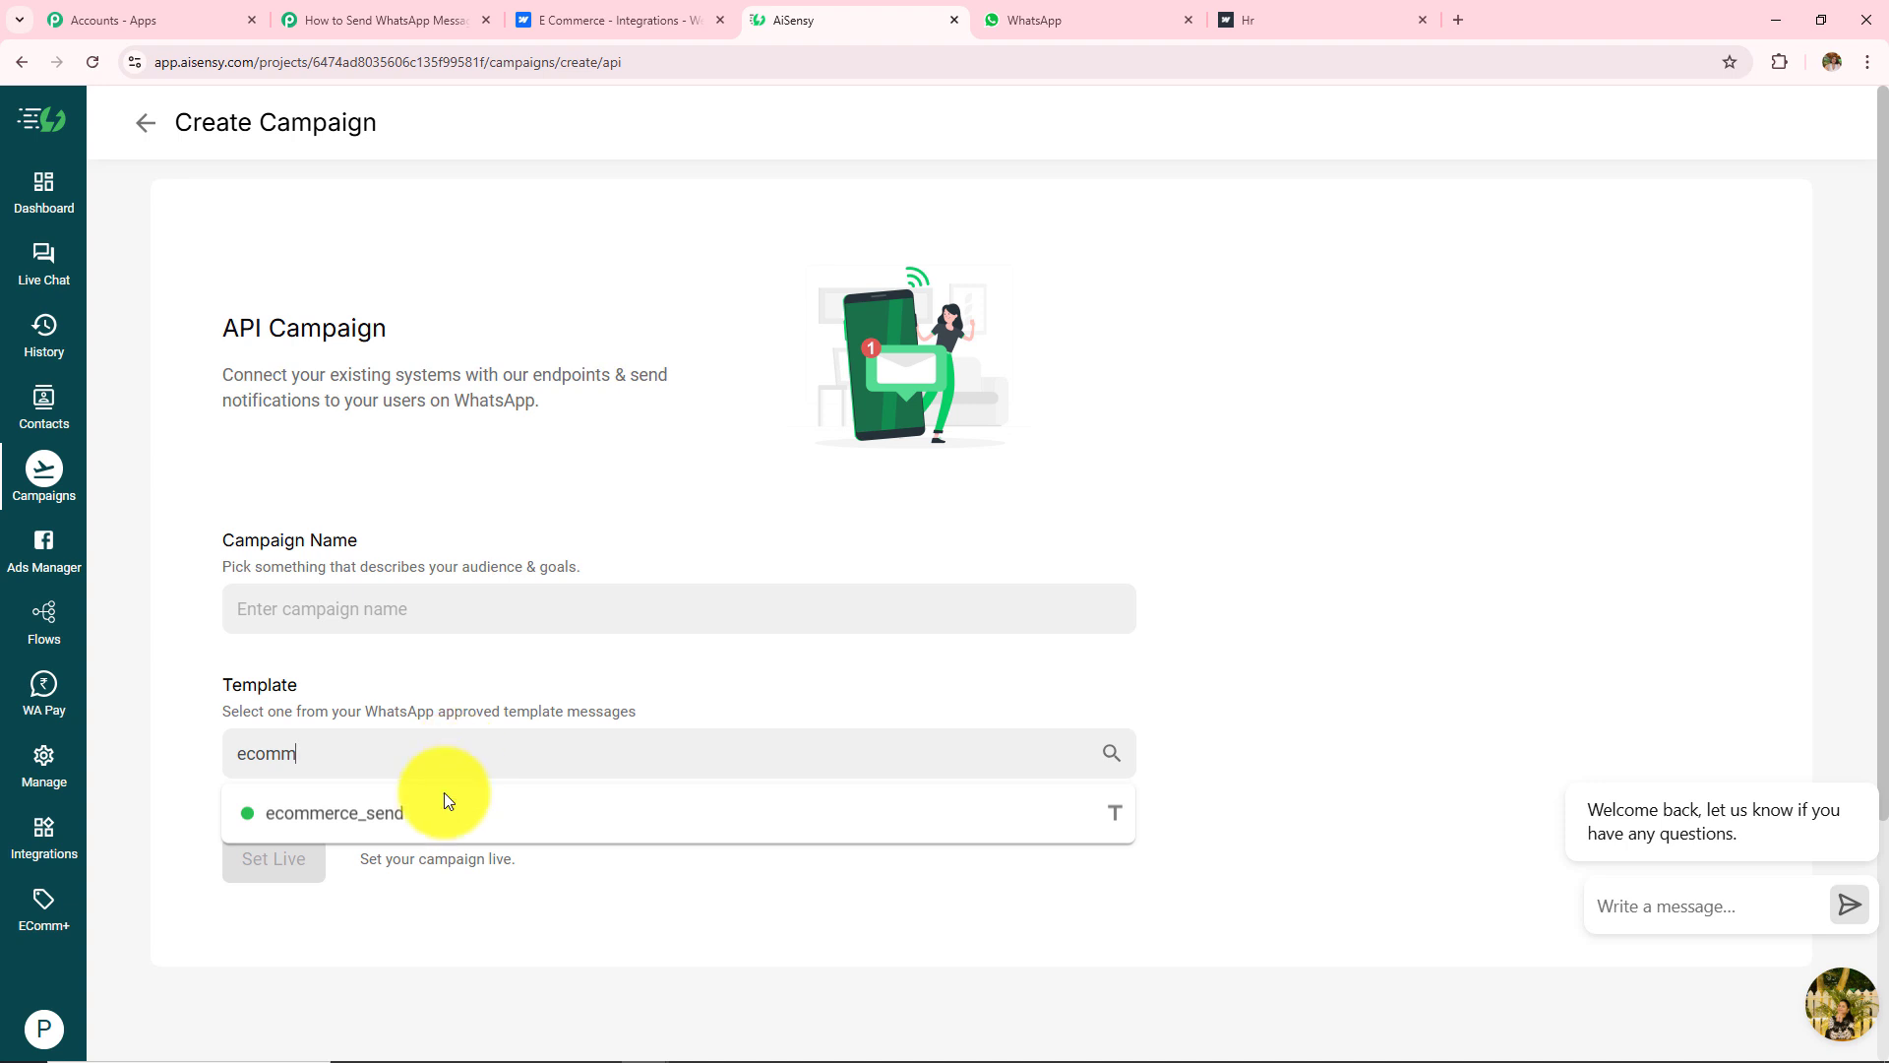
click(357, 833)
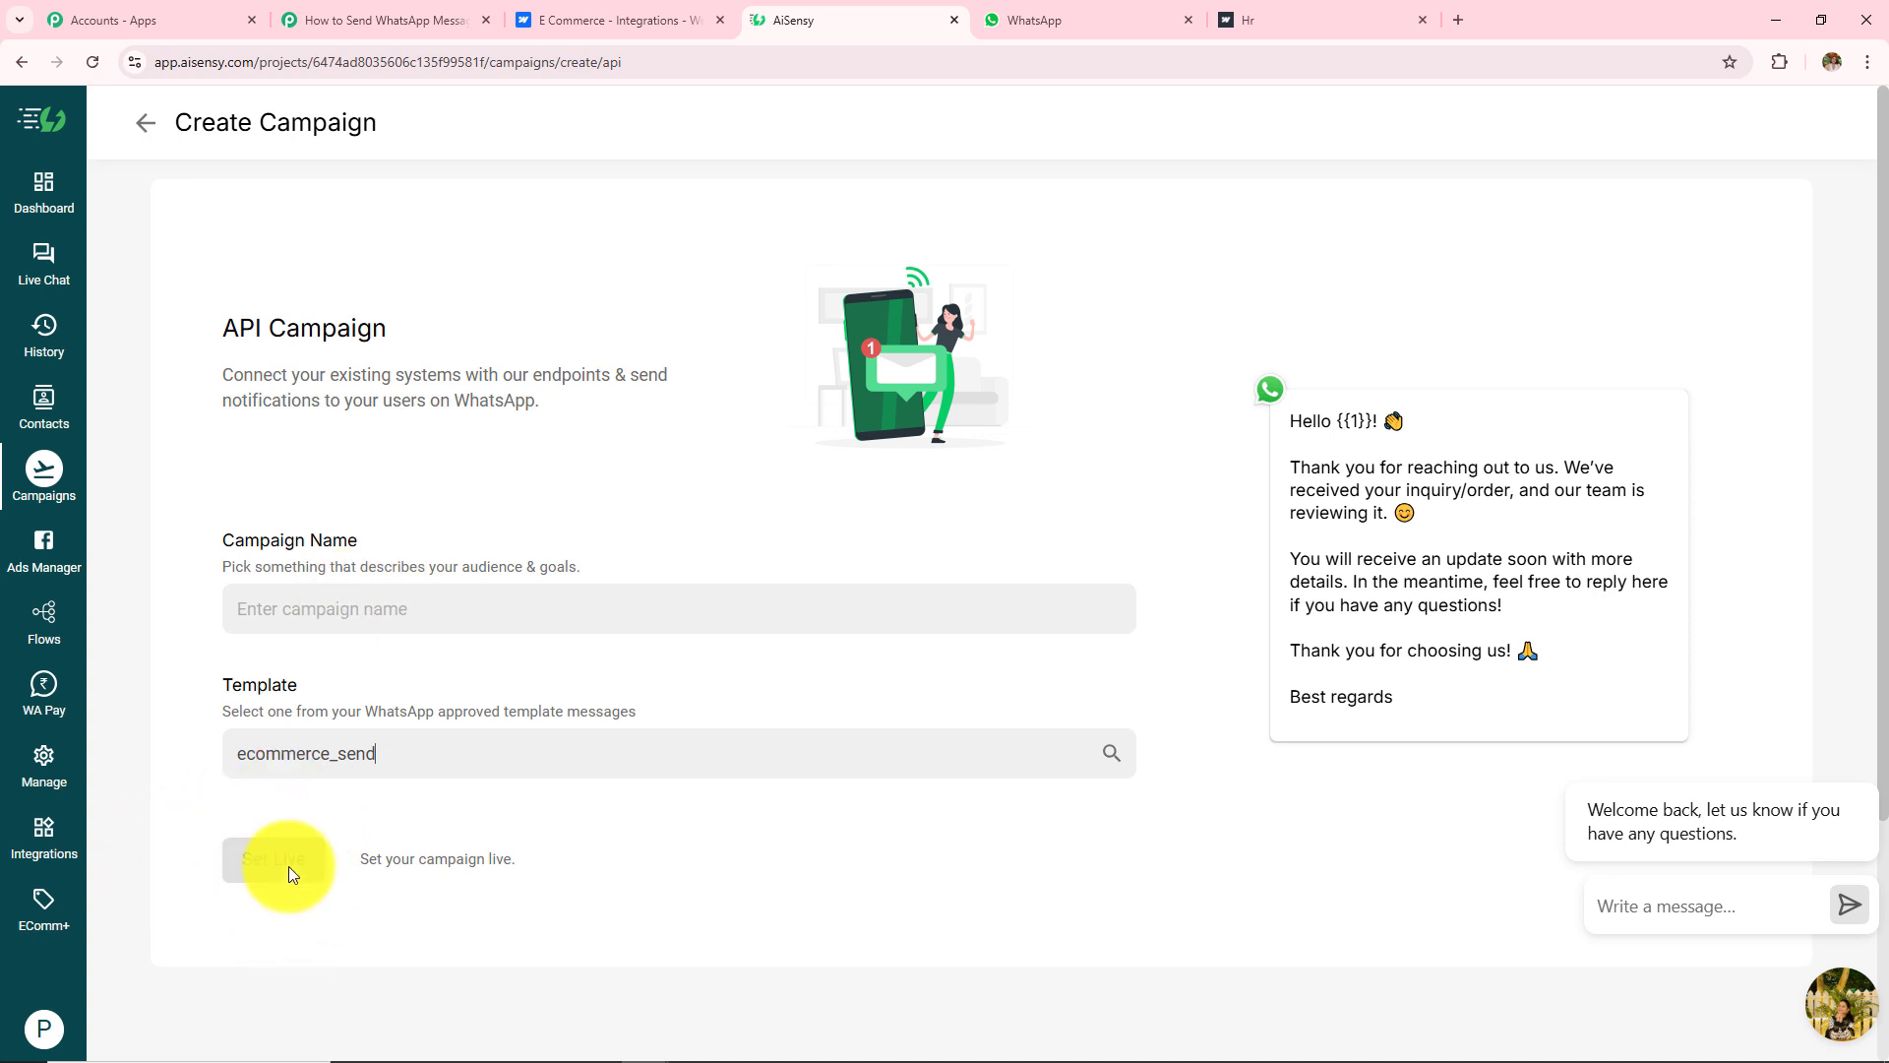
click(150, 124)
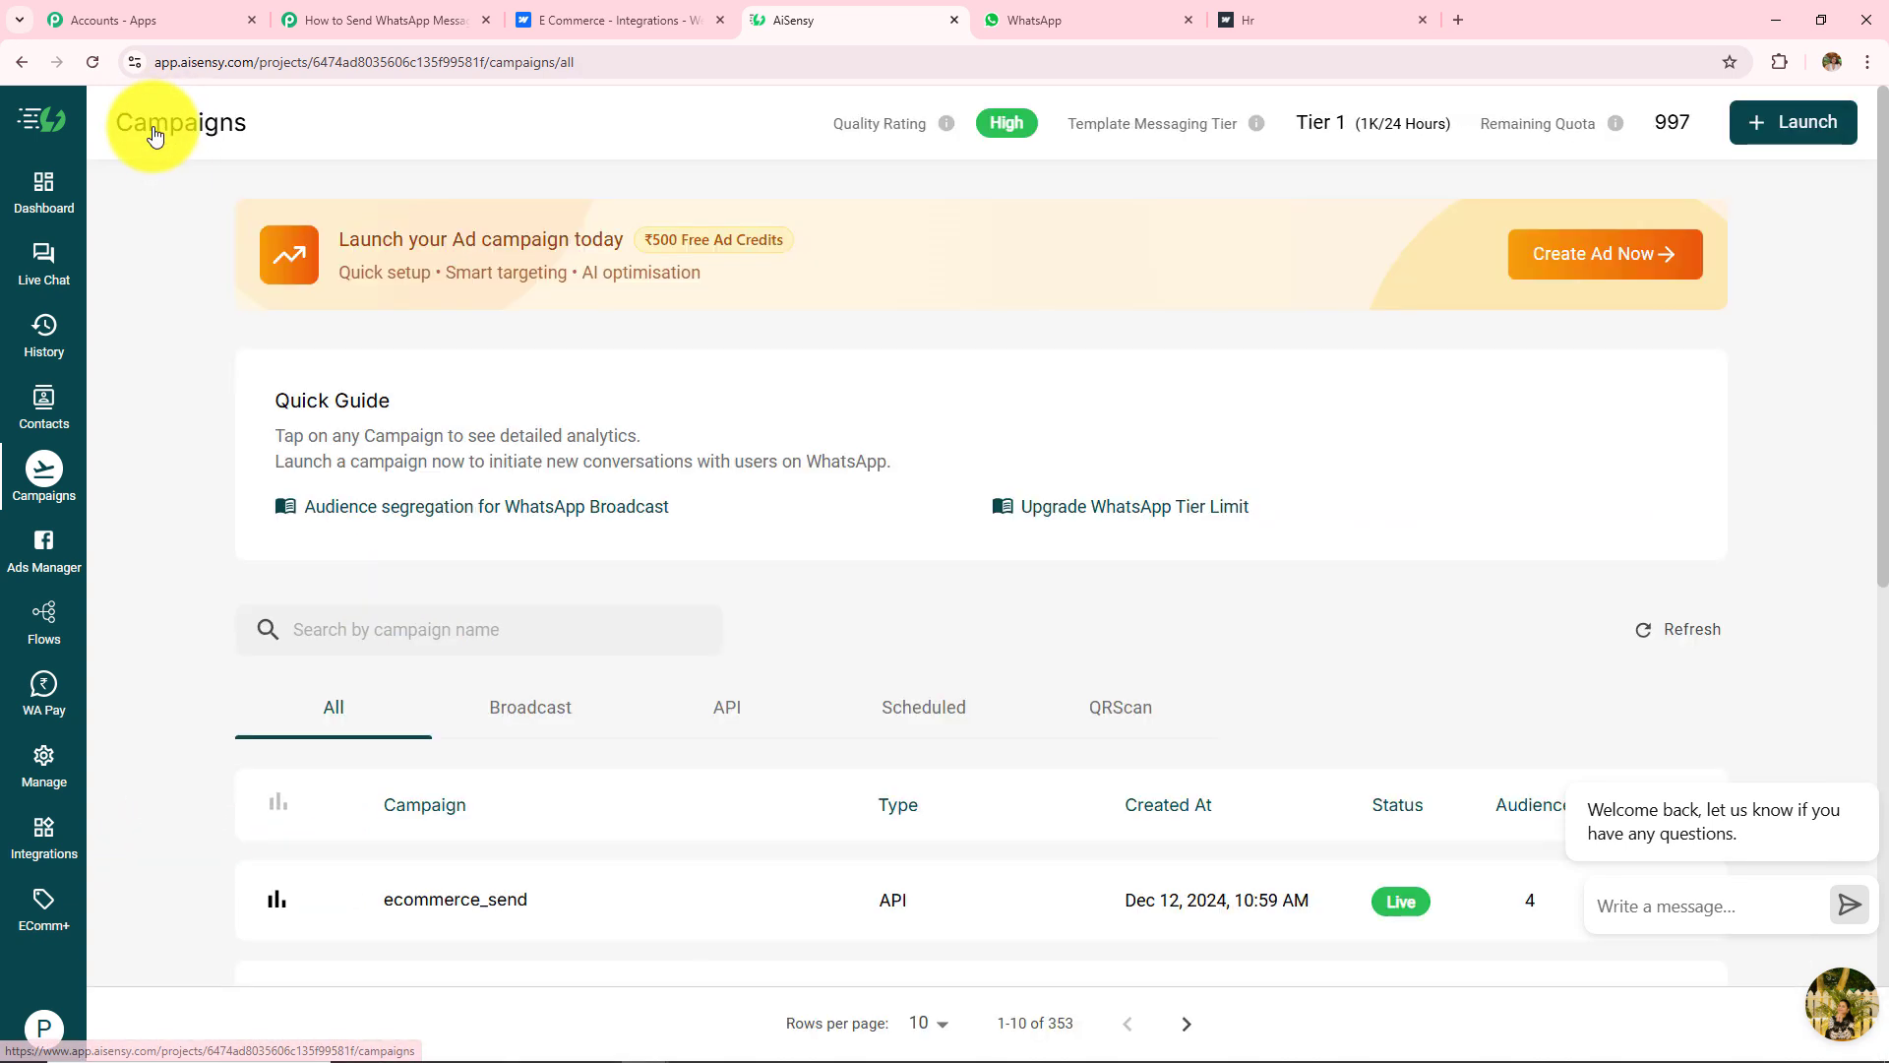
Step: Reopen the ecommerce_send campaign and select its name ecommerce_send to copy
scroll(508, 654, down, 2)
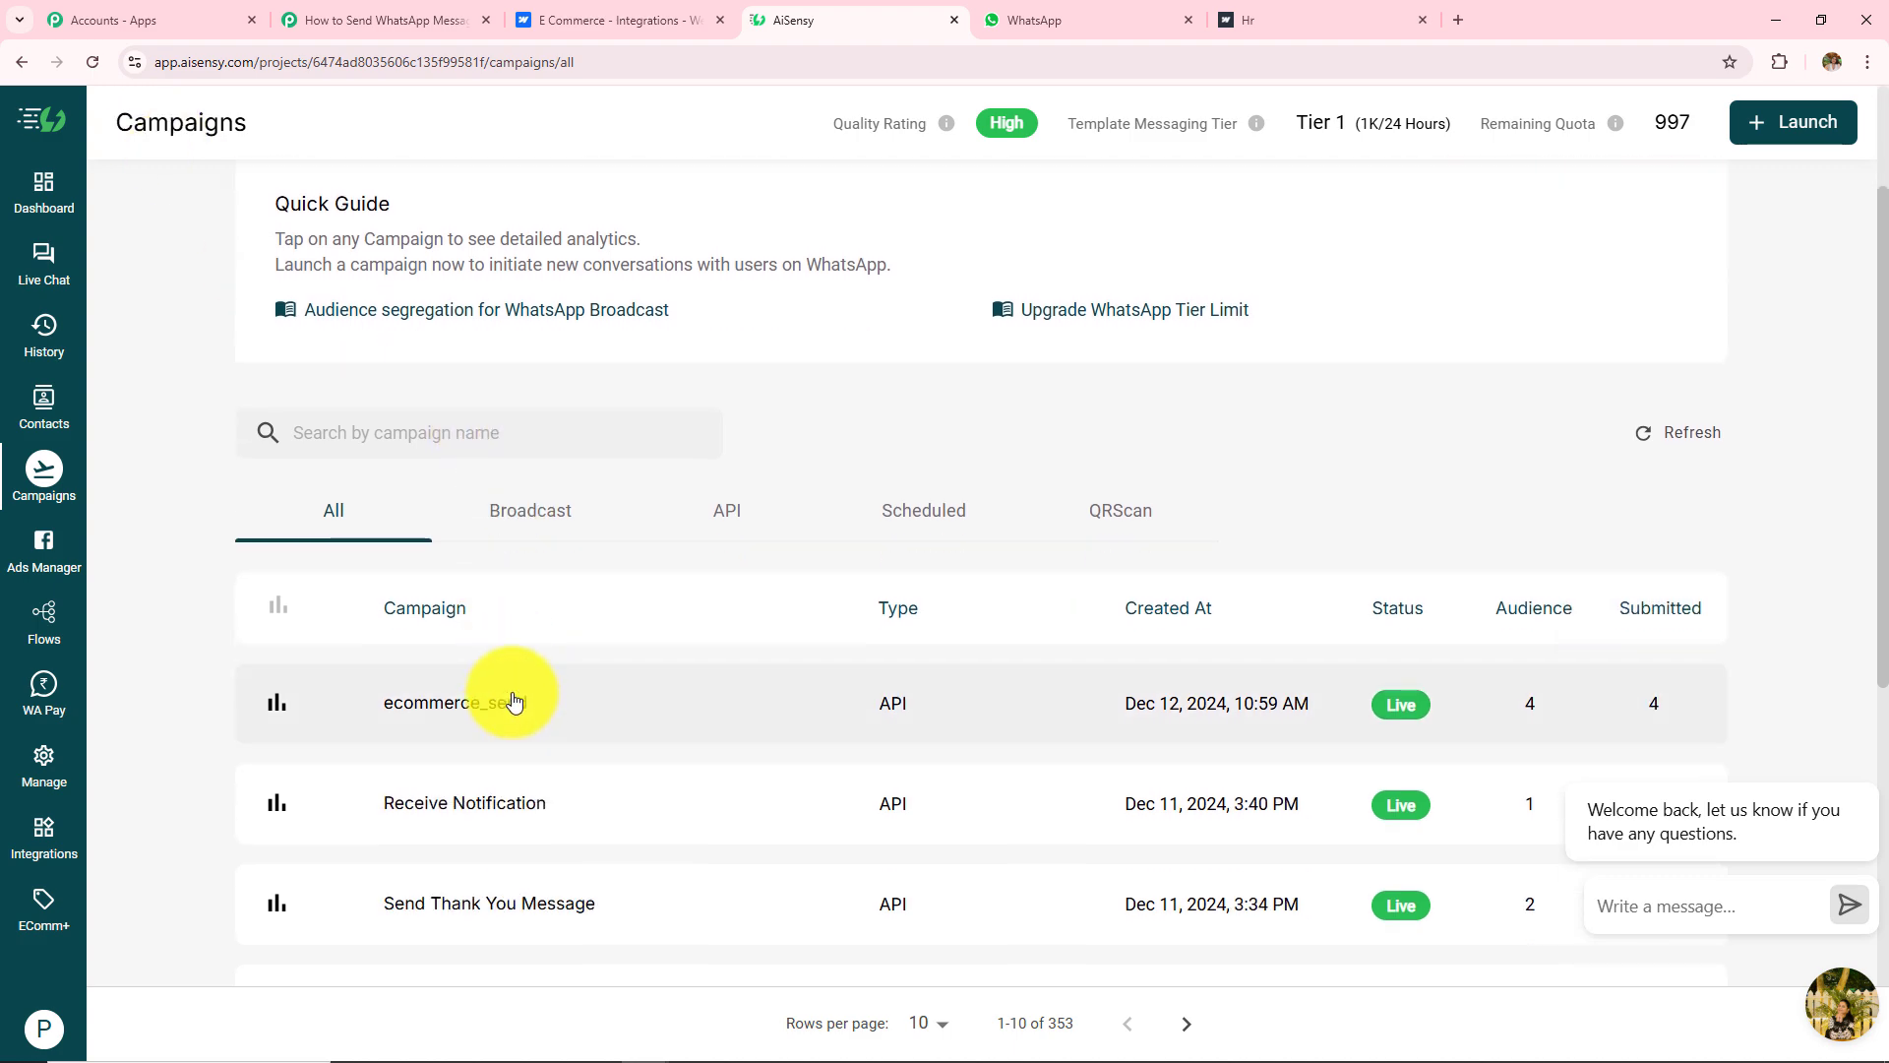
click(513, 701)
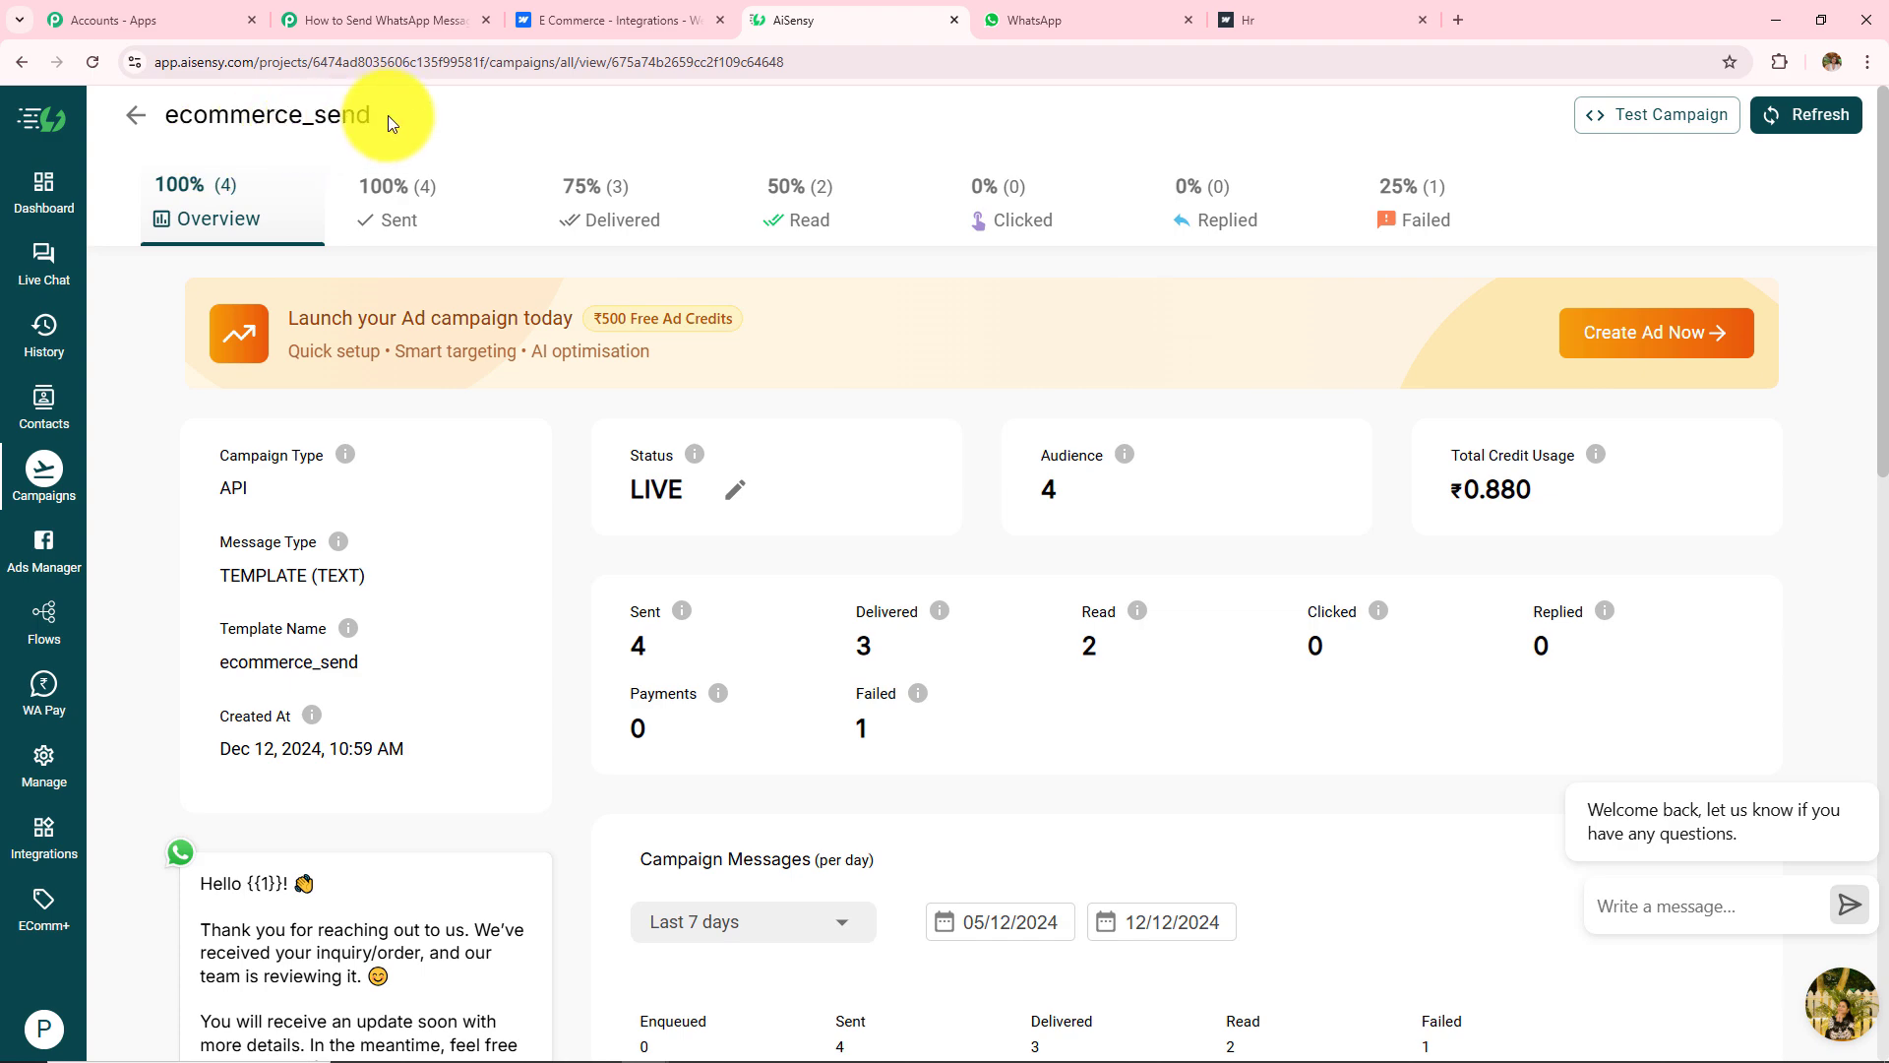
drag(370, 115, 143, 138)
key(ctrl+c)
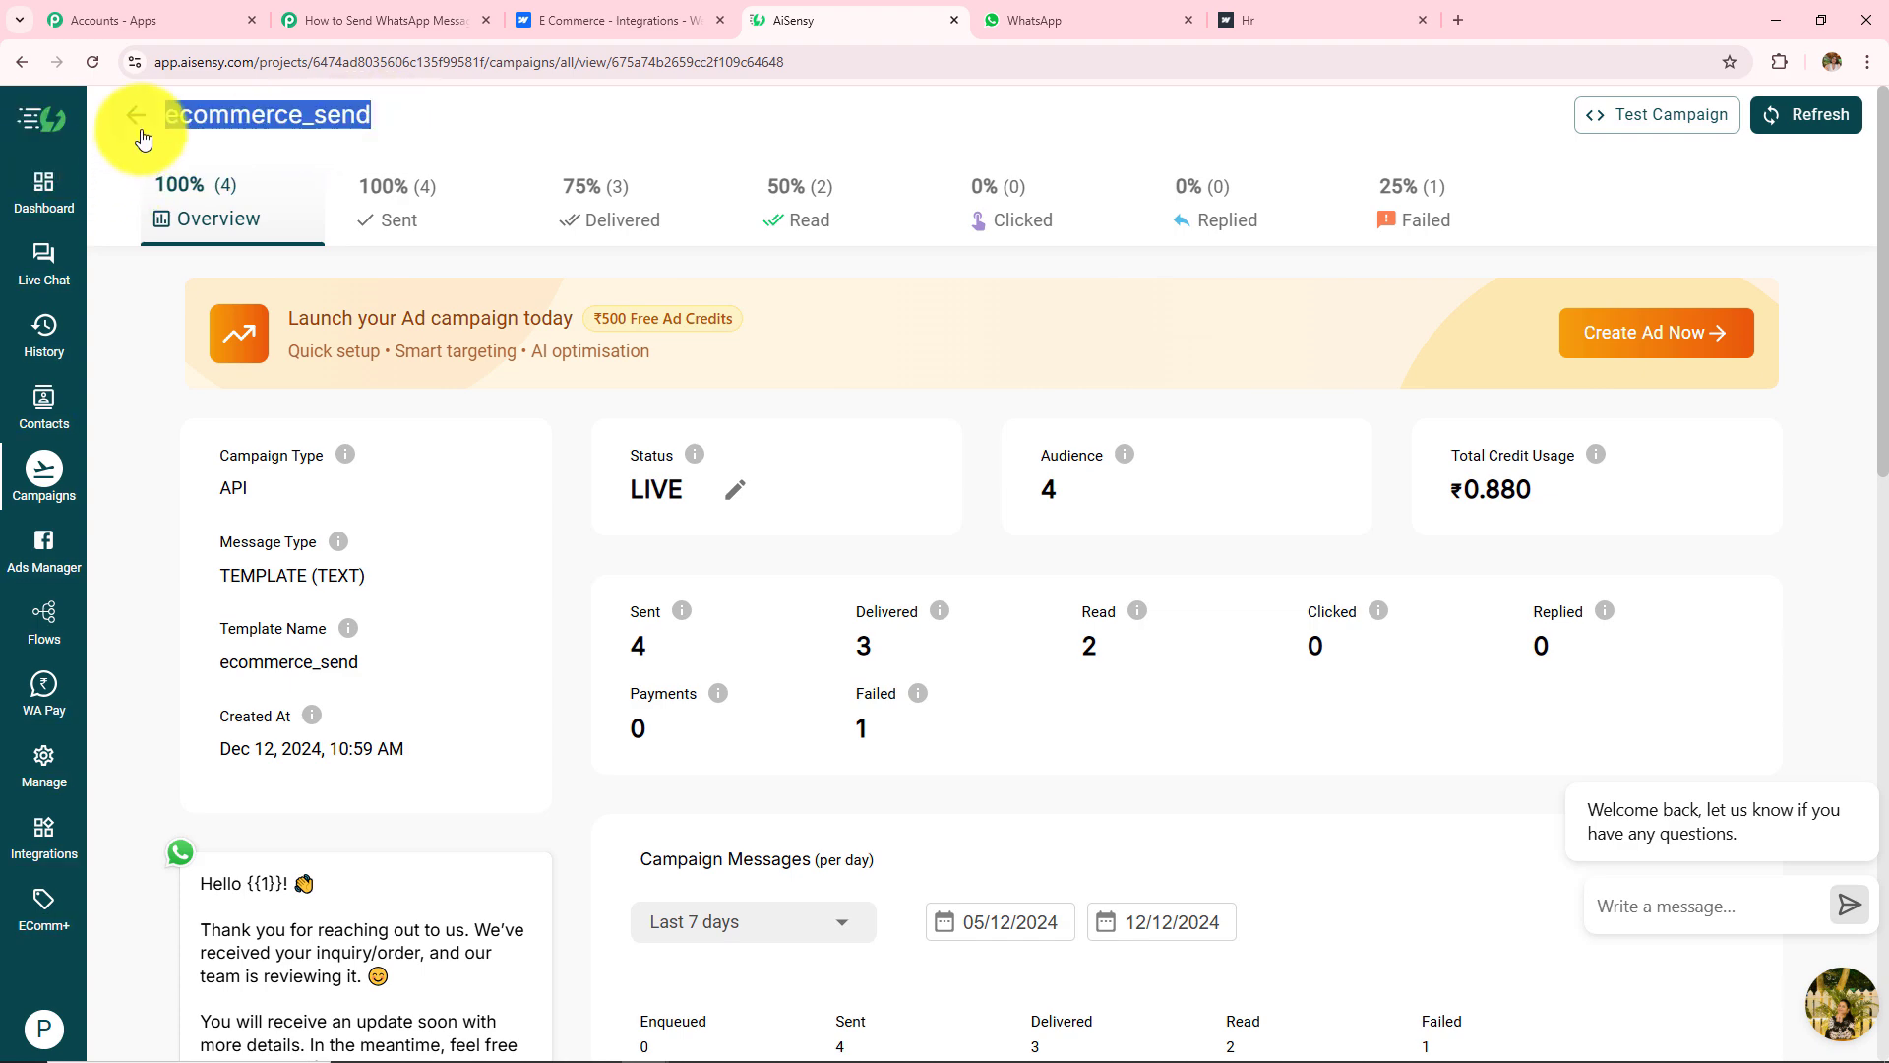
Step: Paste ecommerce_send into the AiSensy action's Campaign Name field
click(438, 20)
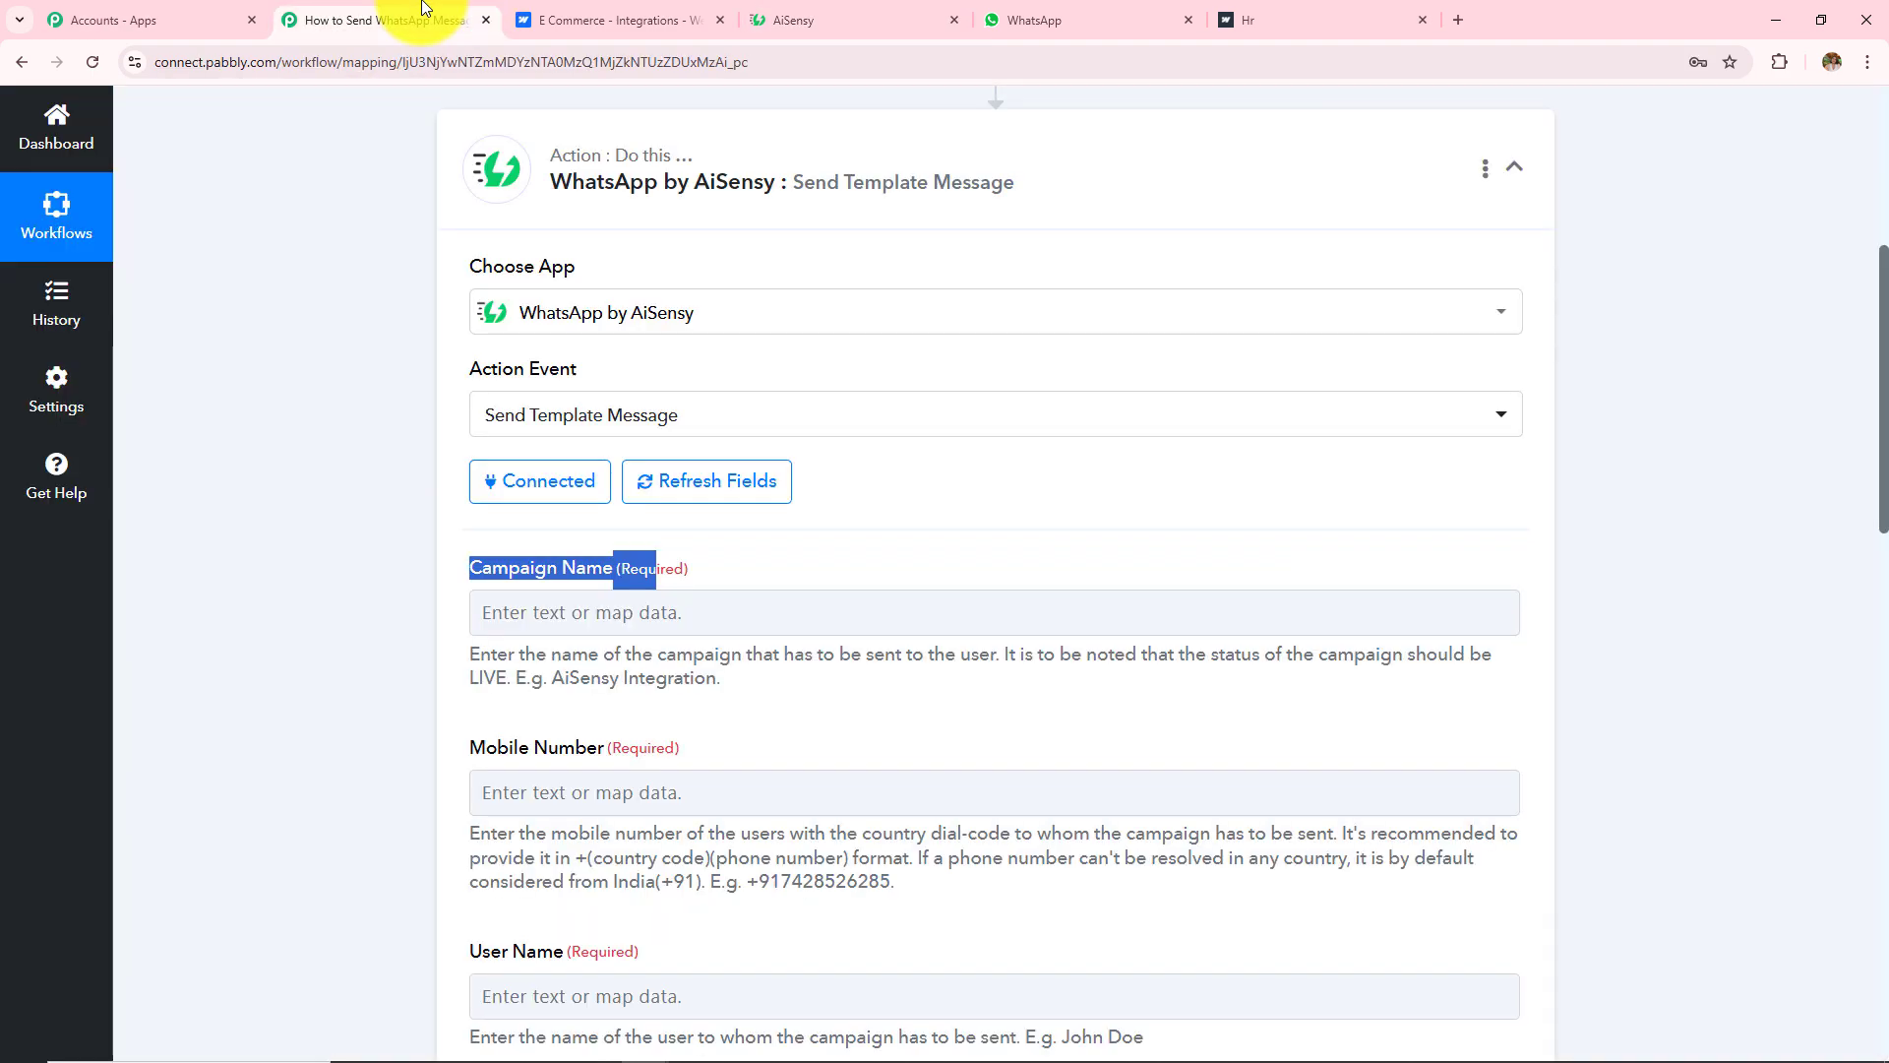
click(649, 605)
key(ctrl+v)
Step: Map the Webflow form's submitted mobile number into the Mobile Number field
scroll(474, 612, down, 4)
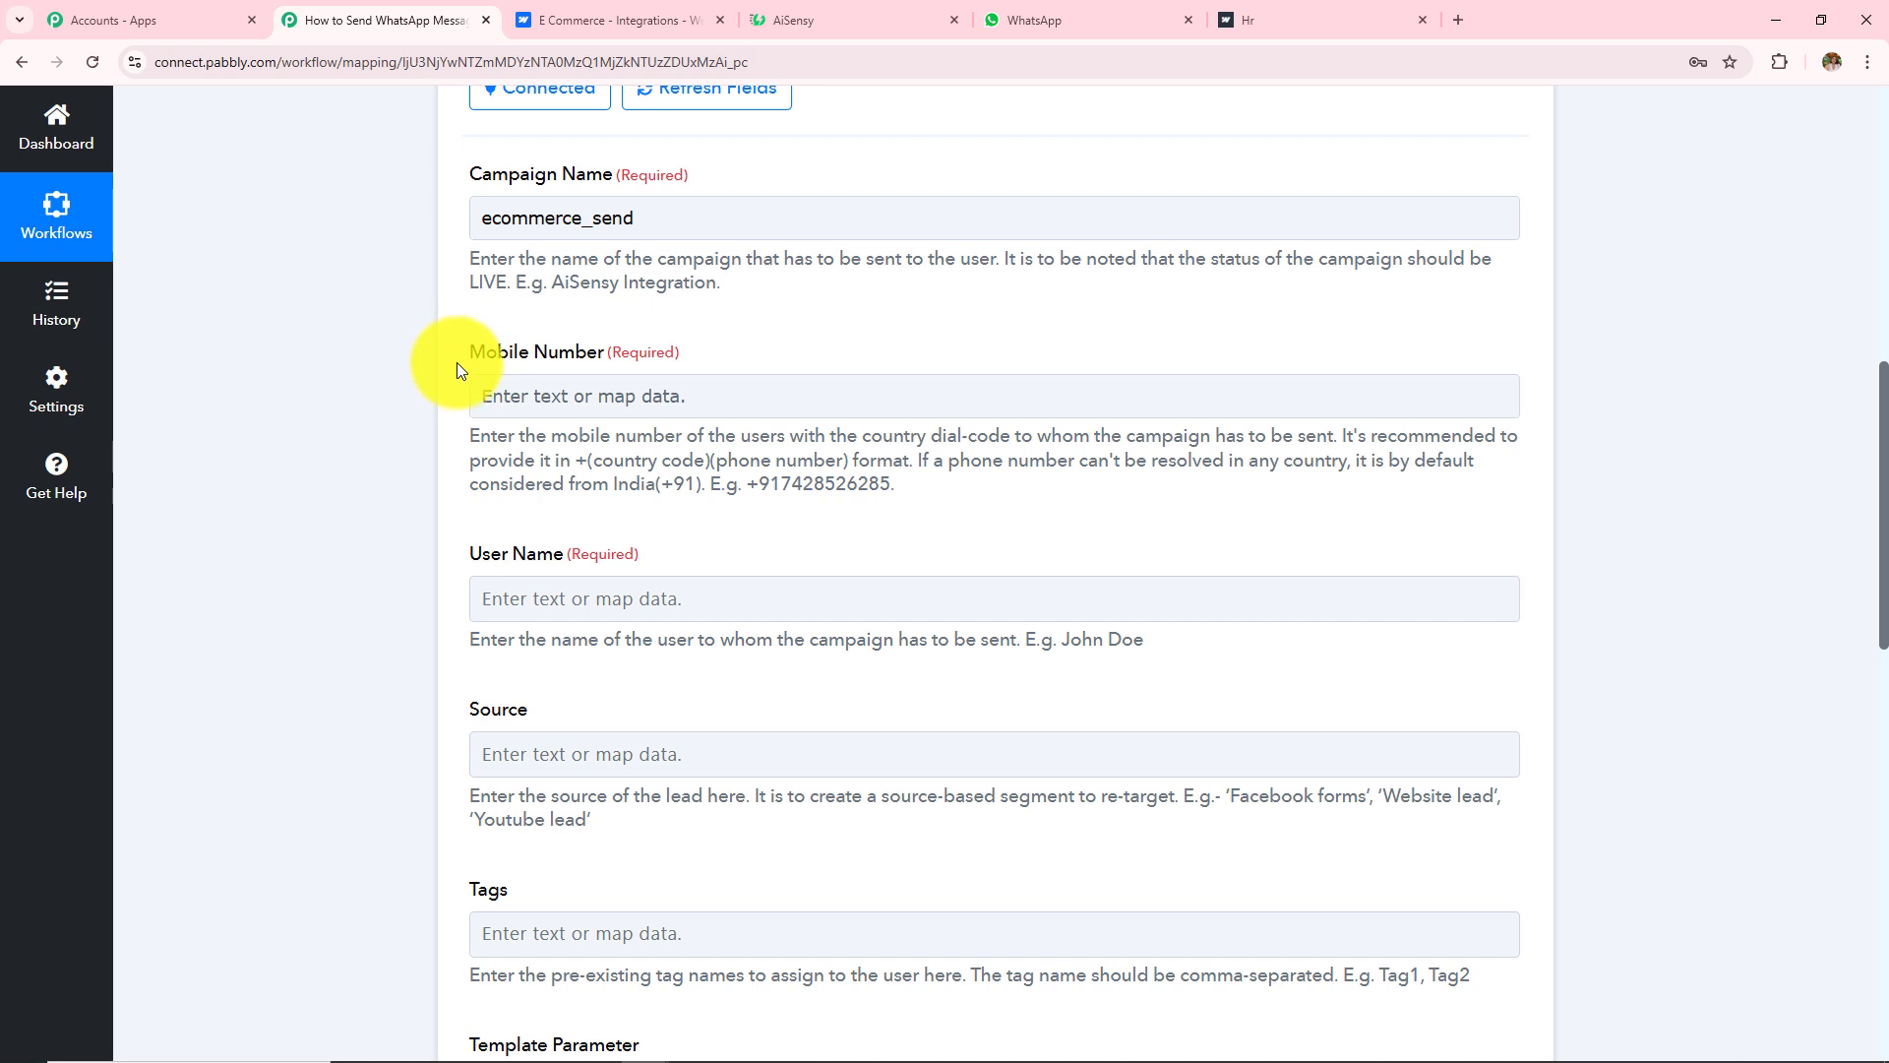
drag(468, 346, 752, 353)
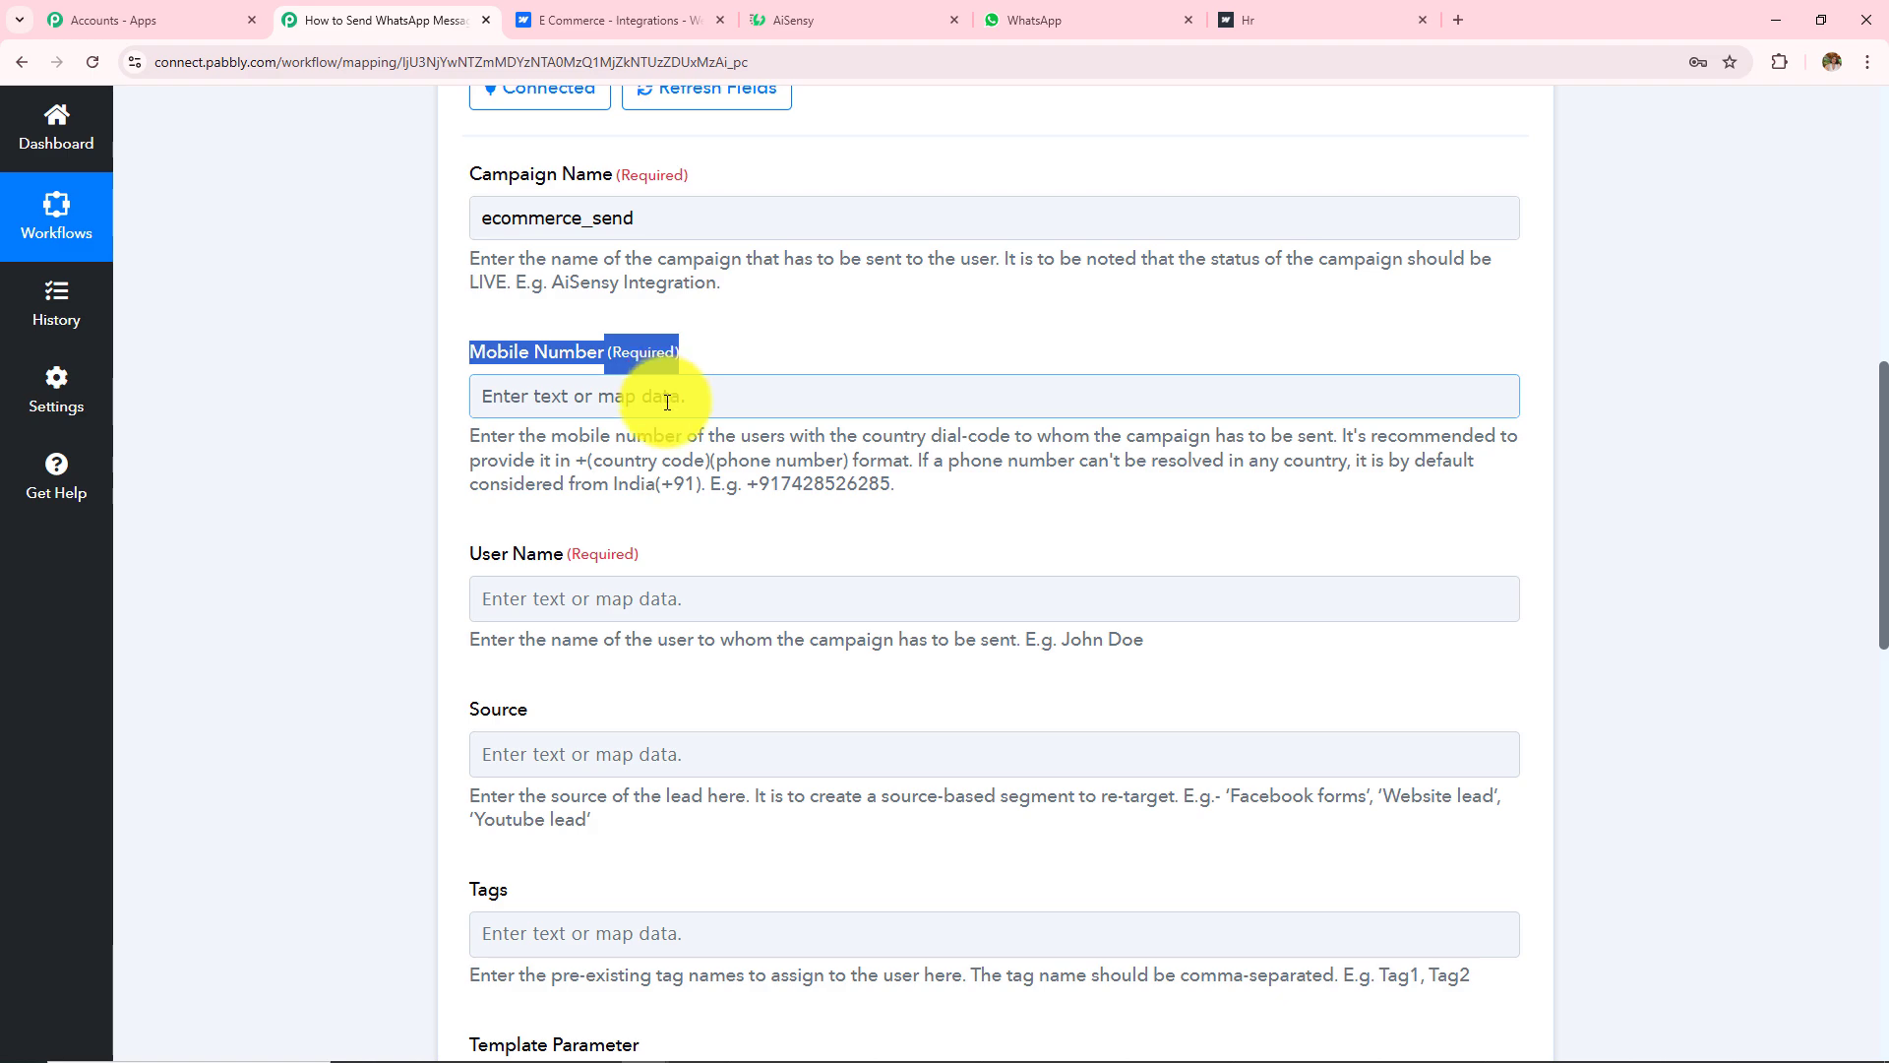
scroll(612, 458, up, 6)
scroll(615, 472, down, 6)
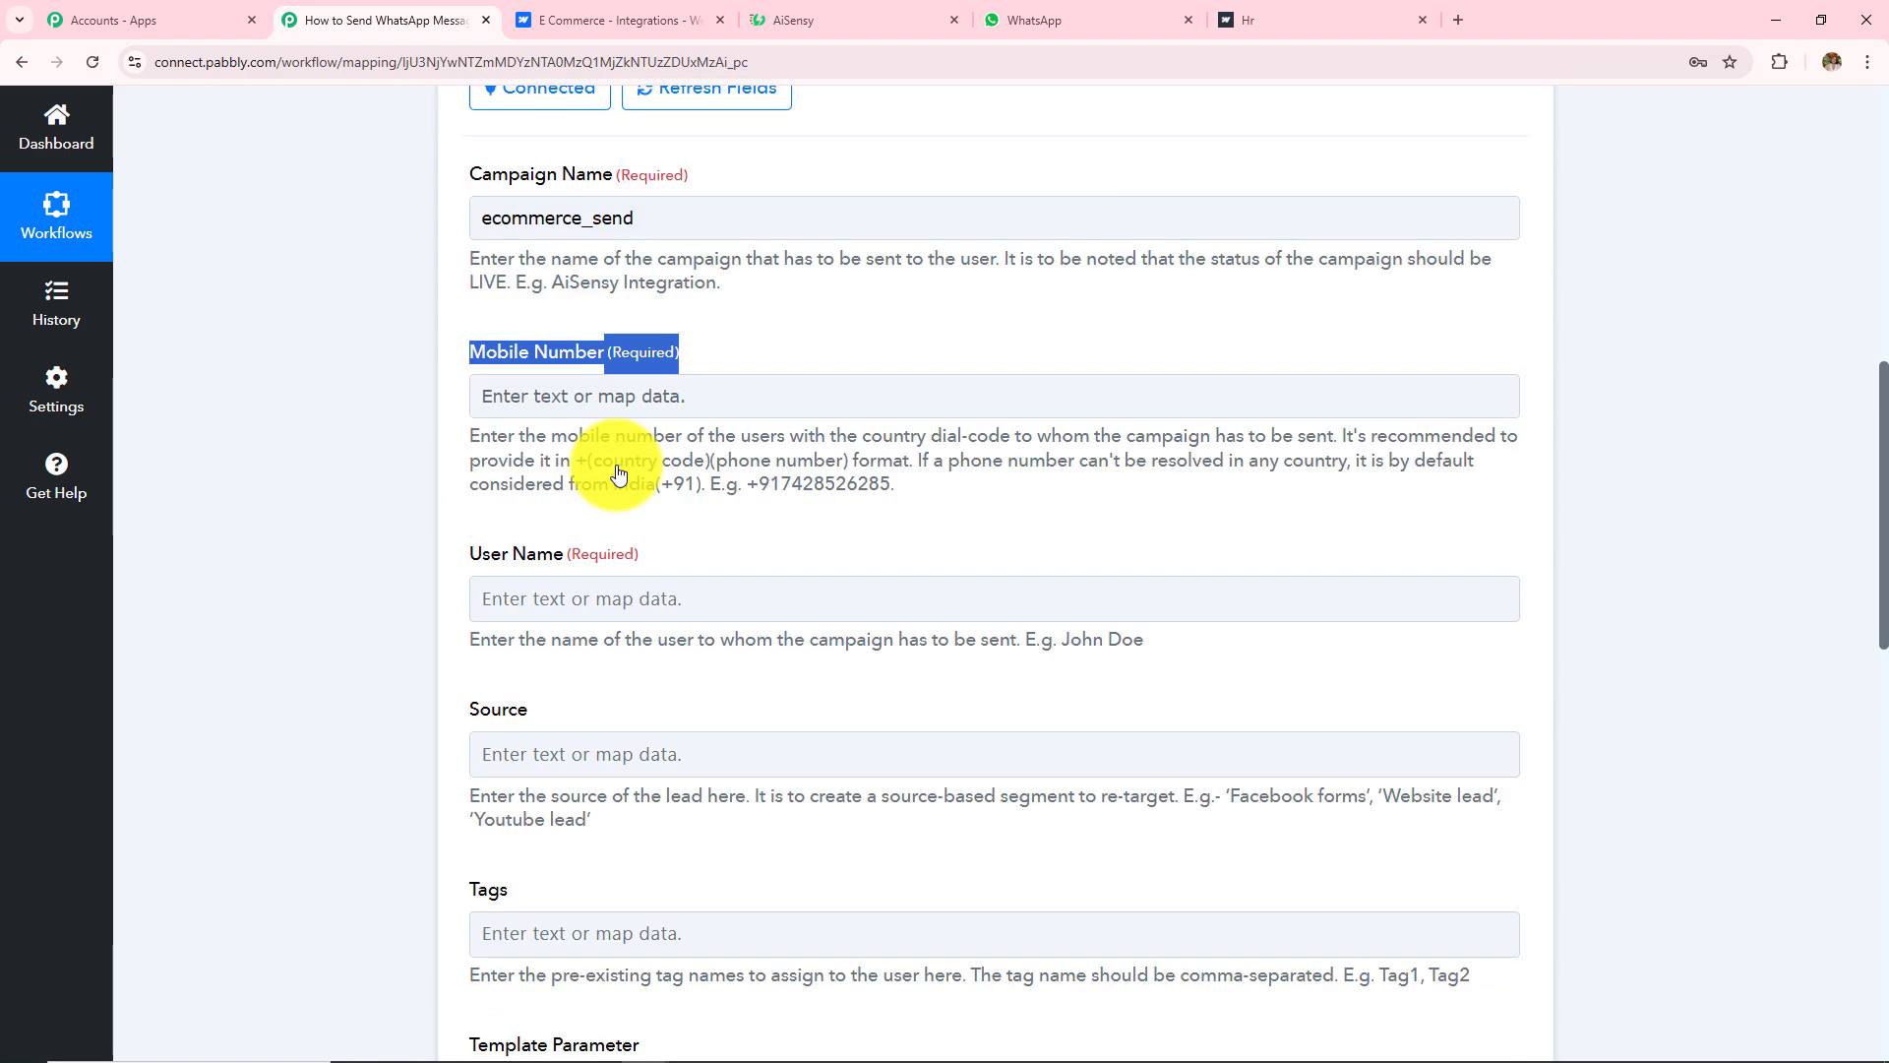
click(610, 394)
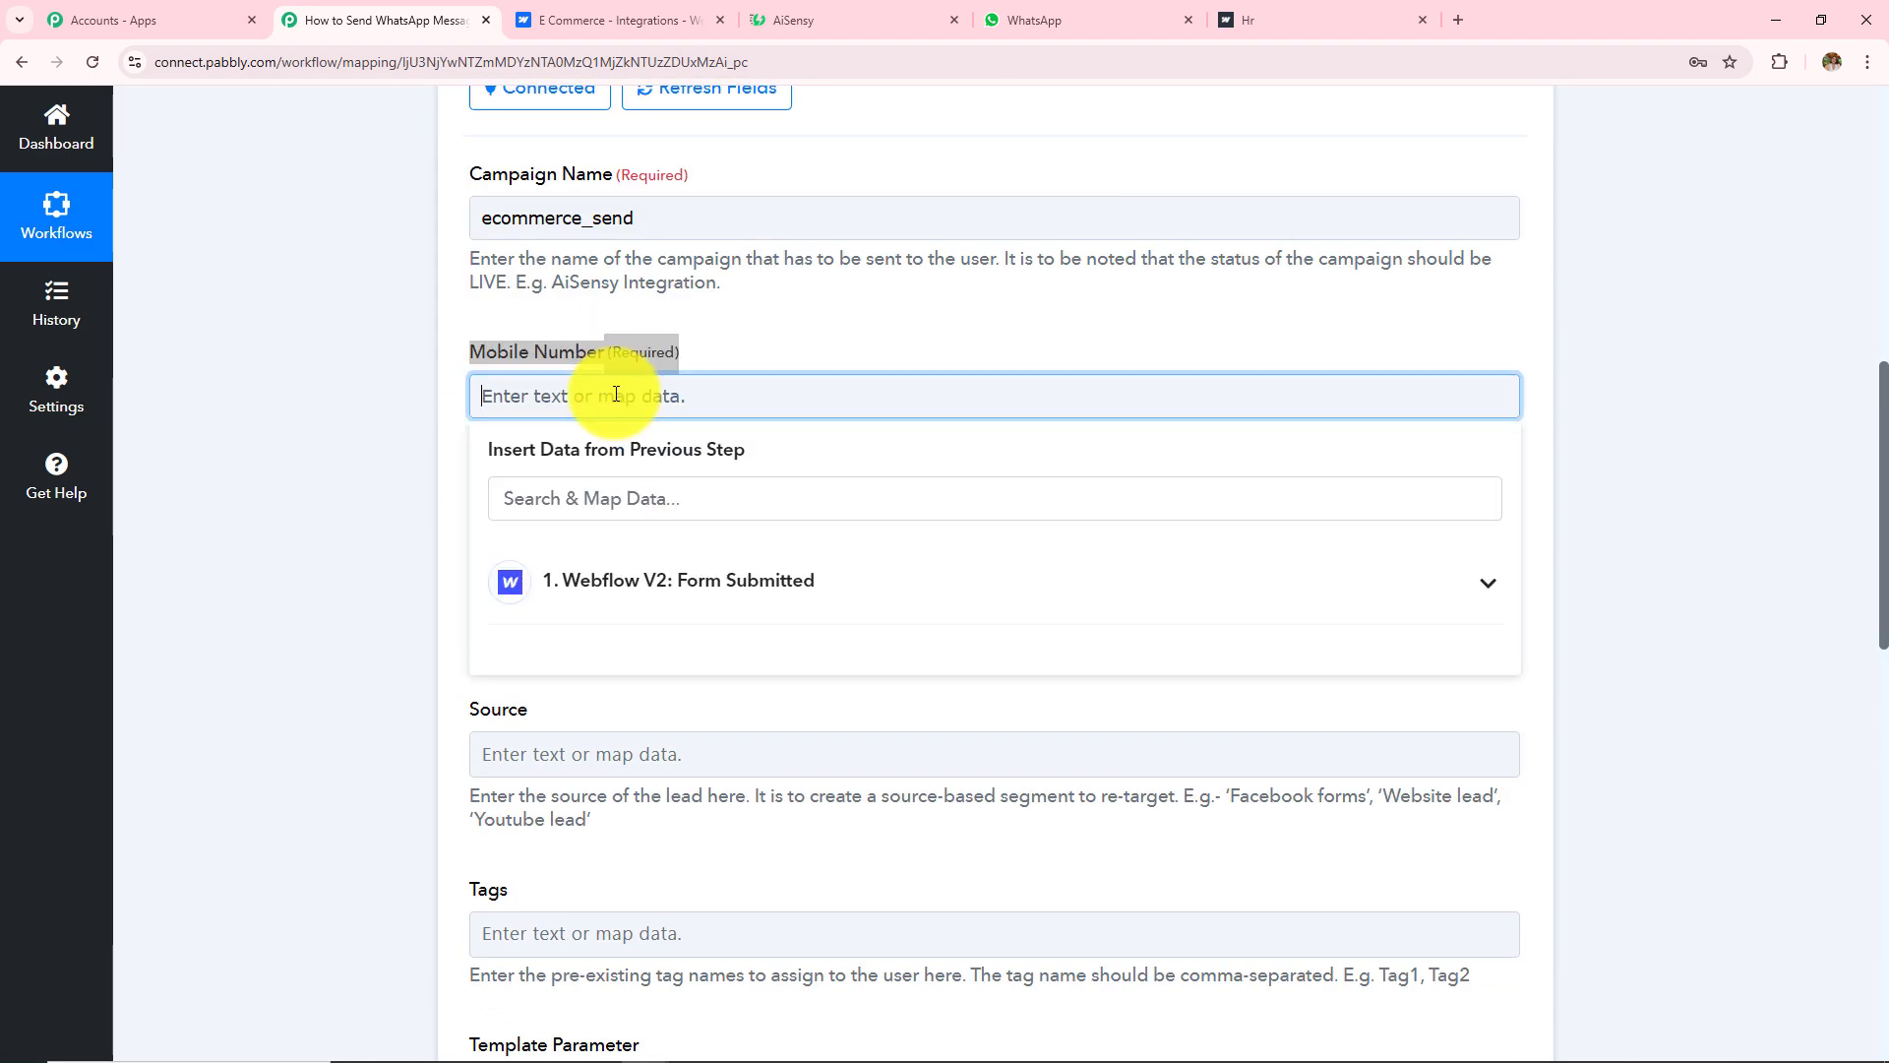
click(700, 620)
scroll(675, 788, down, 4)
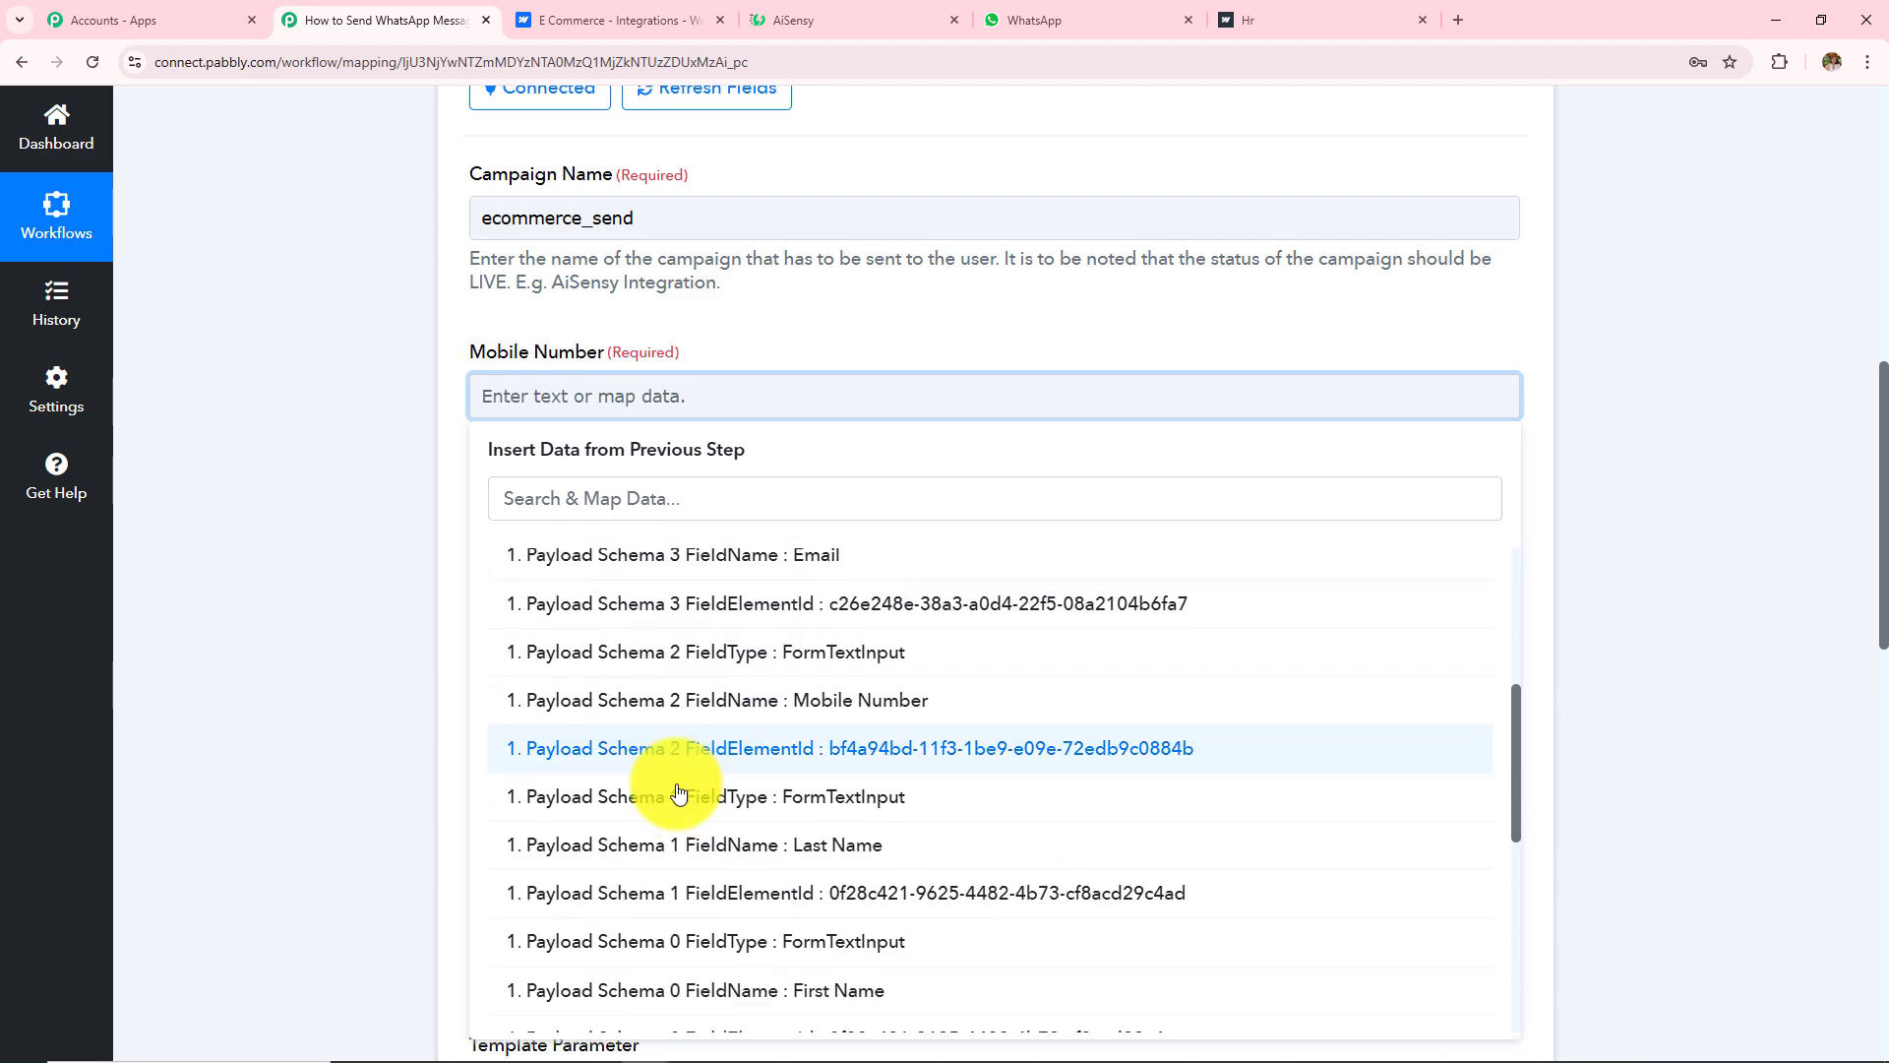
scroll(679, 792, down, 5)
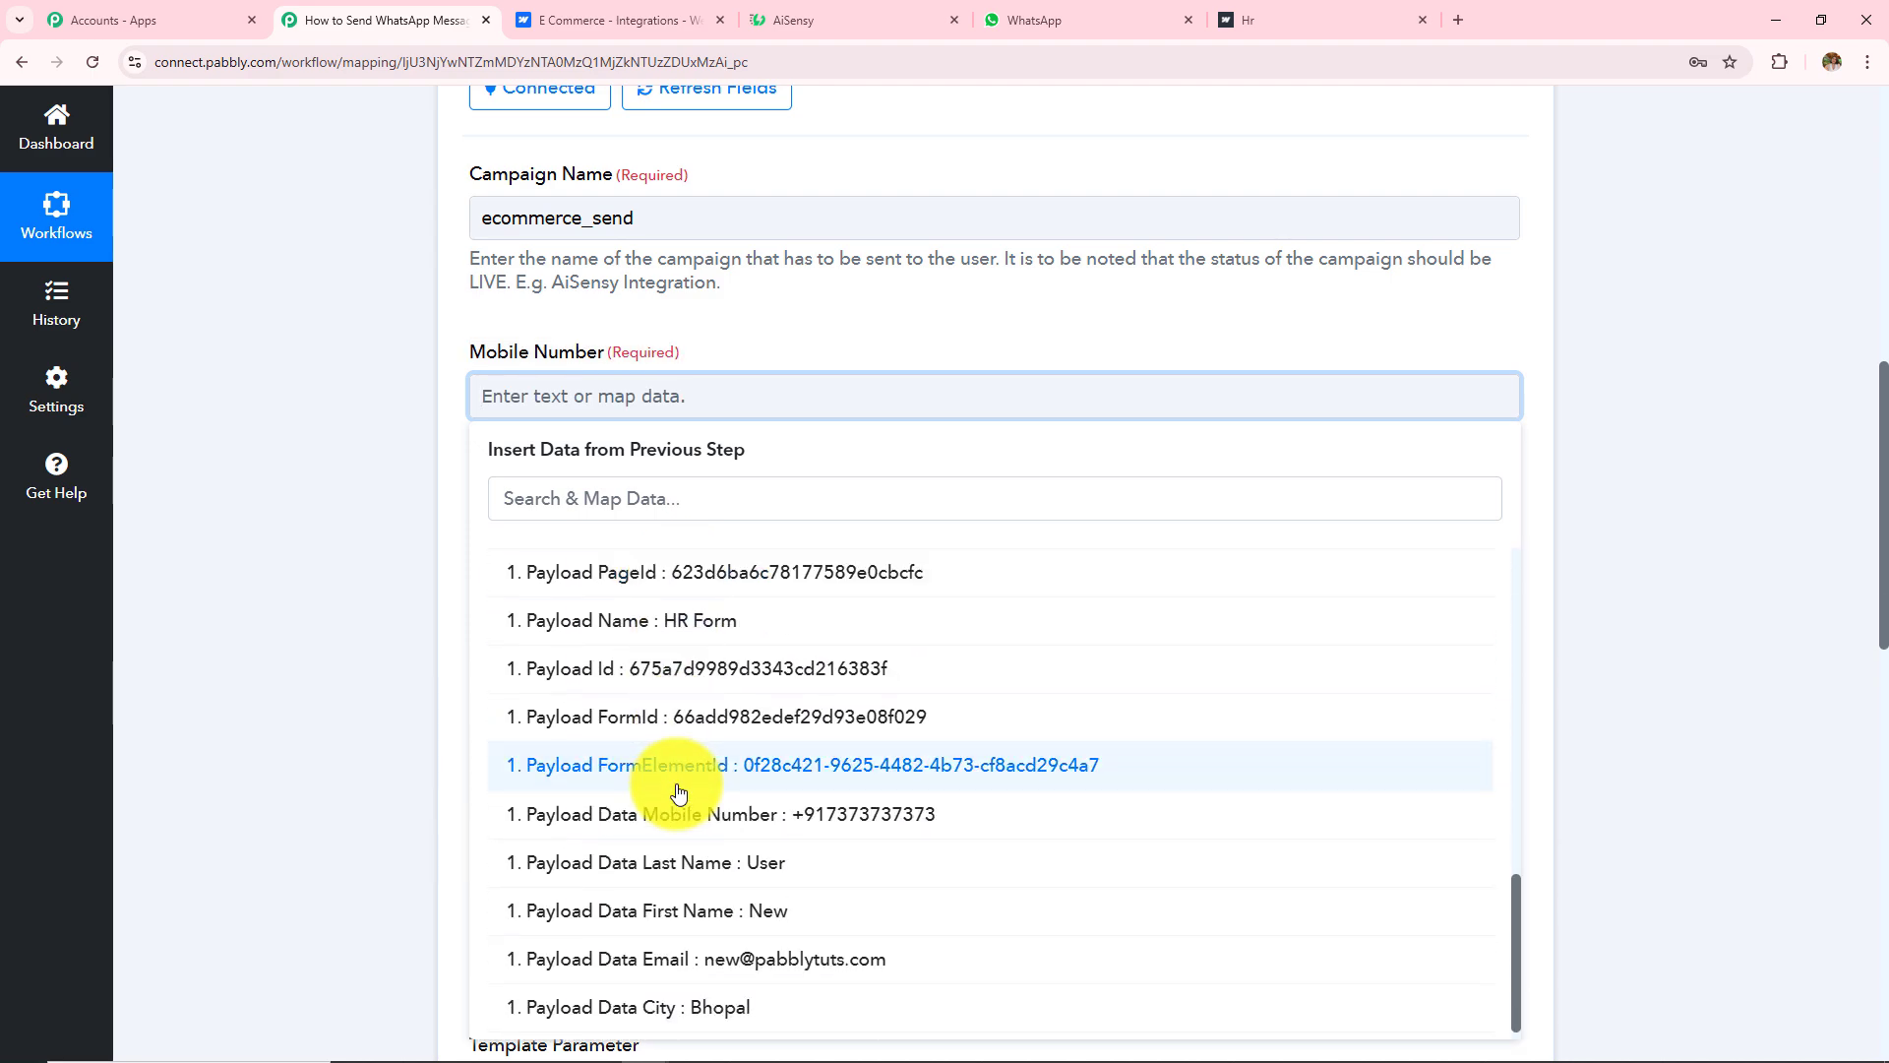
click(778, 825)
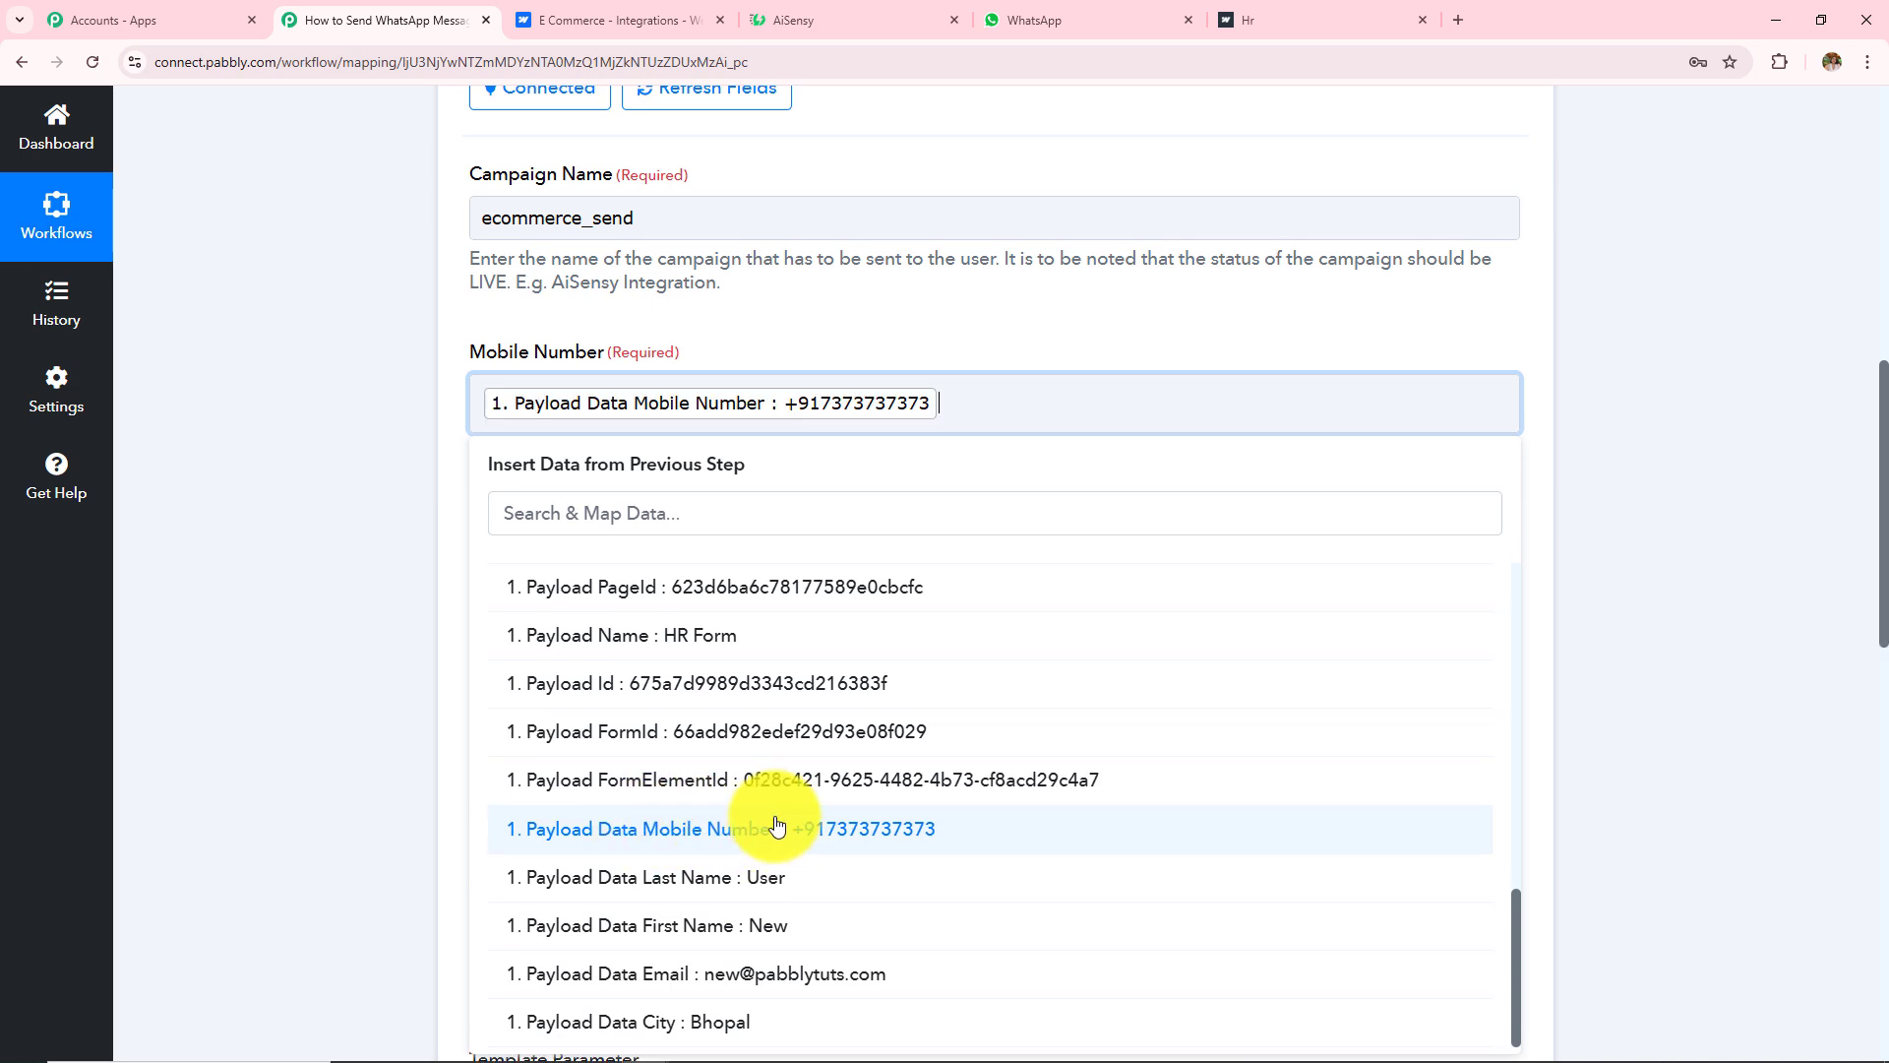
click(399, 492)
Step: Map the submitted First Name and Last Name into the User Name field
scroll(663, 623, down, 3)
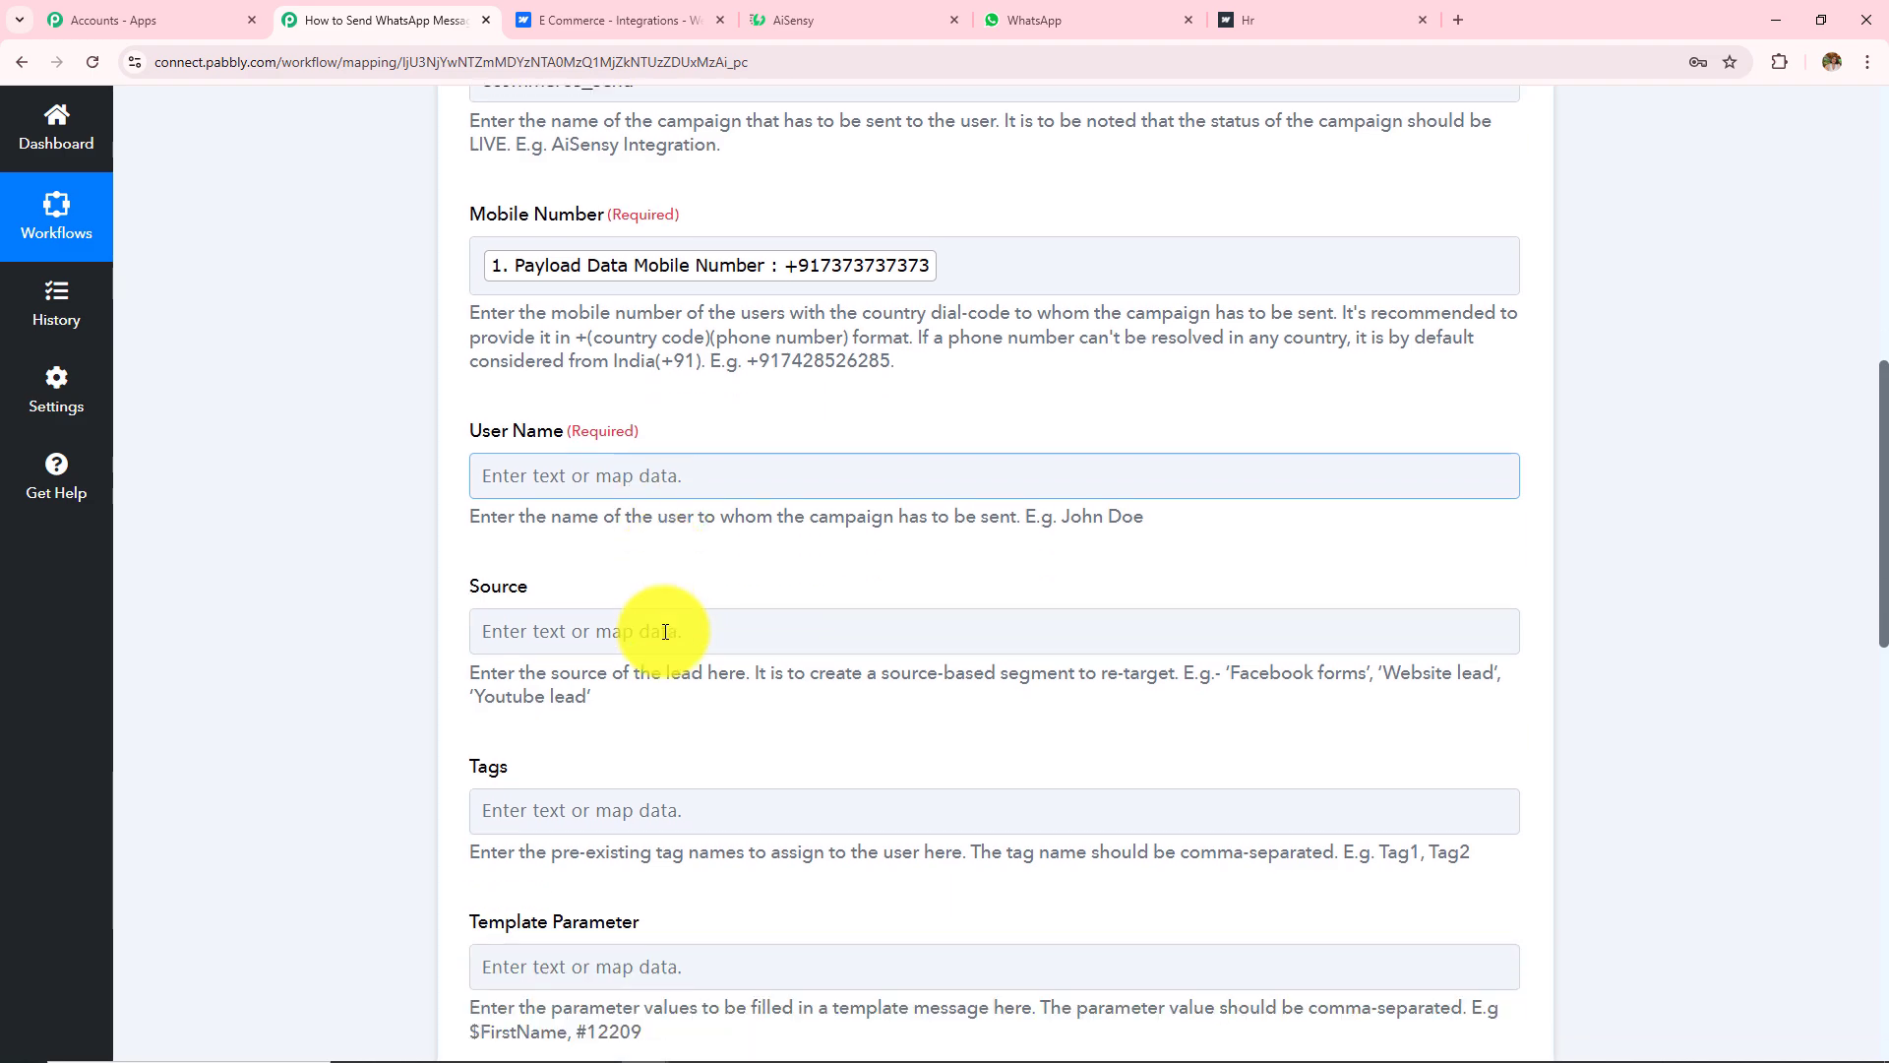
click(616, 316)
click(709, 498)
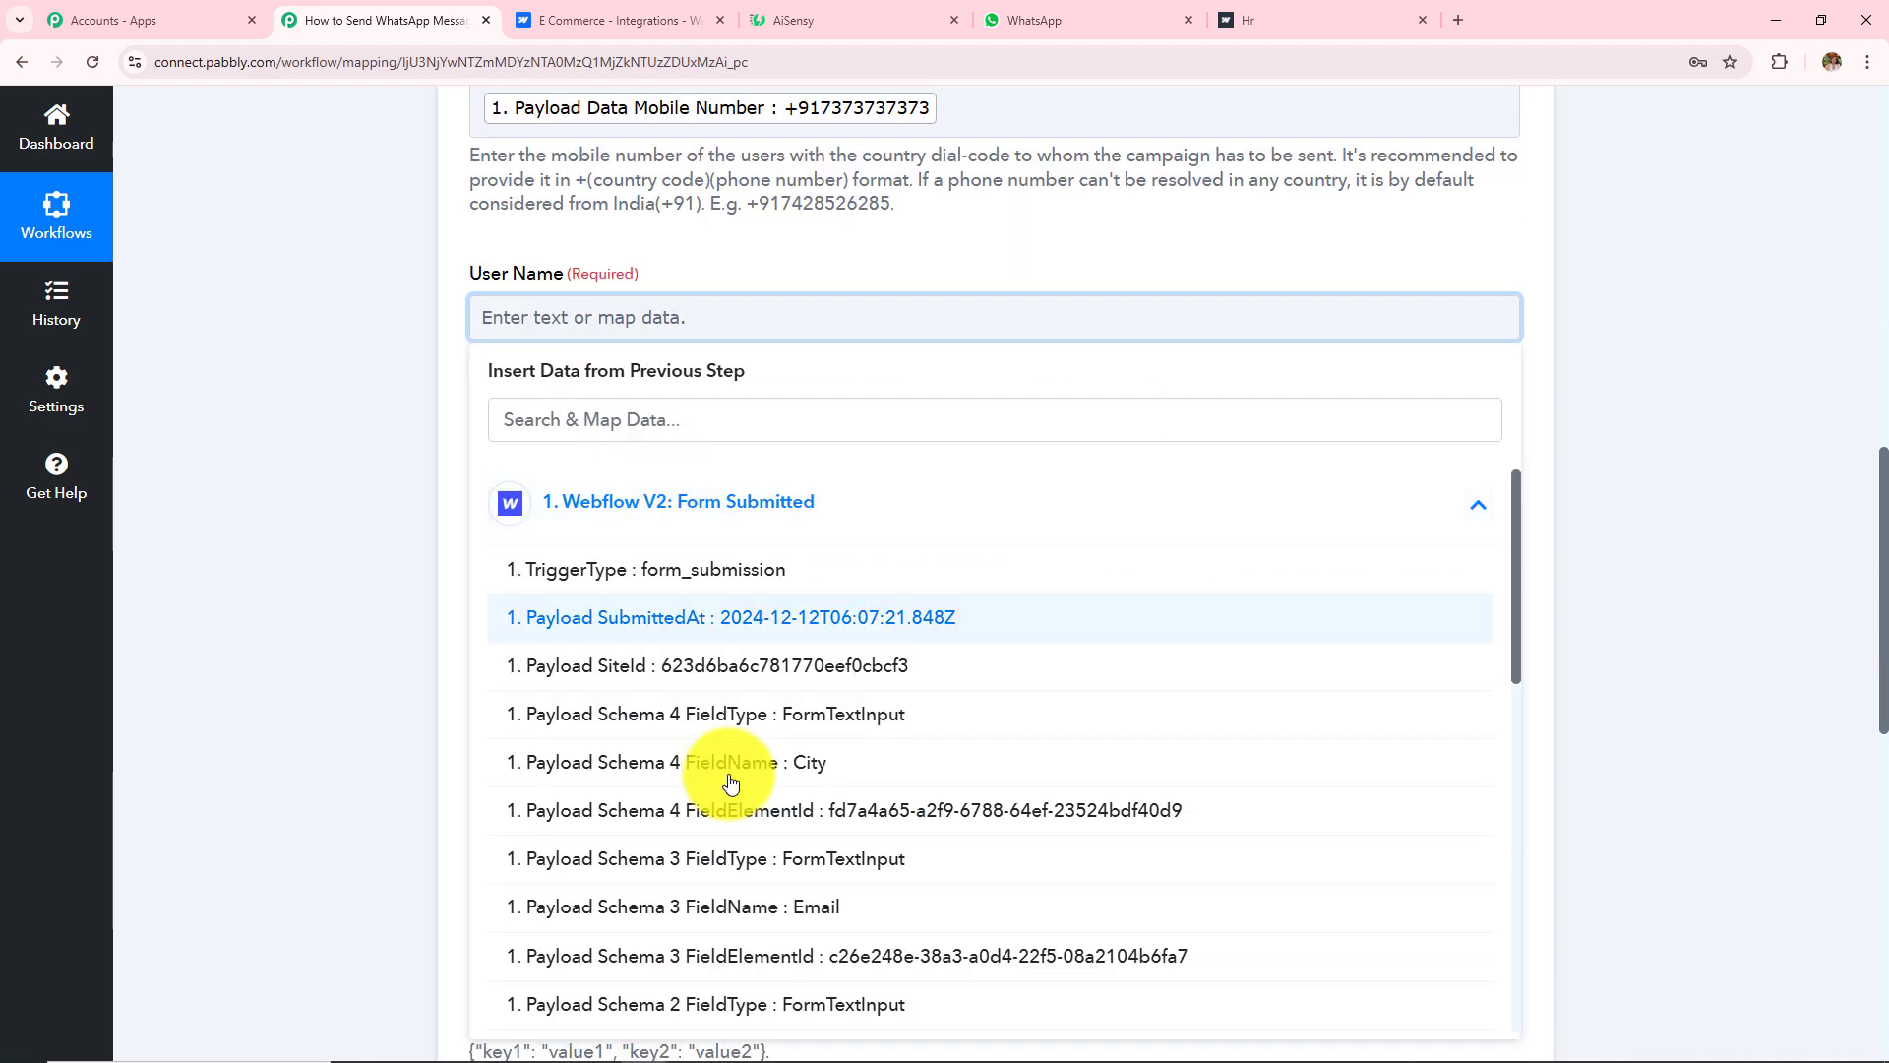
scroll(730, 795, down, 5)
scroll(730, 795, down, 4)
click(788, 897)
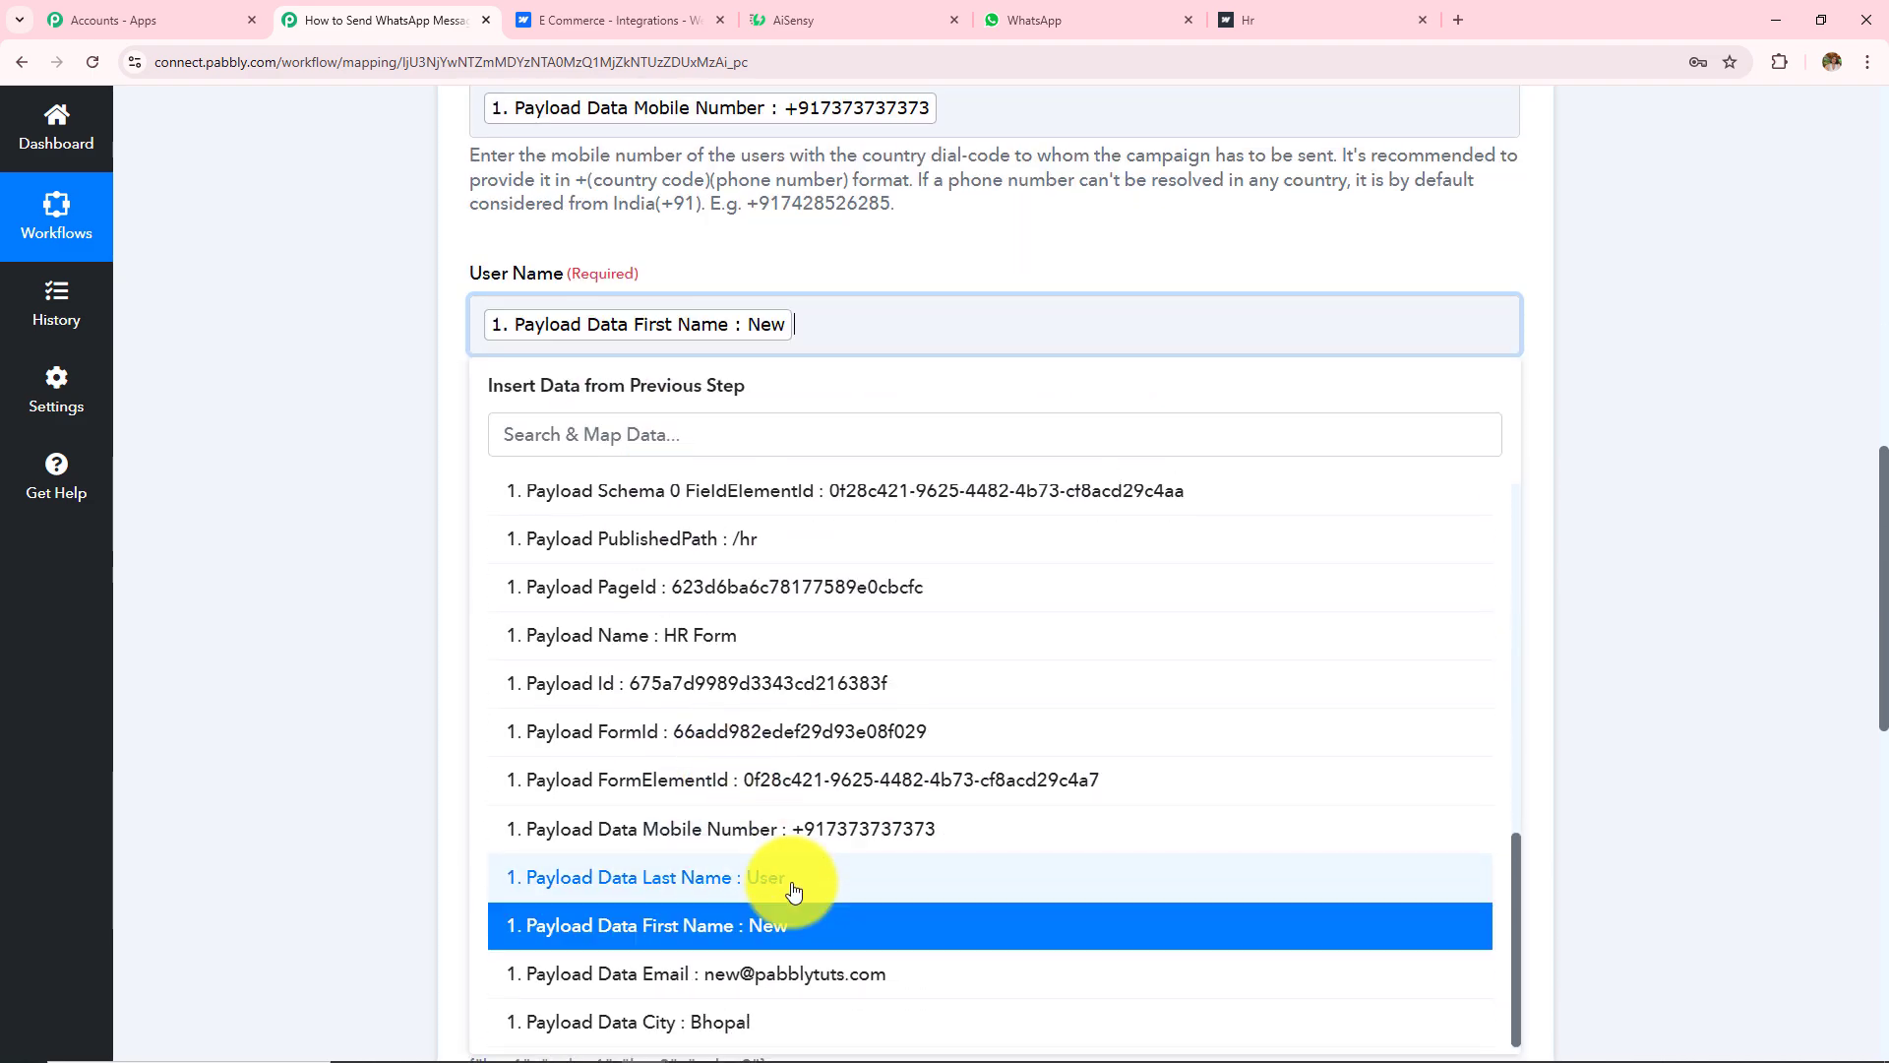
click(788, 888)
click(795, 316)
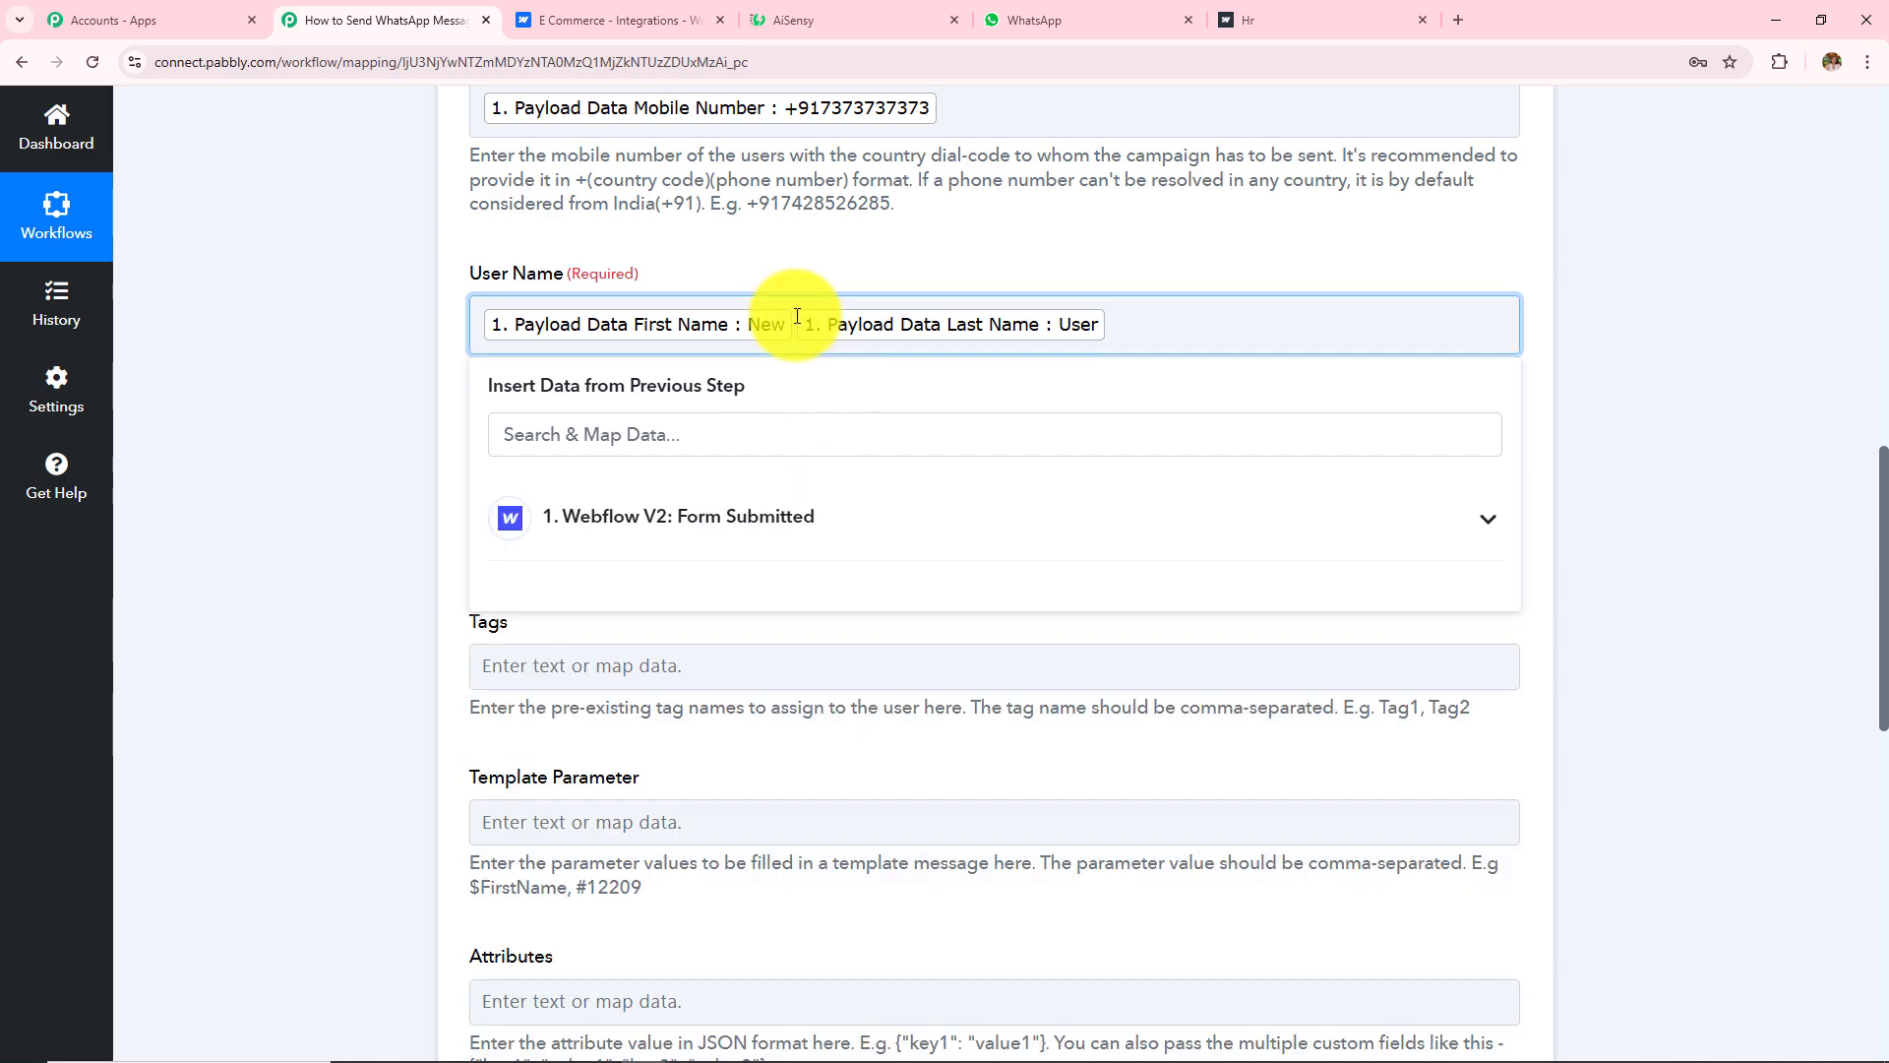
click(464, 472)
drag(463, 450, 588, 666)
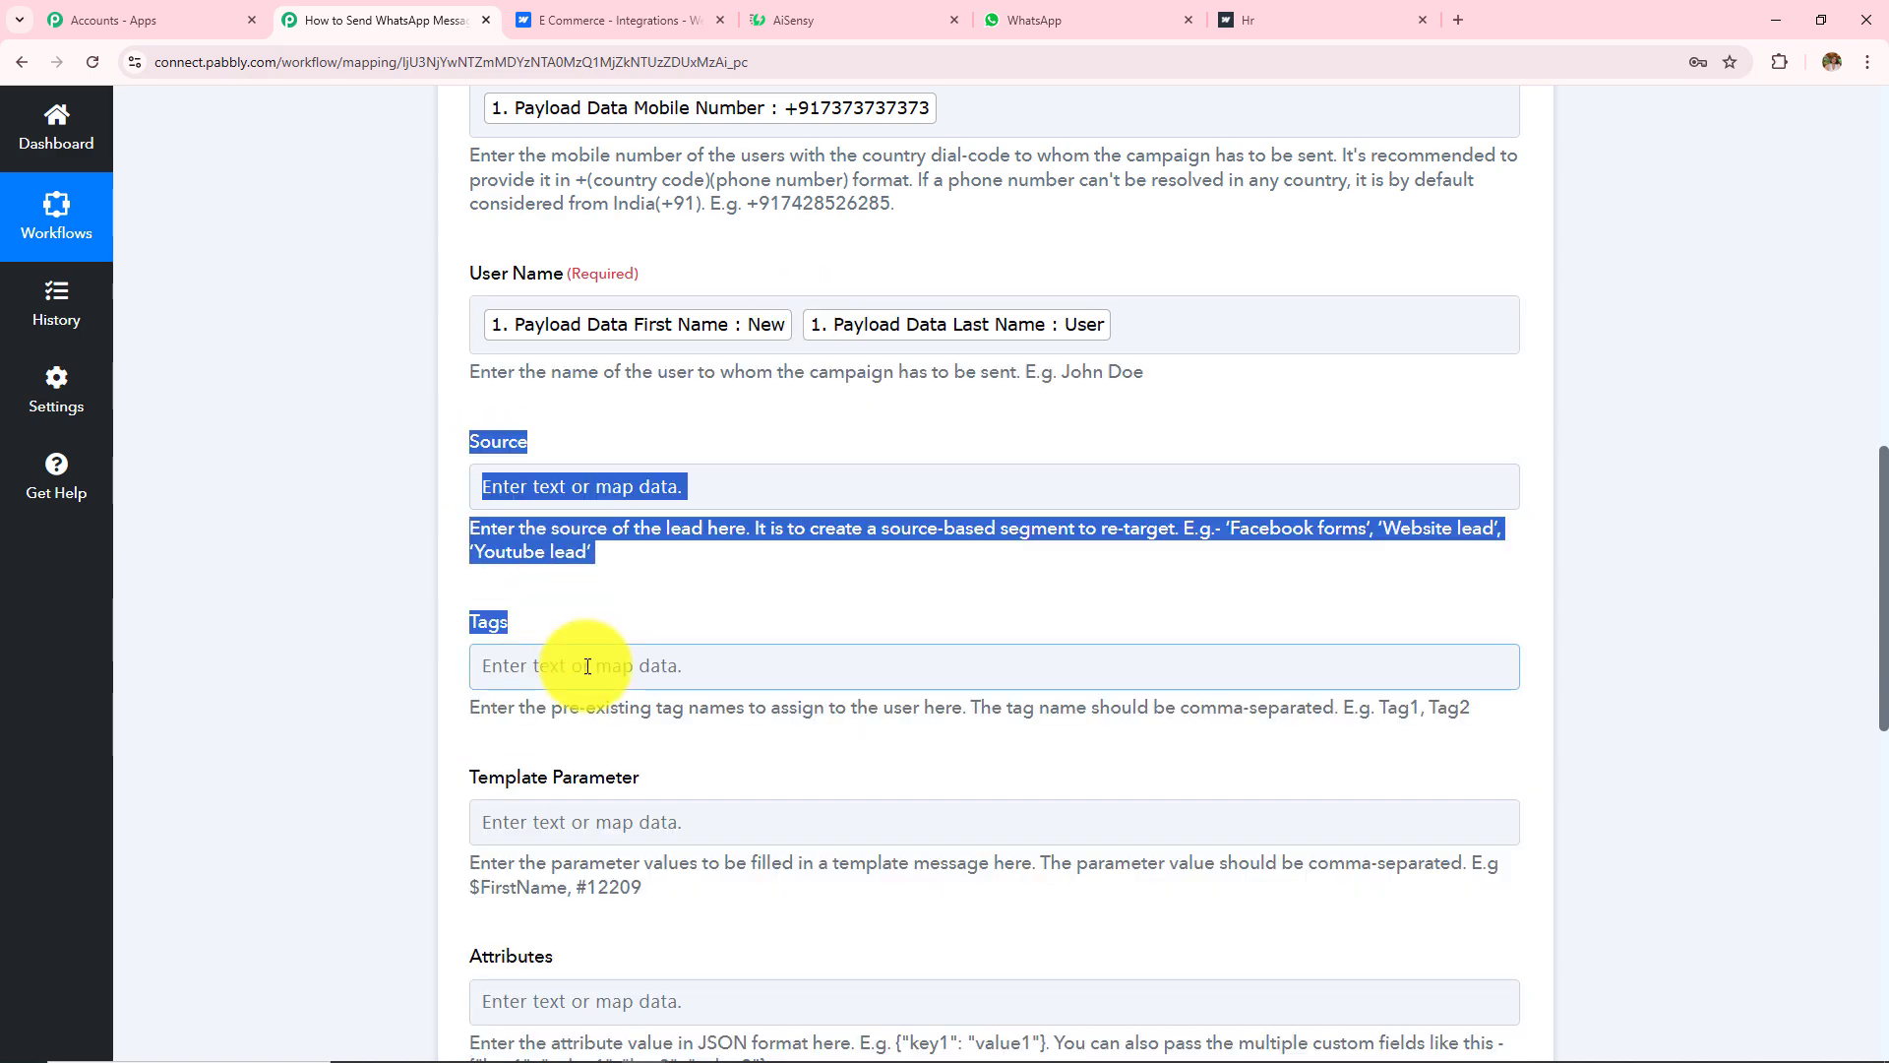
Step: Insert the Webflow payload's First Name and Last Name (New User) into Template Parameter
scroll(689, 552, down, 4)
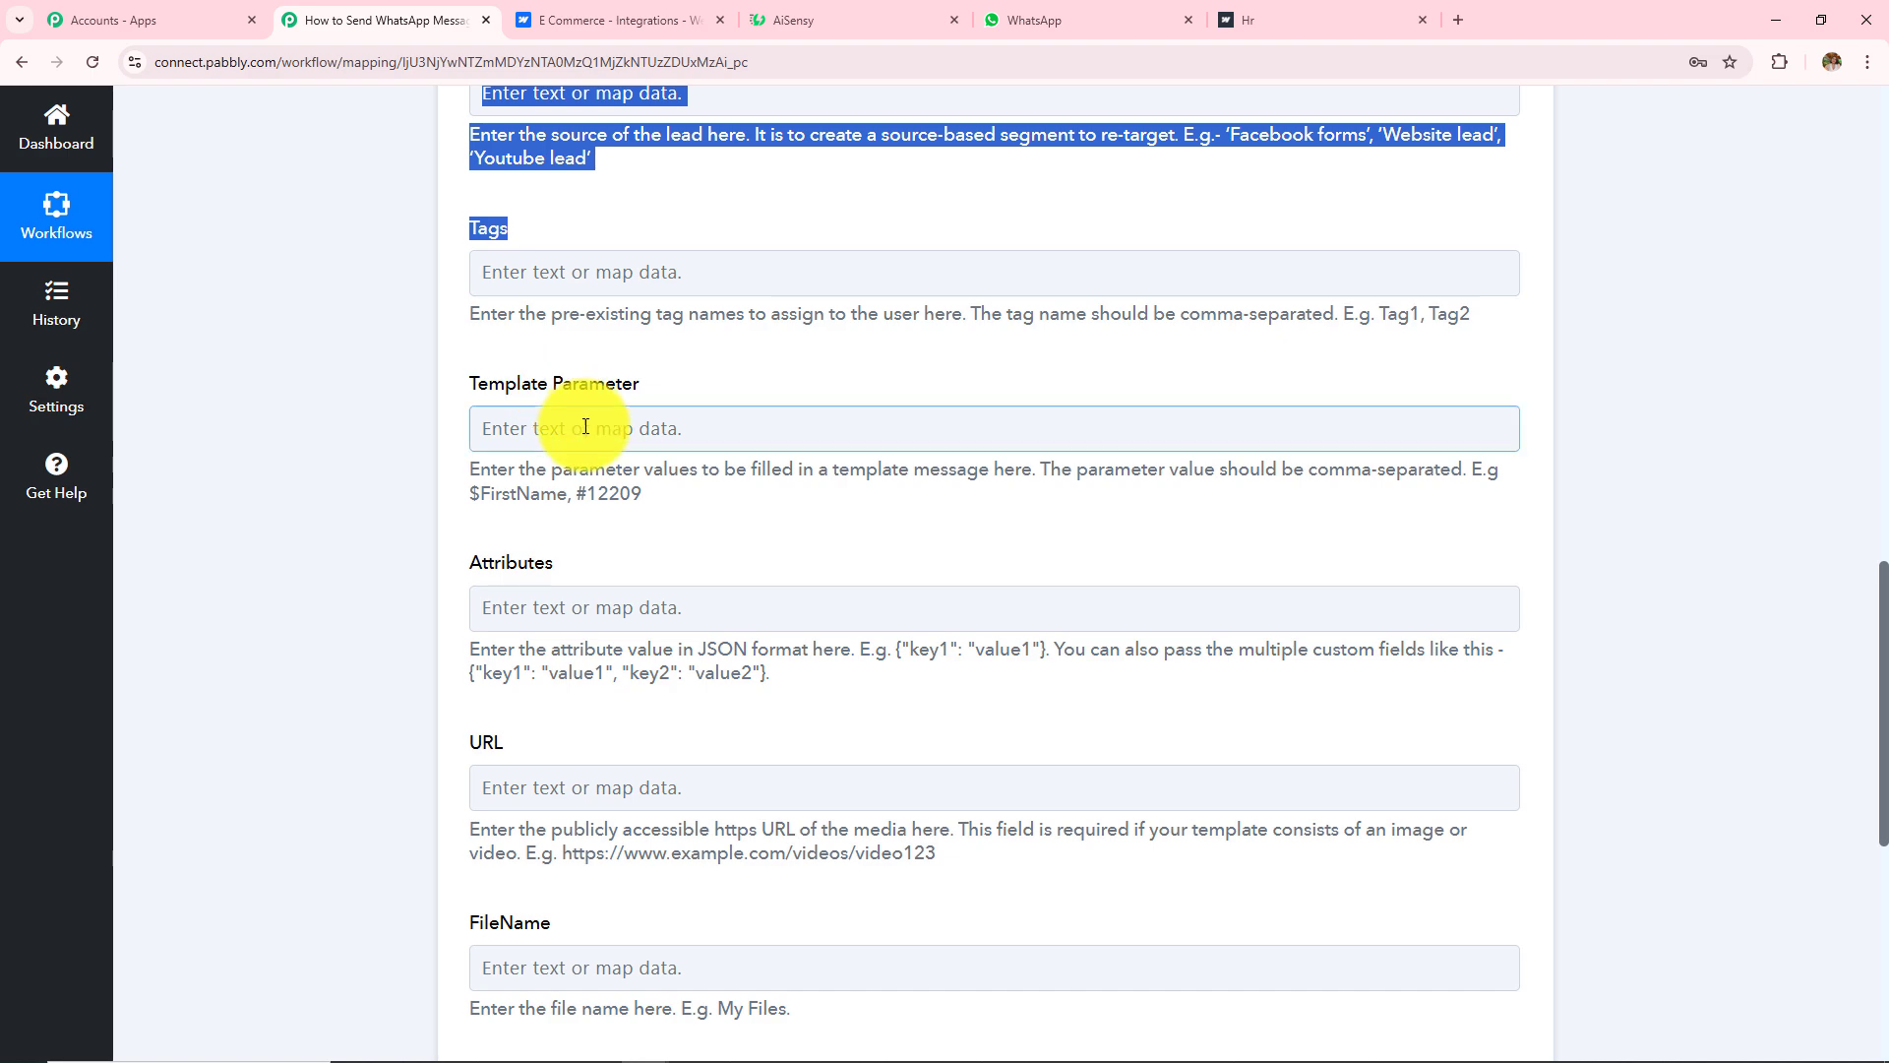
click(586, 426)
click(689, 611)
scroll(725, 726, down, 5)
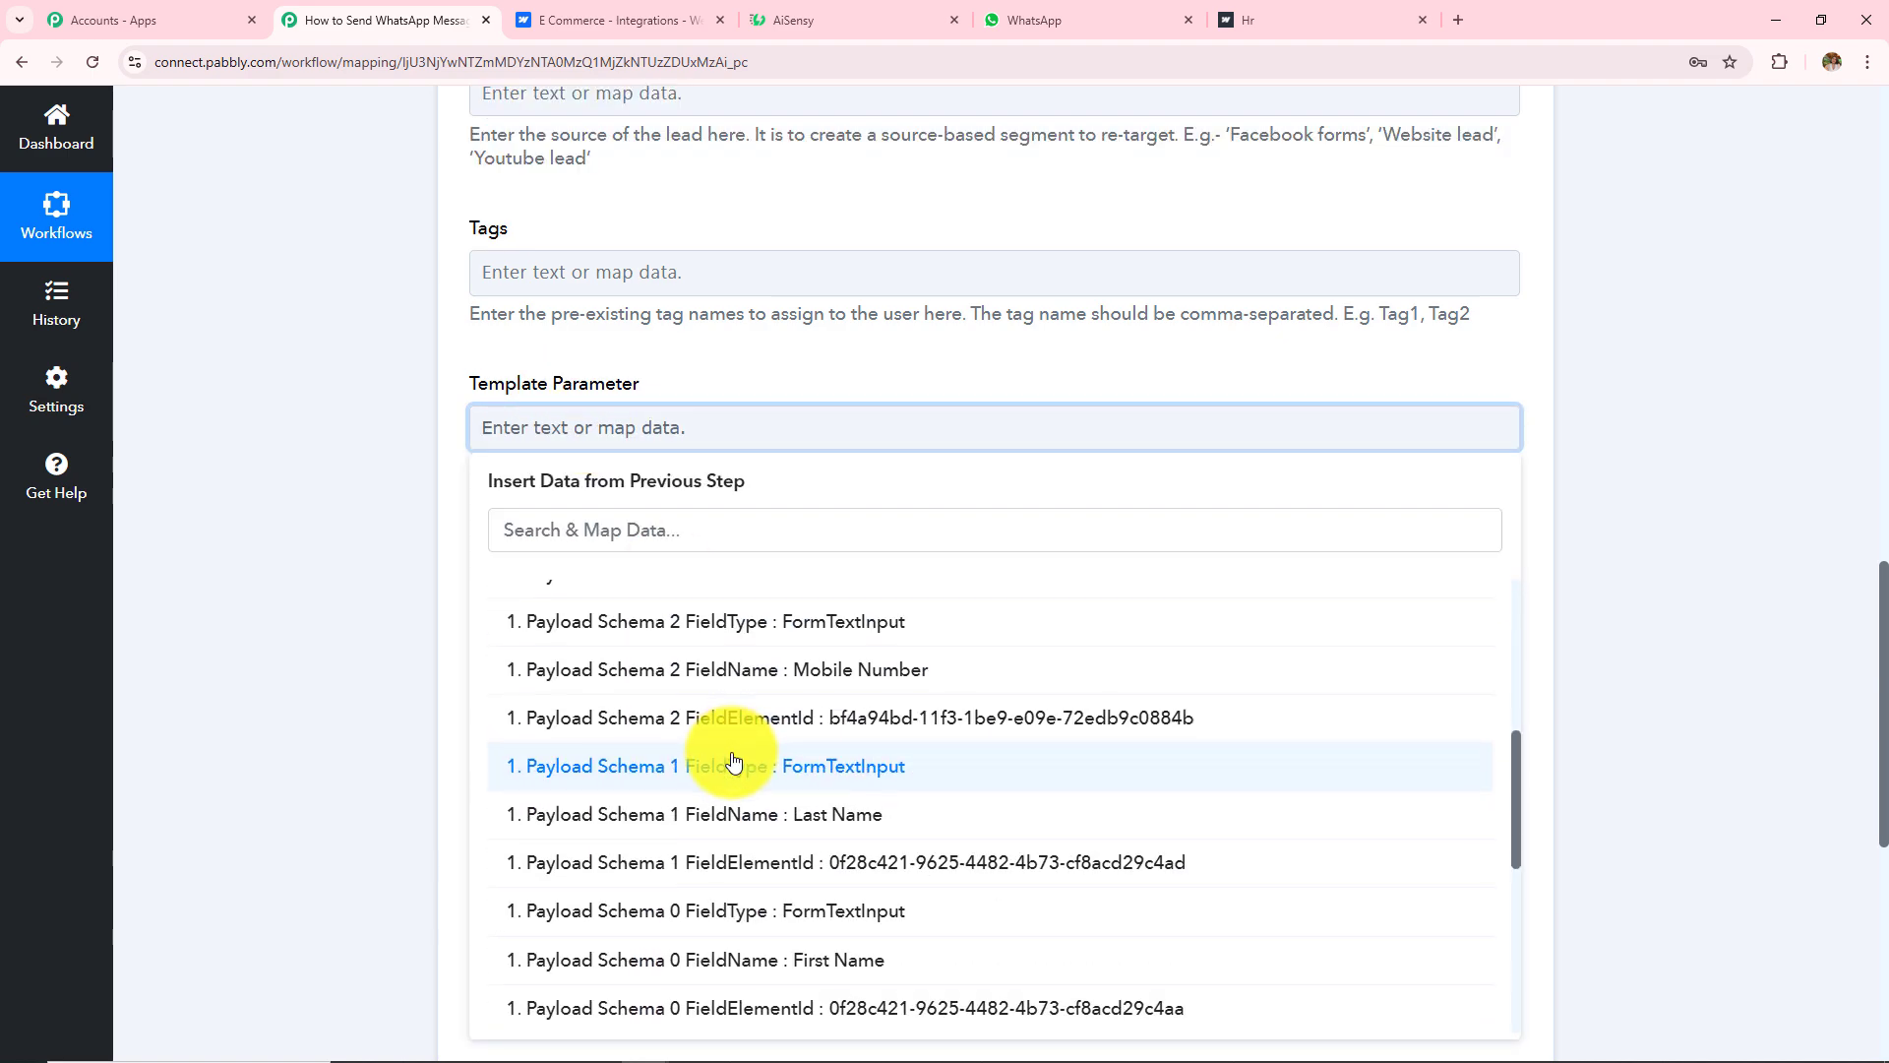
scroll(733, 761, down, 5)
click(822, 900)
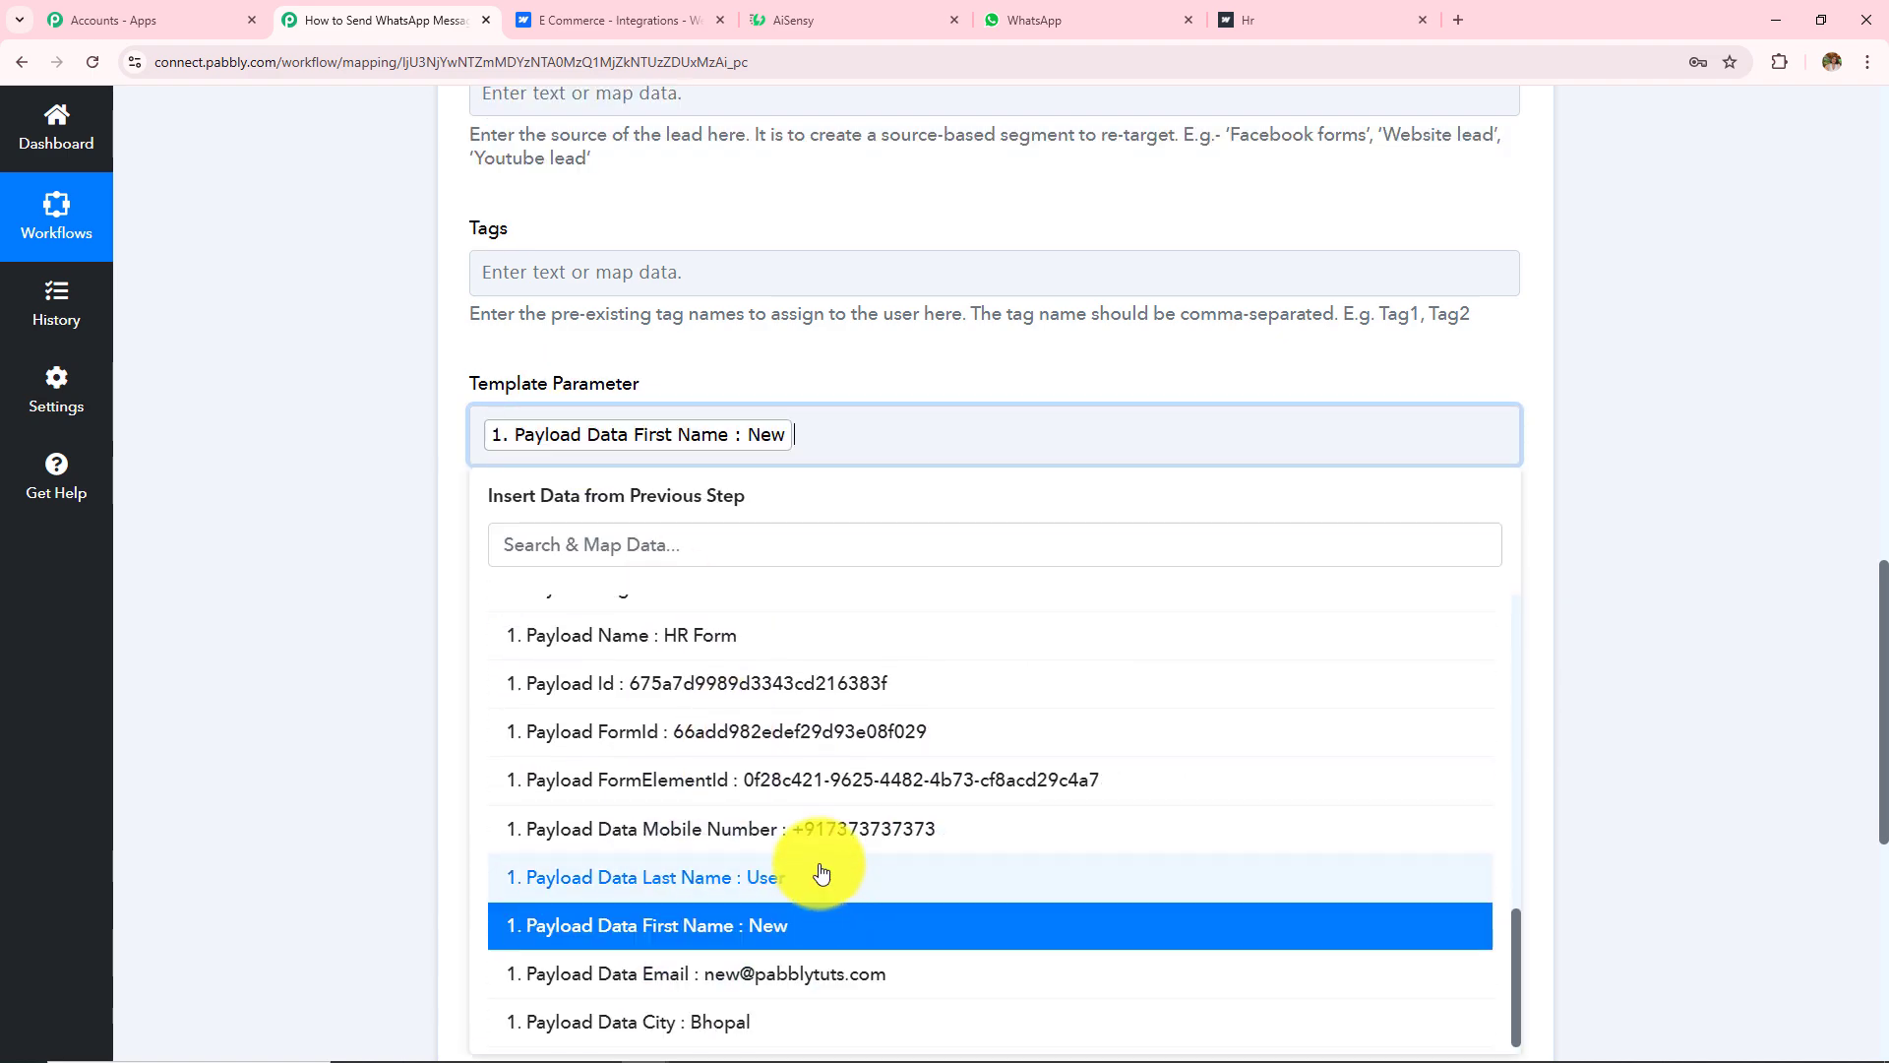
click(821, 876)
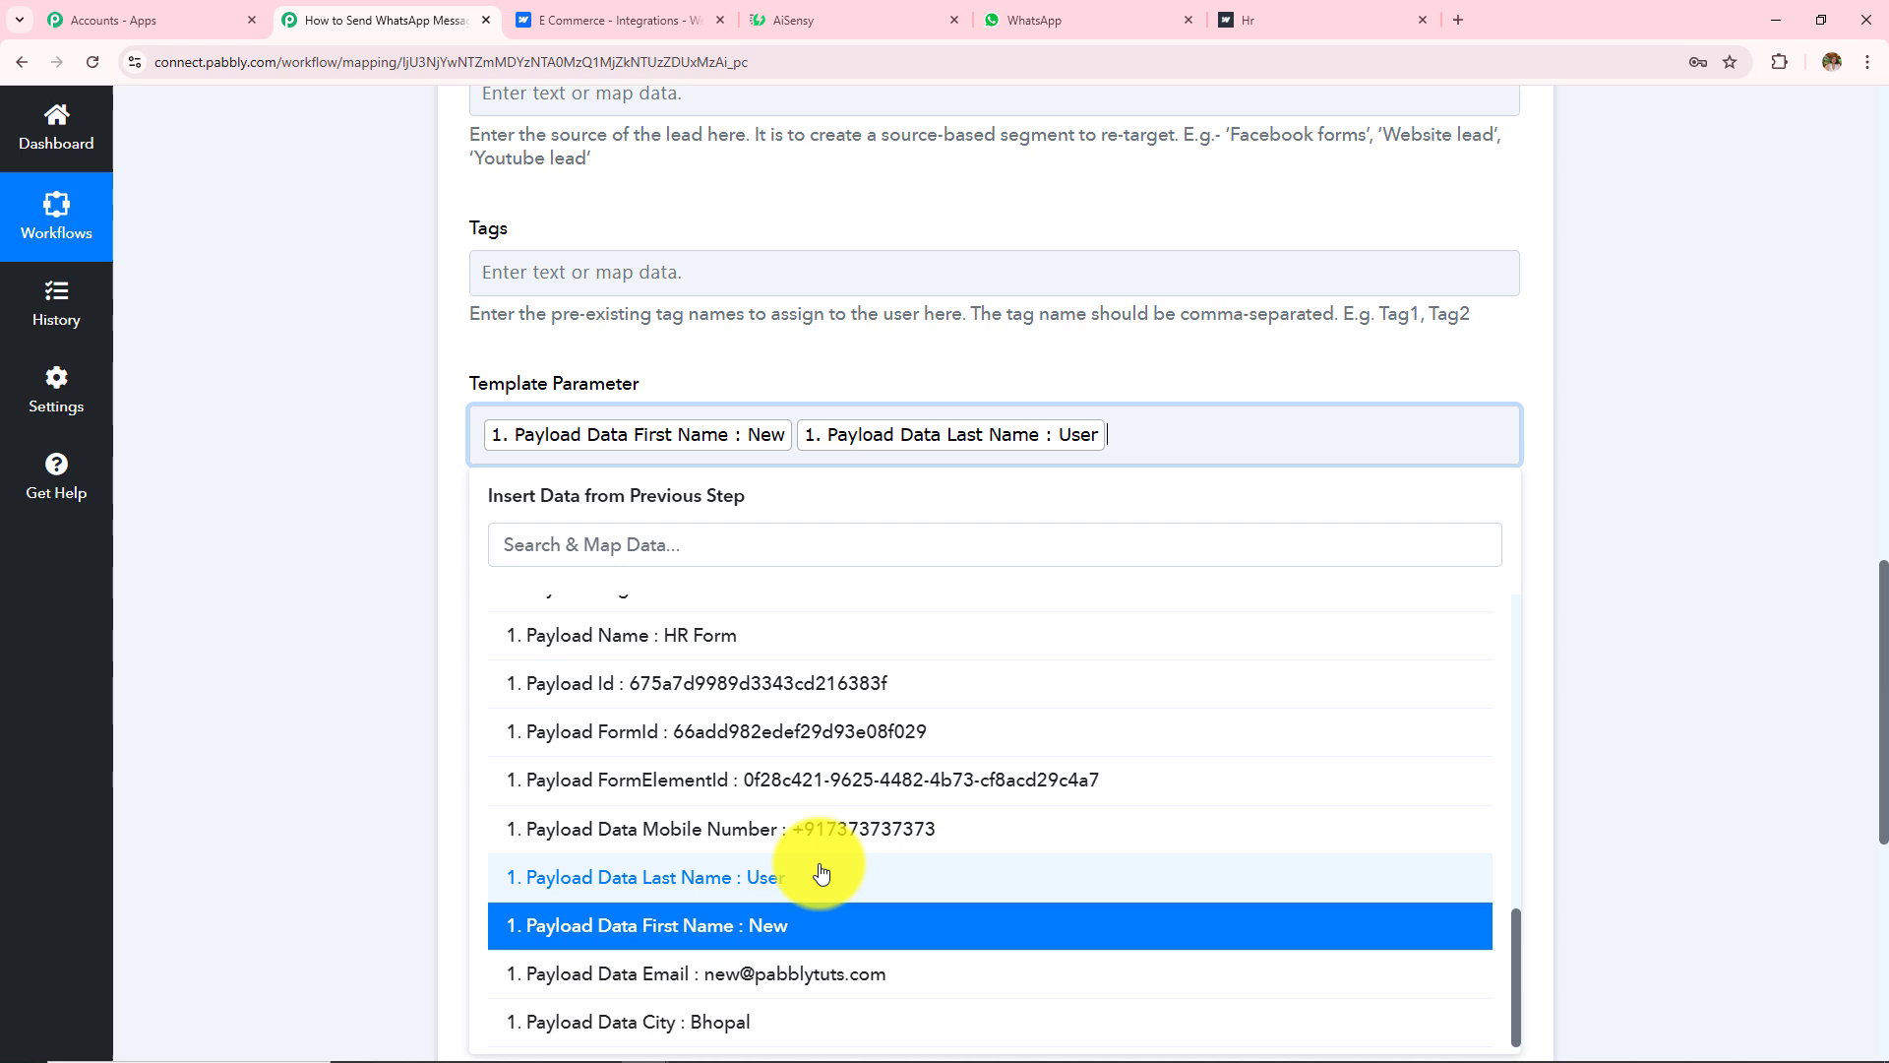
click(794, 439)
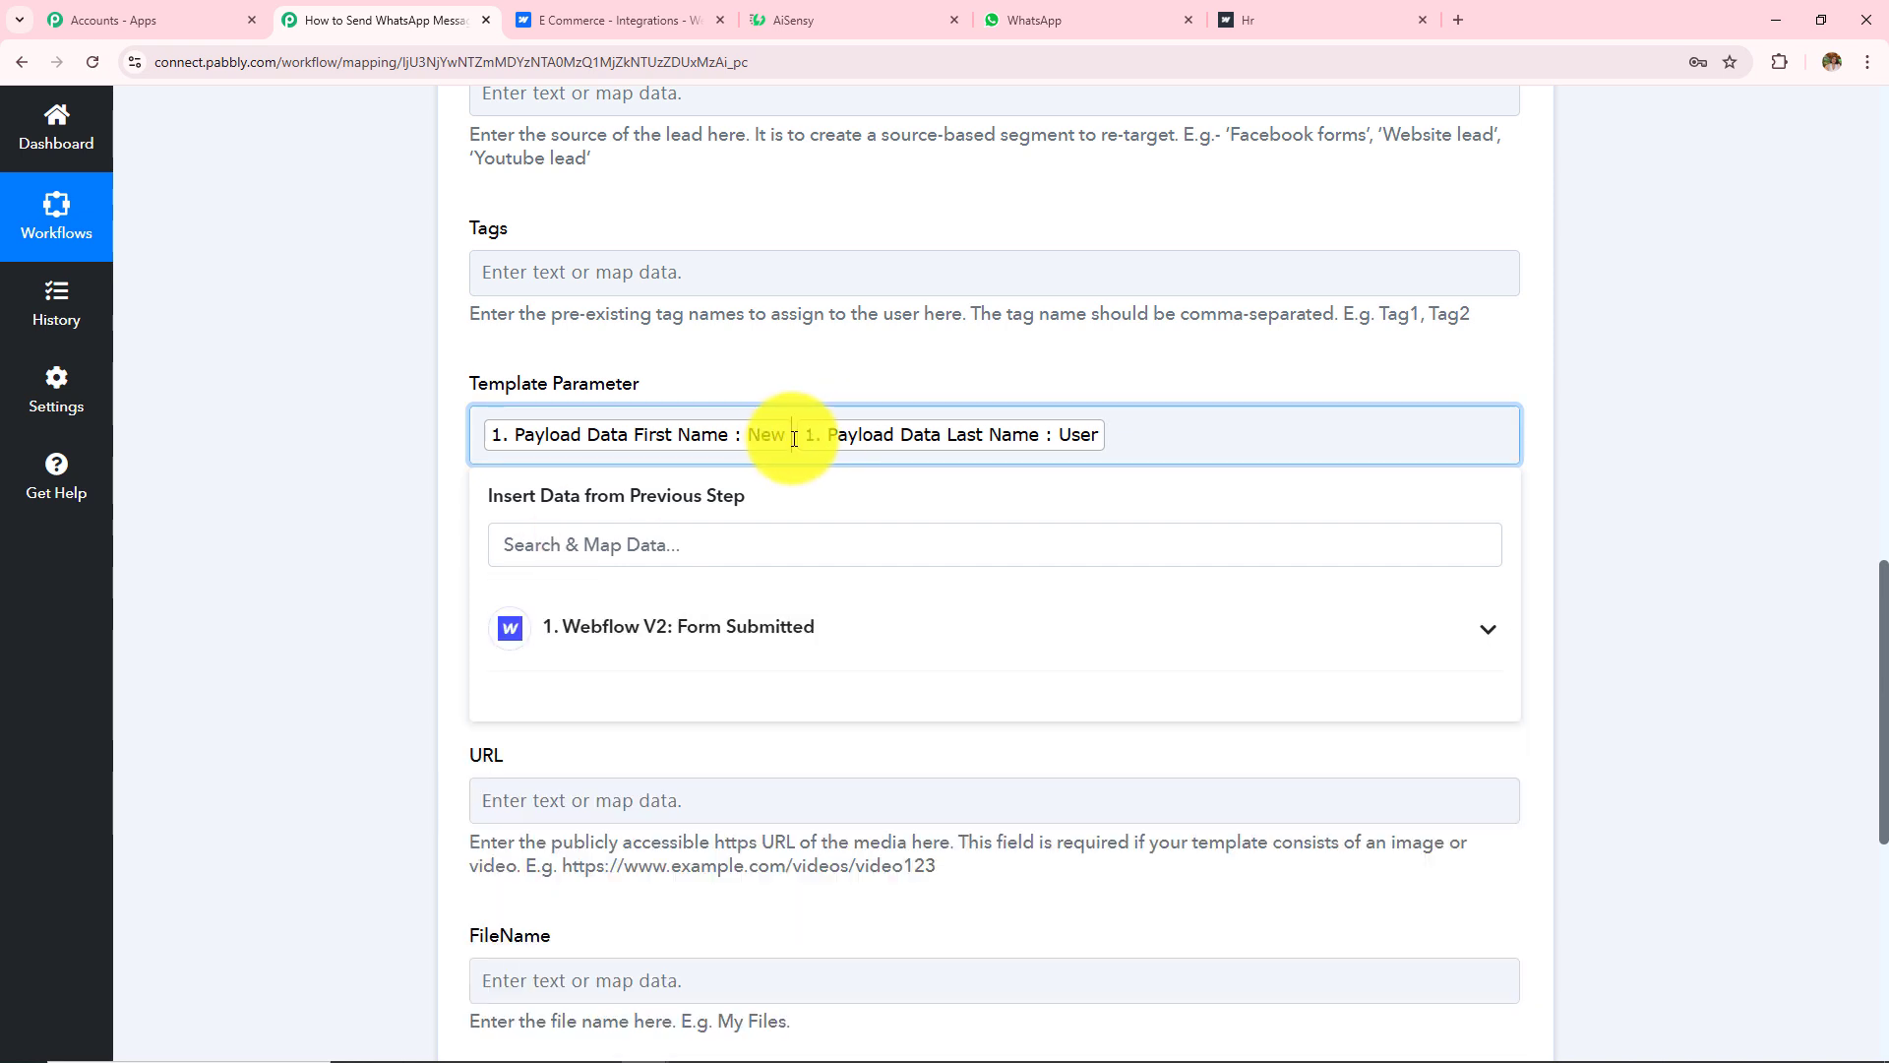
click(385, 431)
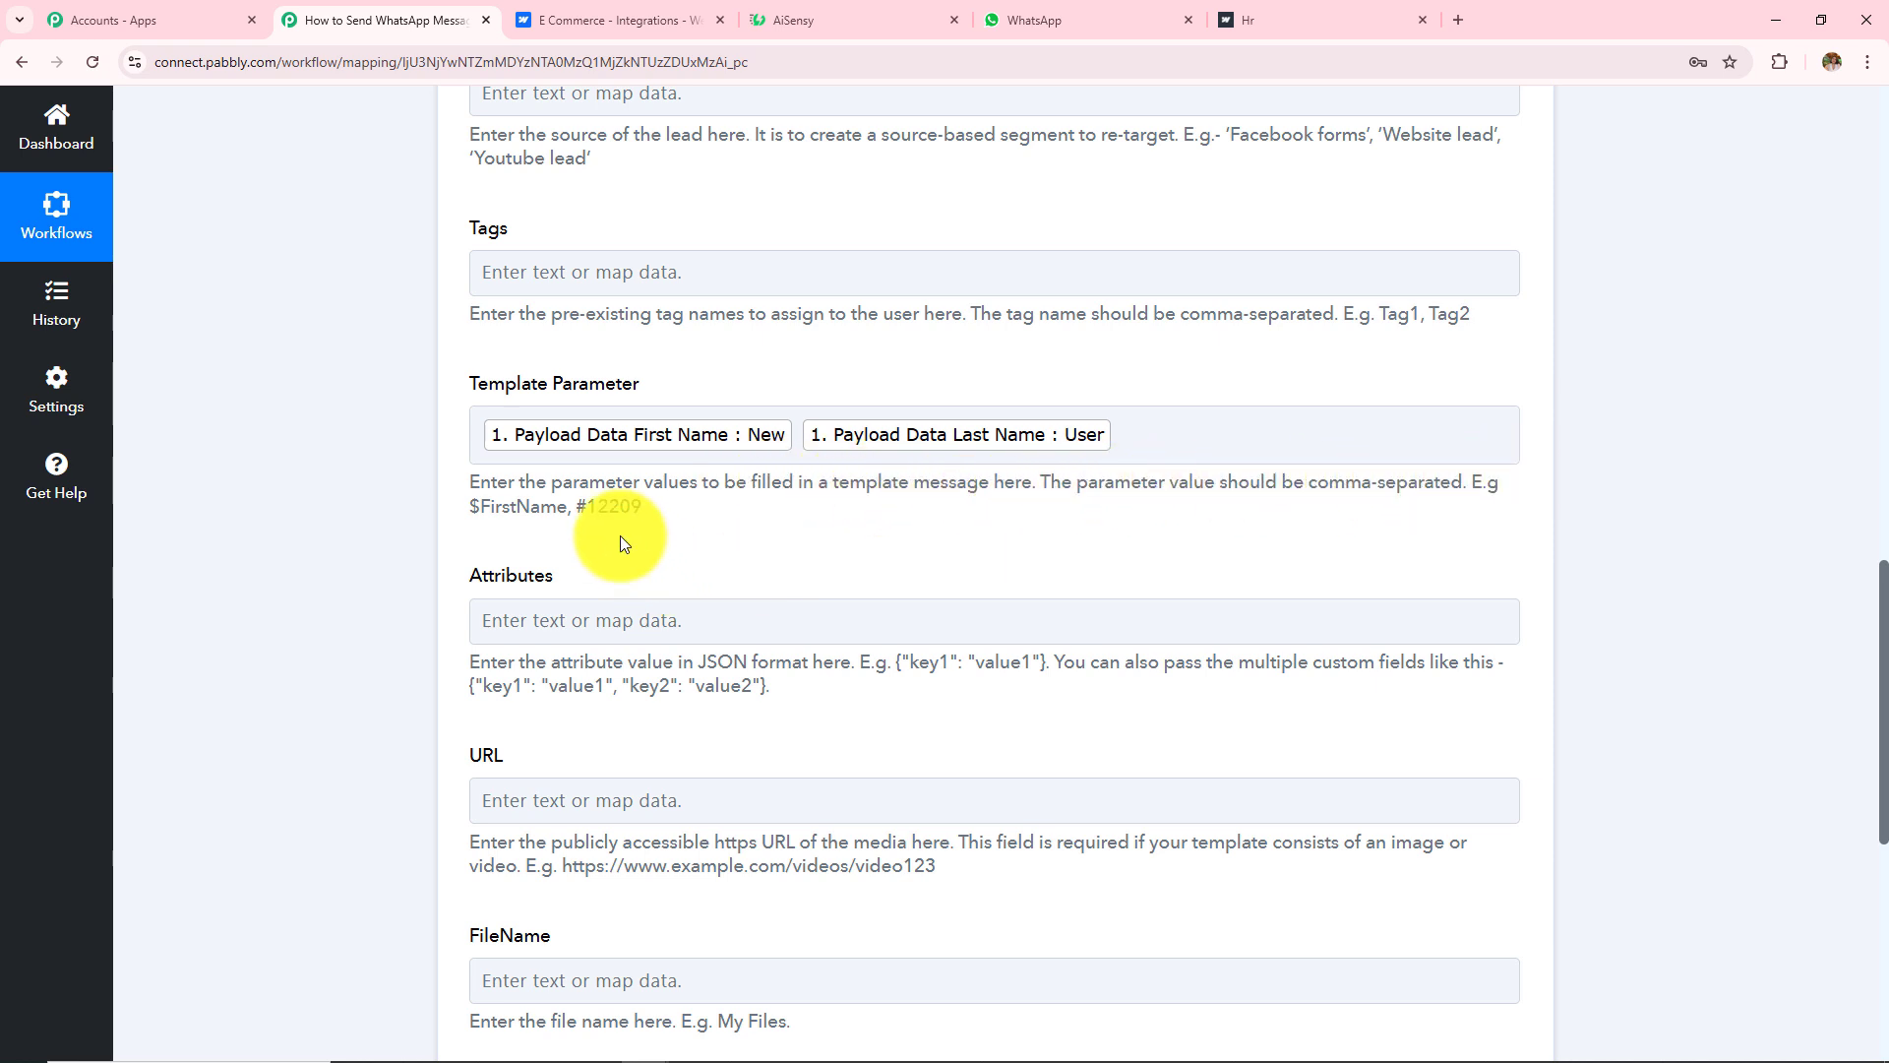
click(846, 19)
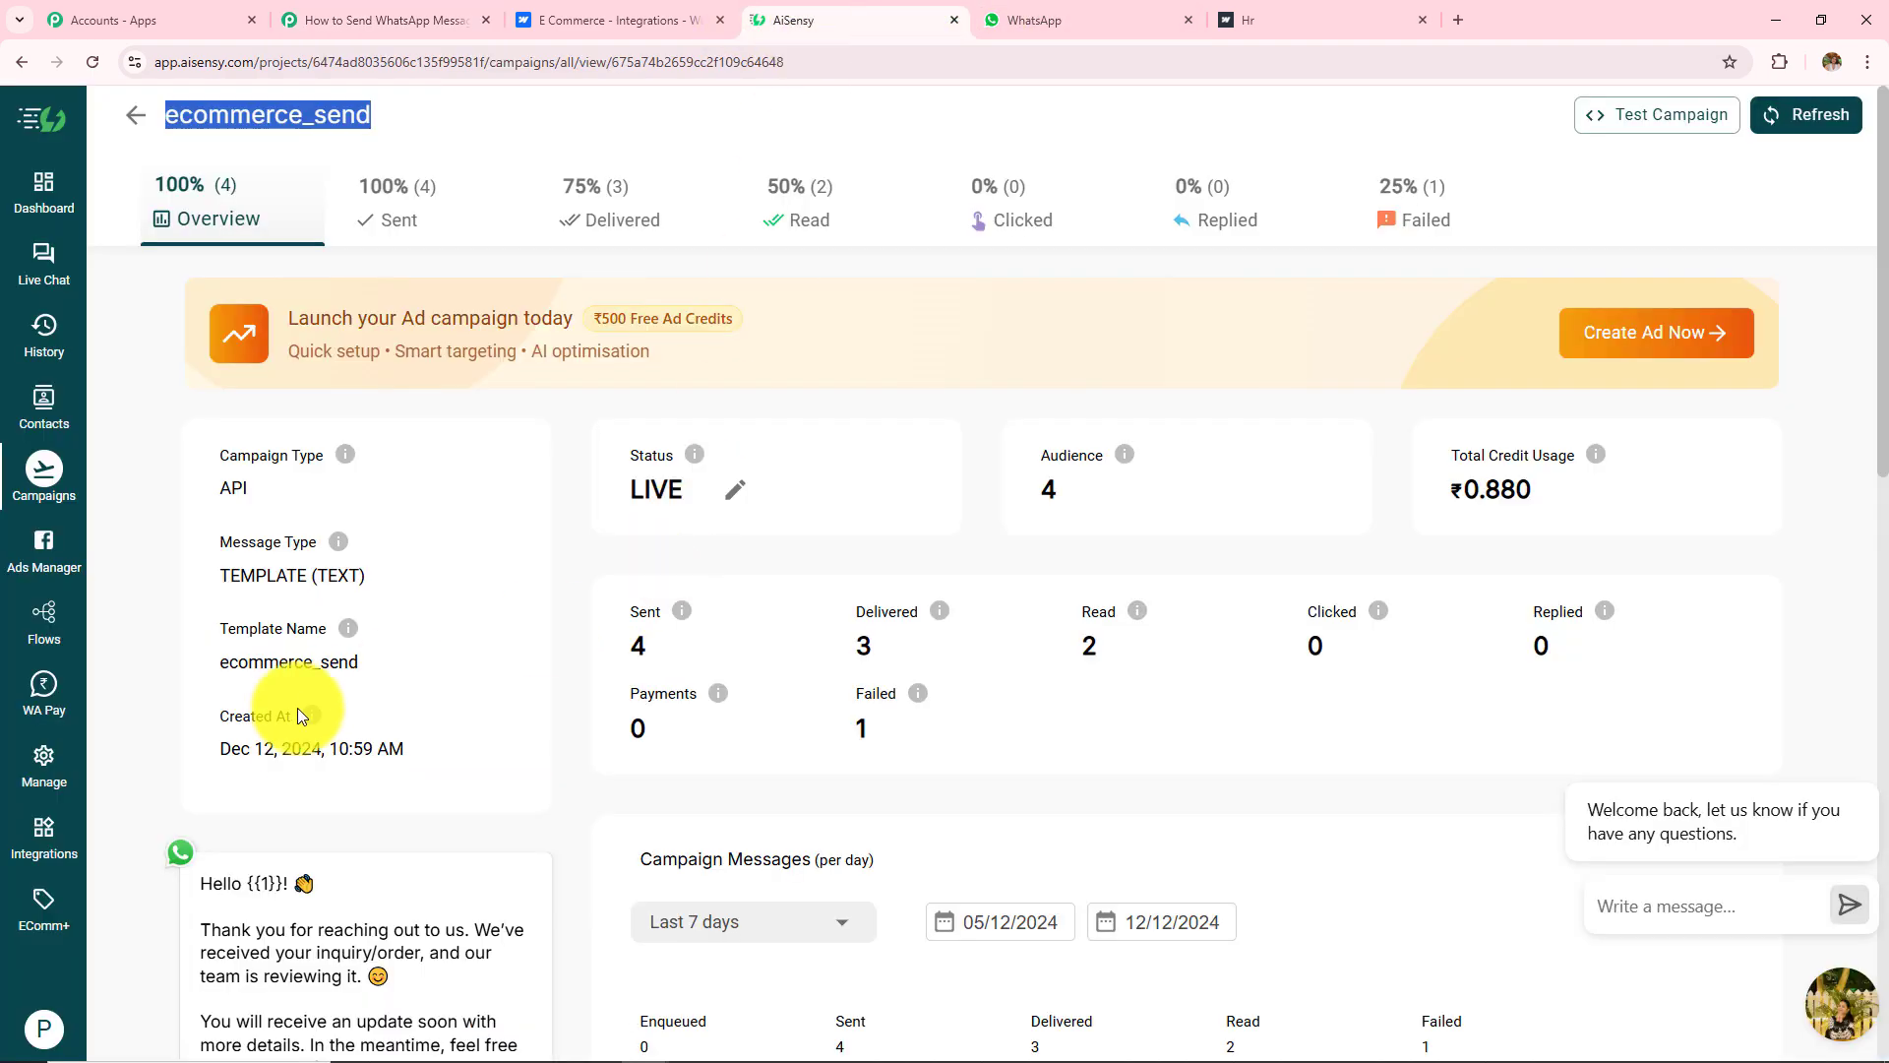
scroll(293, 730, down, 5)
click(252, 391)
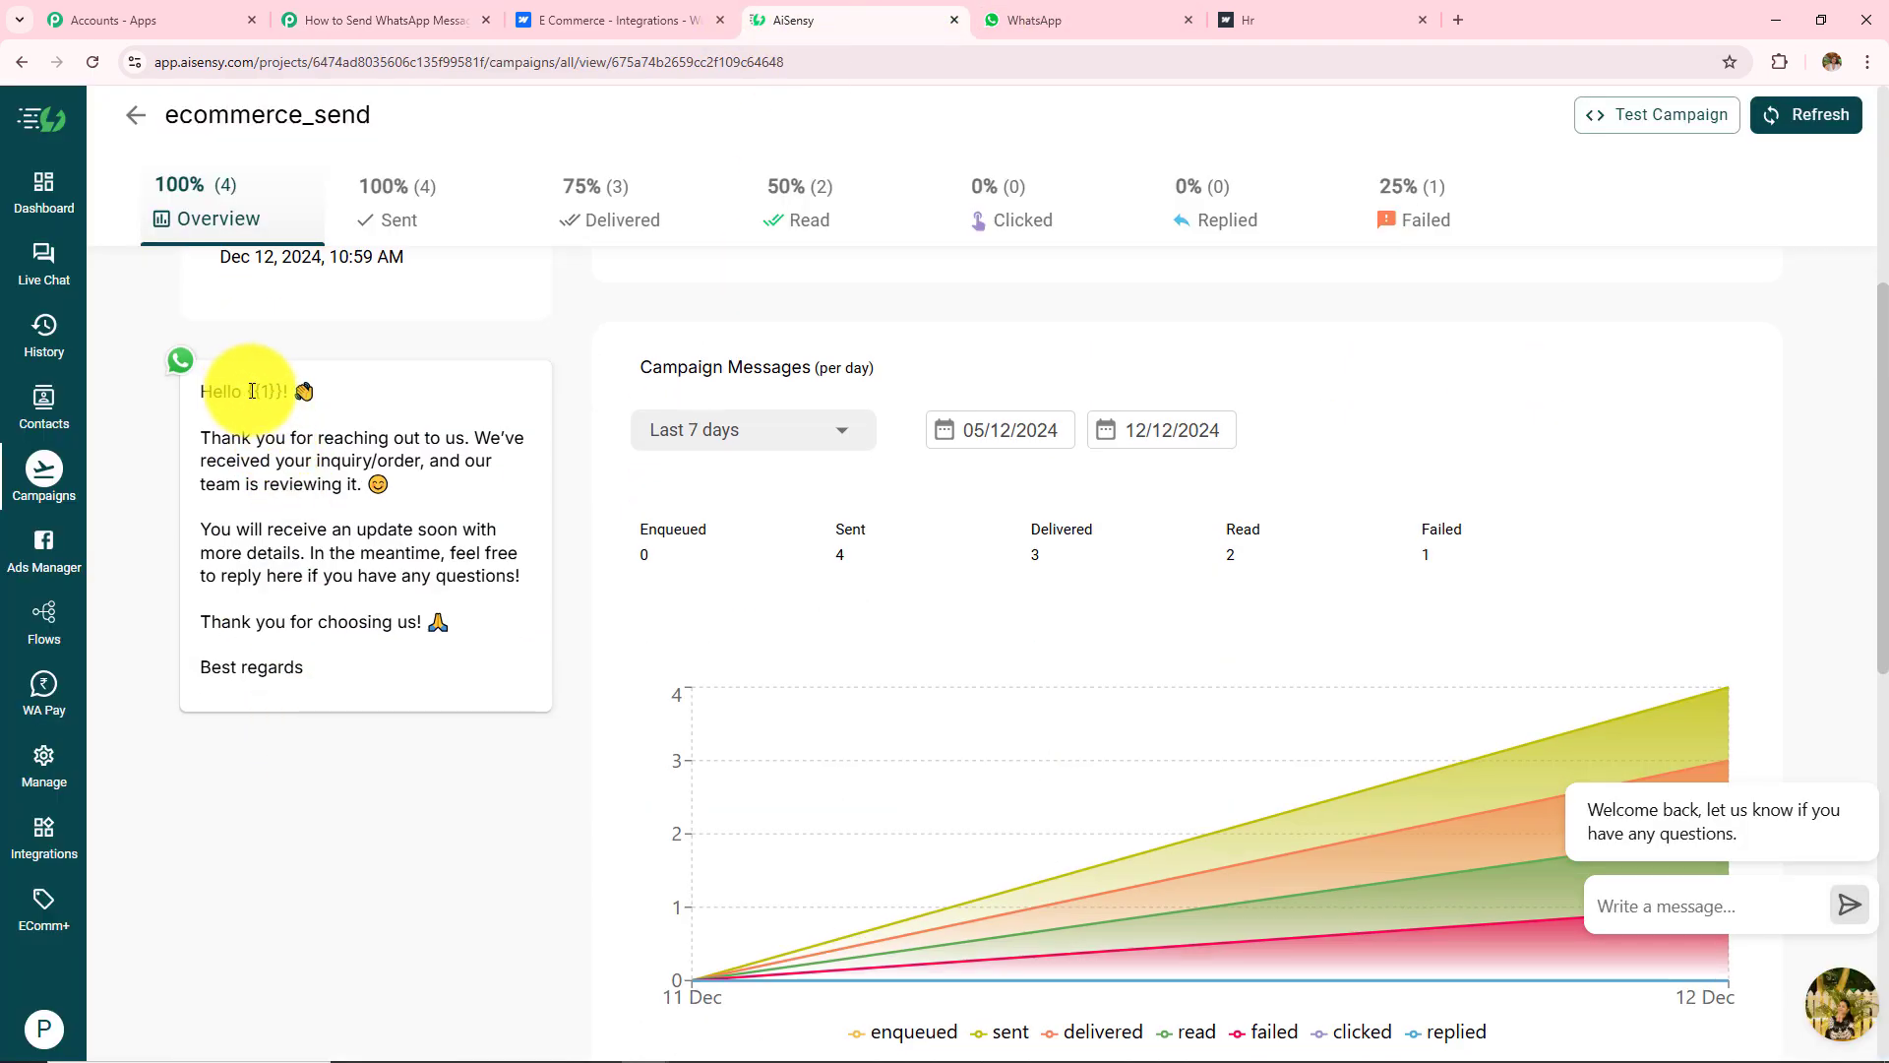
double_click(252, 391)
click(433, 20)
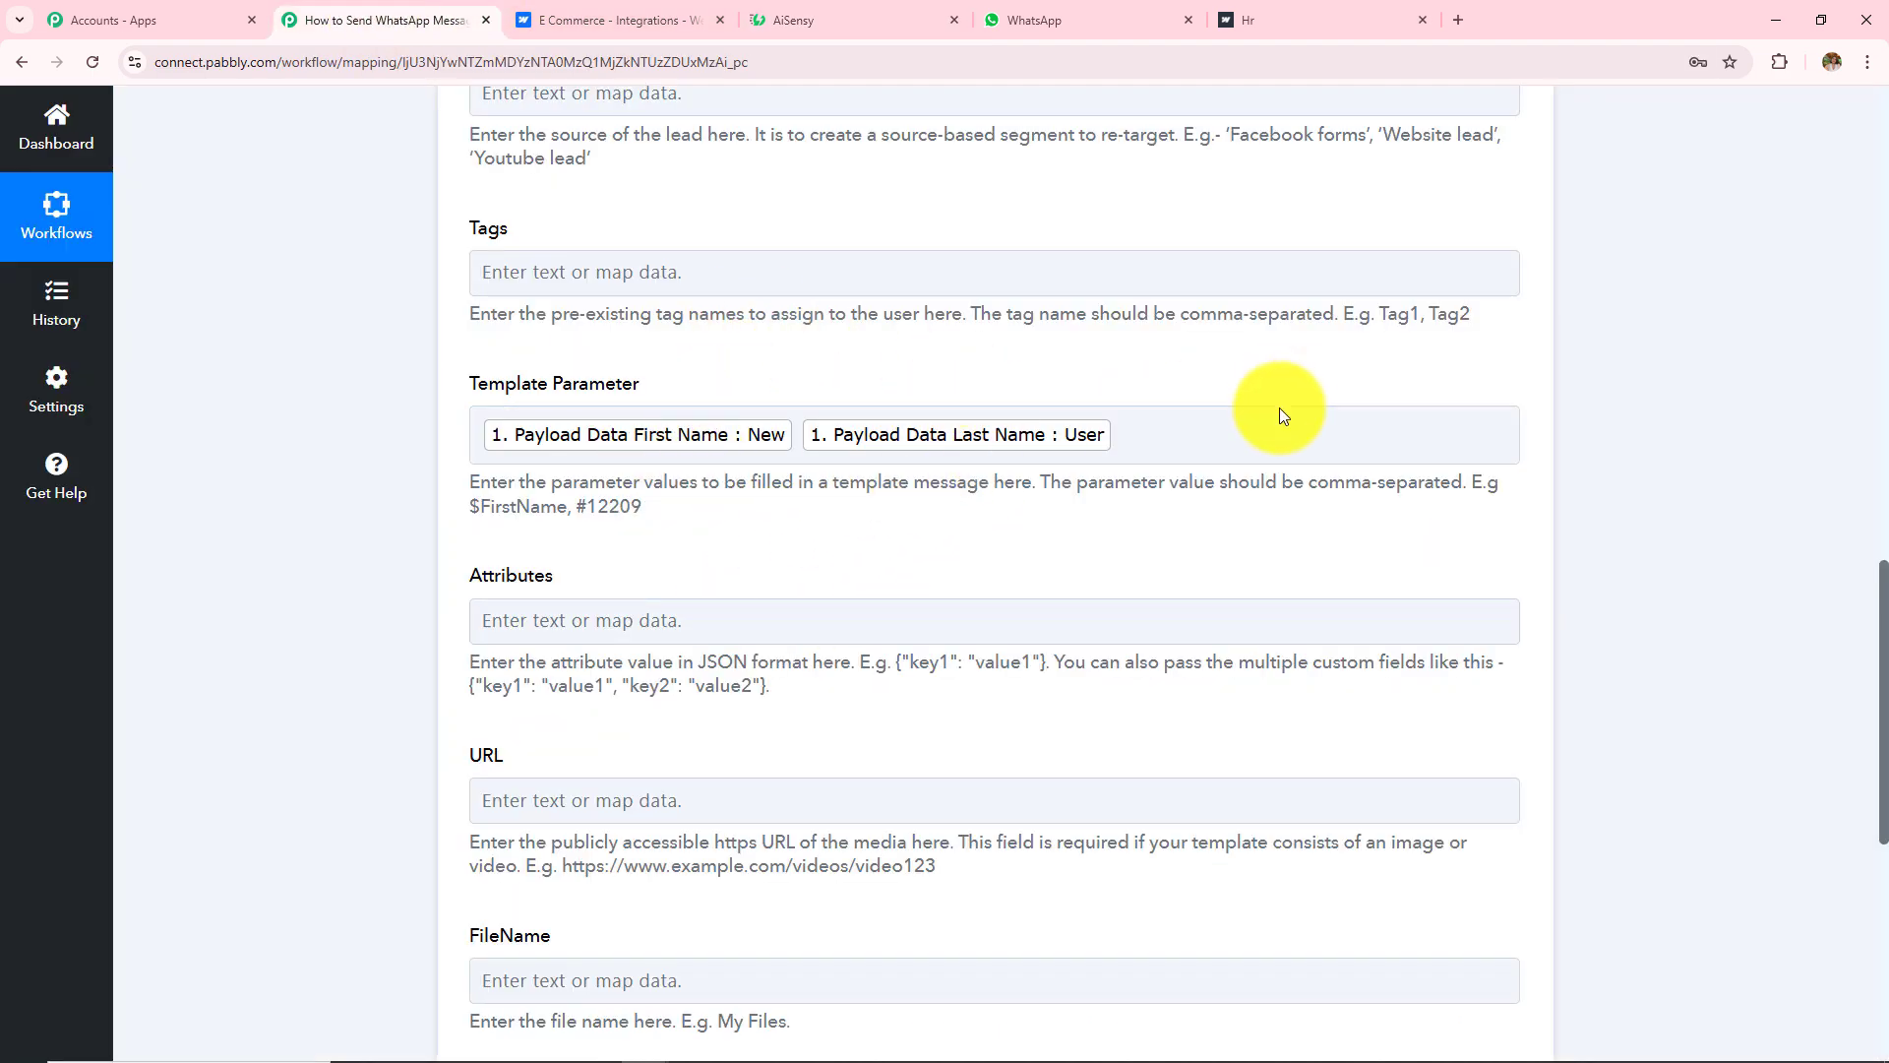
Step: Review the help text of the optional Attributes, URL and FileName fields
click(1162, 429)
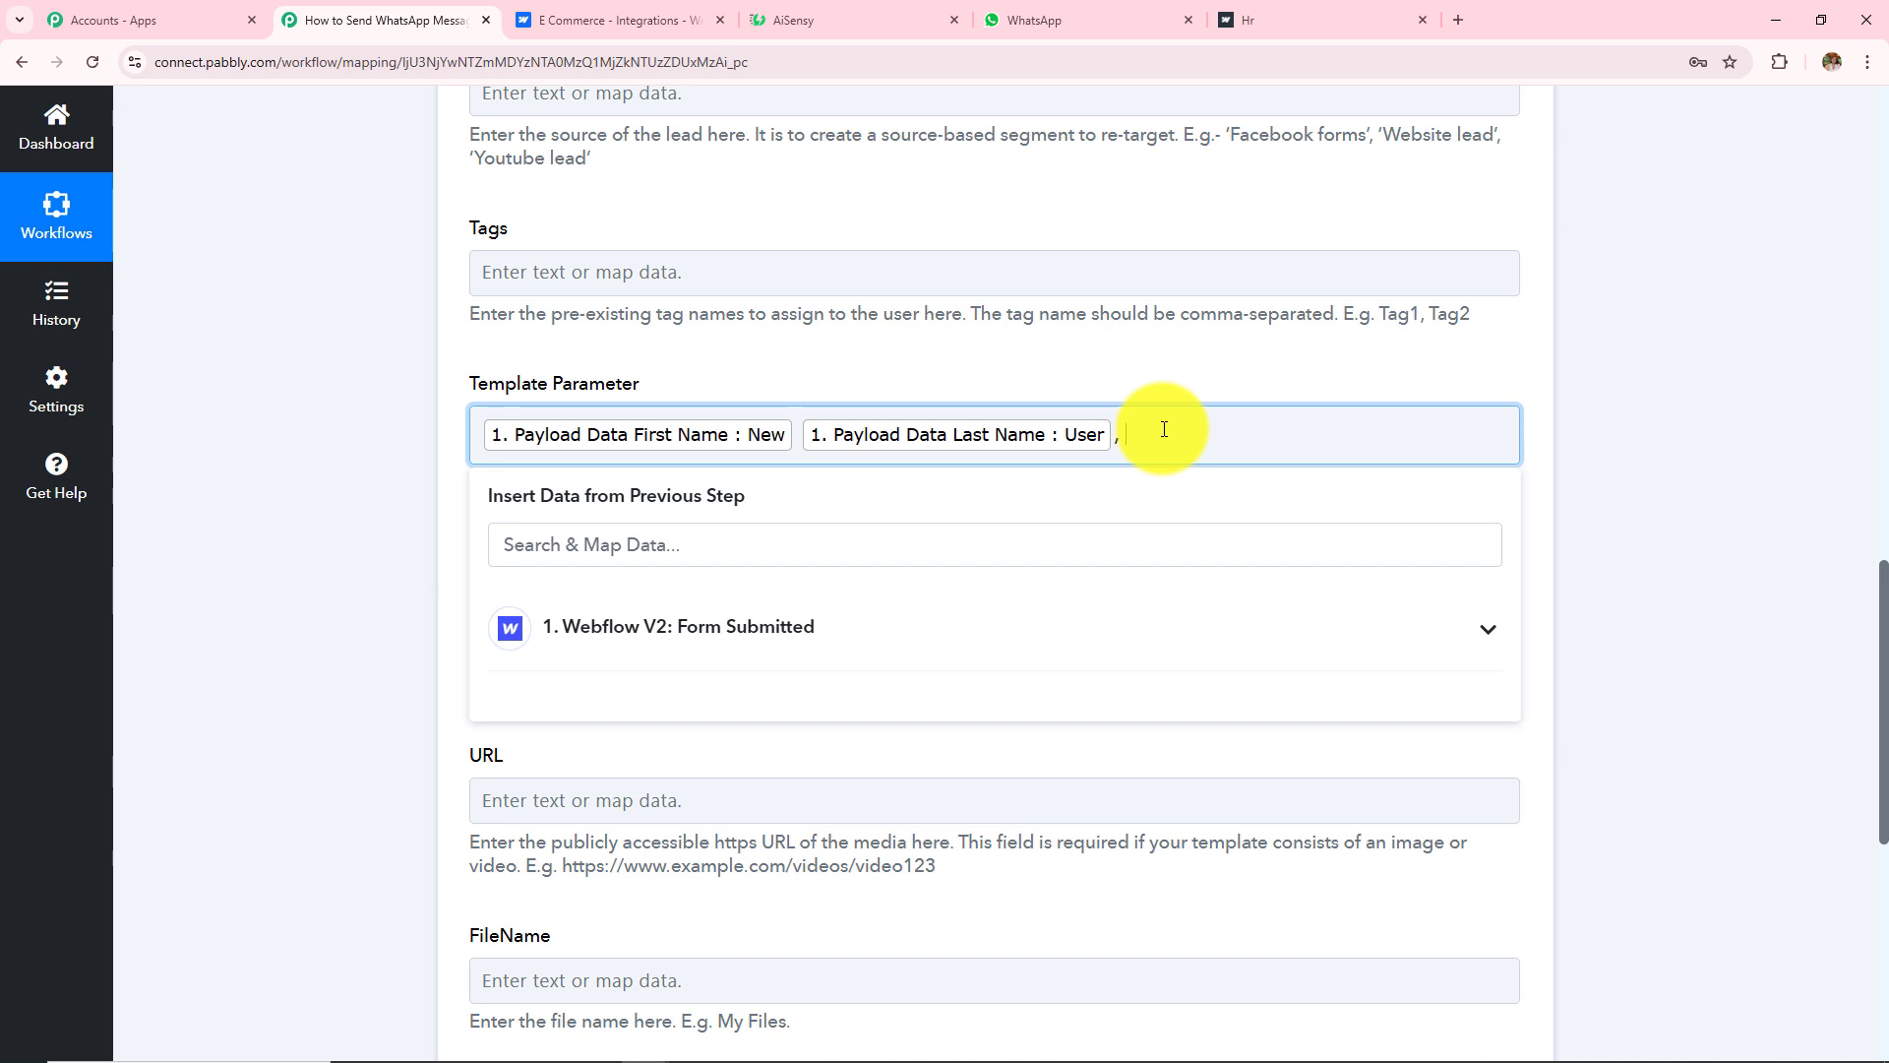
click(3, 528)
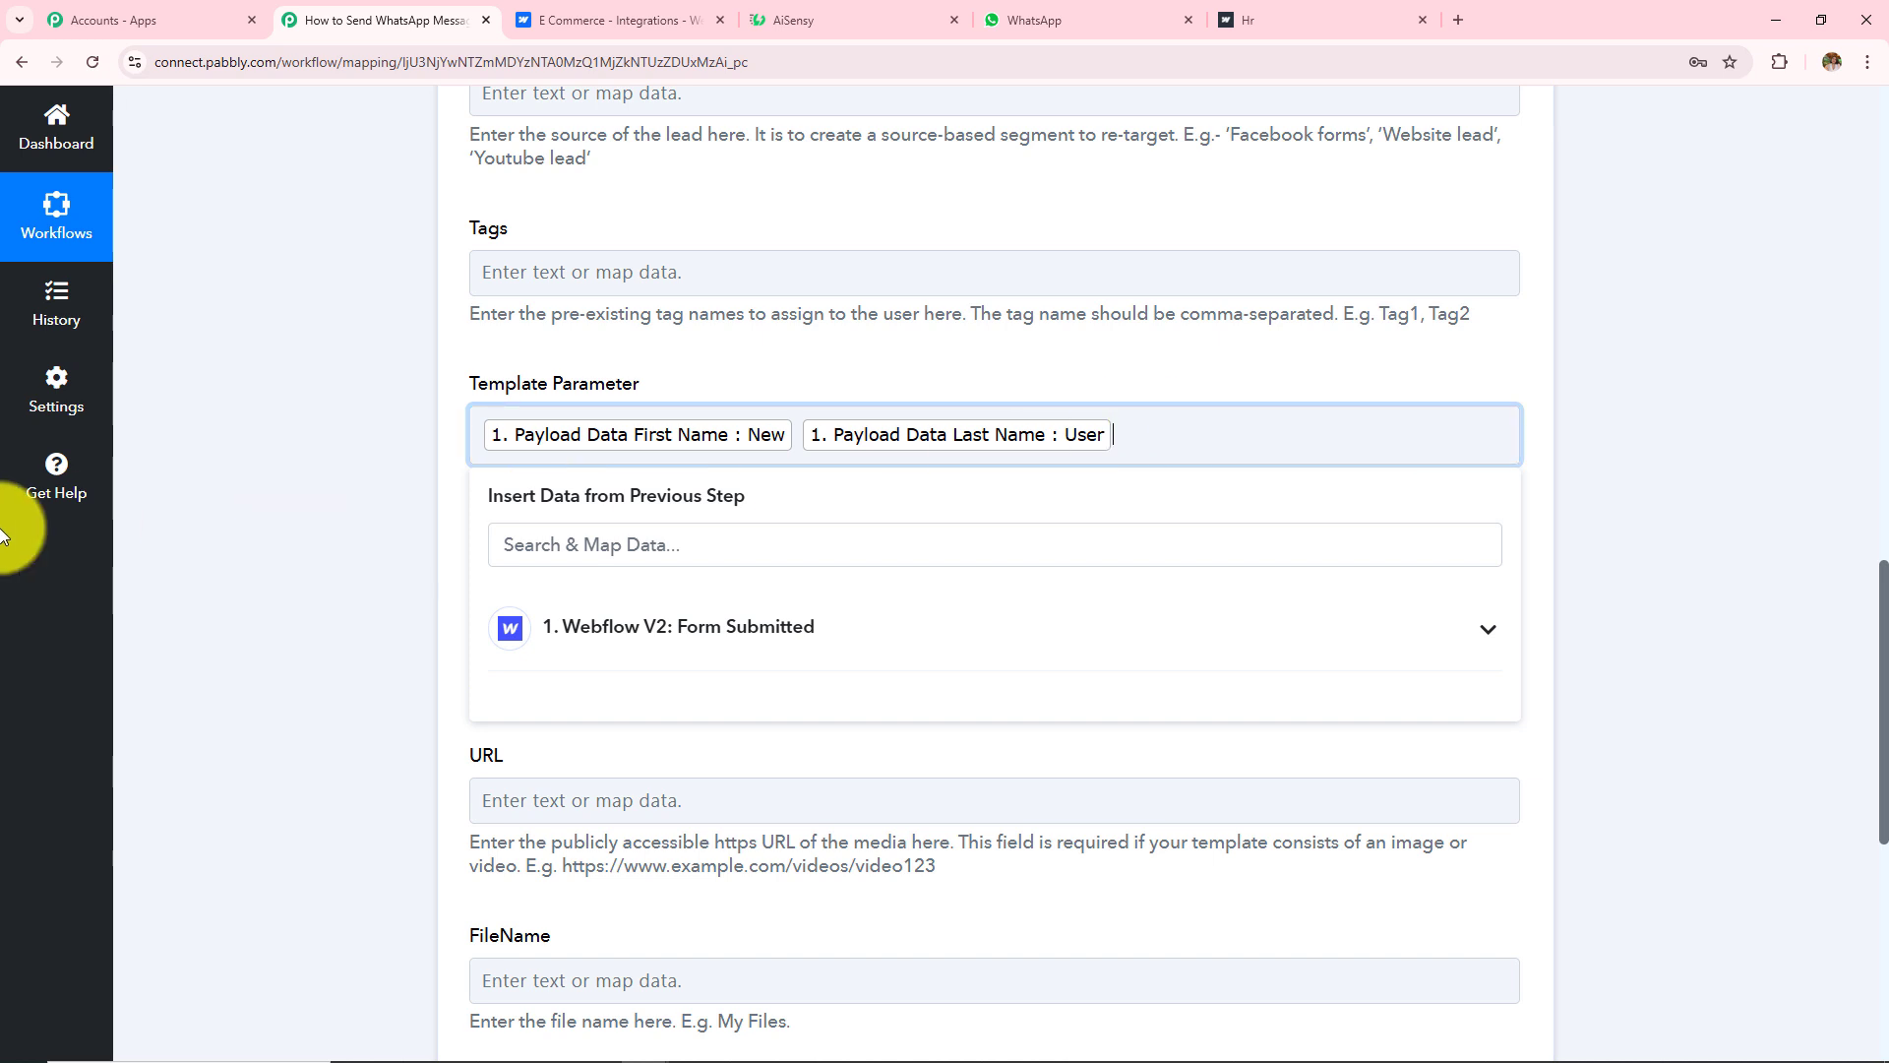
scroll(445, 295, down, 3)
drag(446, 285, 671, 683)
click(356, 518)
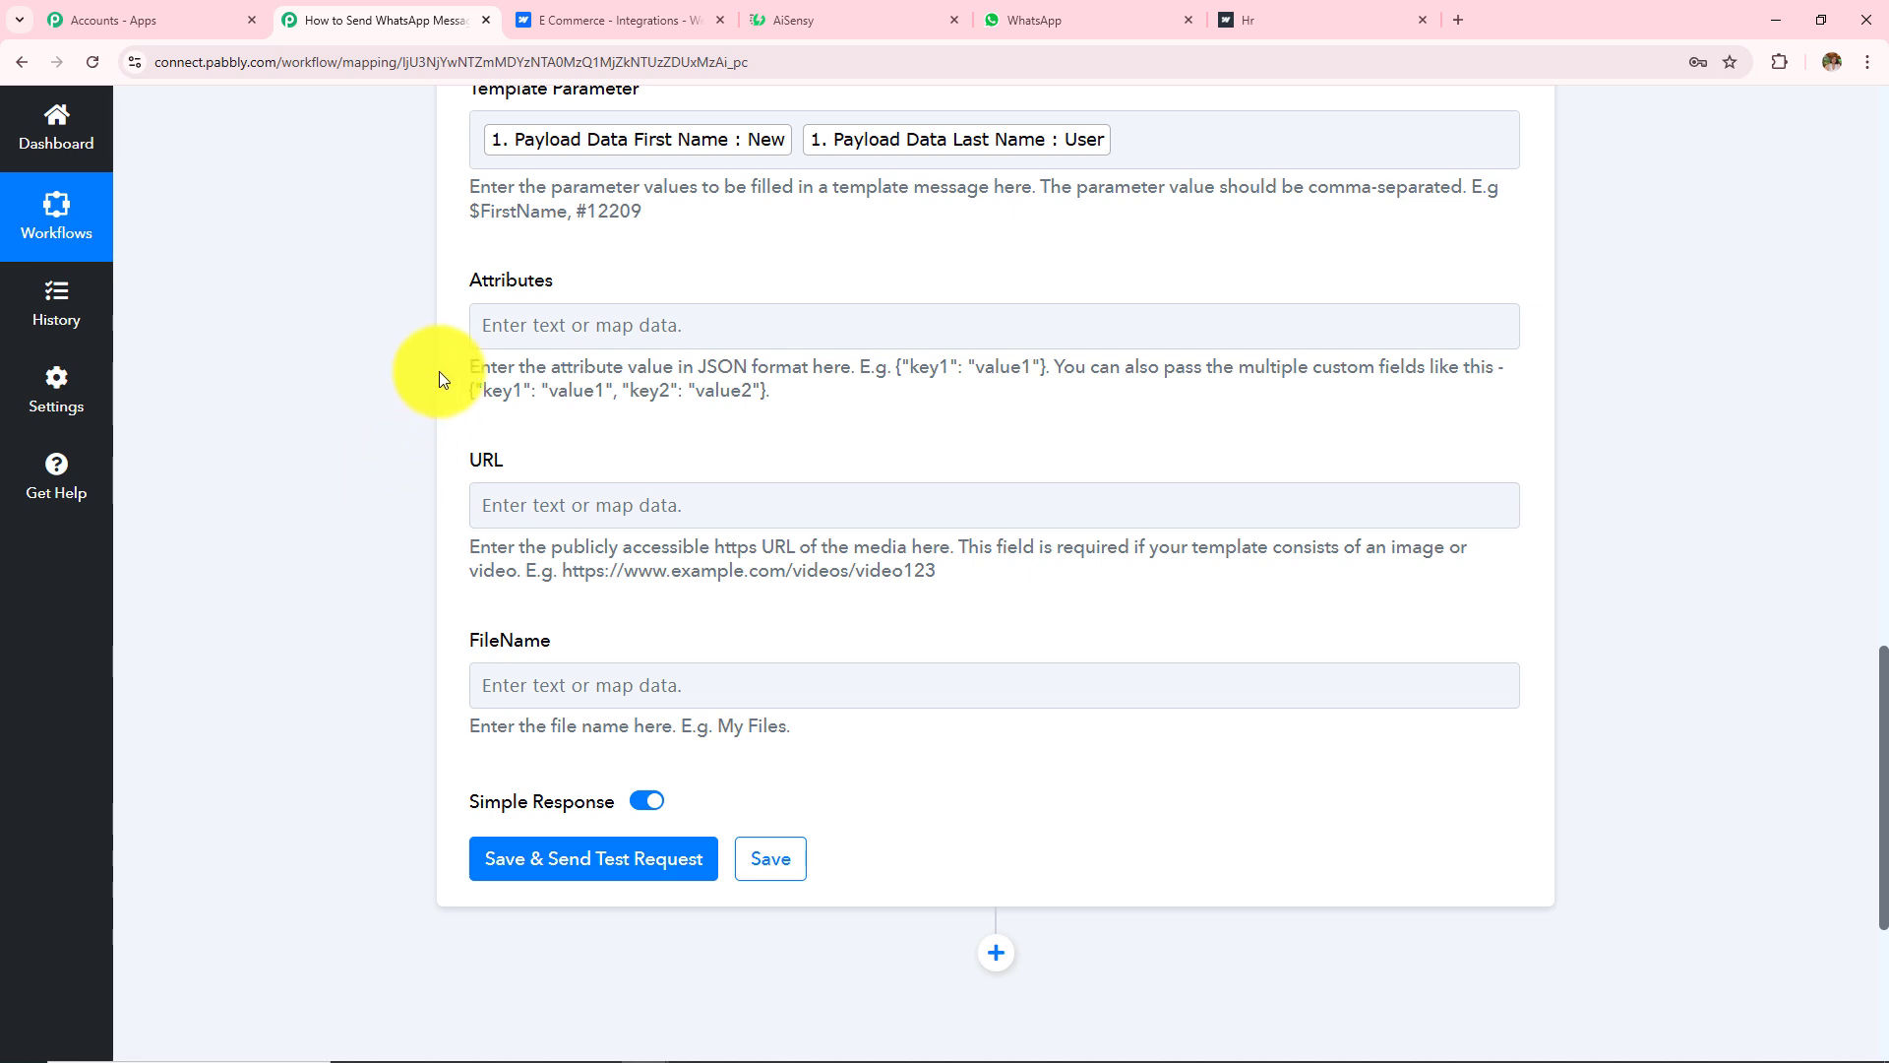
drag(466, 363, 753, 391)
drag(468, 545, 936, 571)
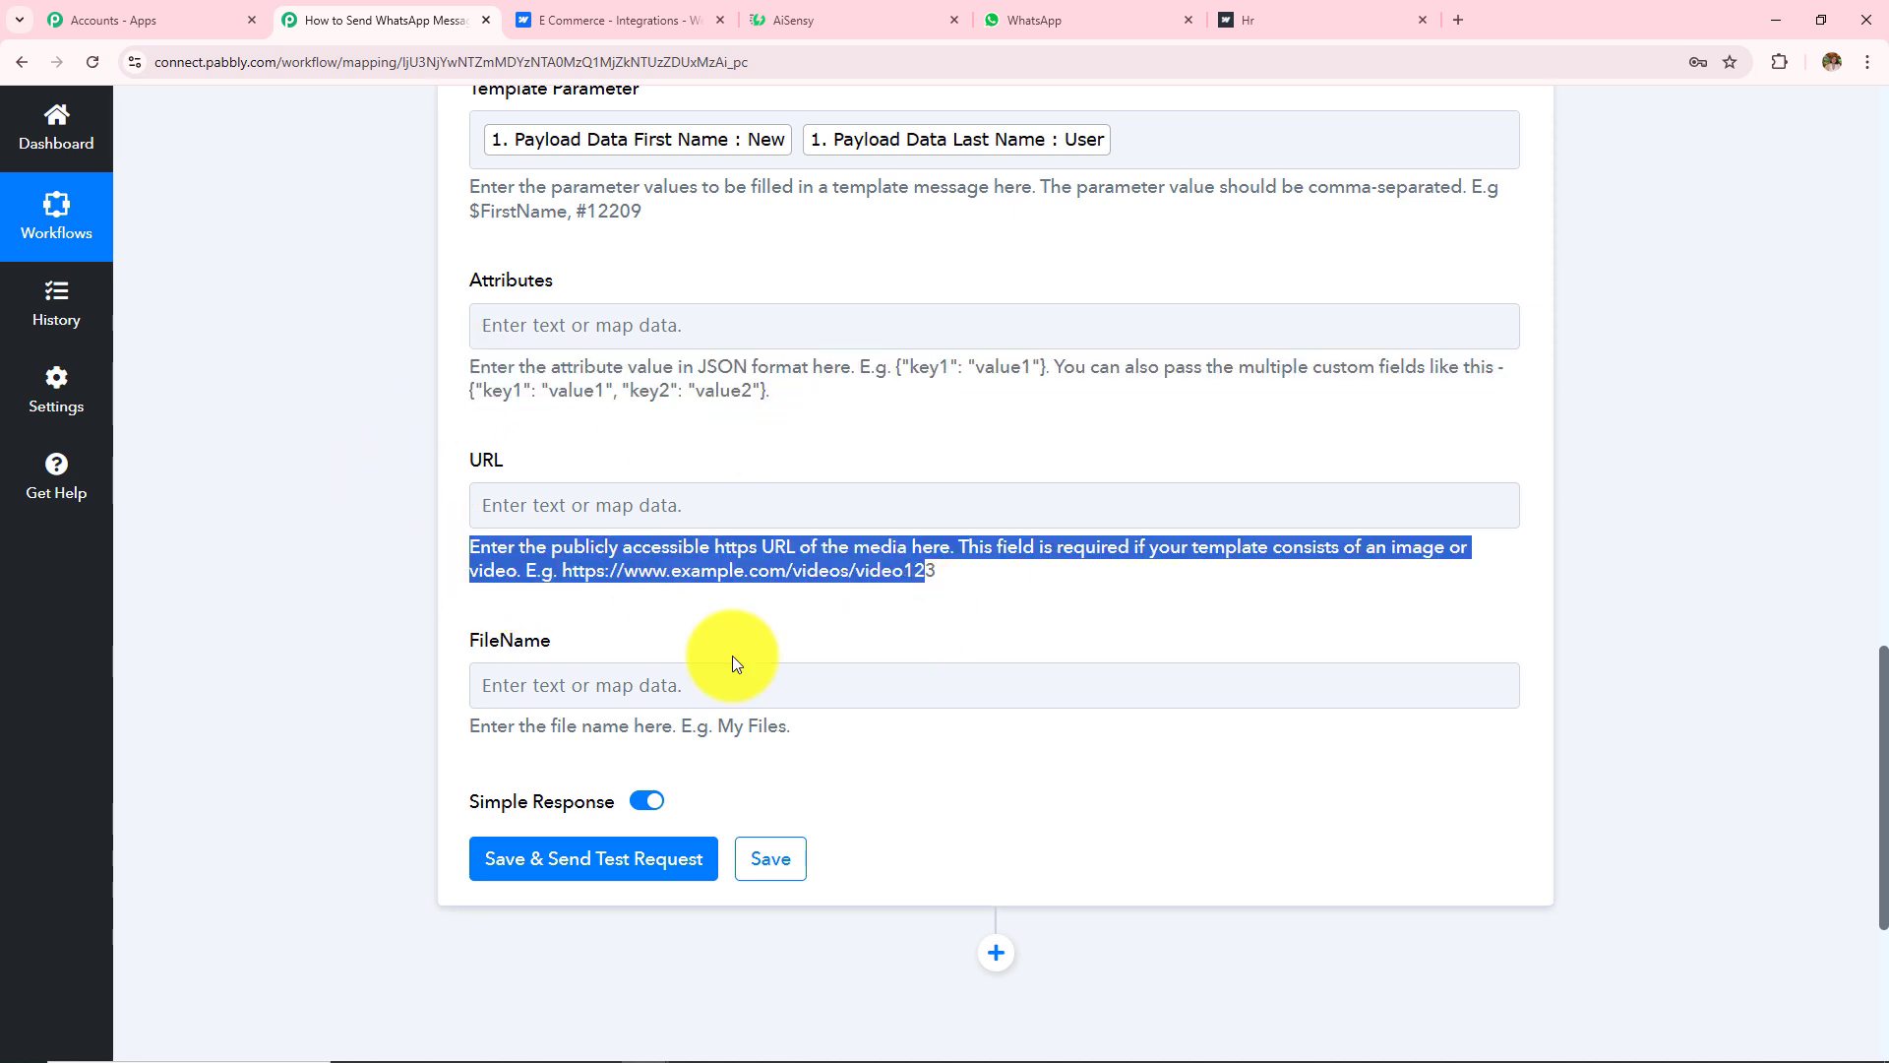
drag(467, 726, 922, 726)
scroll(922, 717, up, 10)
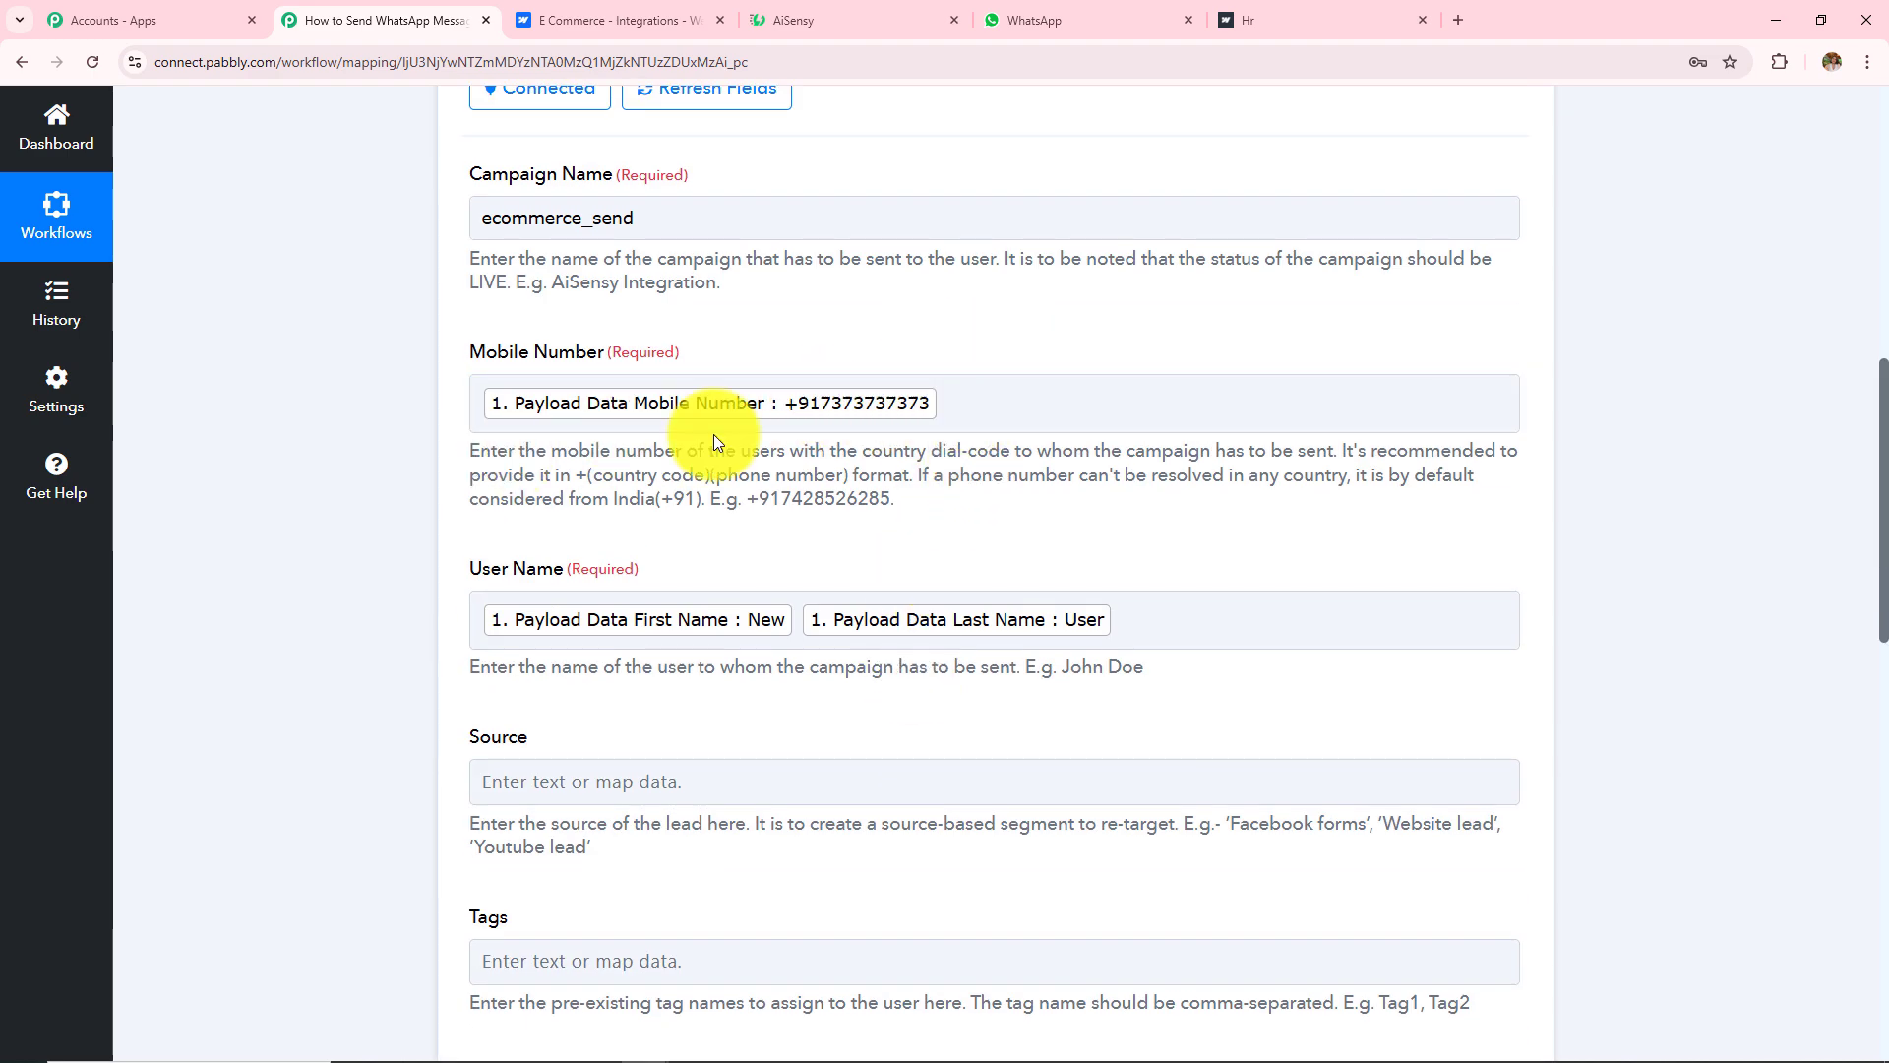
Step: Replace the mapped Mobile Number with the recipient's own phone number including country code
click(1017, 399)
key(BackSpace)
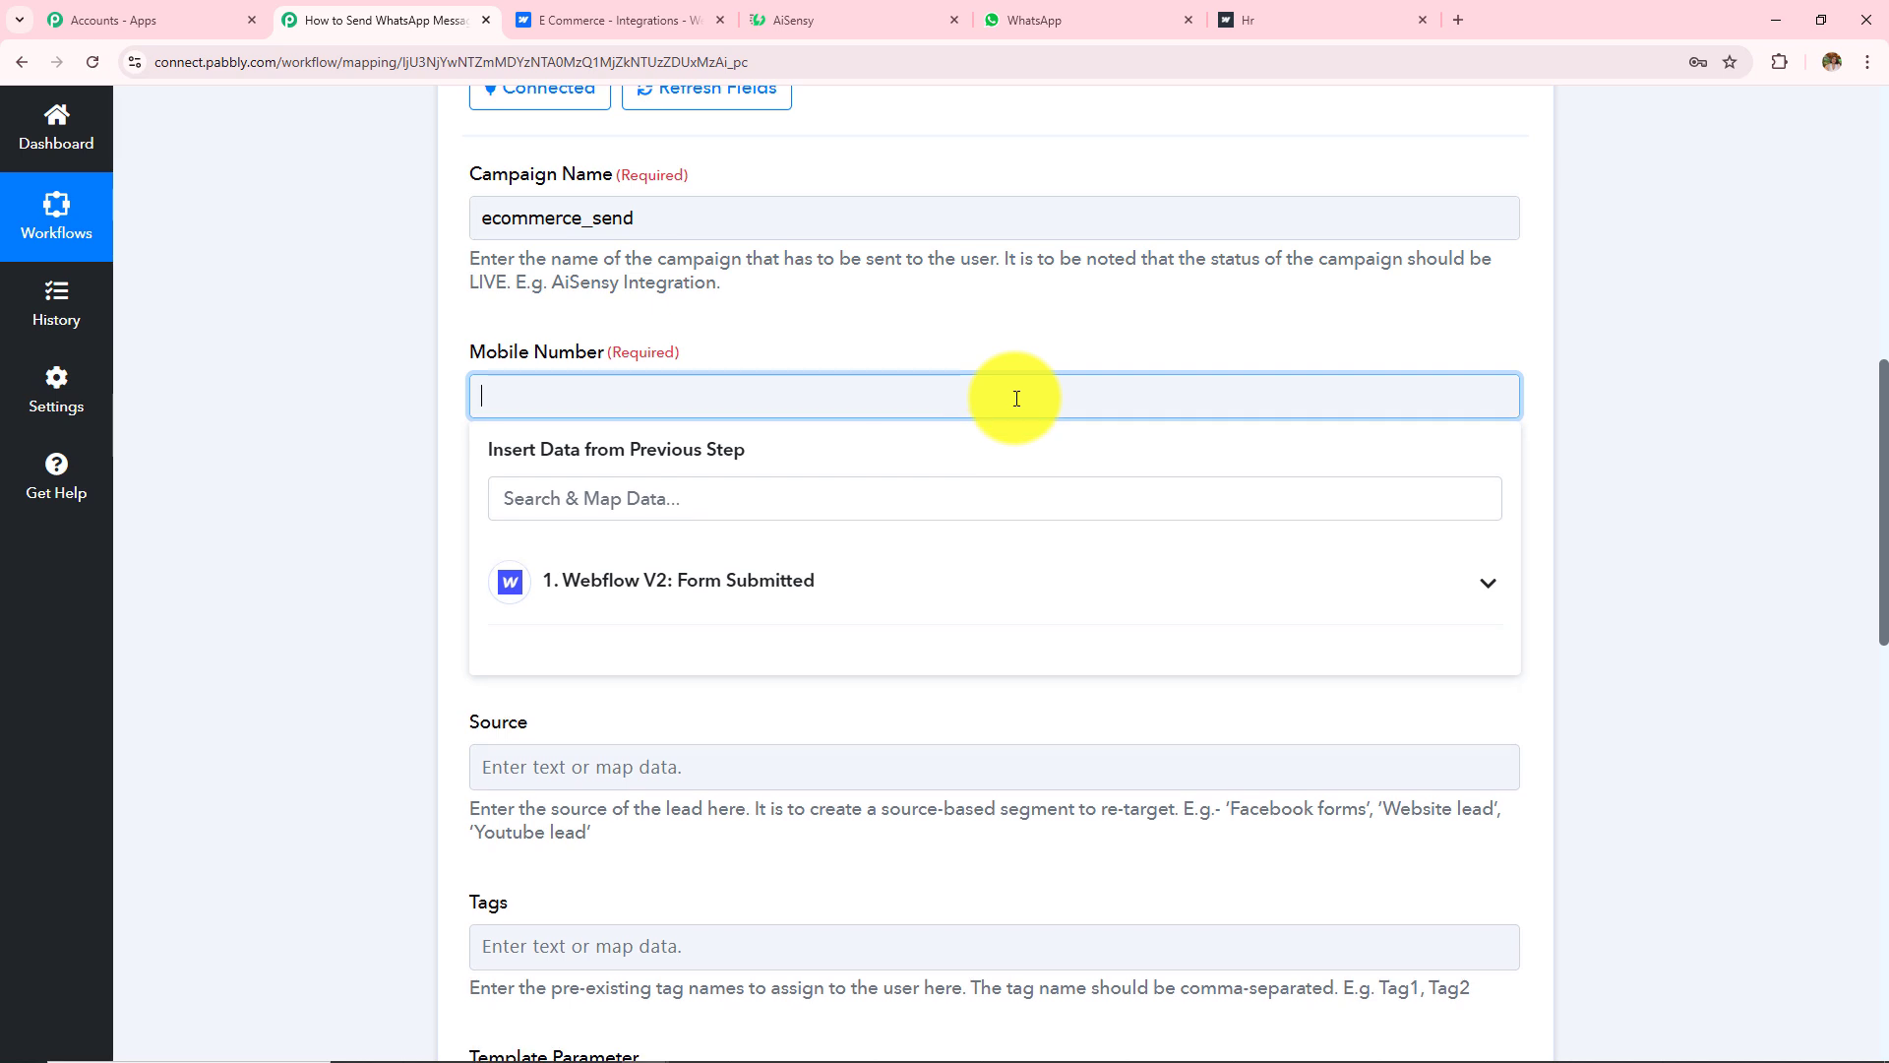
scroll(428, 489, down, 7)
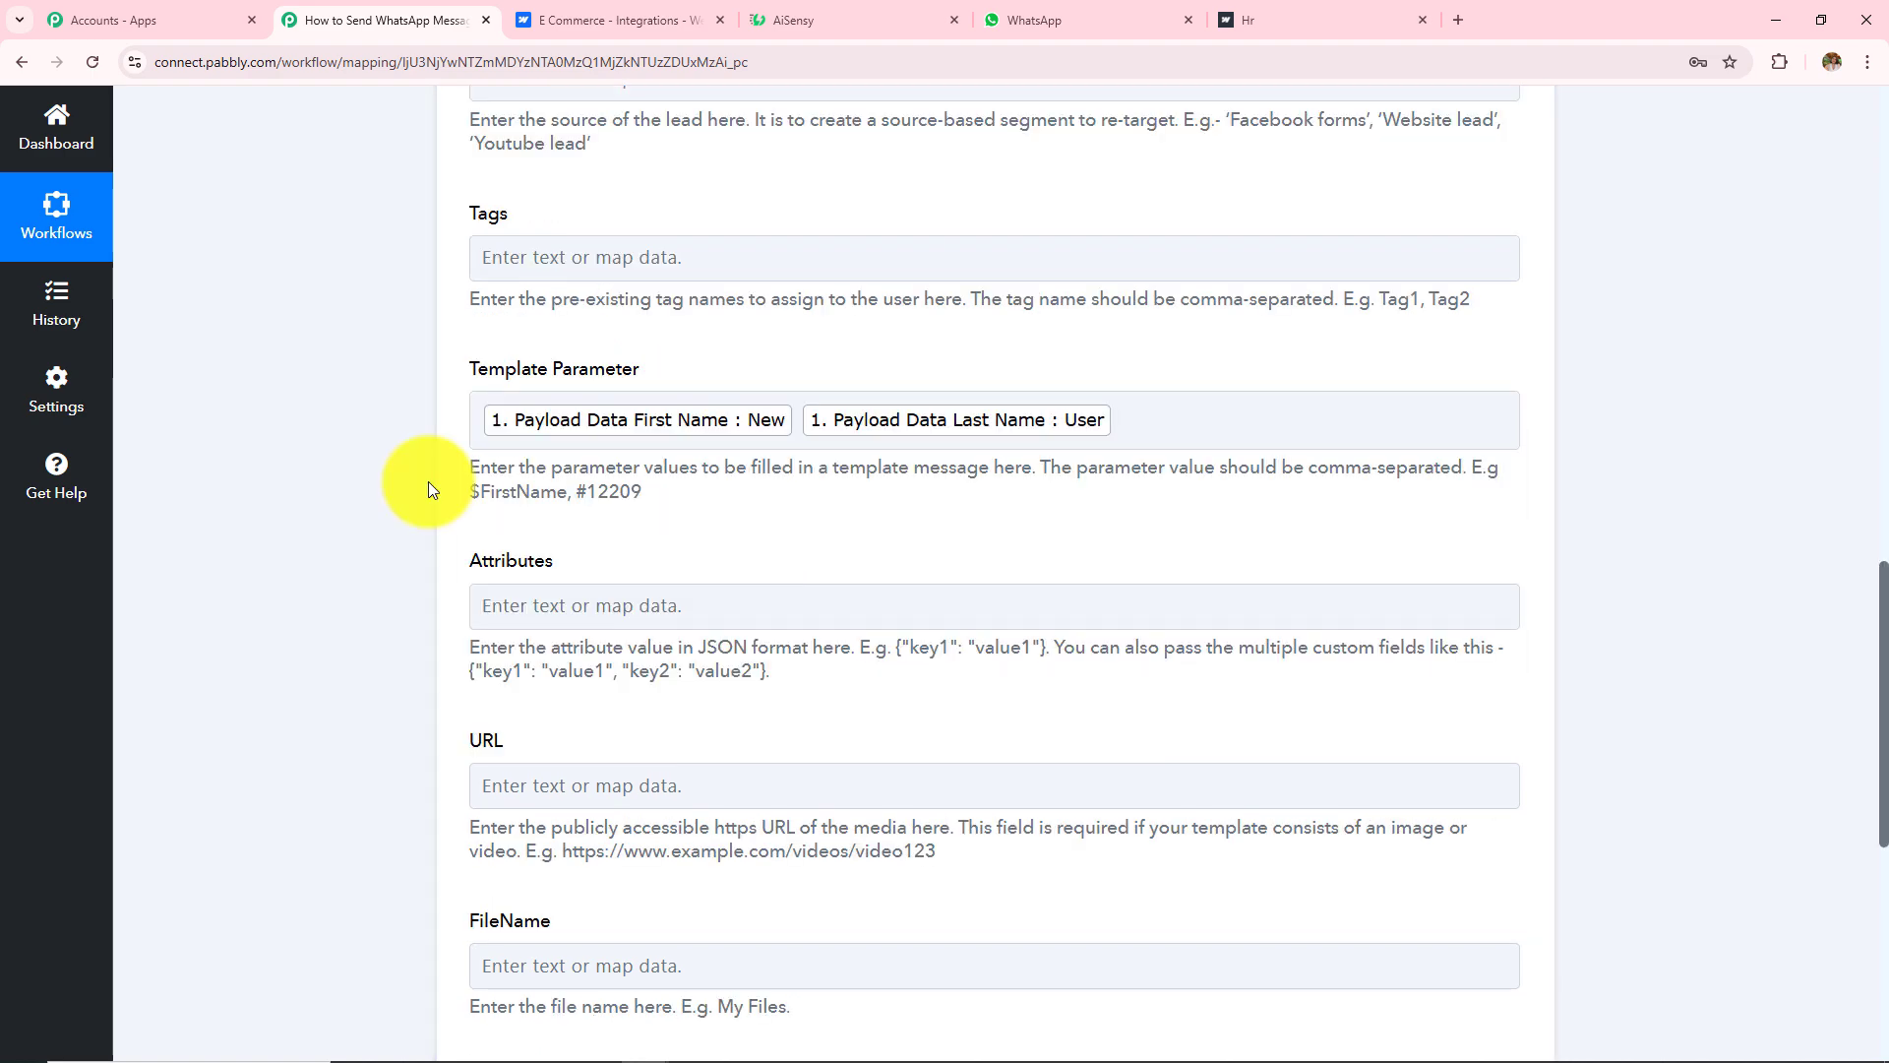
scroll(428, 489, down, 1)
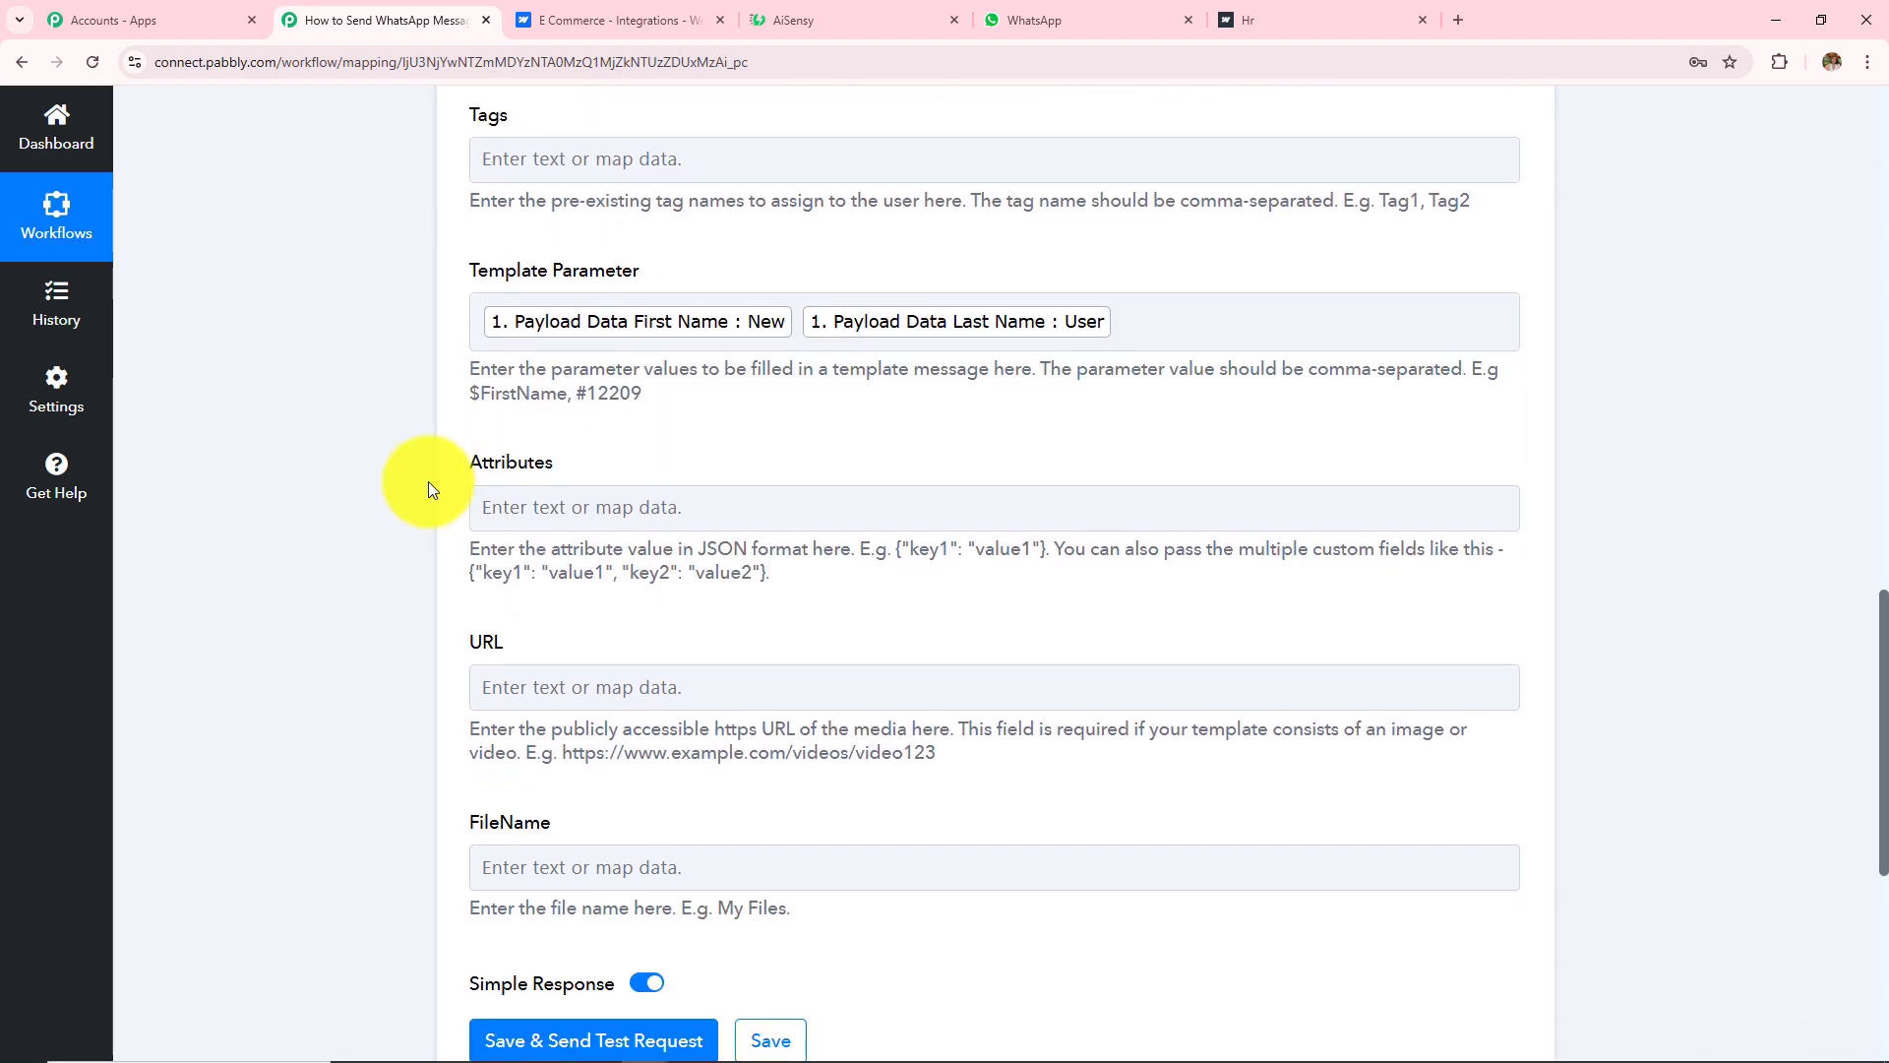
scroll(428, 489, down, 4)
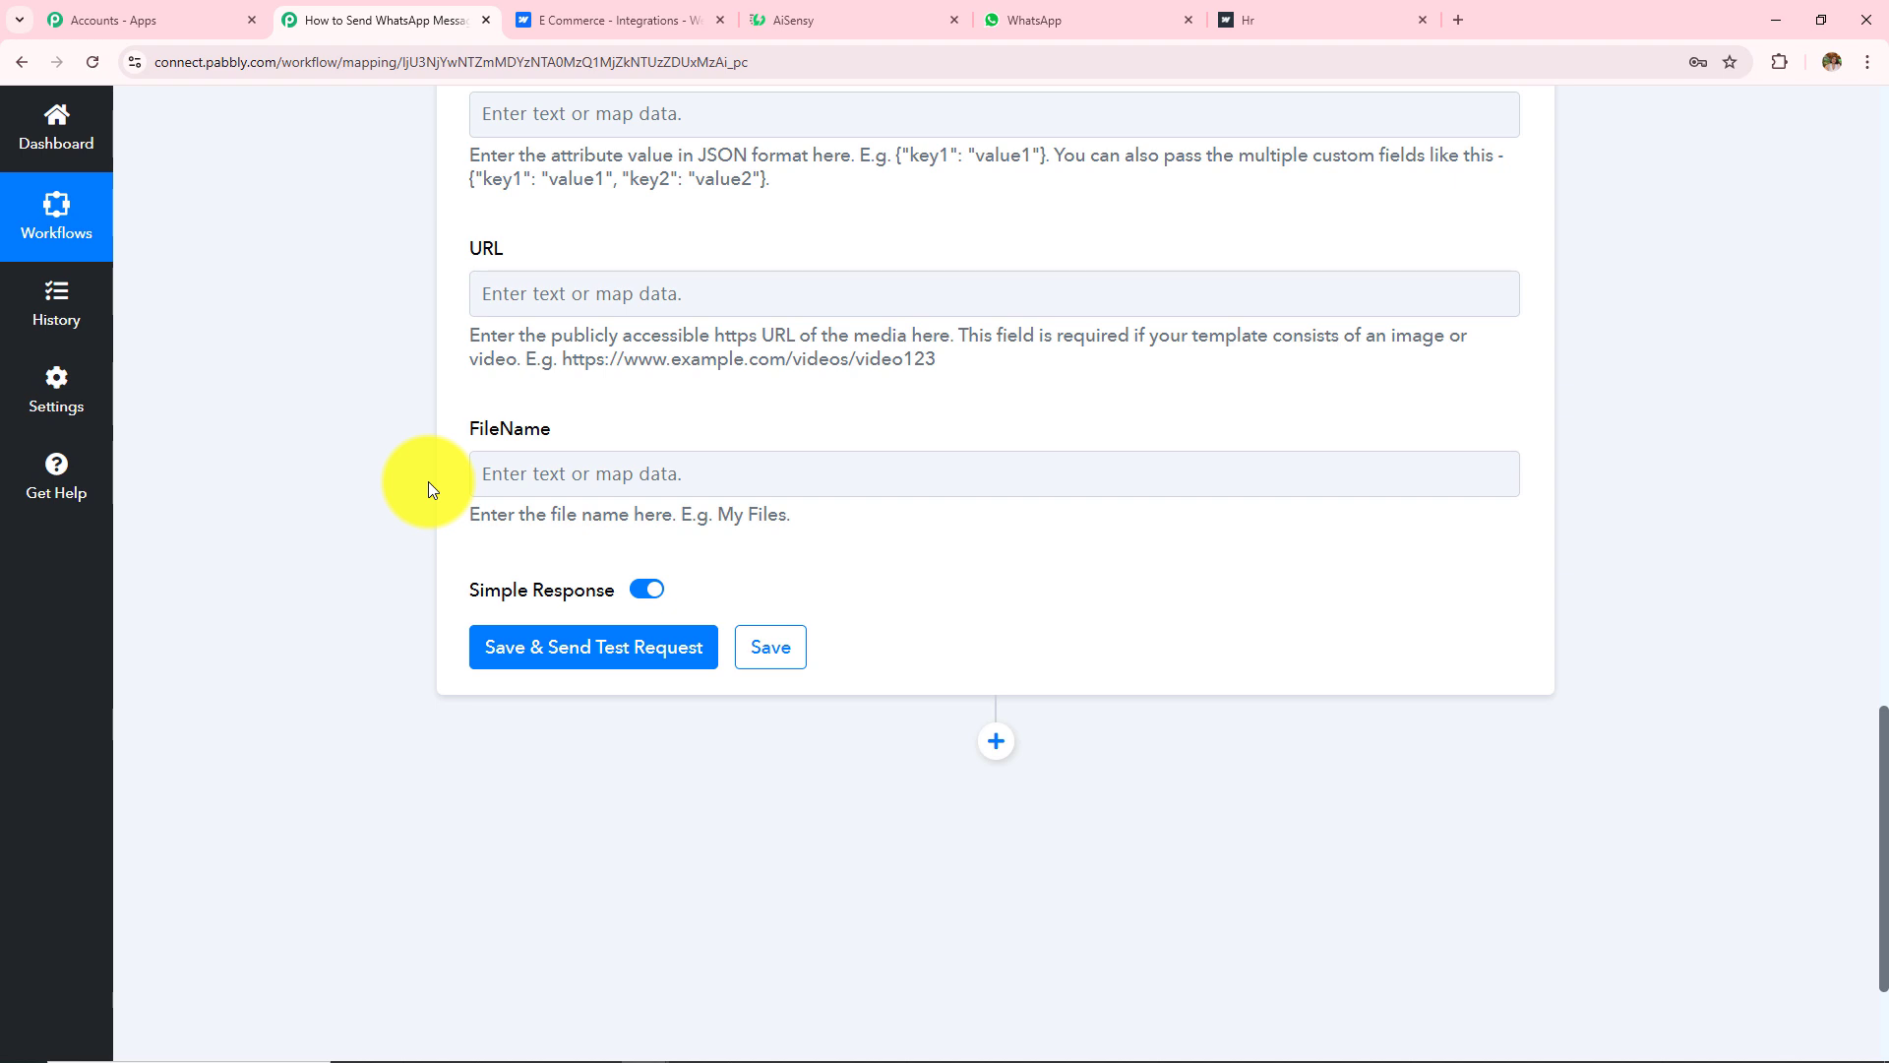
Step: Save the AiSensy action and send a test request, confirming the response shows Success: true
click(630, 650)
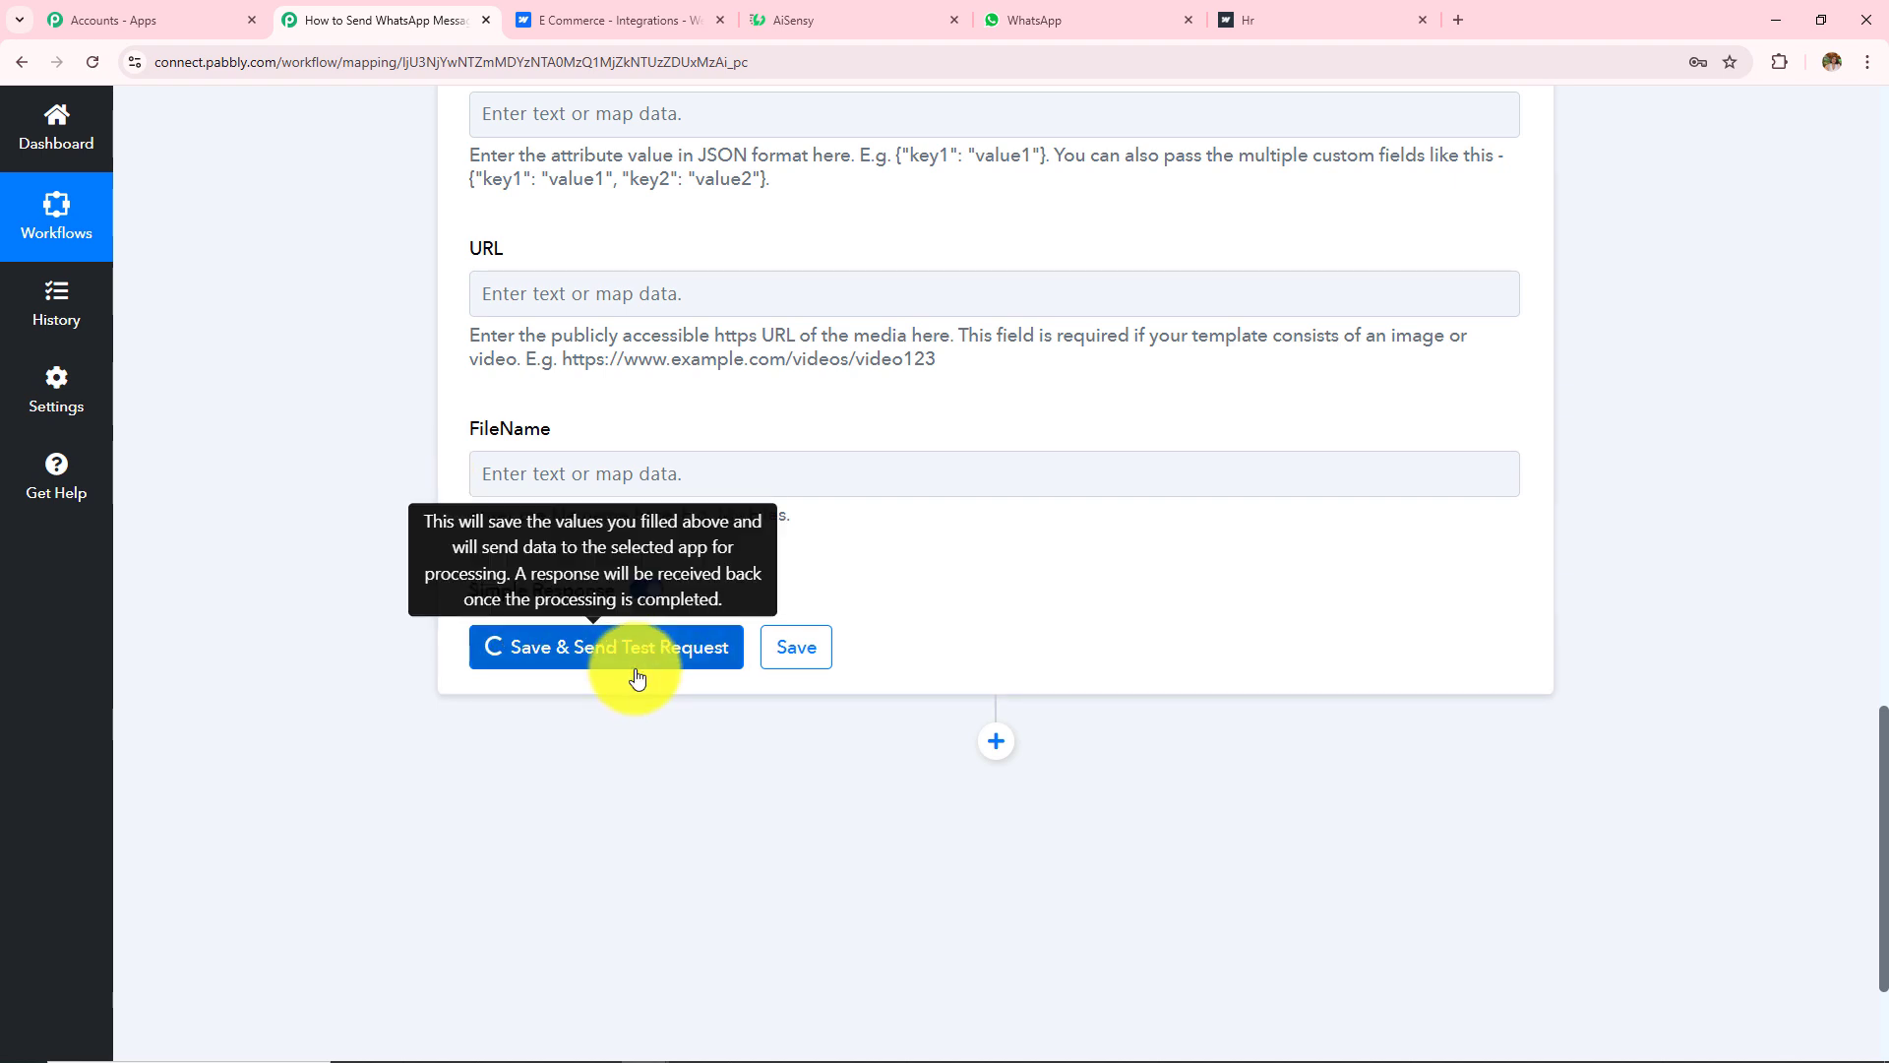
scroll(934, 369, down, 3)
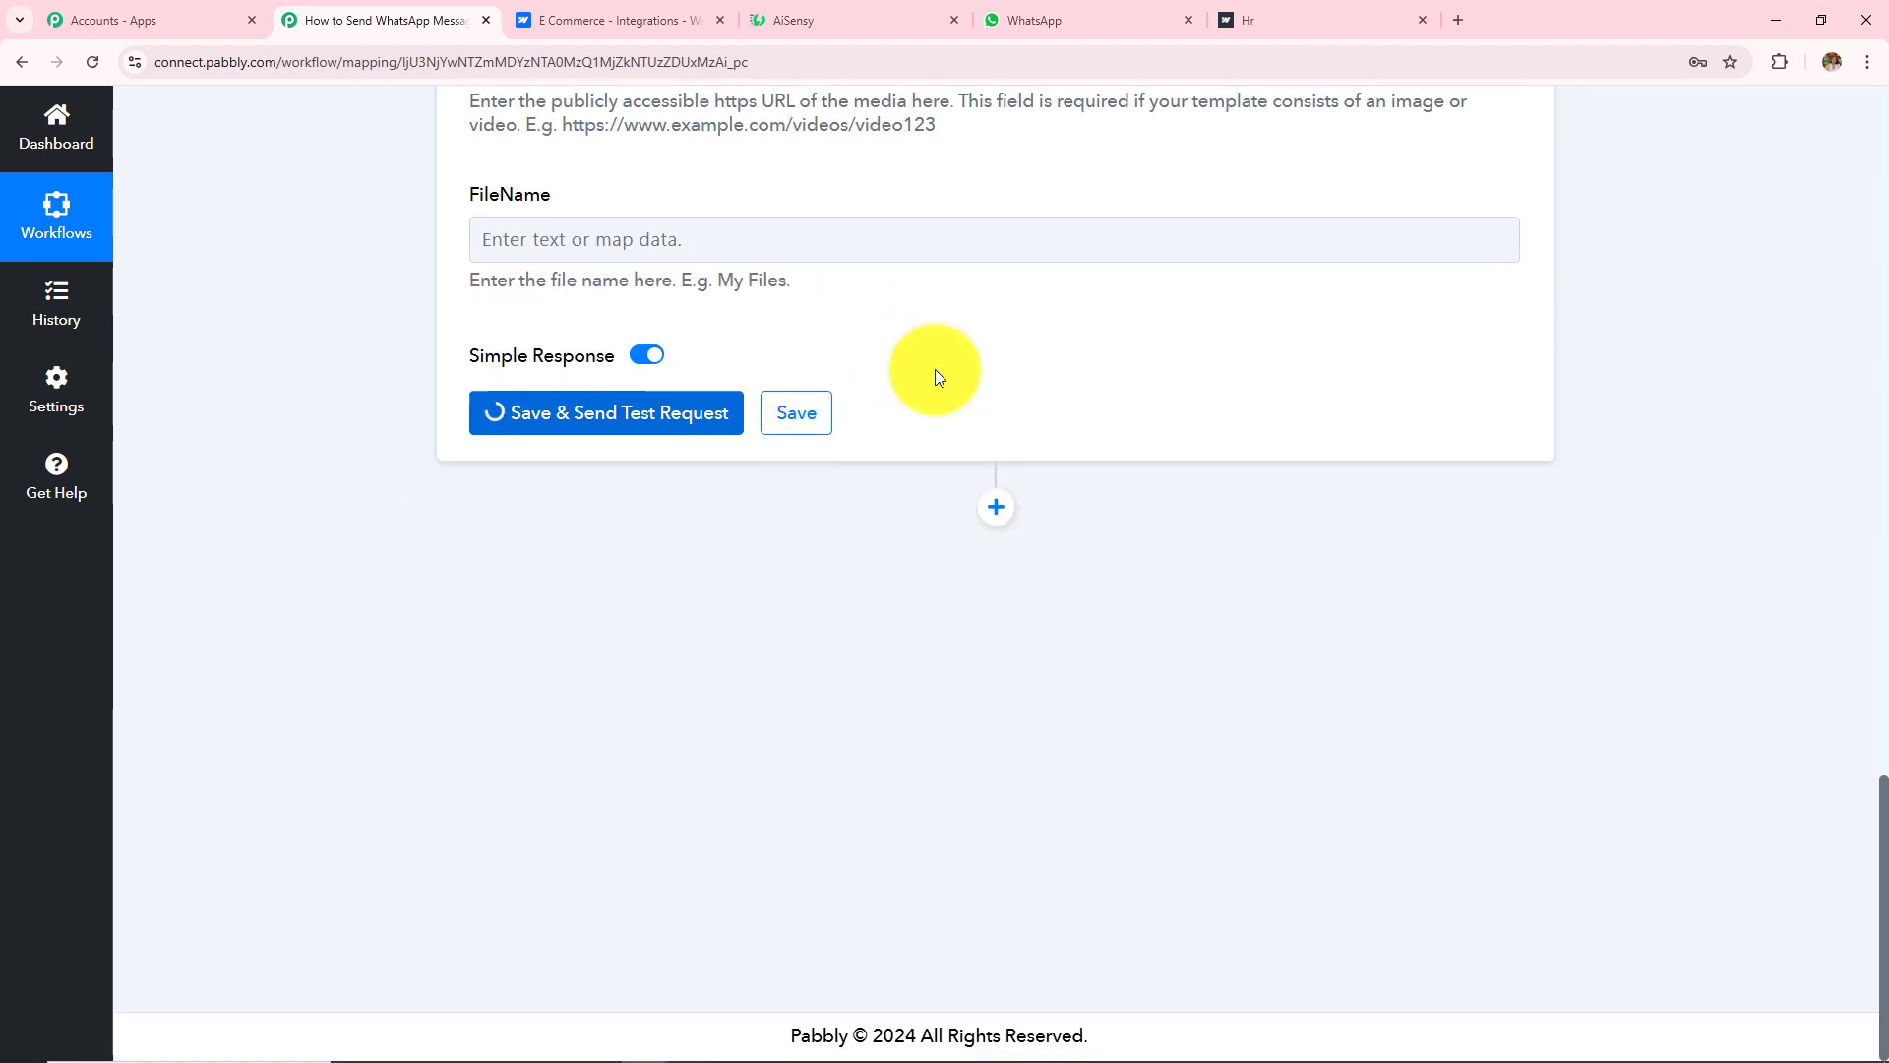
click(1024, 500)
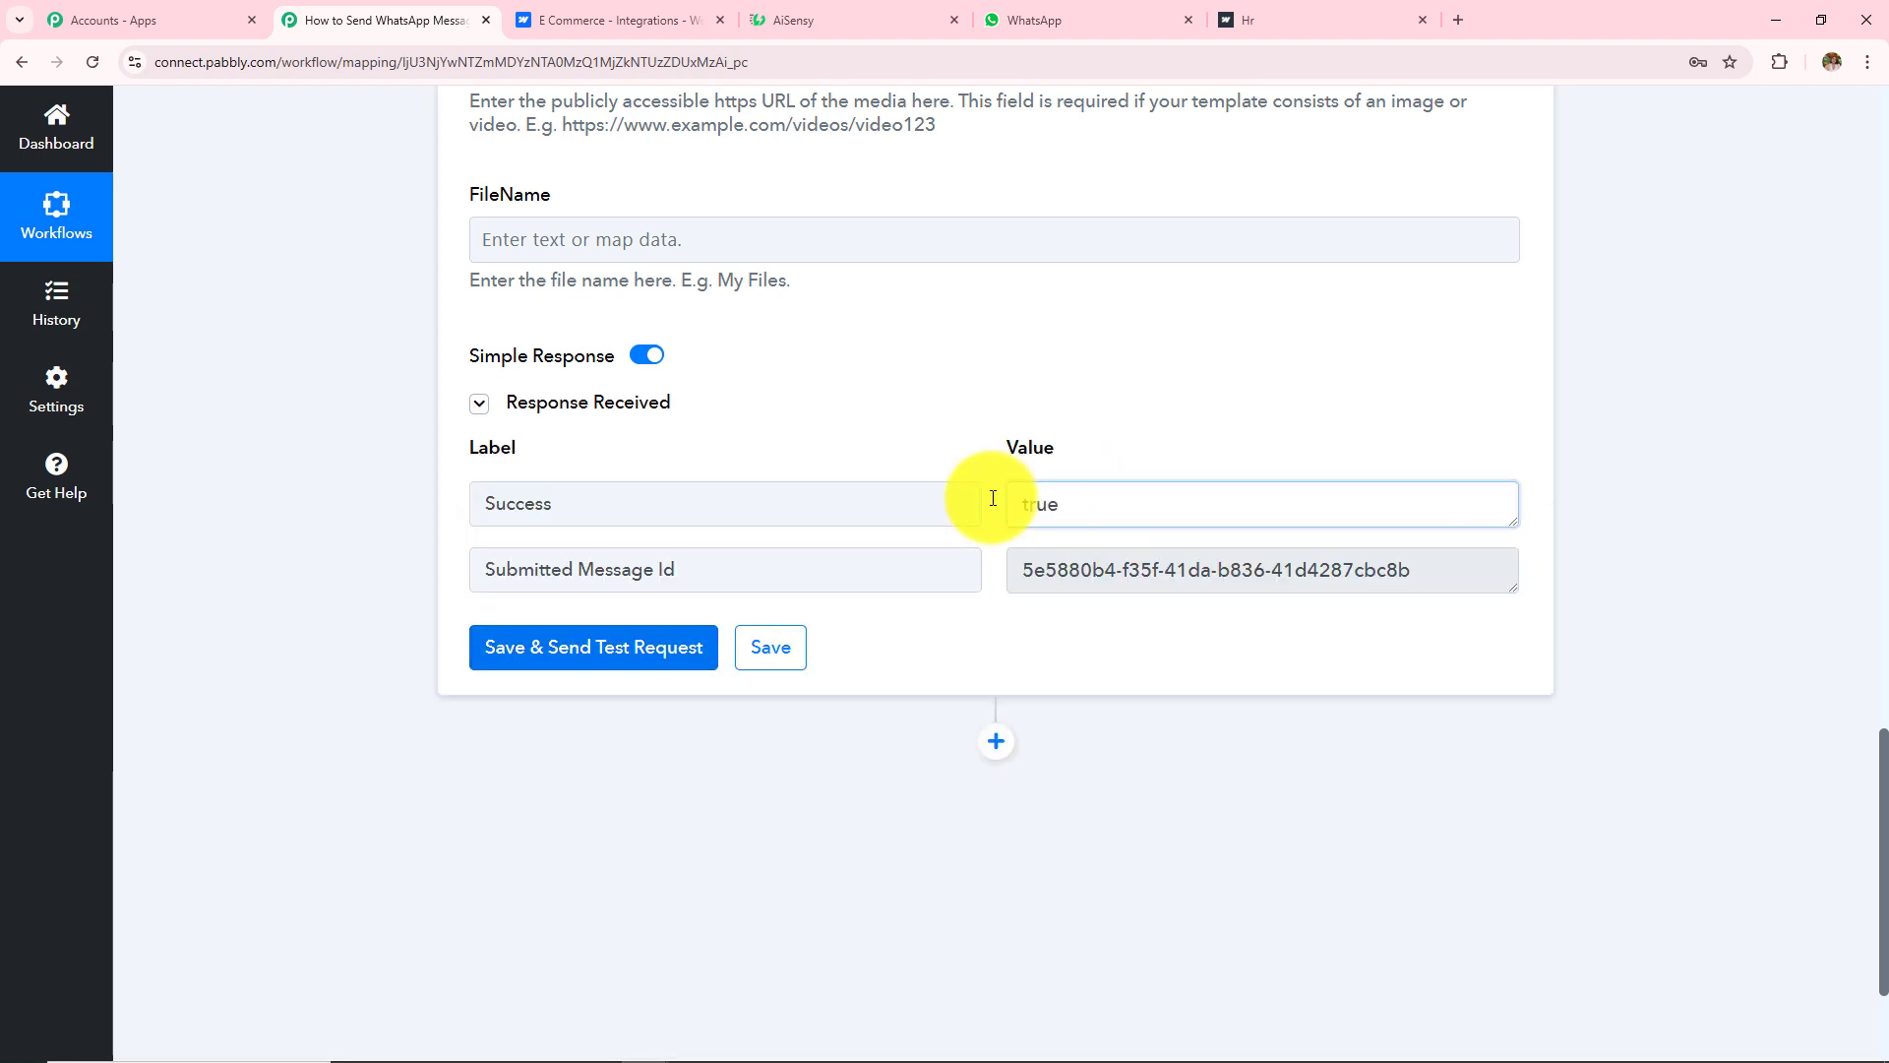
drag(993, 498, 700, 502)
drag(584, 513, 400, 510)
drag(1110, 504, 466, 504)
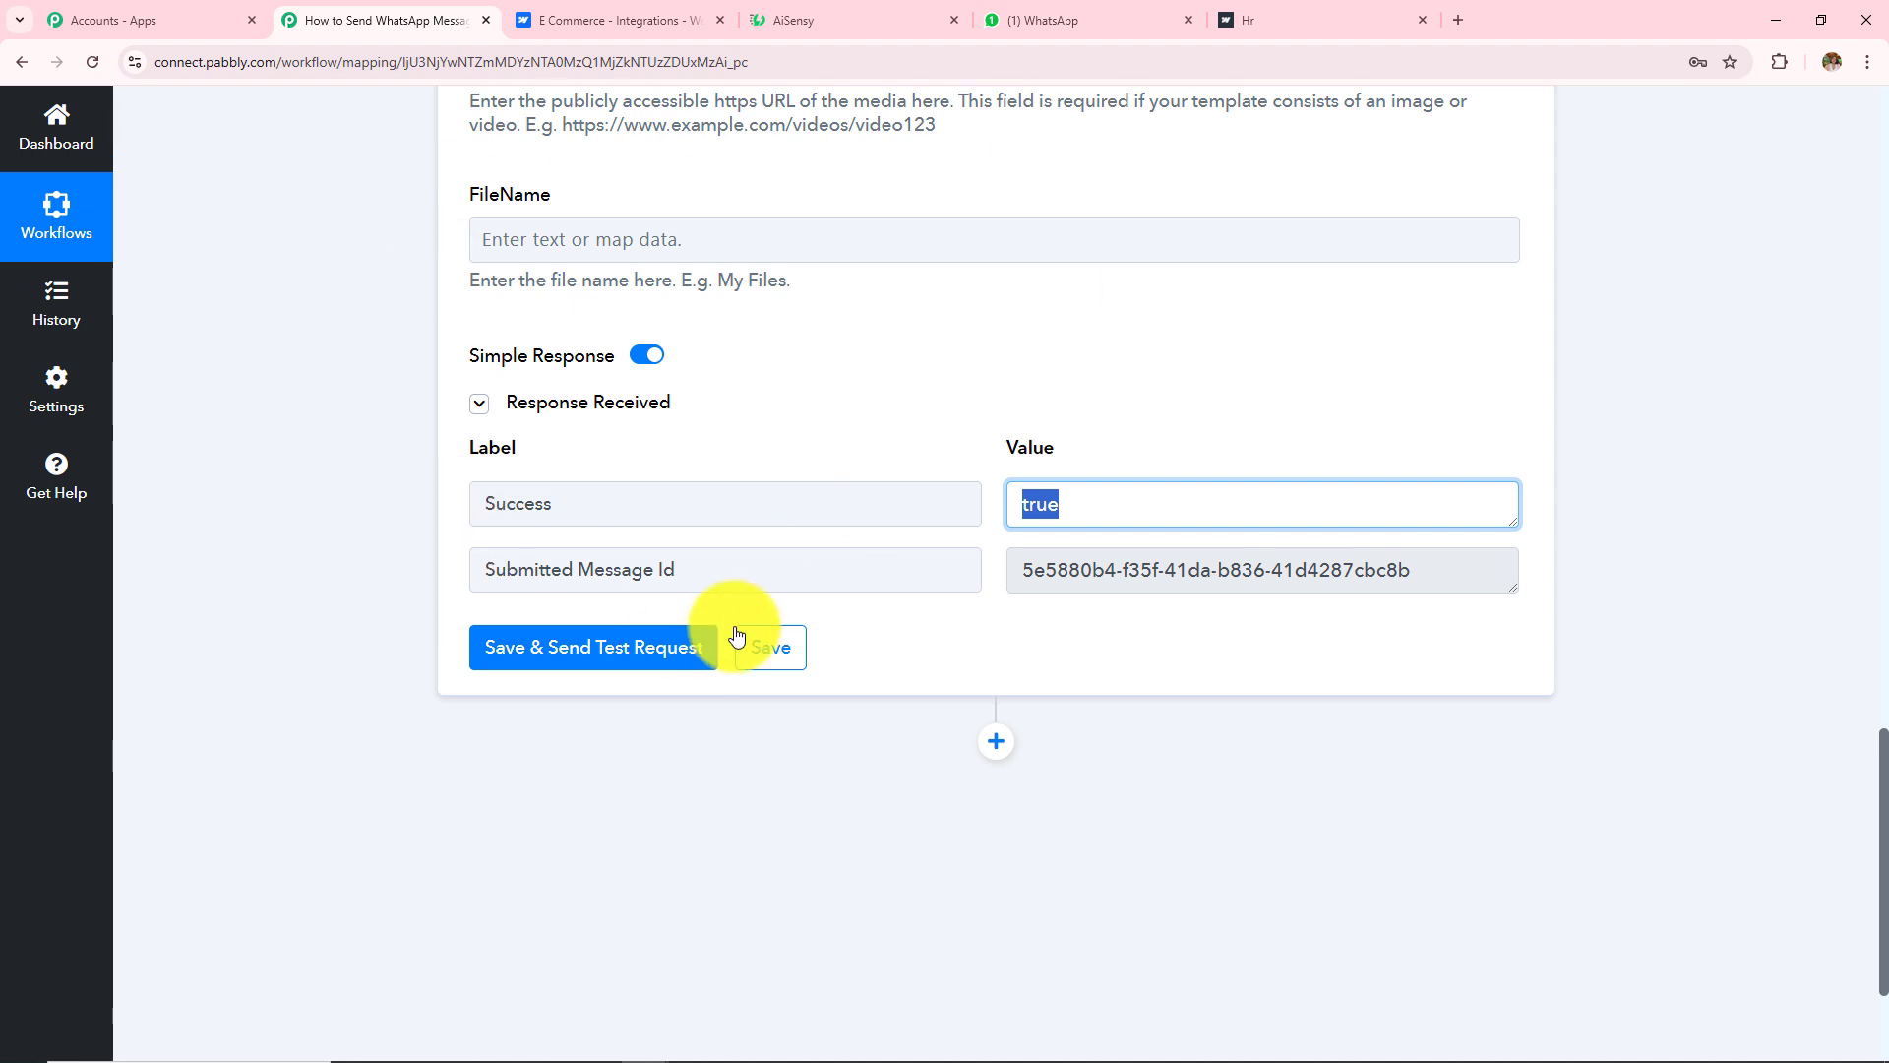
click(1072, 17)
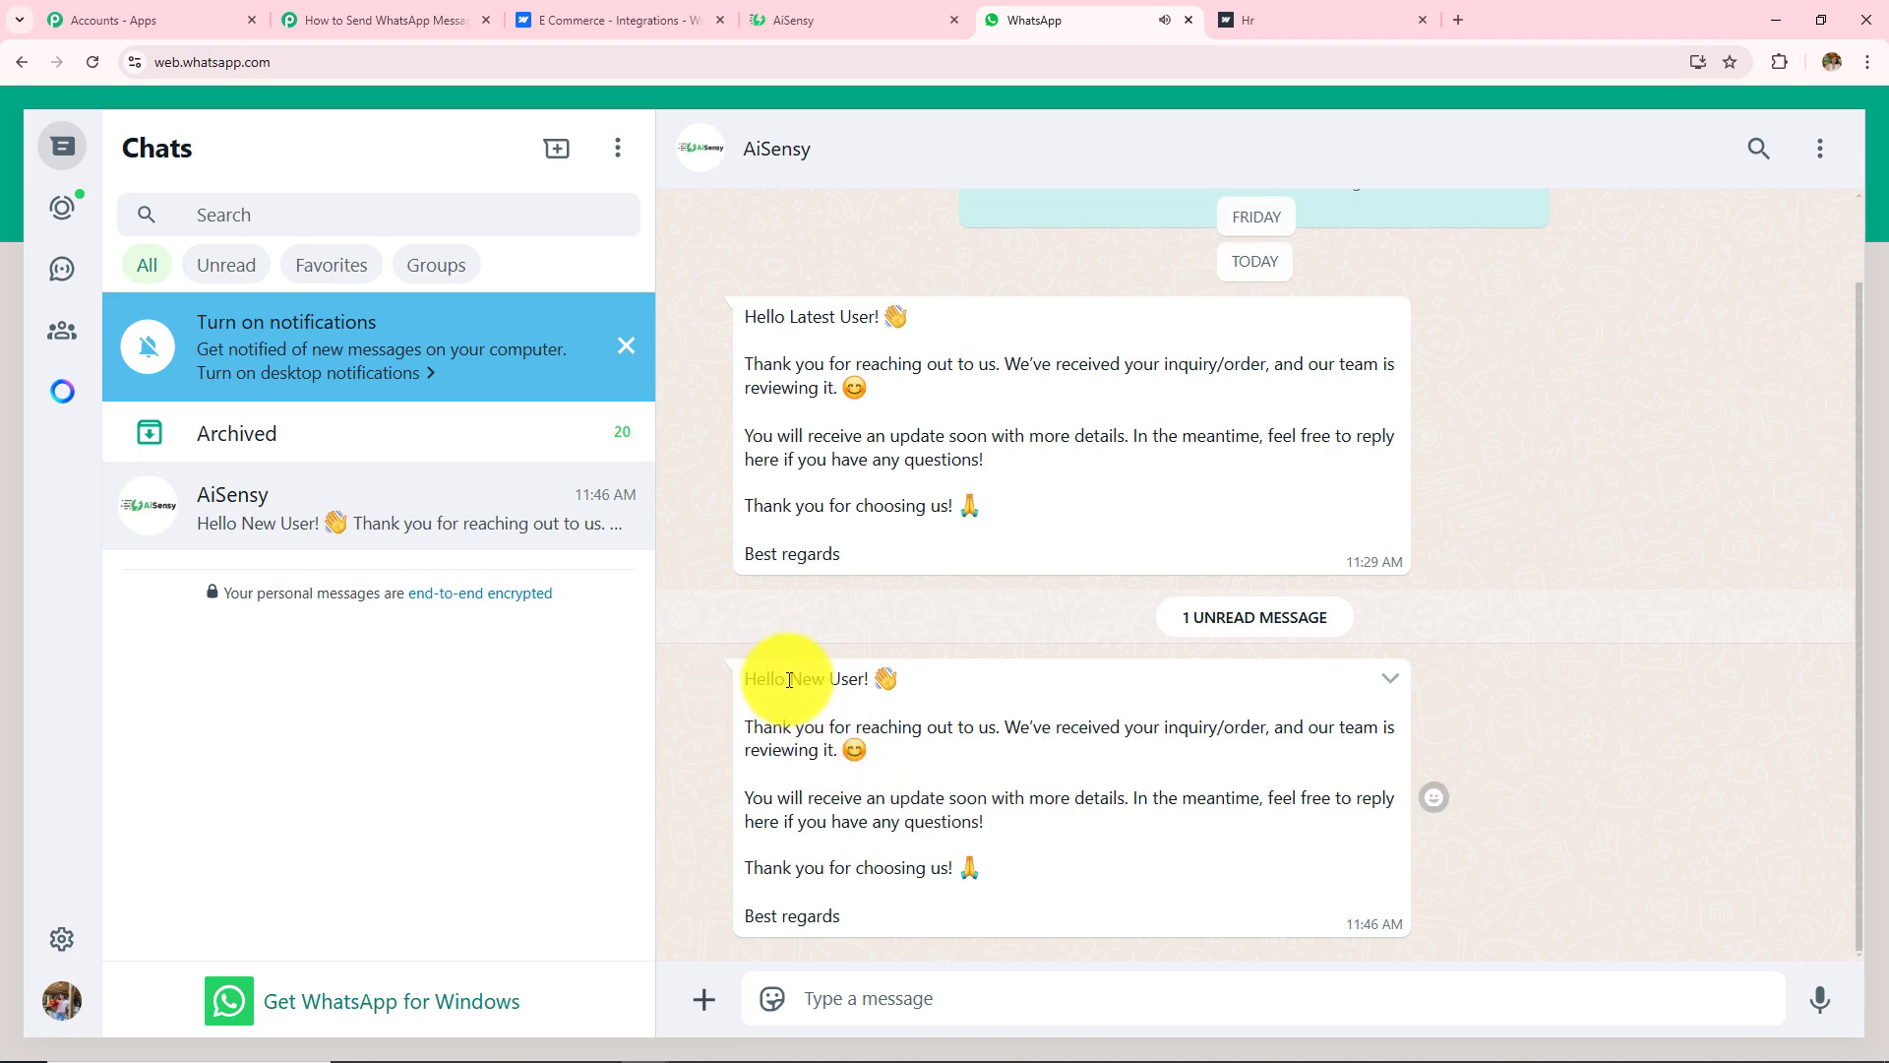
Step: Check the 'Hello New User!' greeting and body in the newest AiSensy WhatsApp message, then return to Pabbly
drag(789, 679, 928, 675)
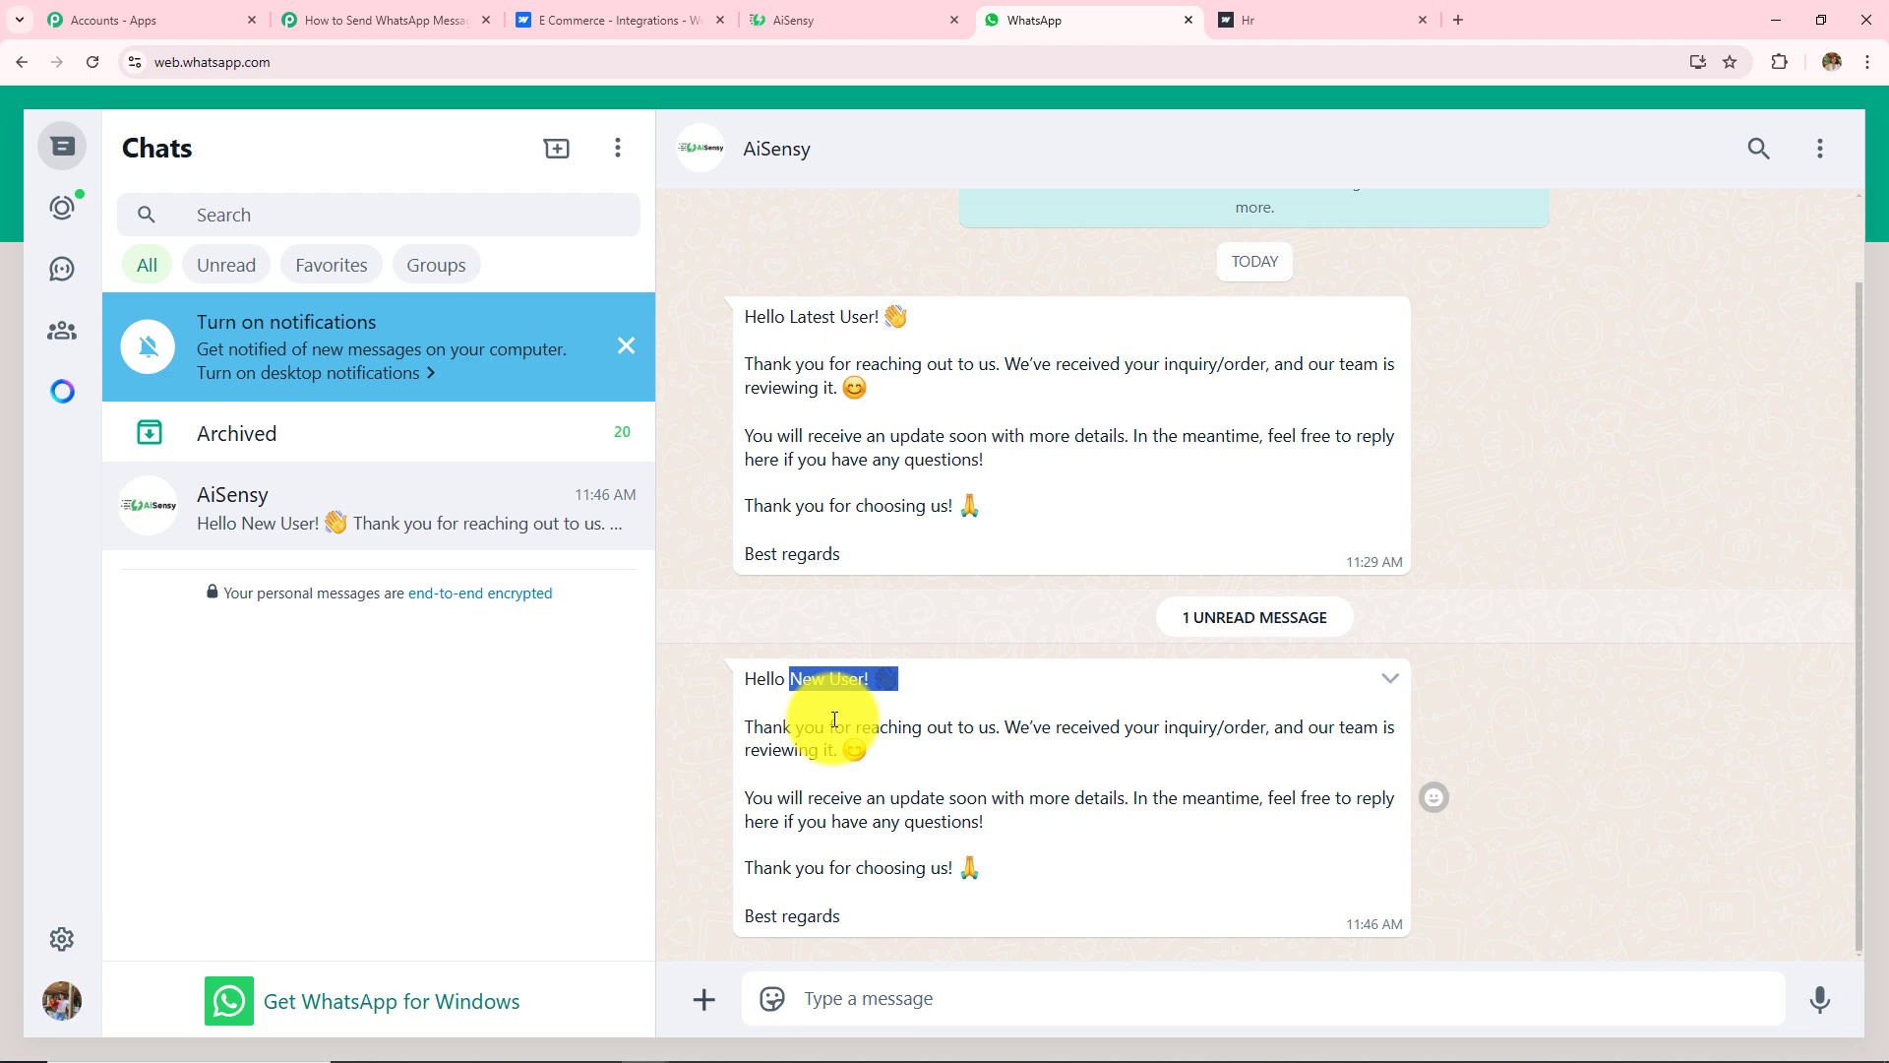
drag(725, 733, 947, 891)
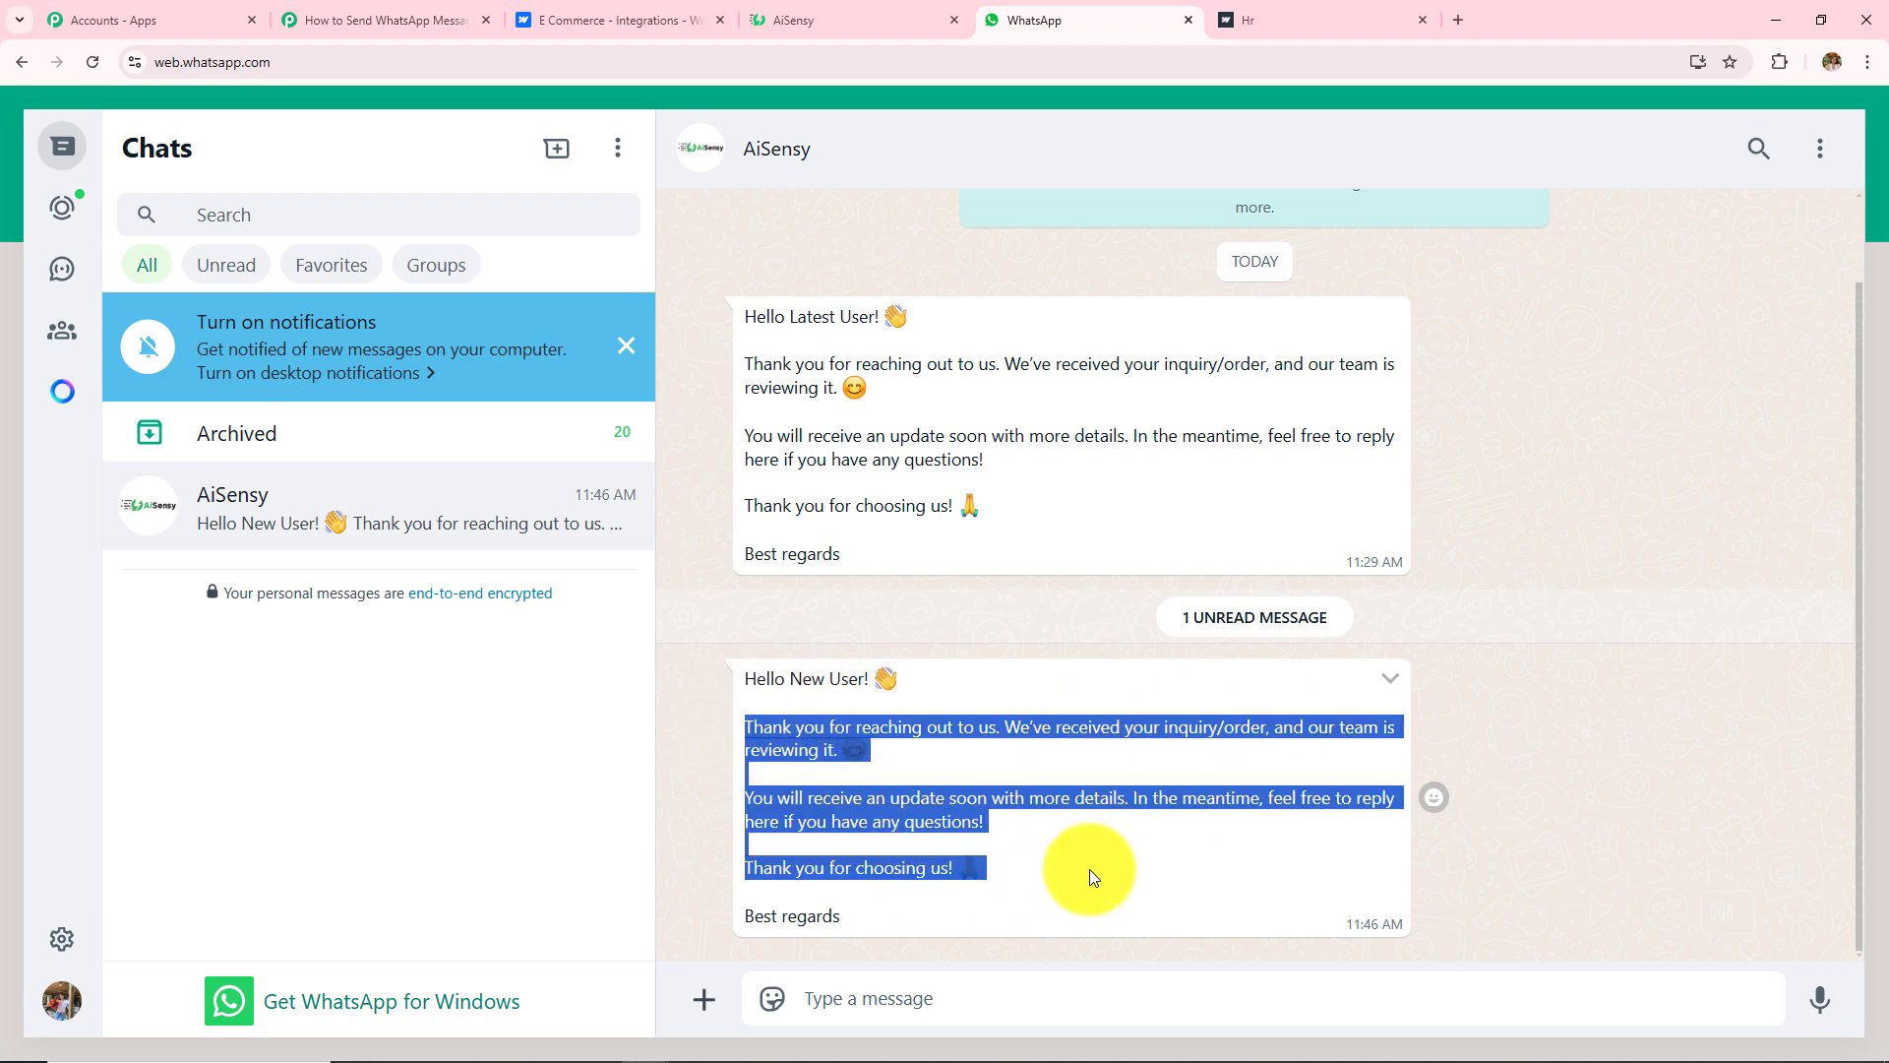
click(1592, 689)
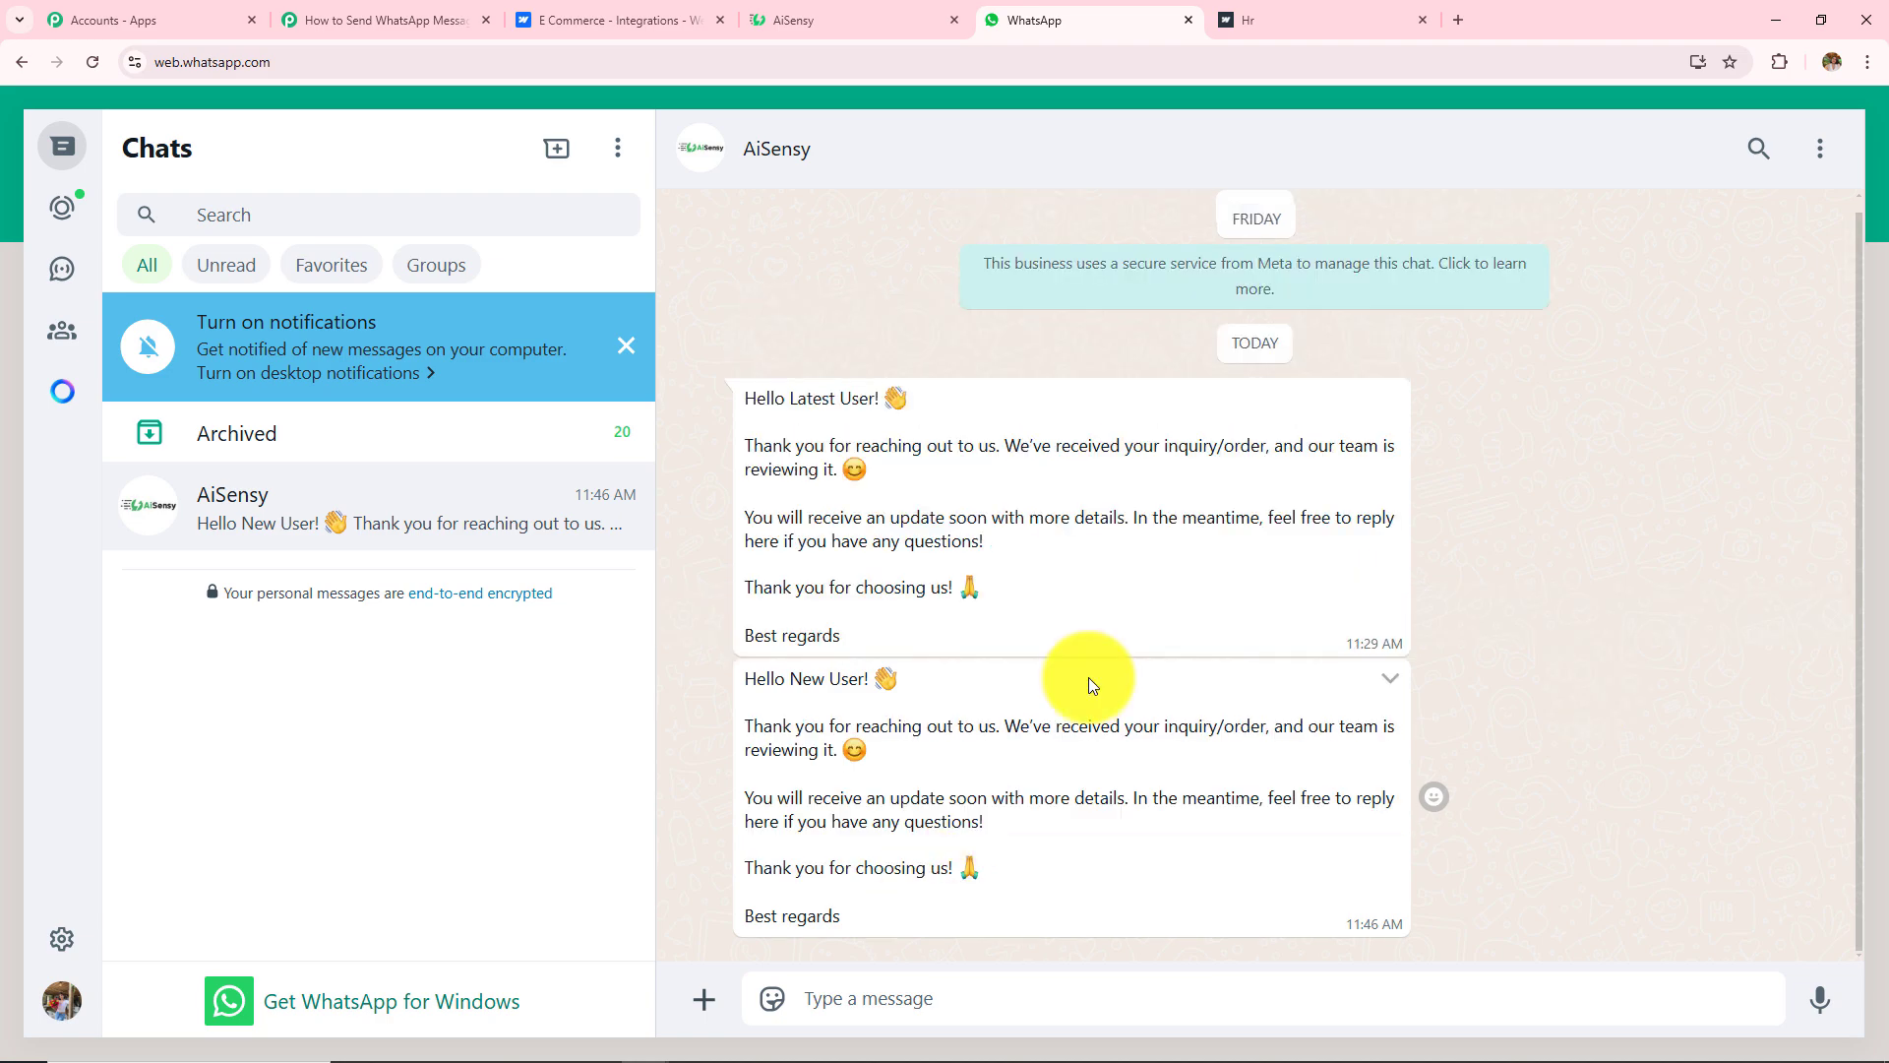
click(384, 19)
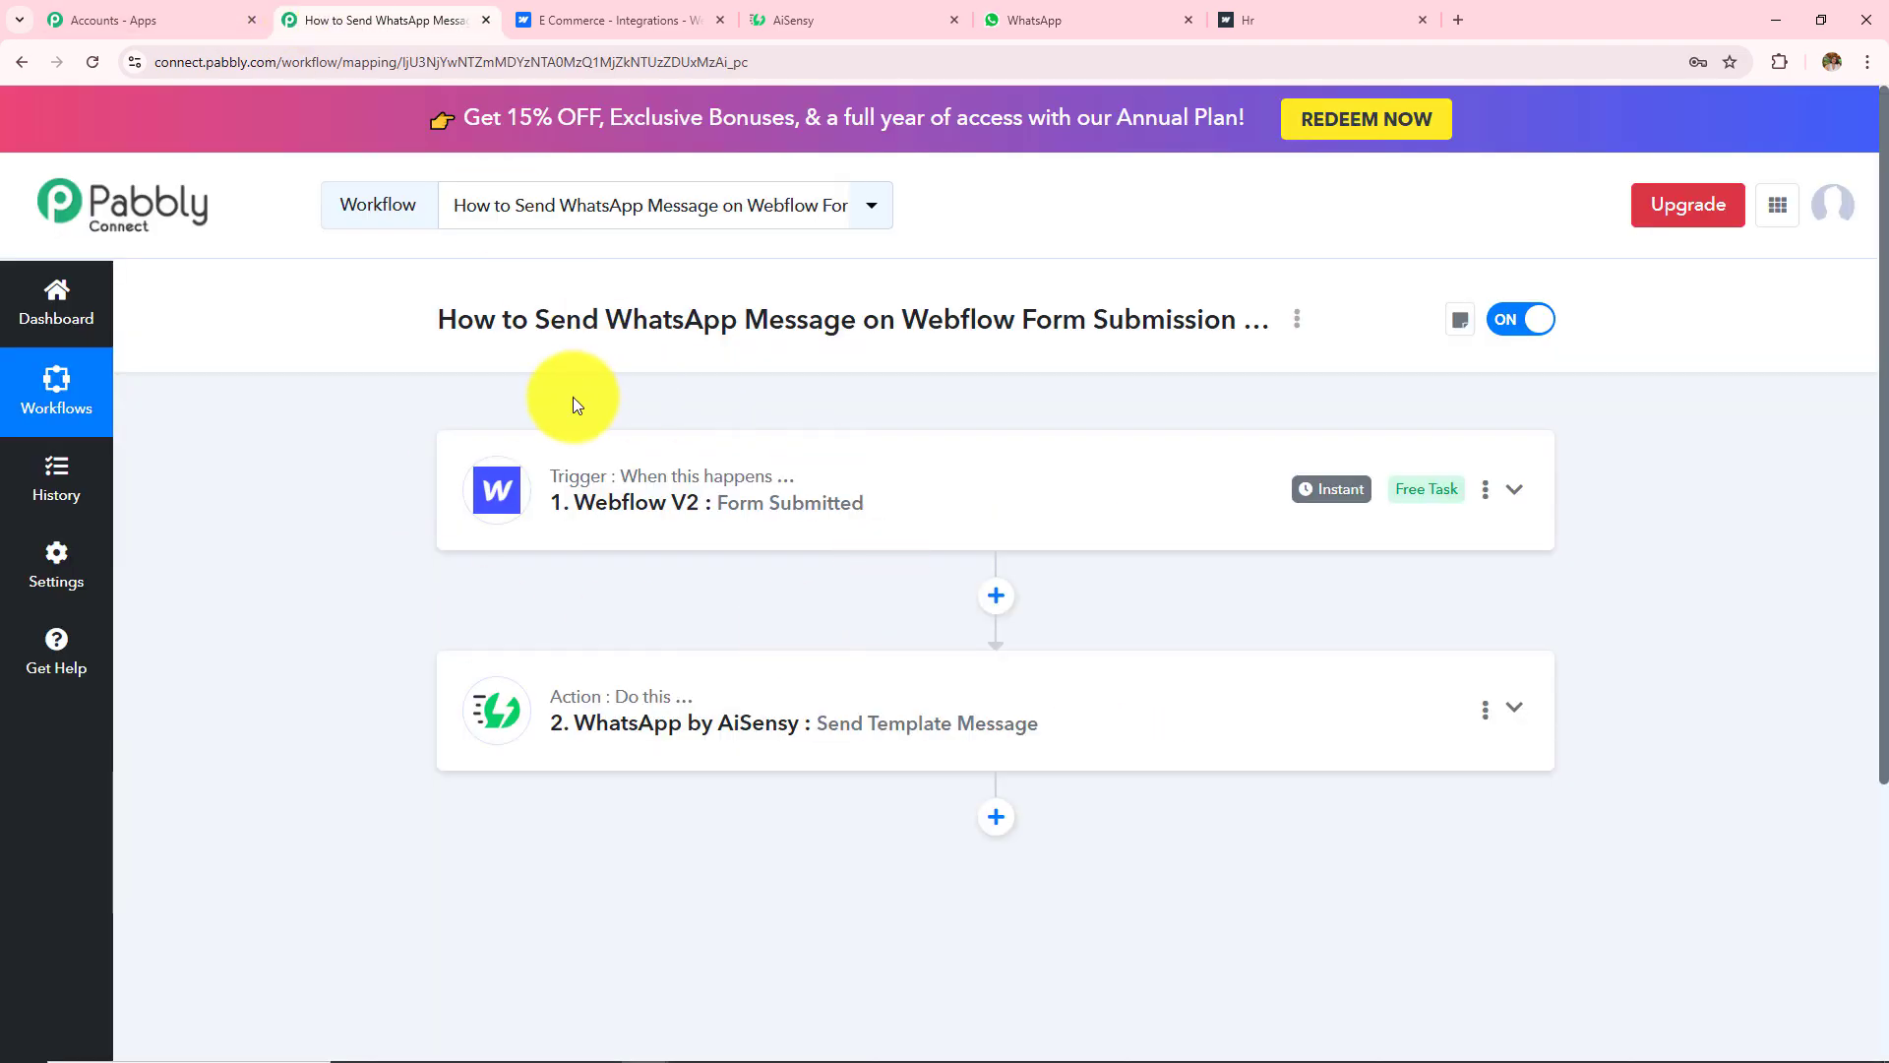
Step: Expand the Webflow V2 trigger and review its captured form payload data
click(696, 476)
scroll(730, 593, down, 4)
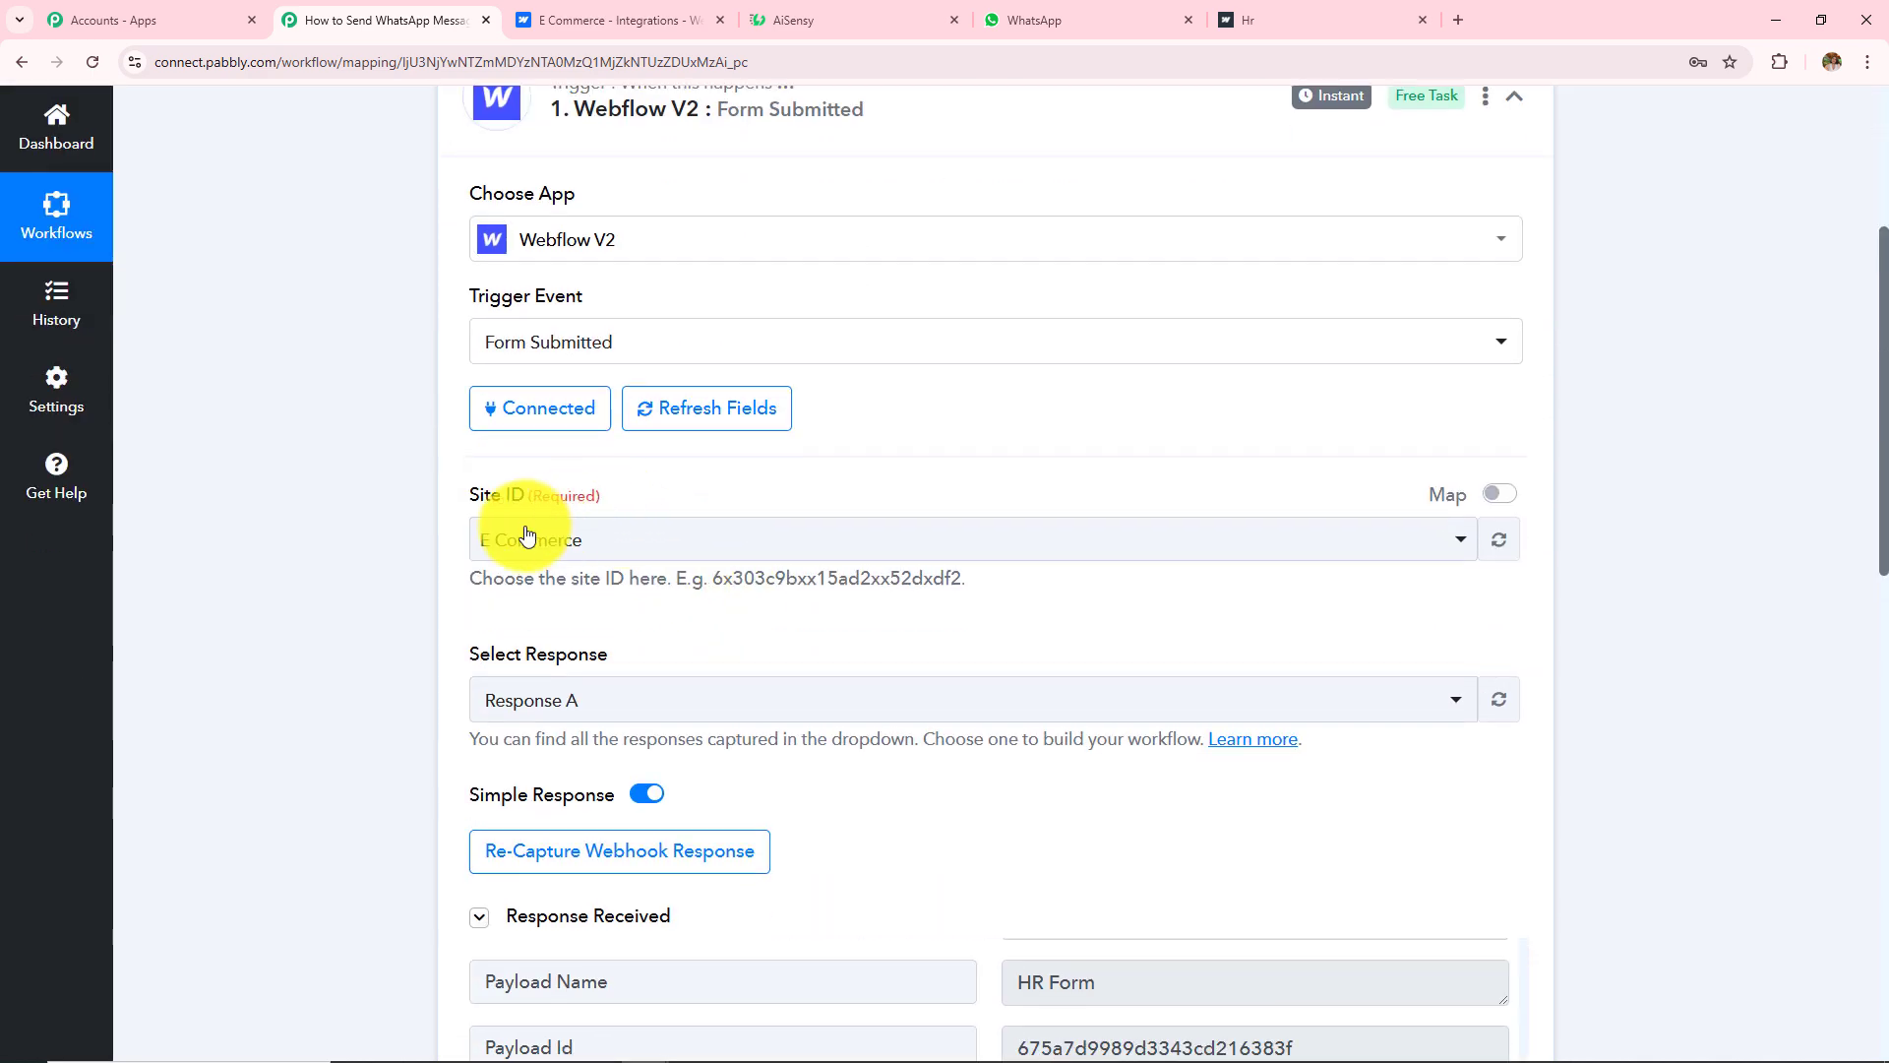
drag(477, 500, 503, 500)
scroll(787, 628, down, 4)
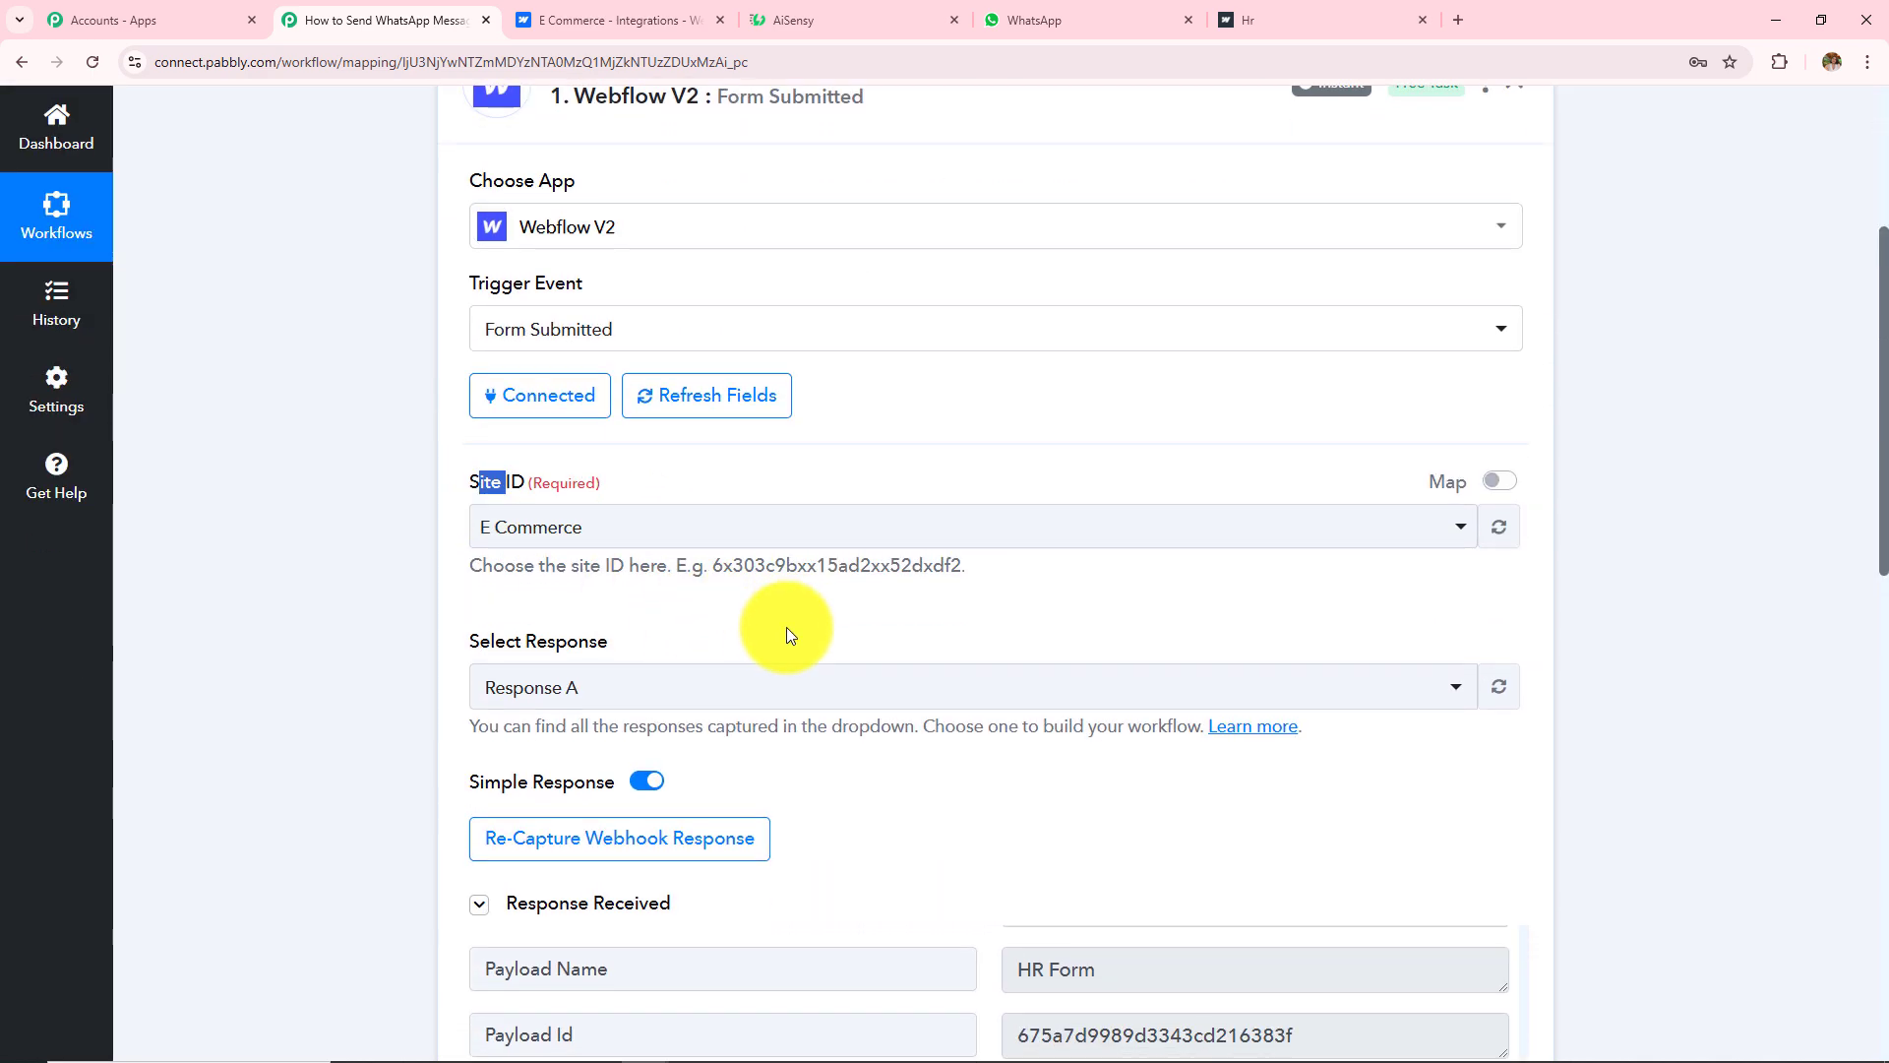
scroll(788, 634, down, 4)
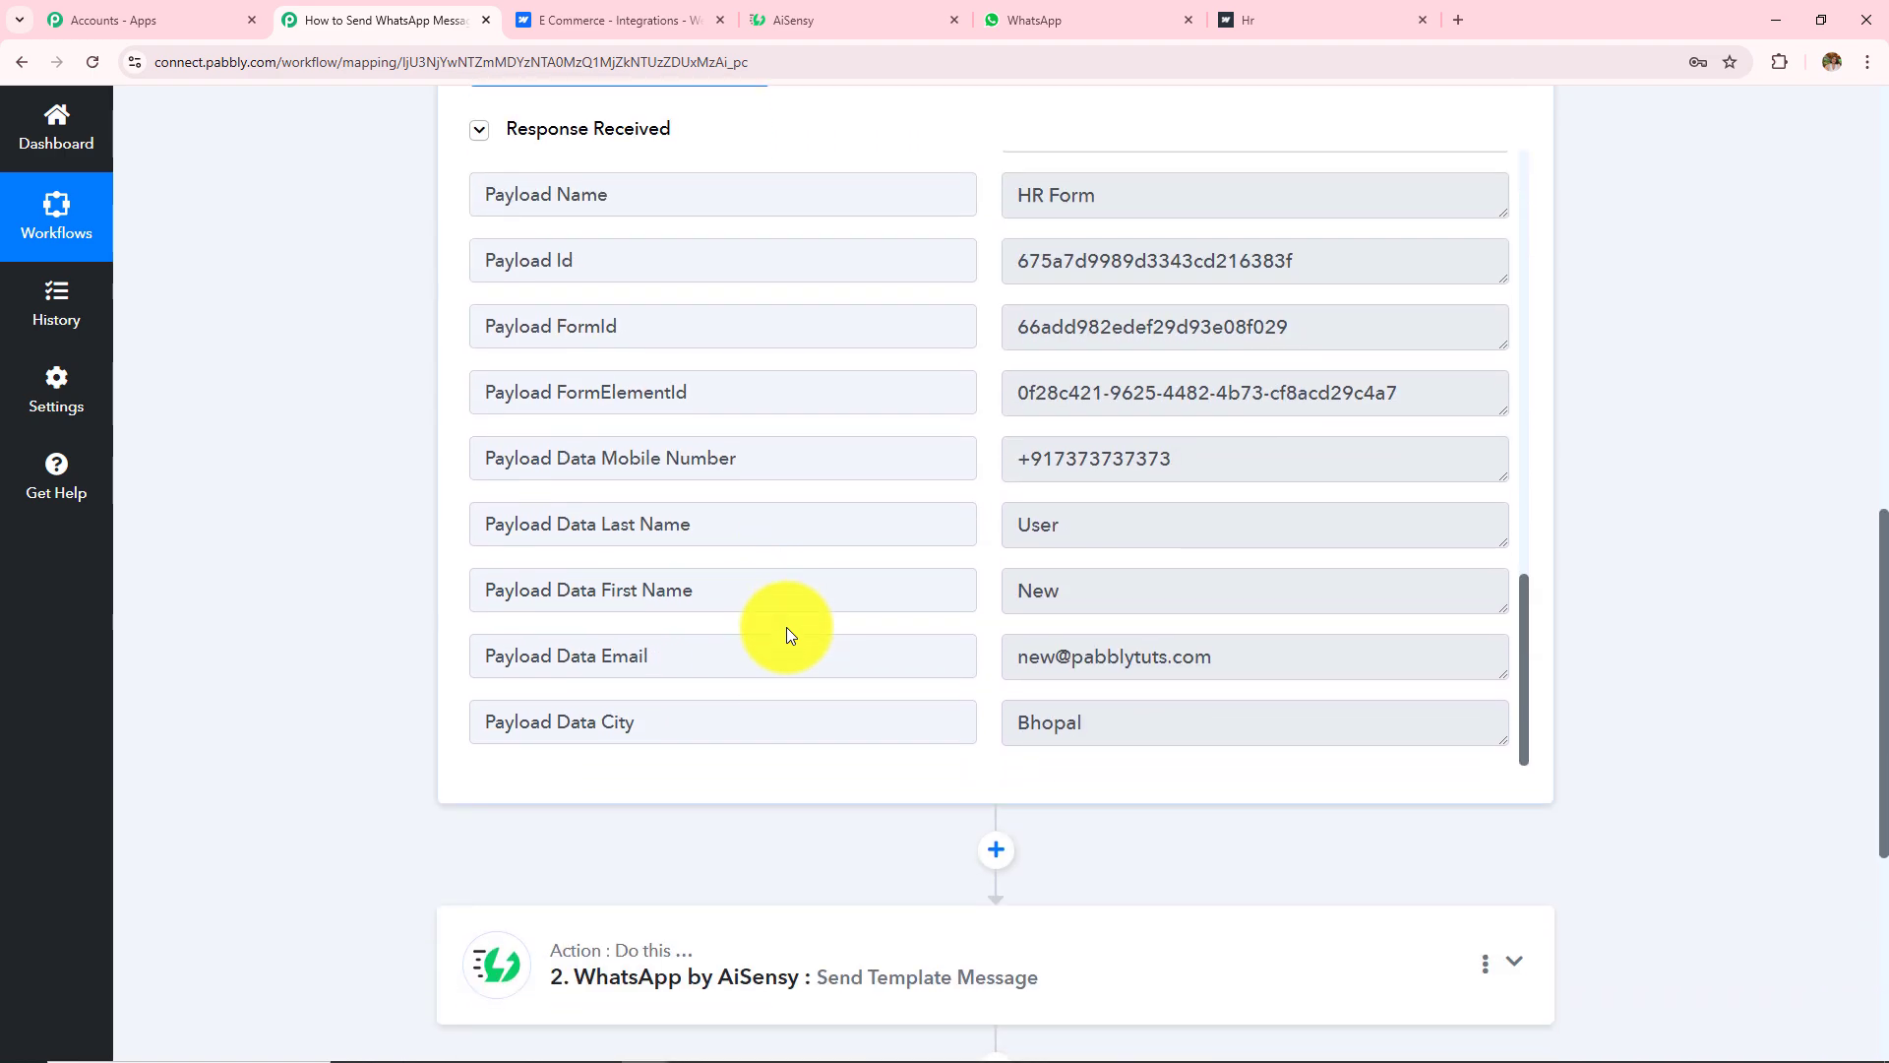
scroll(591, 704, down, 4)
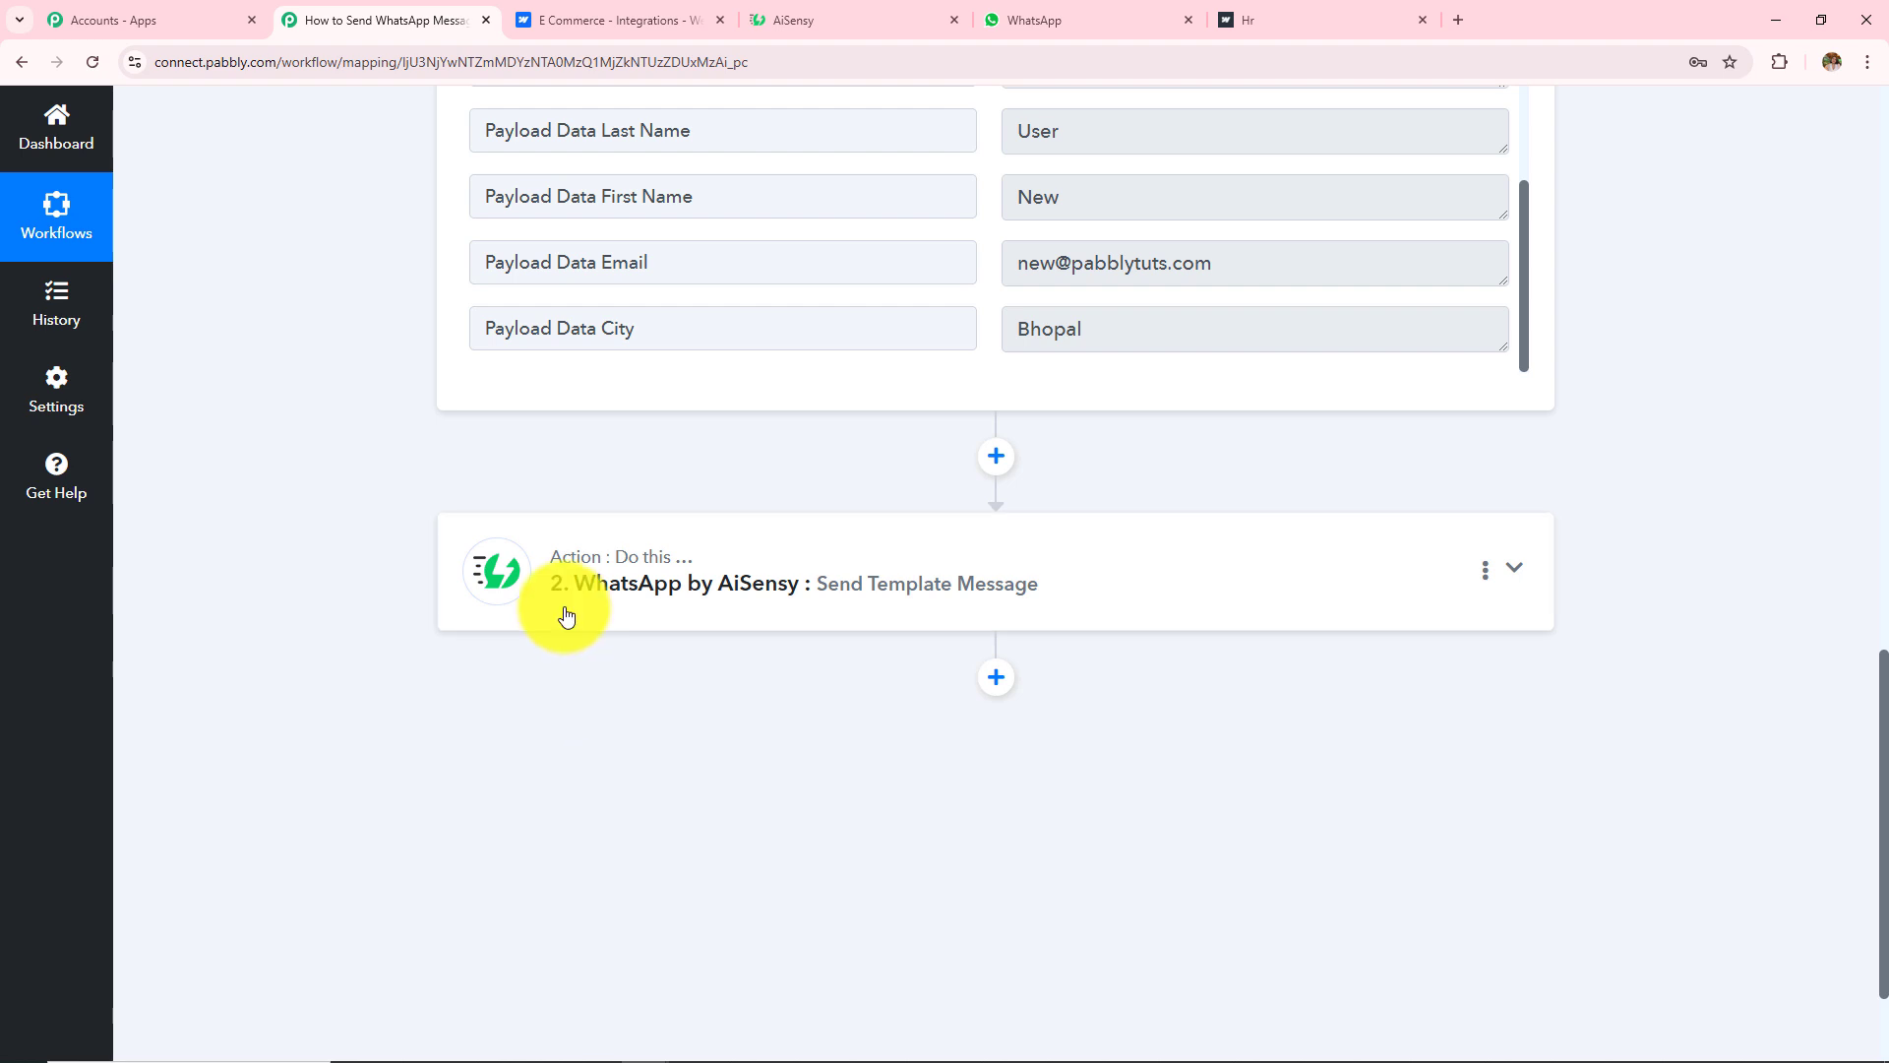
Step: Review the AiSensy action's Response Received from the test, then go to the WhatsApp chat
click(699, 605)
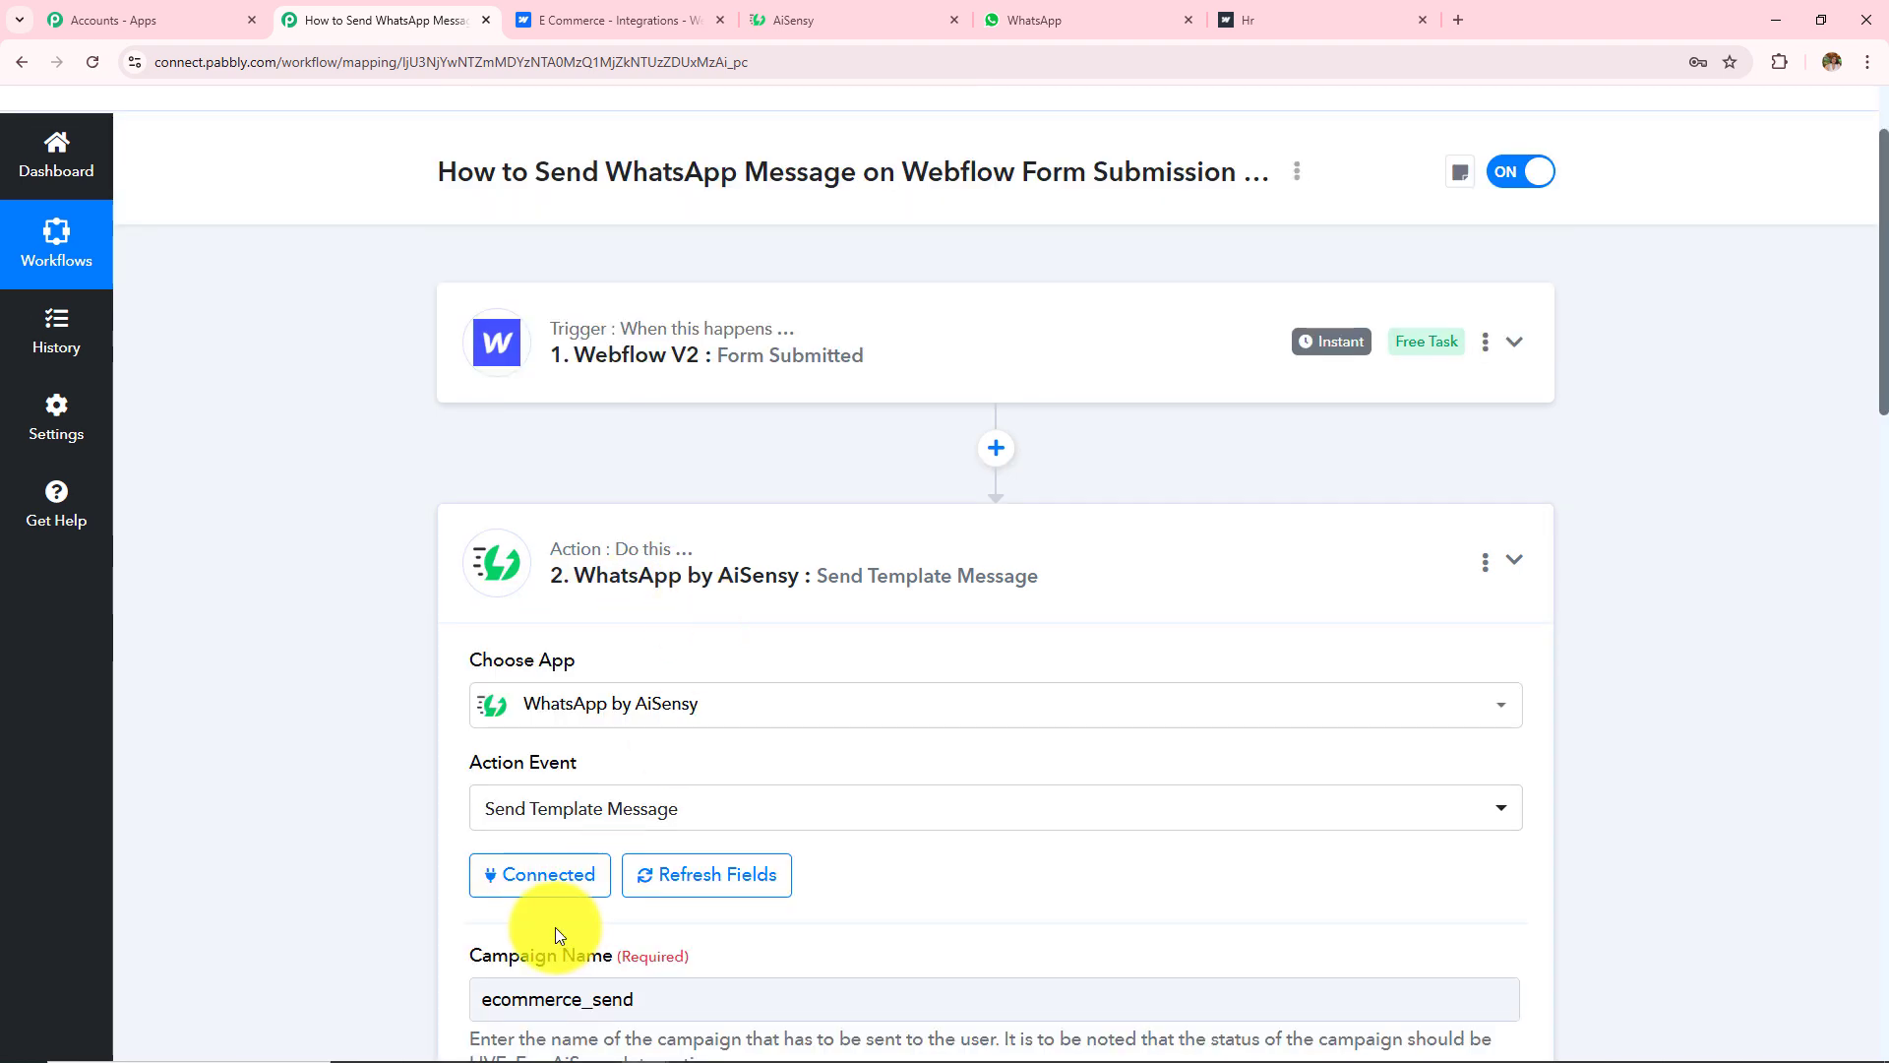
scroll(671, 921, down, 10)
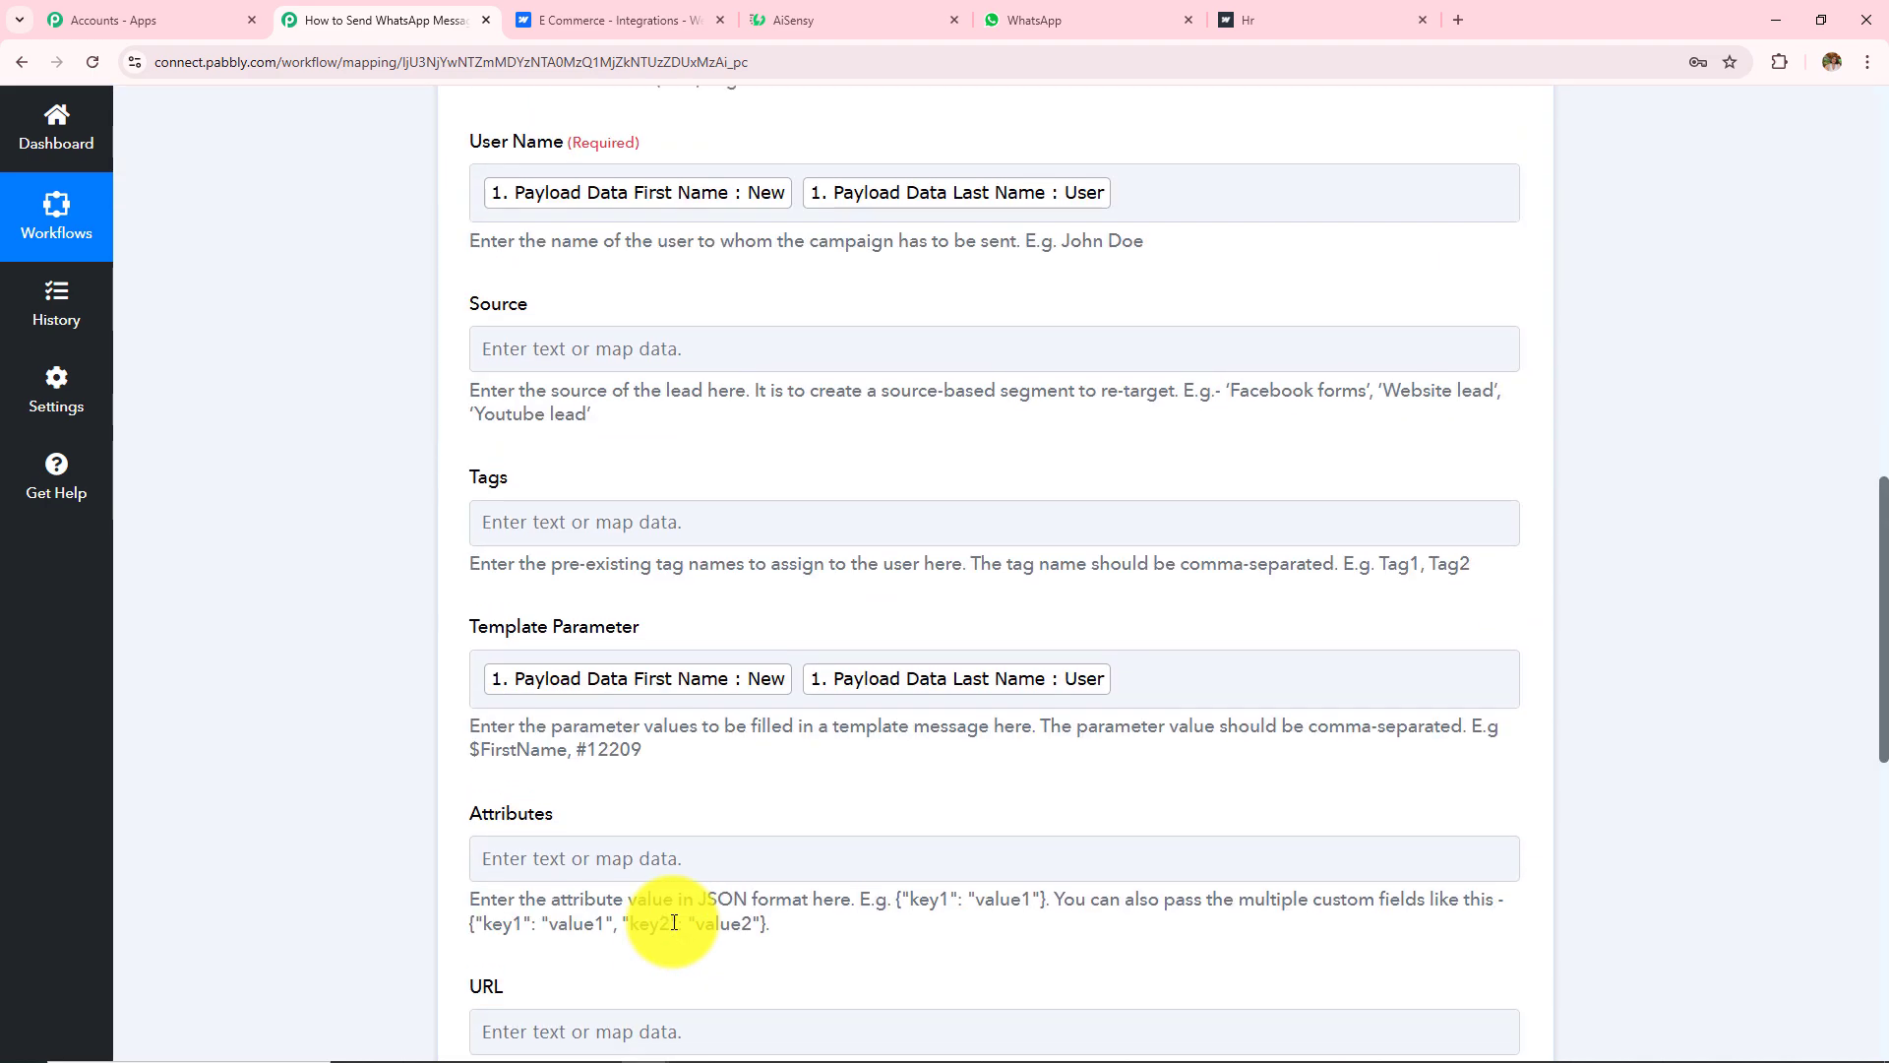
scroll(740, 737, down, 2)
scroll(740, 736, down, 7)
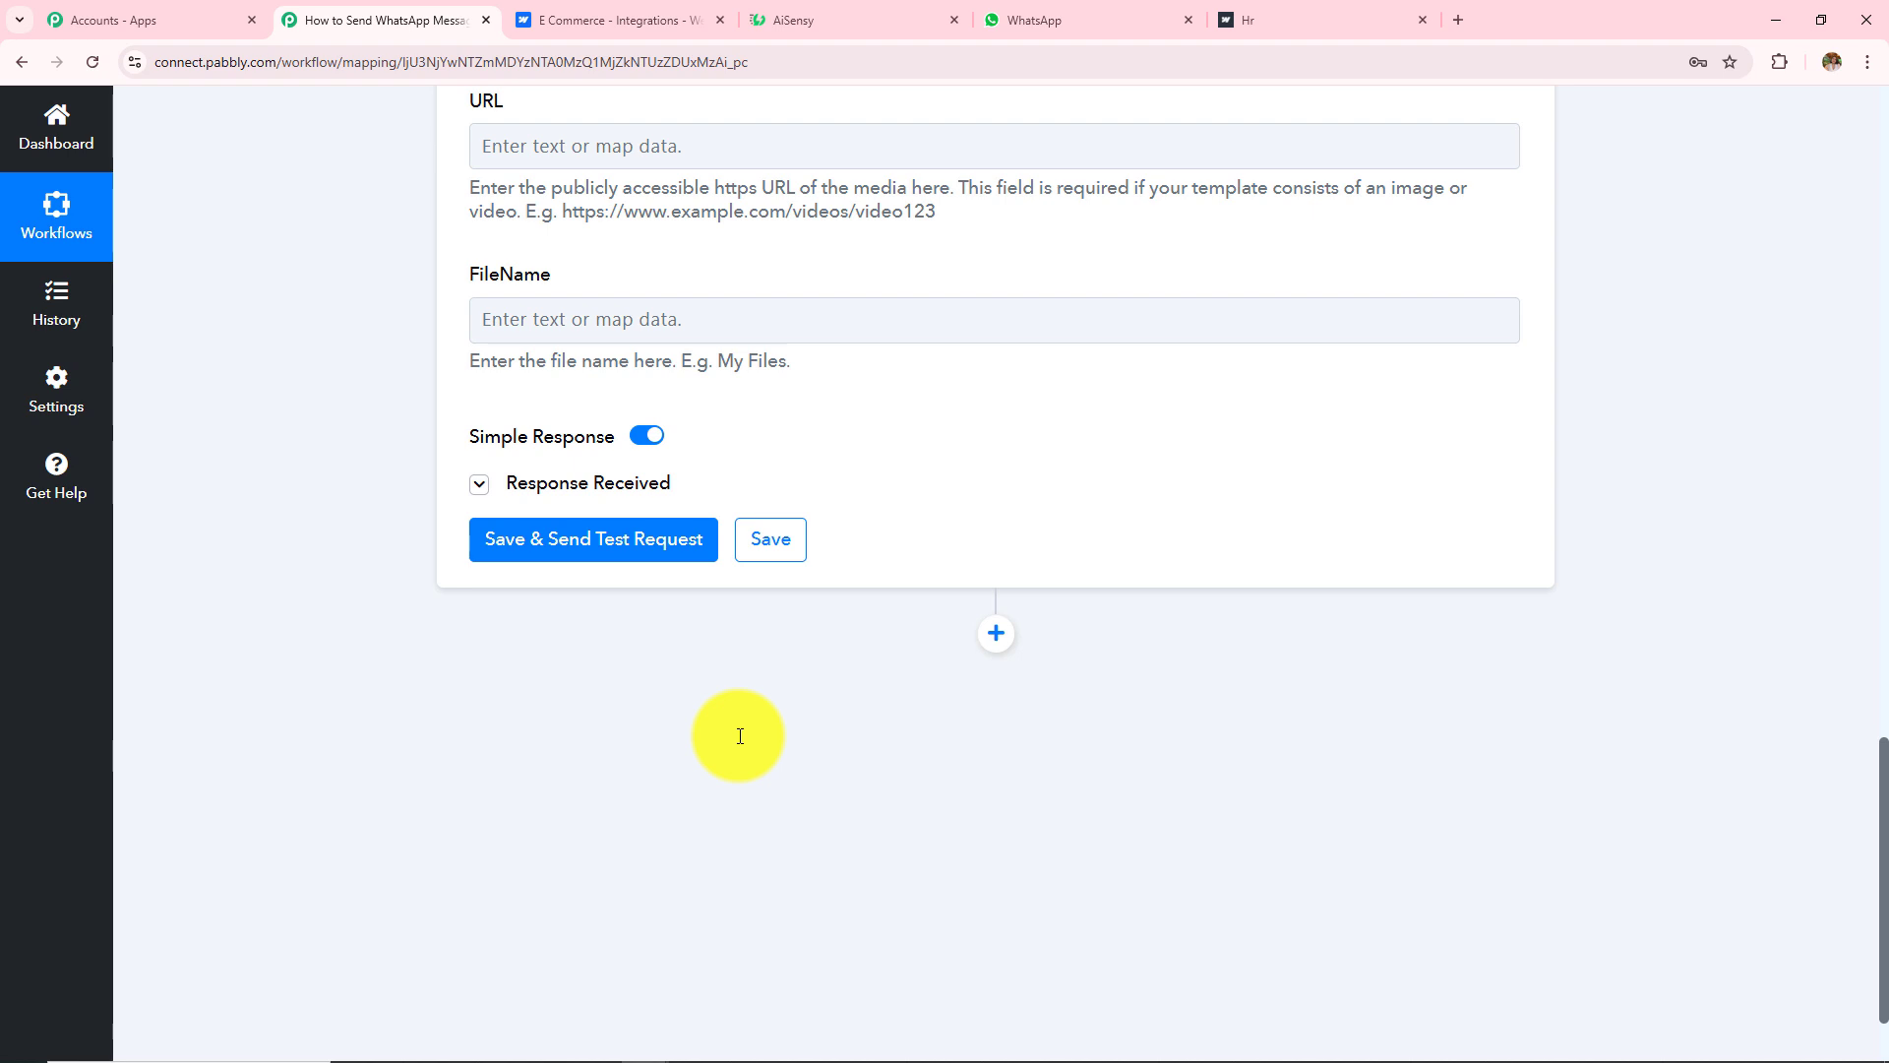
click(637, 485)
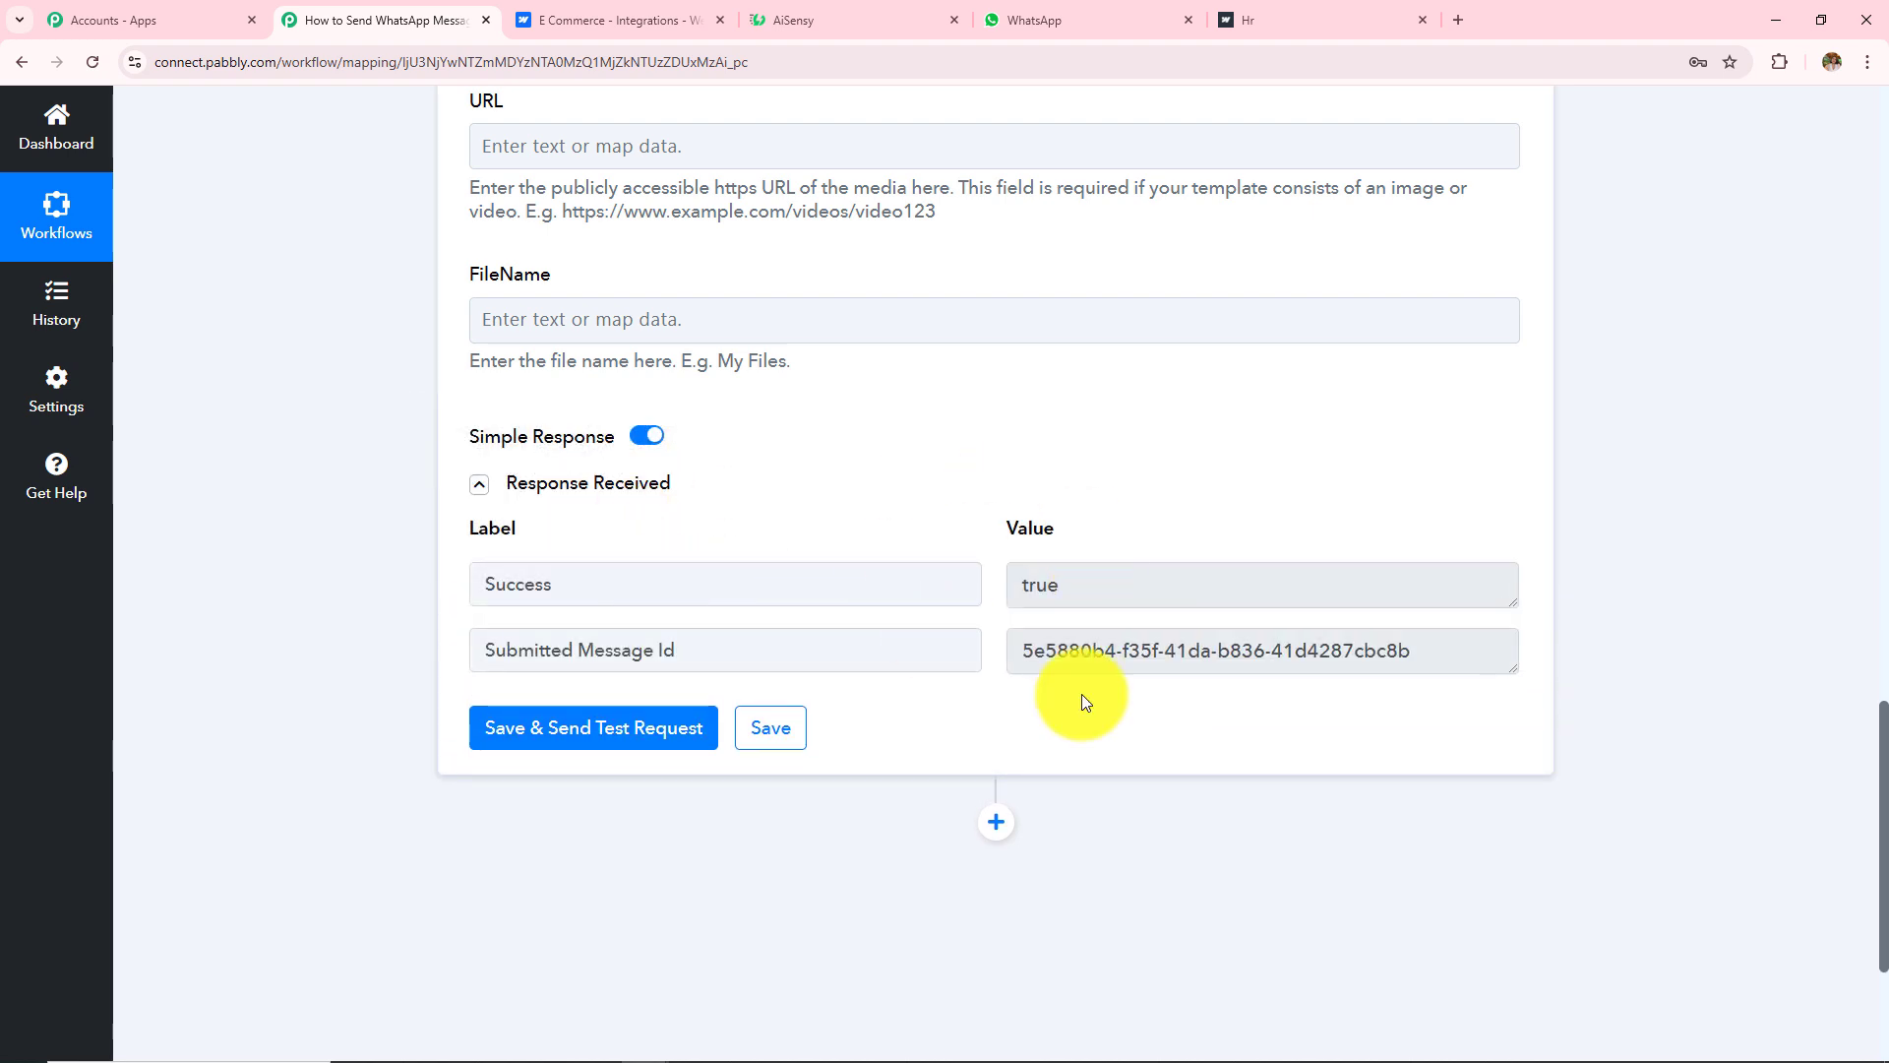
click(1094, 20)
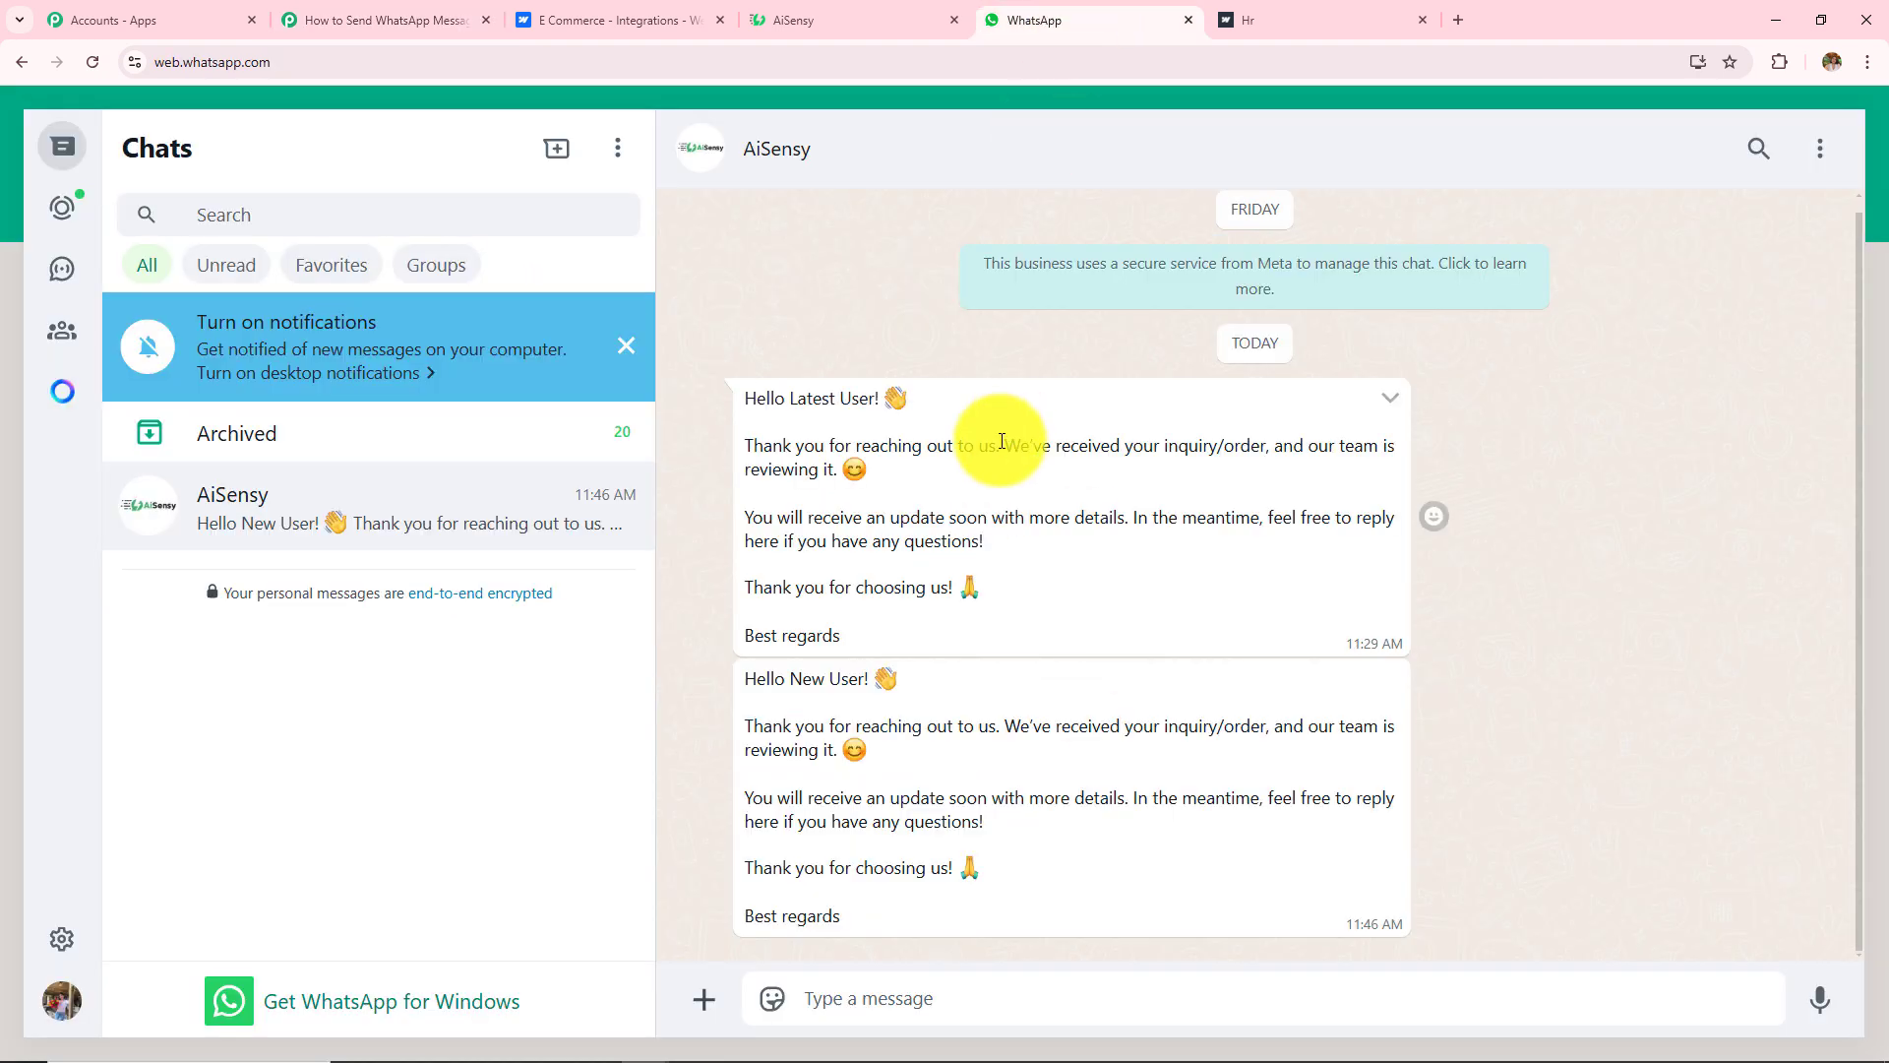